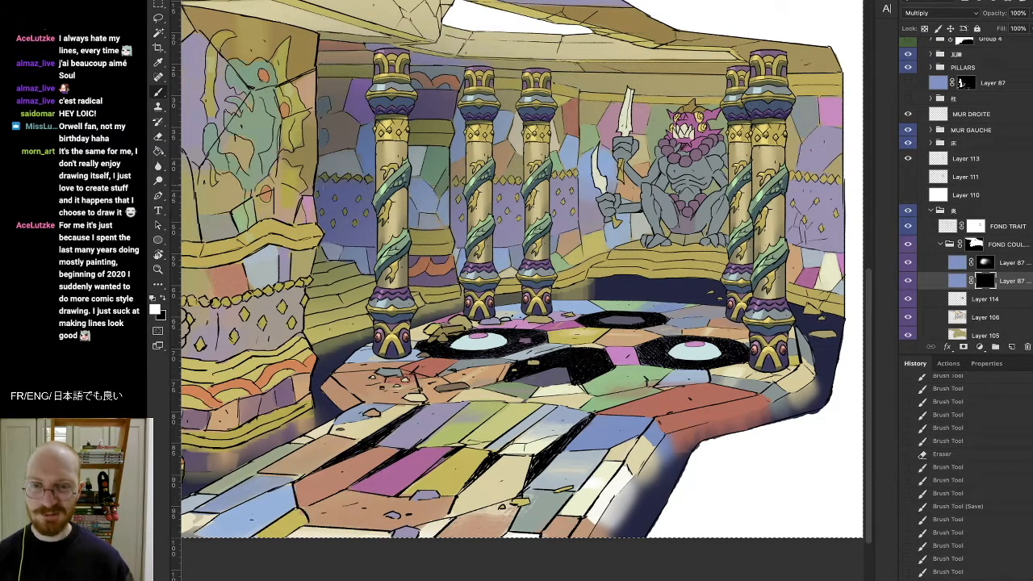
Step: Paint and trim shading on the lower Layer 87 mask over the purple diamond band beside the front-left pillar
{"action": "left_click", "coordinate": [335, 198]}
{"action": "key", "text": "e"}
{"action": "left_click", "coordinate": [335, 199]}
{"action": "key", "text": "b"}
{"action": "left_click", "coordinate": [336, 197]}
{"action": "left_click", "coordinate": [322, 214]}
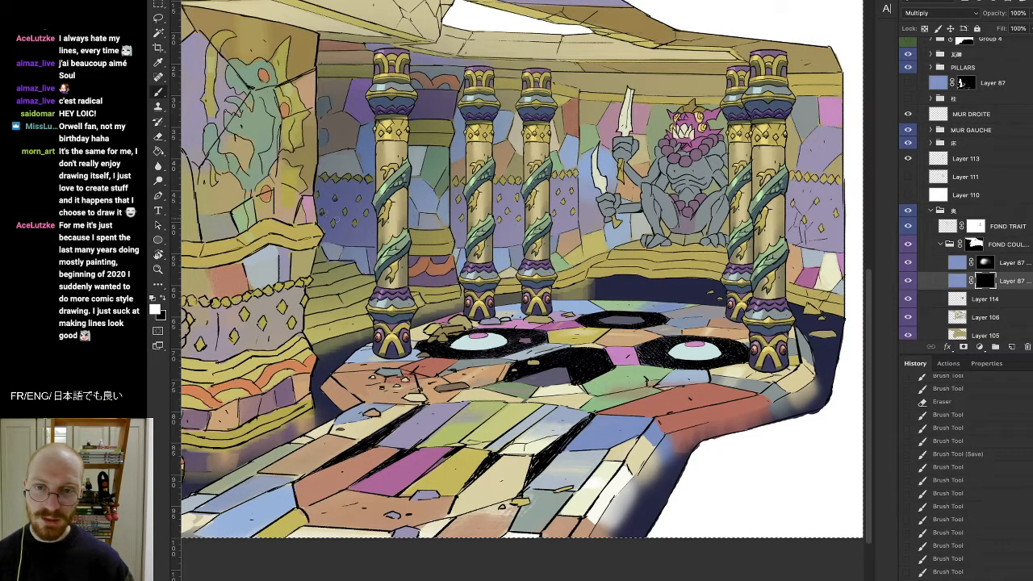
Step: Extend and clean up the shading across the lower half and outer edge of the purple diamond band
{"action": "left_click", "coordinate": [331, 223]}
{"action": "left_click", "coordinate": [345, 213]}
{"action": "key", "text": "e"}
{"action": "left_click", "coordinate": [332, 204]}
{"action": "left_click", "coordinate": [326, 197]}
{"action": "key", "text": "b"}
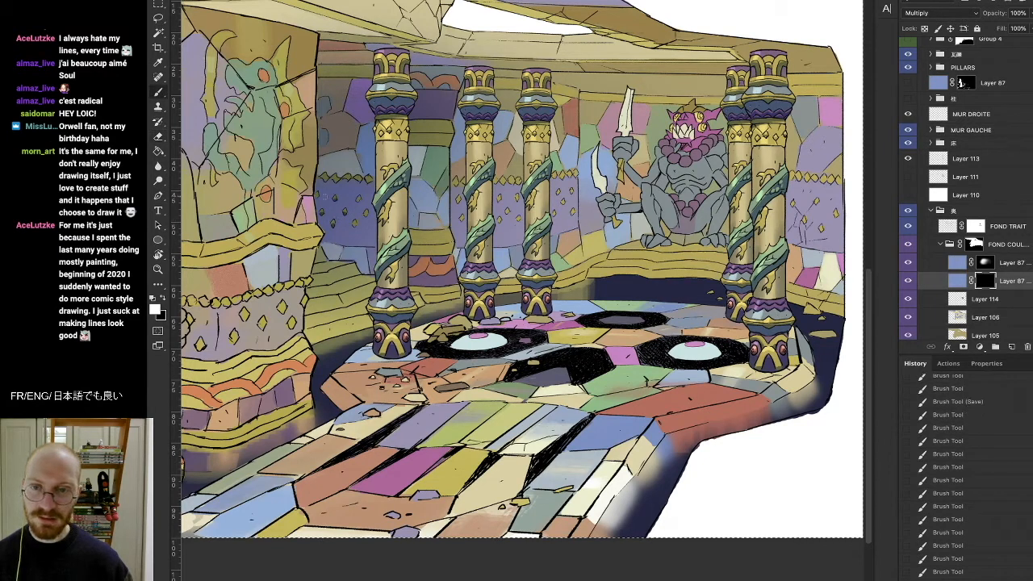
{"action": "left_click", "coordinate": [317, 197]}
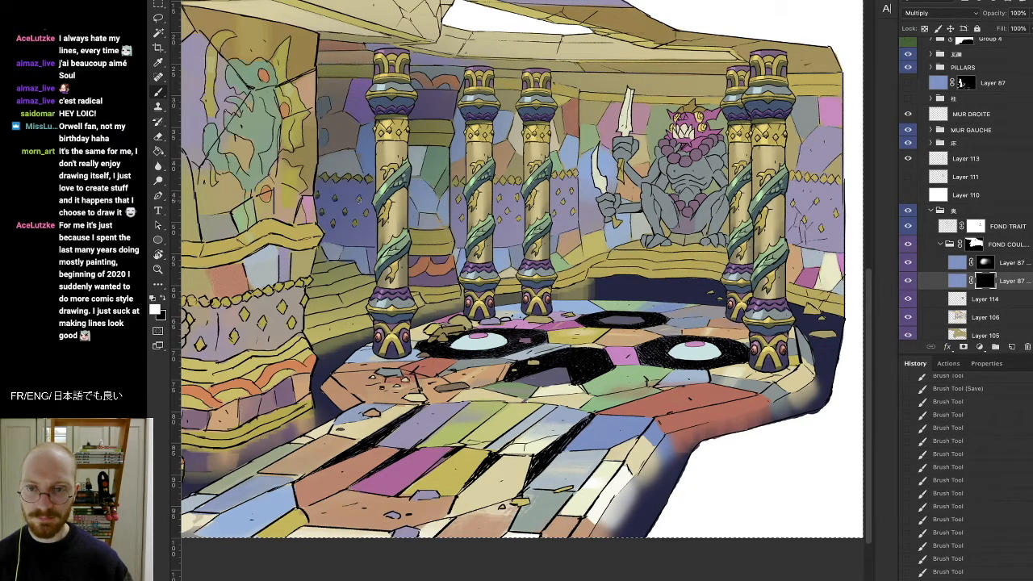
Step: Shade the diamond band next to the pillar shaft and along the dotted trim at its upper edge
{"action": "left_click", "coordinate": [359, 201]}
{"action": "key", "text": "super+["}
{"action": "left_click", "coordinate": [366, 216]}
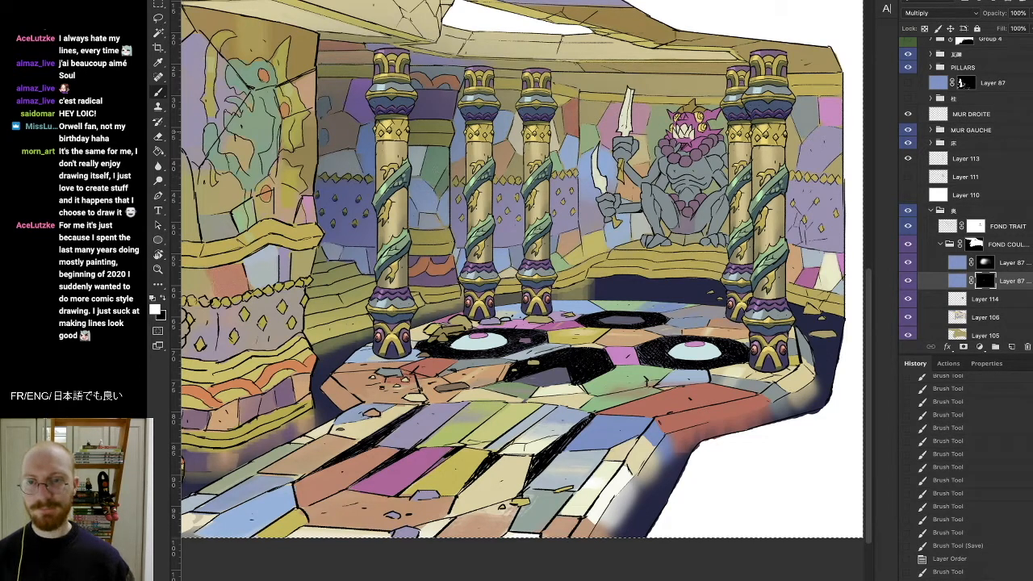
{"action": "left_click", "coordinate": [325, 178]}
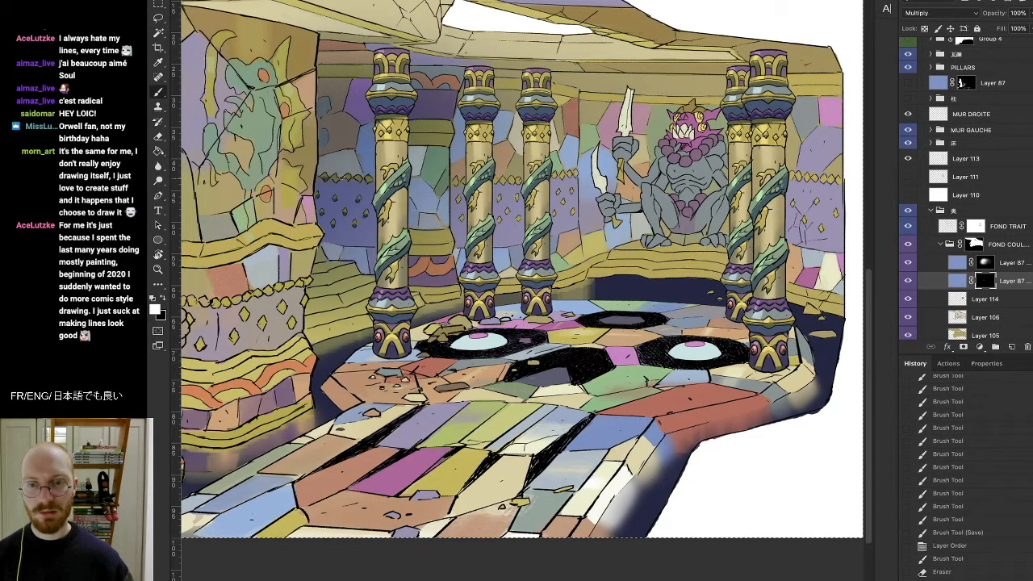
{"action": "left_click", "coordinate": [337, 180]}
{"action": "left_click", "coordinate": [348, 178]}
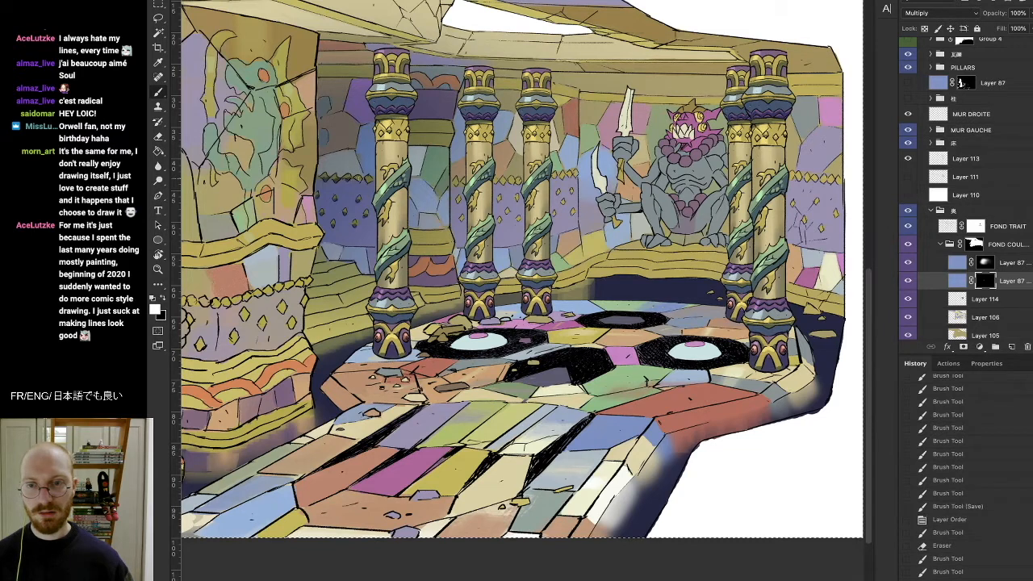
{"action": "left_click", "coordinate": [359, 179]}
{"action": "left_click", "coordinate": [370, 182]}
Step: Set up 100% hardness tips for the wall shading, 90 px for the eraser and 70 px for the brush
{"action": "key", "text": "e"}
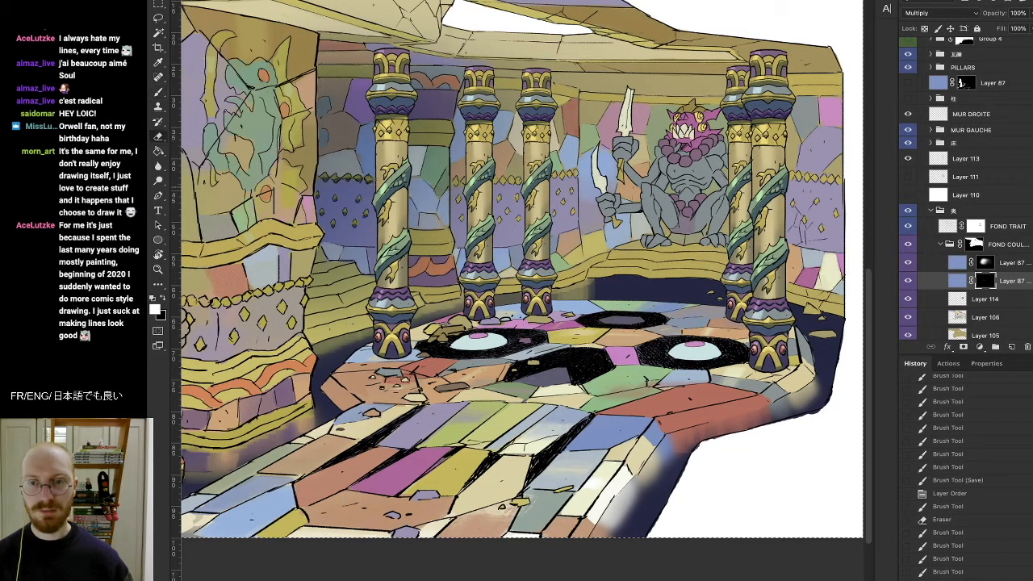
{"action": "right_click", "coordinate": [468, 273]}
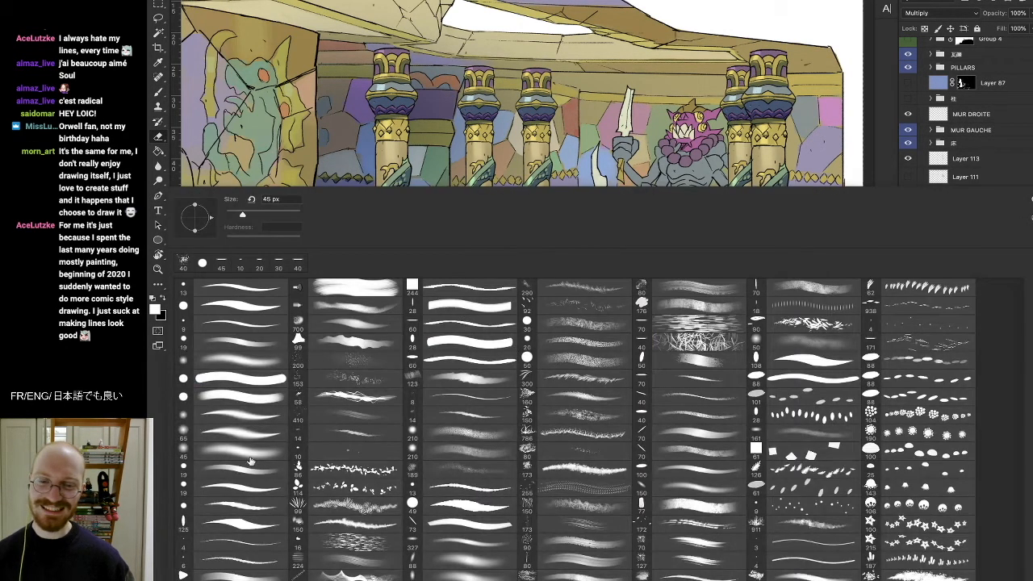
{"action": "key", "text": "Escape"}
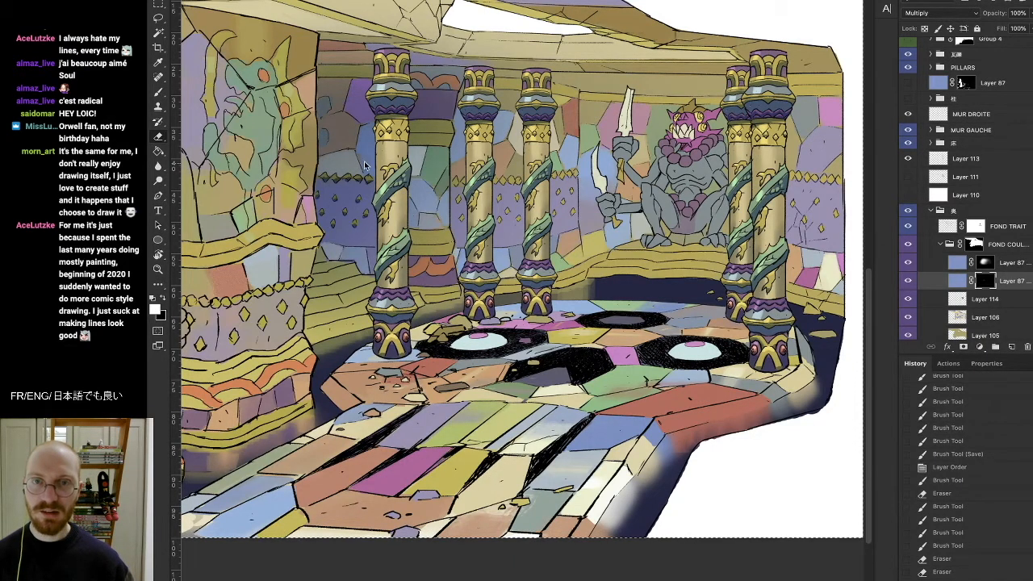
{"action": "right_click", "coordinate": [337, 337]}
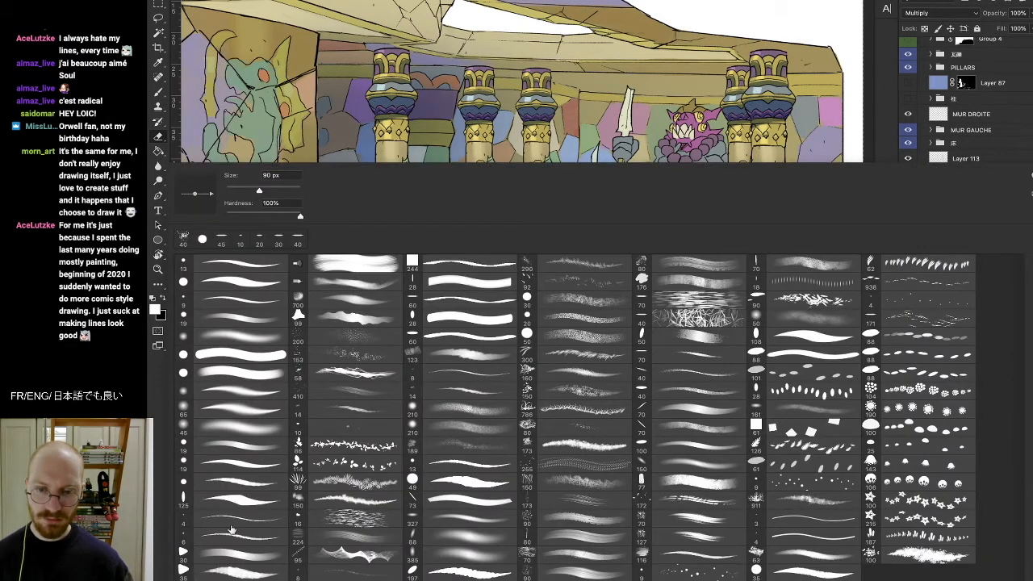
{"action": "key", "text": "Escape"}
{"action": "key", "text": "b"}
{"action": "right_click", "coordinate": [355, 397]}
{"action": "left_click", "coordinate": [279, 209]}
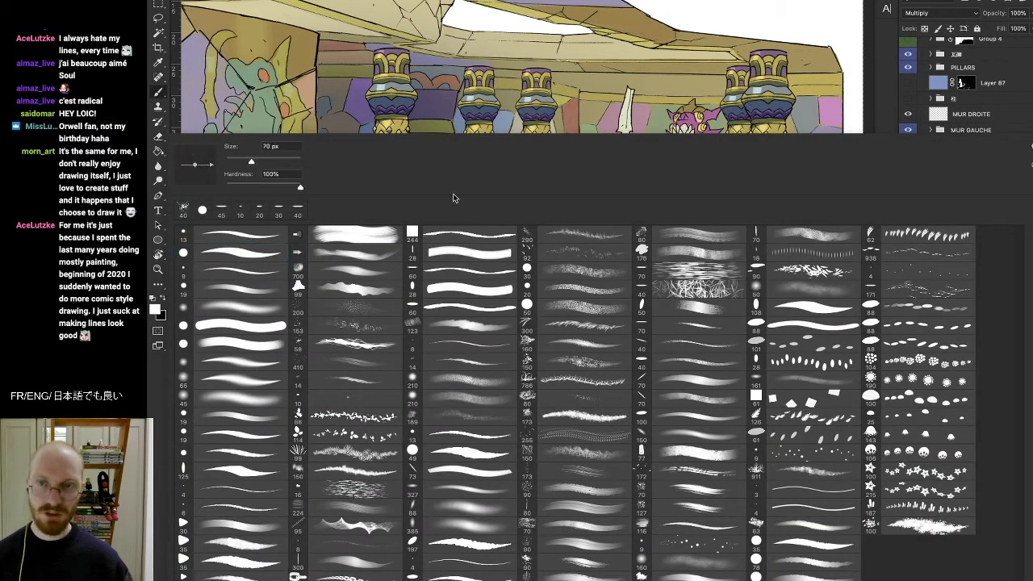
Step: Paint and erase shading on the wall stones above the diamond band, behind the front-left pillar
{"action": "left_click", "coordinate": [340, 127]}
{"action": "key", "text": "e"}
{"action": "left_click", "coordinate": [298, 172]}
{"action": "left_click", "coordinate": [298, 170]}
{"action": "key", "text": "b"}
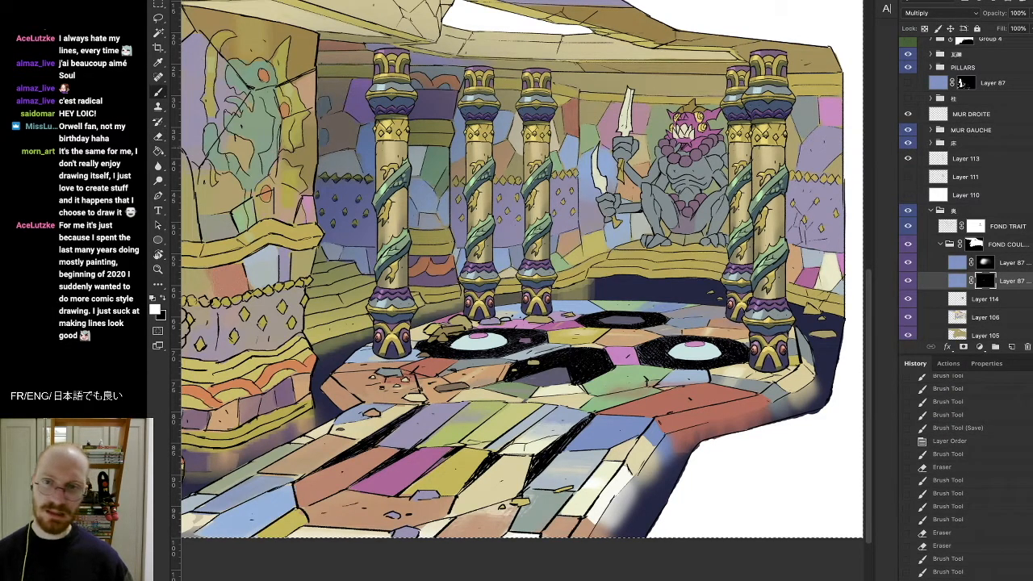
{"action": "left_click", "coordinate": [327, 154]}
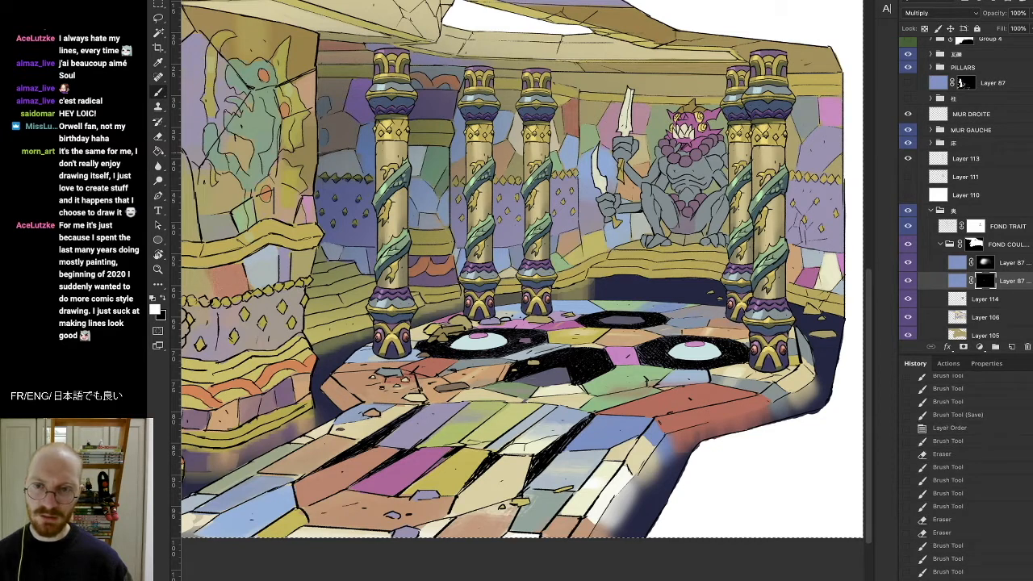
Step: Build up and trim the shading on the small stone at the back wall's corner, just above the dotted trim
{"action": "left_click", "coordinate": [323, 162]}
{"action": "left_click", "coordinate": [323, 162]}
{"action": "left_click", "coordinate": [322, 161]}
{"action": "left_click", "coordinate": [323, 161]}
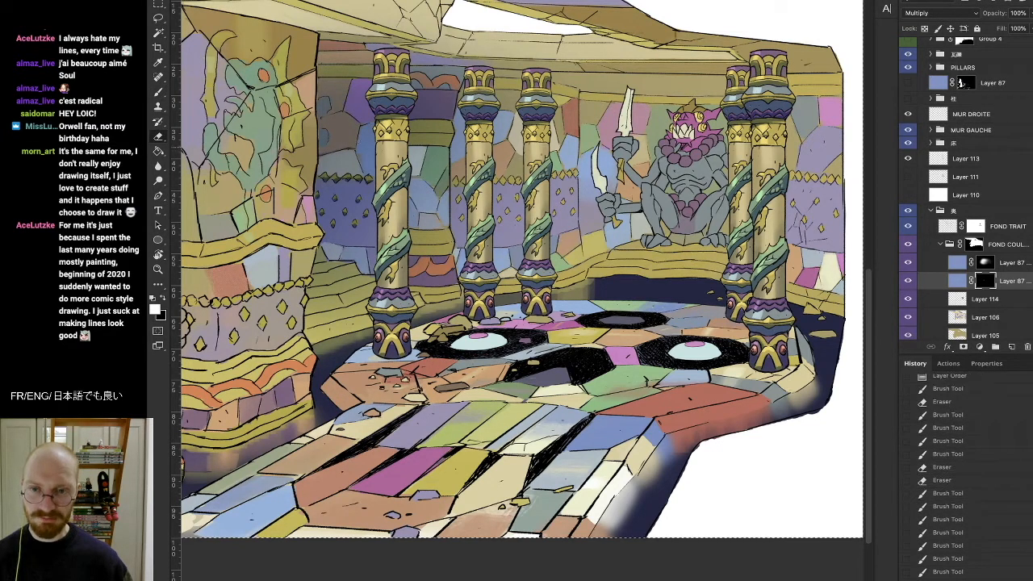
{"action": "left_click", "coordinate": [322, 162]}
{"action": "left_click", "coordinate": [323, 161]}
{"action": "key", "text": "e"}
{"action": "left_click", "coordinate": [323, 161]}
{"action": "left_click", "coordinate": [323, 162]}
{"action": "key", "text": "b"}
{"action": "left_click", "coordinate": [323, 162]}
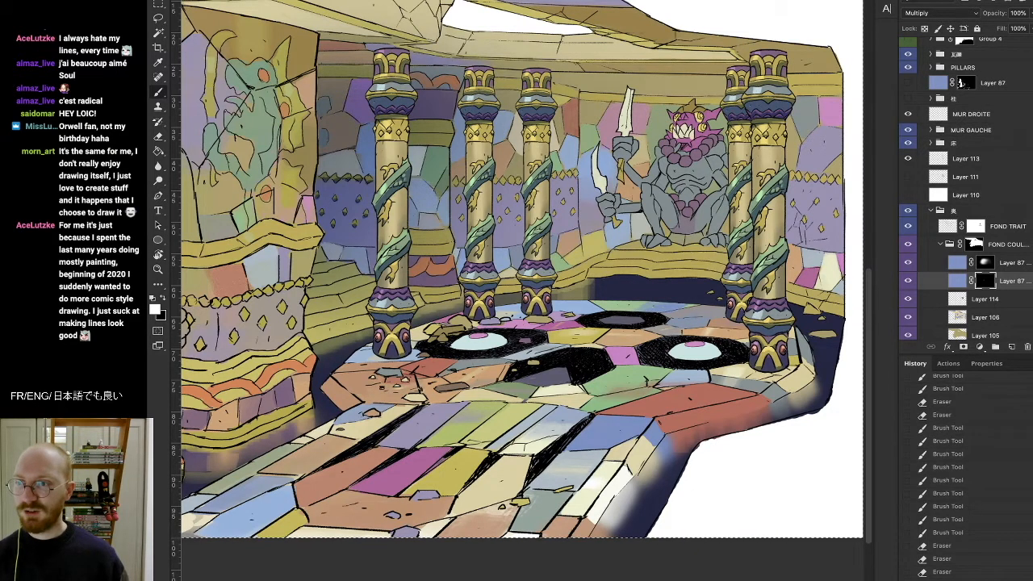
Step: Expand the MUR GAUCHE group and toggle its subgroups' visibility to locate the left wall's colour layers
{"action": "scroll", "coordinate": [966, 189], "scroll_direction": "up", "scroll_amount": 3}
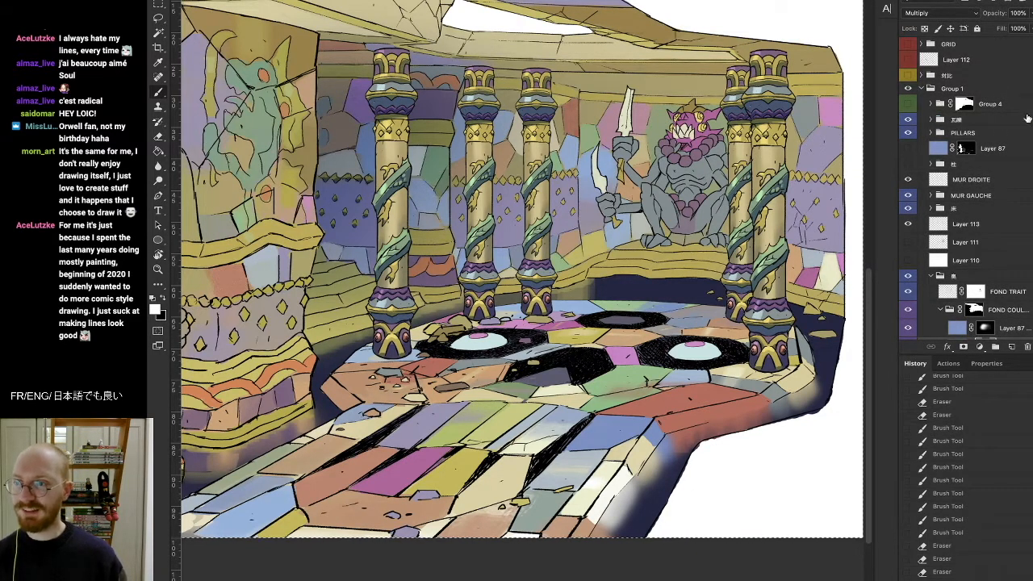
{"action": "left_click", "coordinate": [908, 196]}
{"action": "left_click", "coordinate": [908, 195]}
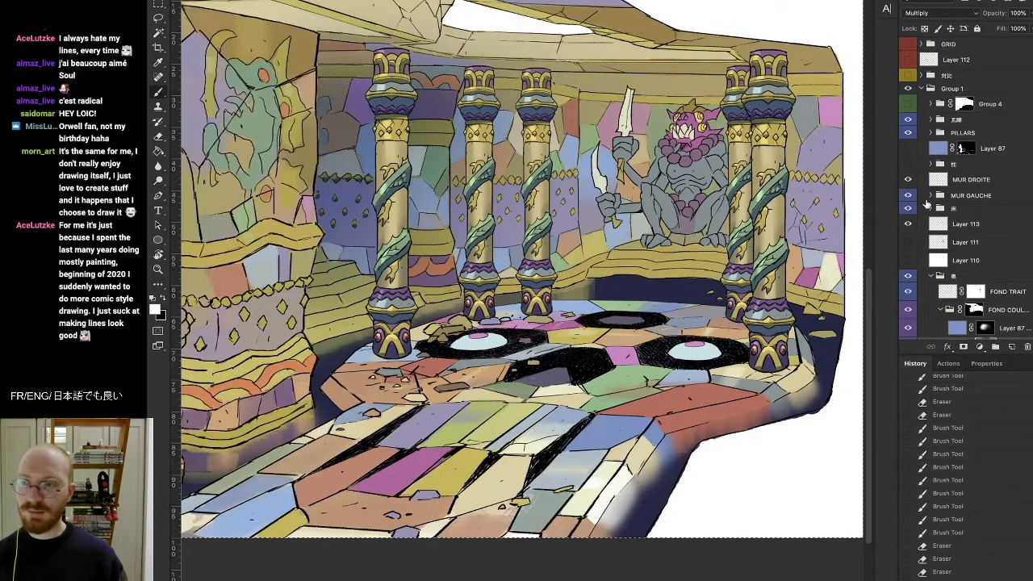
{"action": "left_click", "coordinate": [930, 195]}
{"action": "left_click", "coordinate": [907, 208]}
{"action": "left_click", "coordinate": [907, 208]}
{"action": "left_click", "coordinate": [940, 208]}
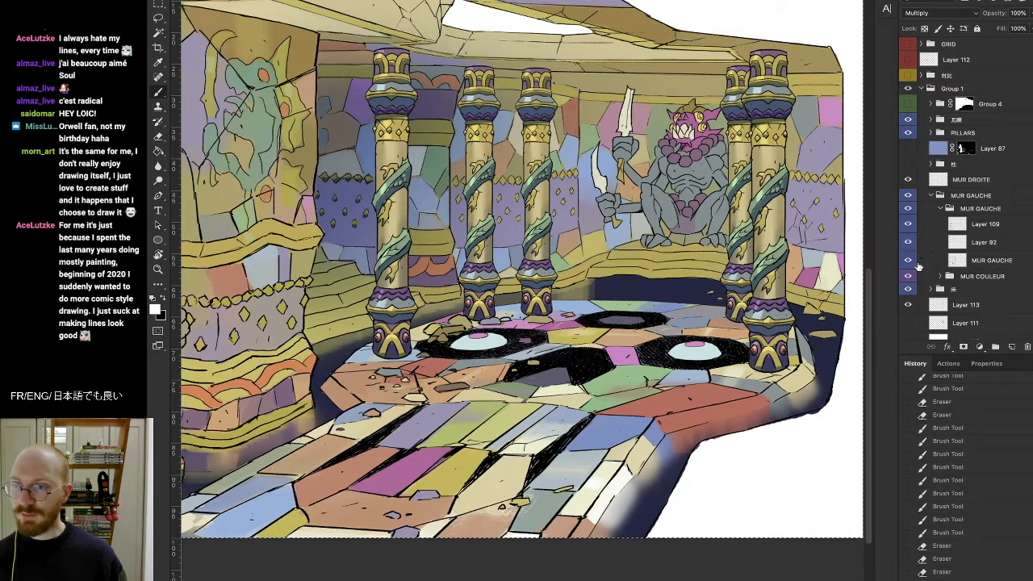
{"action": "left_click", "coordinate": [907, 276]}
{"action": "left_click", "coordinate": [907, 276]}
Step: Retouch the lower edge of the left wall on Layer 86 in the MUR COULEUR group
{"action": "left_click", "coordinate": [940, 276]}
{"action": "scroll", "coordinate": [919, 234], "scroll_direction": "down", "scroll_amount": 3}
{"action": "left_click", "coordinate": [908, 223]}
{"action": "left_click", "coordinate": [907, 223]}
{"action": "left_click", "coordinate": [938, 226]}
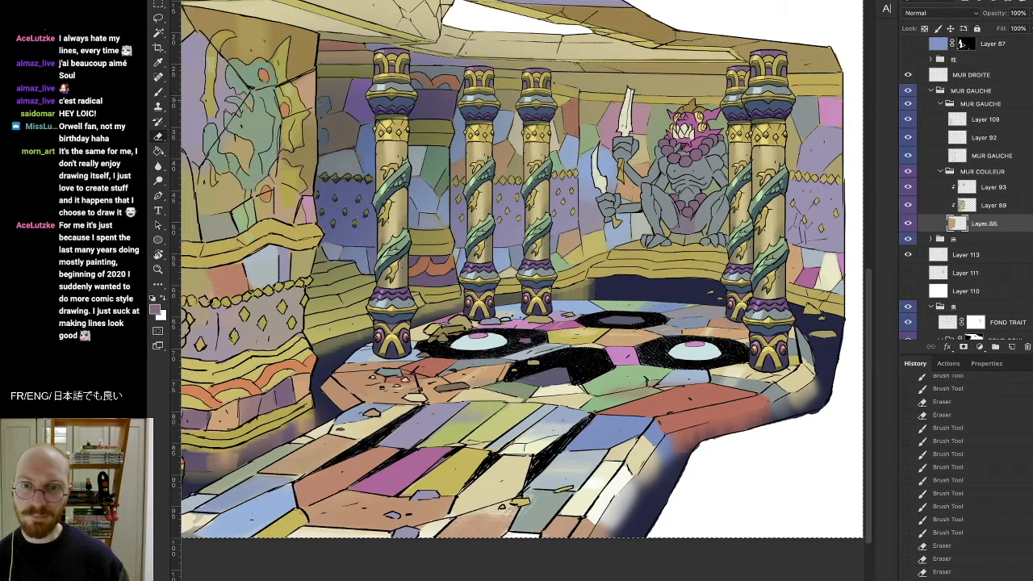
{"action": "left_click_drag", "start_coordinate": [279, 442], "coordinate": [216, 463]}
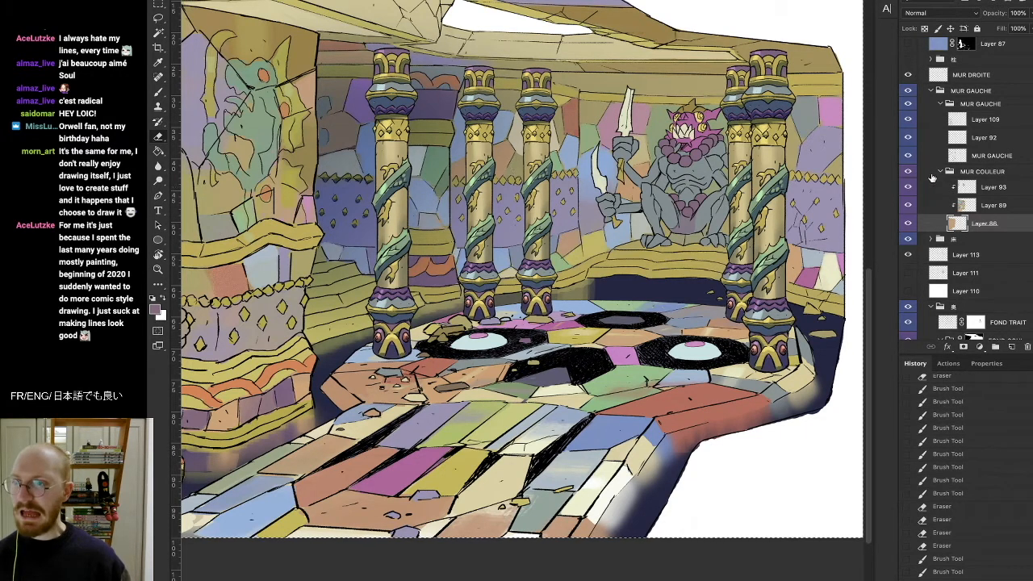
Step: Collapse the MUR GAUCHE groups and select the mask of the lower Layer 87 copy for painting
{"action": "left_click", "coordinate": [950, 170]}
{"action": "left_click", "coordinate": [941, 104]}
{"action": "left_click", "coordinate": [936, 92]}
{"action": "left_click", "coordinate": [932, 90]}
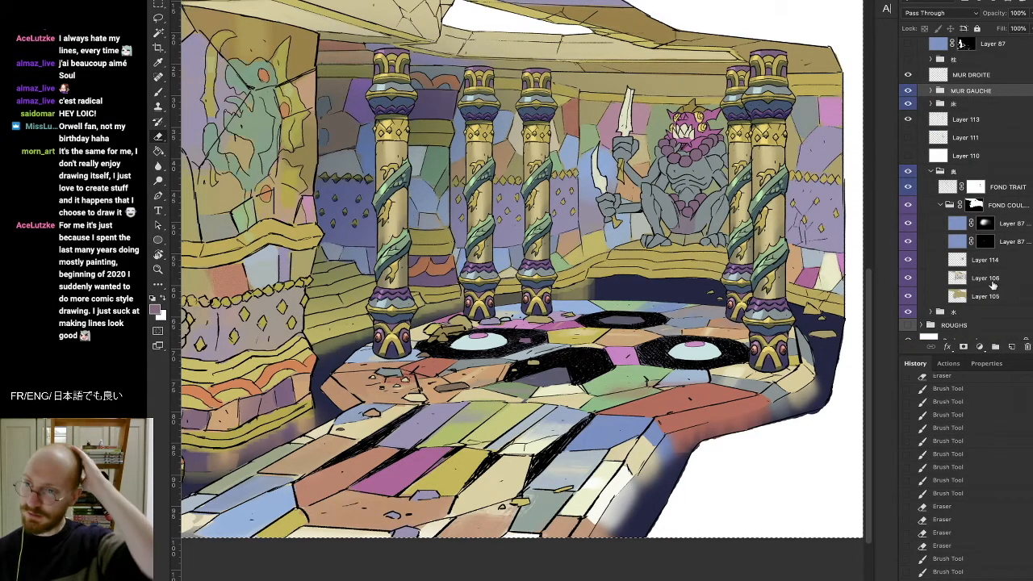
{"action": "left_click", "coordinate": [985, 241]}
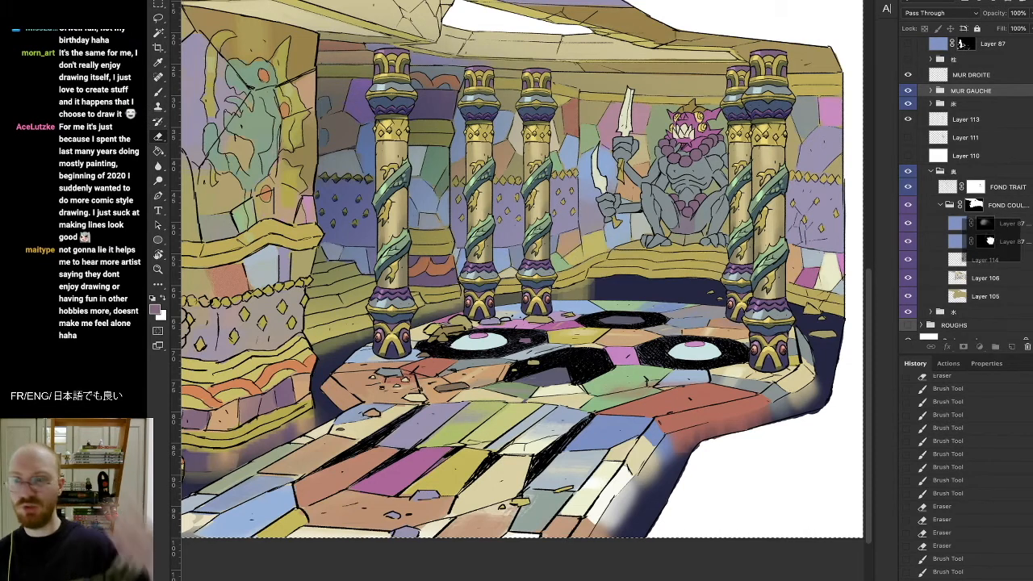
{"action": "key", "text": "b"}
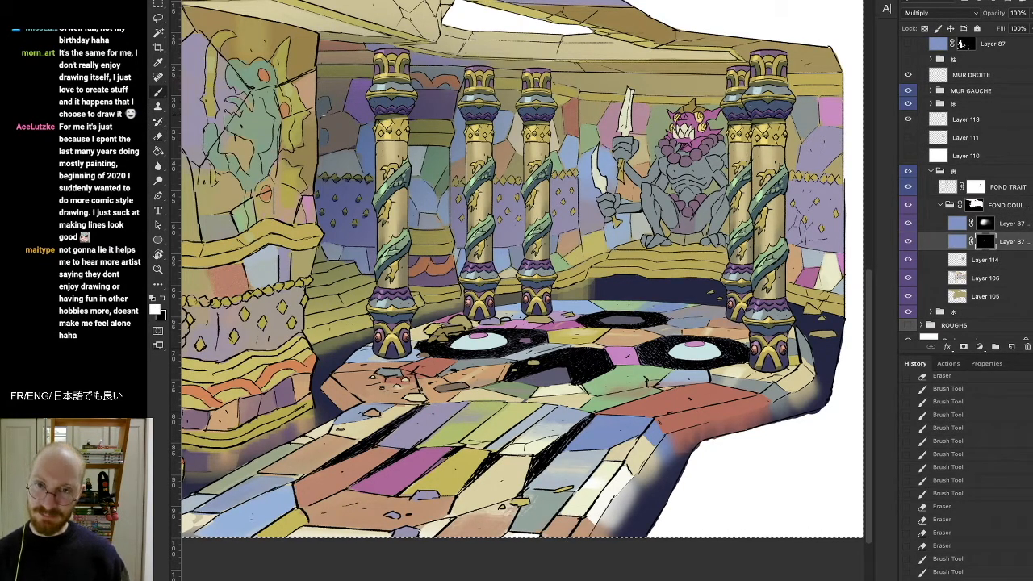
Step: Erase excess shading from the upper wall stones between the left wall's corner and the front-left pillar
{"action": "key", "text": "e"}
{"action": "left_click_drag", "start_coordinate": [331, 112], "coordinate": [340, 116]}
{"action": "key", "text": "b"}
Step: Refine the shading edges on the upper back-wall stones beside the front-left pillar with brush and eraser
{"action": "key", "text": "r"}
{"action": "left_click_drag", "start_coordinate": [686, 355], "coordinate": [649, 250]}
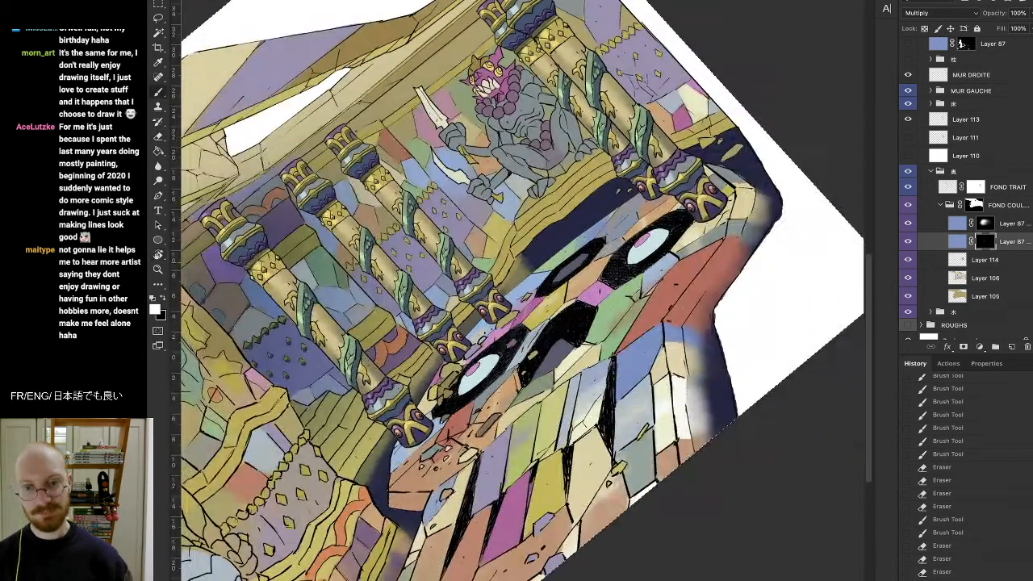
{"action": "key", "text": "e"}
{"action": "left_click_drag", "start_coordinate": [225, 278], "coordinate": [245, 284]}
{"action": "key", "text": "b"}
{"action": "key", "text": "e"}
{"action": "key", "text": "b"}
{"action": "mouse_move", "coordinate": [237, 277]}
{"action": "left_mouse_down"}
{"action": "mouse_move", "coordinate": [245, 284]}
{"action": "mouse_move", "coordinate": [296, 216]}
{"action": "mouse_move", "coordinate": [404, 155]}
{"action": "left_mouse_up"}
{"action": "key", "text": "r"}
{"action": "key", "text": "b"}
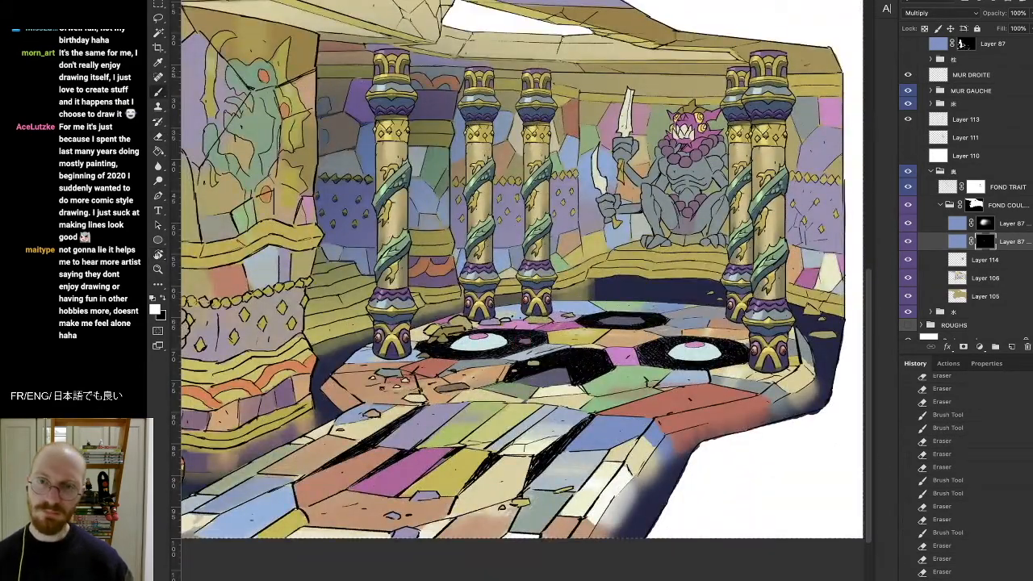
Step: Touch up the shading just below the ceiling ledge at the back wall's corner by the front-left pillar
{"action": "key", "text": "e"}
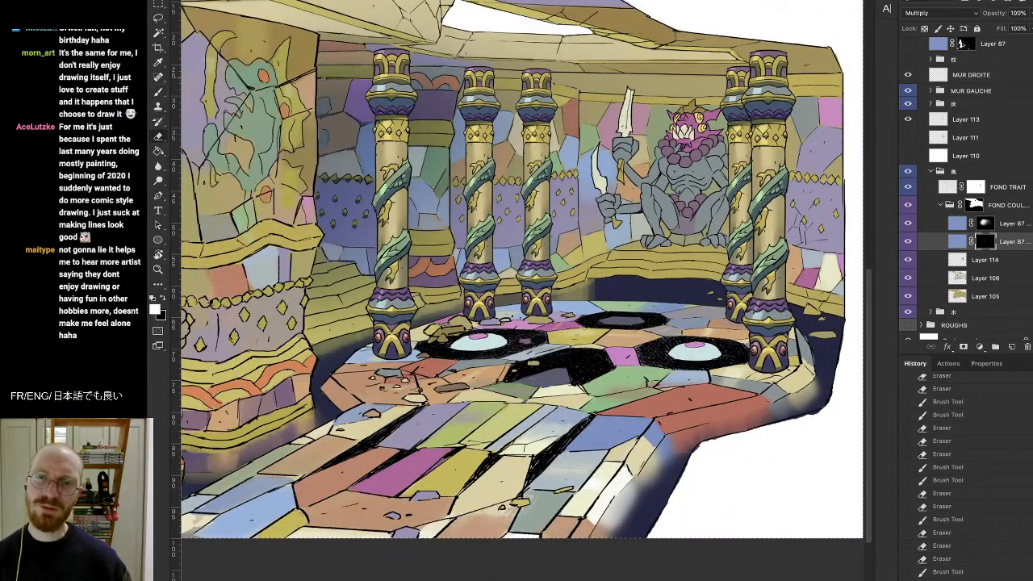
{"action": "key", "text": "b"}
{"action": "mouse_move", "coordinate": [332, 78]}
{"action": "left_mouse_down"}
{"action": "mouse_move", "coordinate": [354, 77]}
{"action": "mouse_move", "coordinate": [339, 79]}
{"action": "left_mouse_up"}
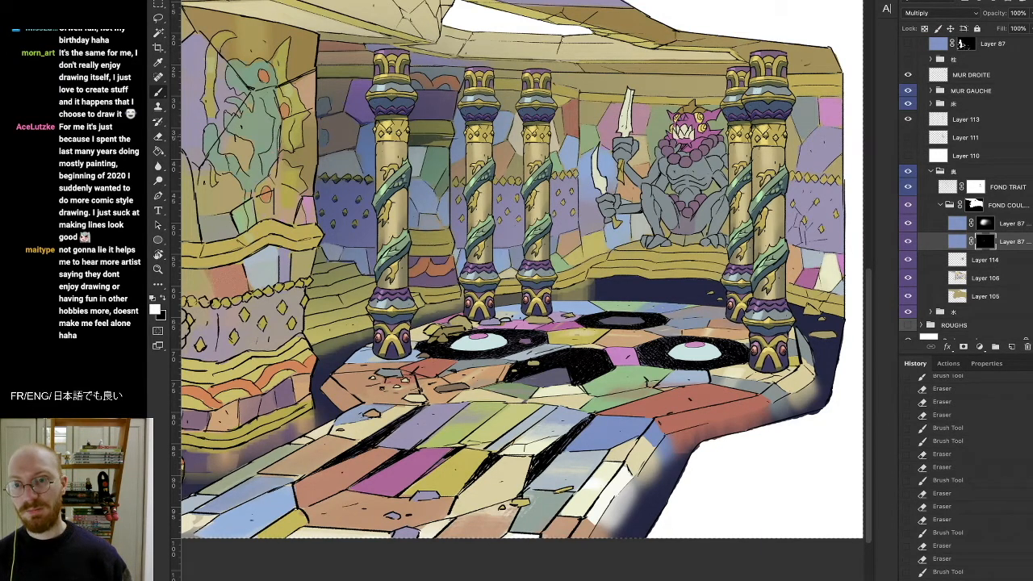
Step: Shape the shadow on the green pilaster's capital between the first two pillars with brush and eraser
{"action": "key", "text": "e"}
{"action": "mouse_move", "coordinate": [428, 144]}
{"action": "left_mouse_down"}
{"action": "mouse_move", "coordinate": [452, 143]}
{"action": "mouse_move", "coordinate": [440, 138]}
{"action": "left_mouse_up"}
{"action": "key", "text": "b"}
{"action": "key", "text": "e"}
{"action": "key", "text": "b"}
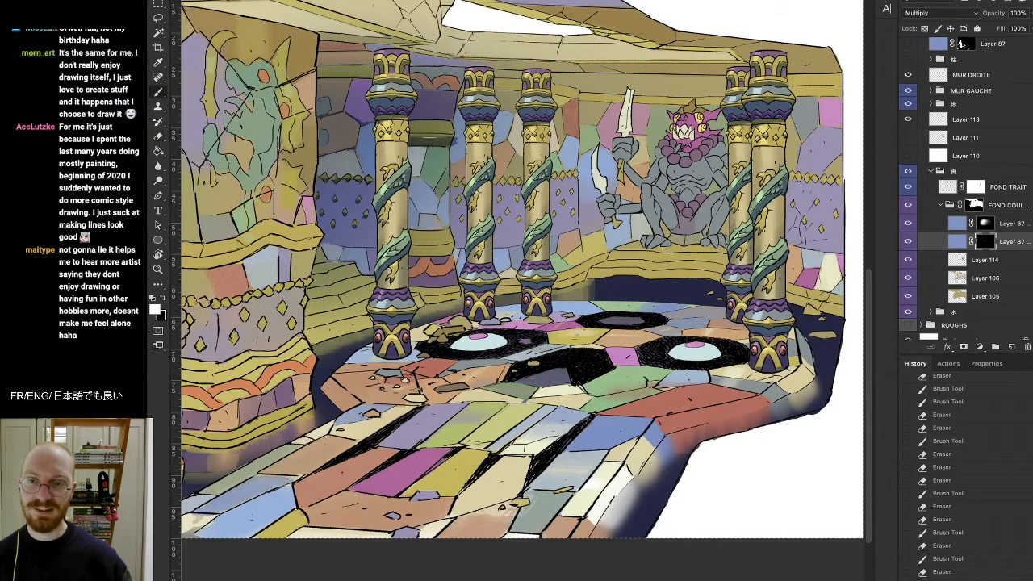
{"action": "key", "text": "e"}
{"action": "left_click_drag", "start_coordinate": [426, 138], "coordinate": [457, 142]}
{"action": "key", "text": "b"}
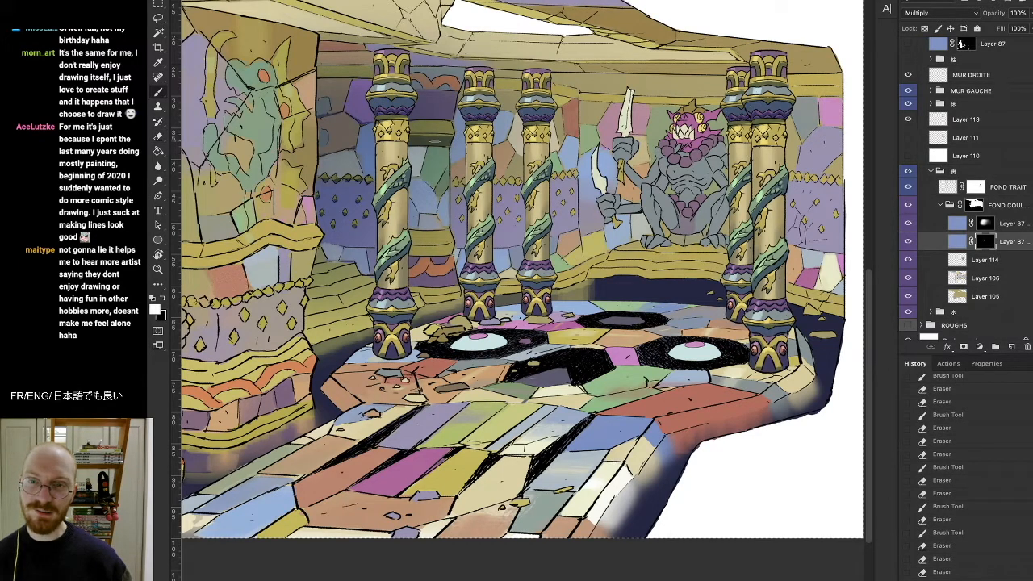
Step: Refine the shading of the purple block above the green pilaster, including along its top edge under the orange arches
{"action": "key", "text": "e"}
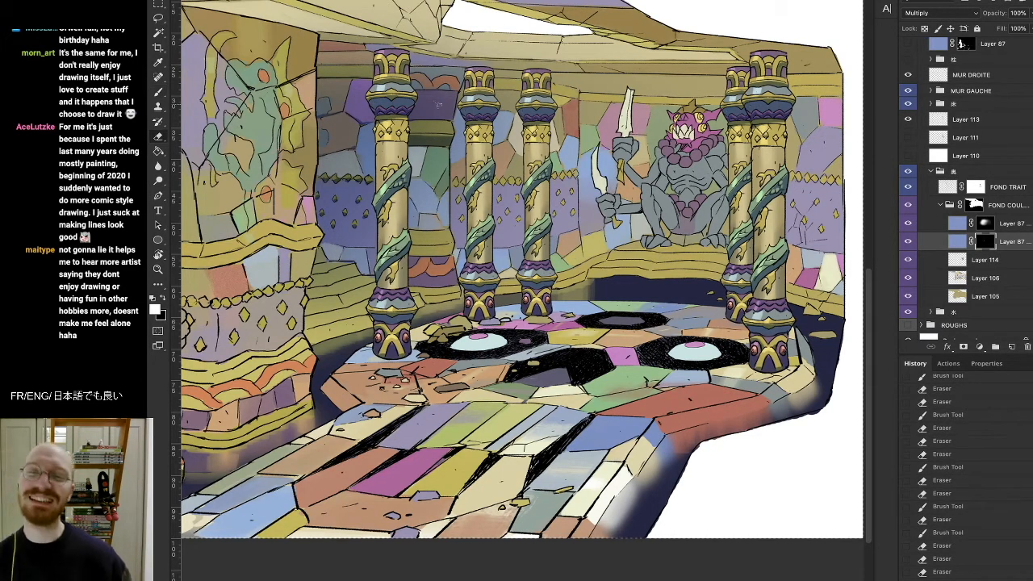
{"action": "left_click_drag", "start_coordinate": [434, 123], "coordinate": [440, 124]}
{"action": "key", "text": "b"}
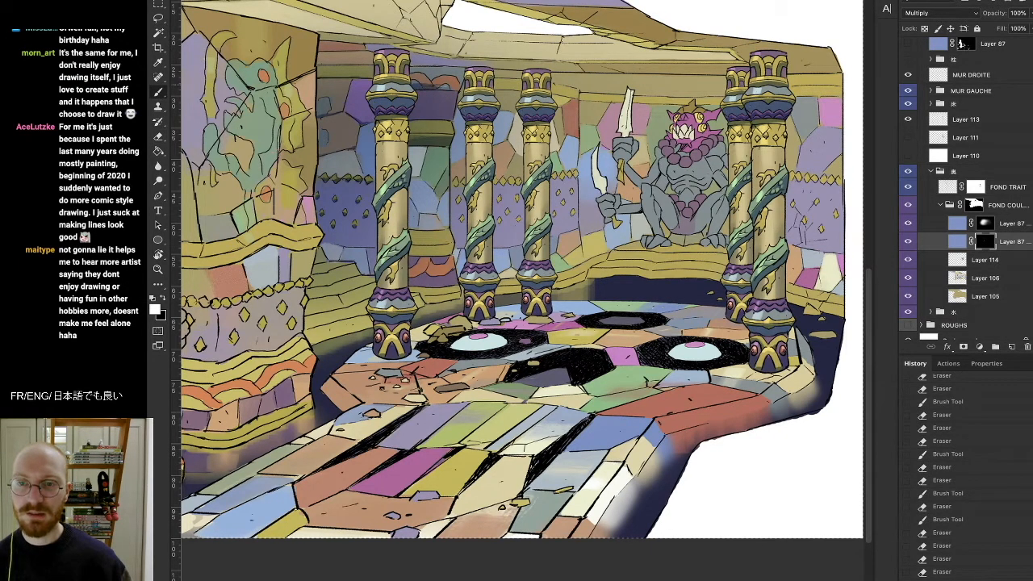
{"action": "left_click_drag", "start_coordinate": [437, 89], "coordinate": [457, 88]}
{"action": "mouse_move", "coordinate": [438, 90]}
{"action": "left_mouse_down"}
{"action": "mouse_move", "coordinate": [490, 74]}
{"action": "mouse_move", "coordinate": [474, 90]}
{"action": "left_mouse_up"}
{"action": "key", "text": "e"}
{"action": "key", "text": "b"}
{"action": "key", "text": "e"}
{"action": "left_click_drag", "start_coordinate": [464, 87], "coordinate": [473, 88]}
{"action": "key", "text": "b"}
{"action": "key", "text": "e"}
{"action": "key", "text": "b"}
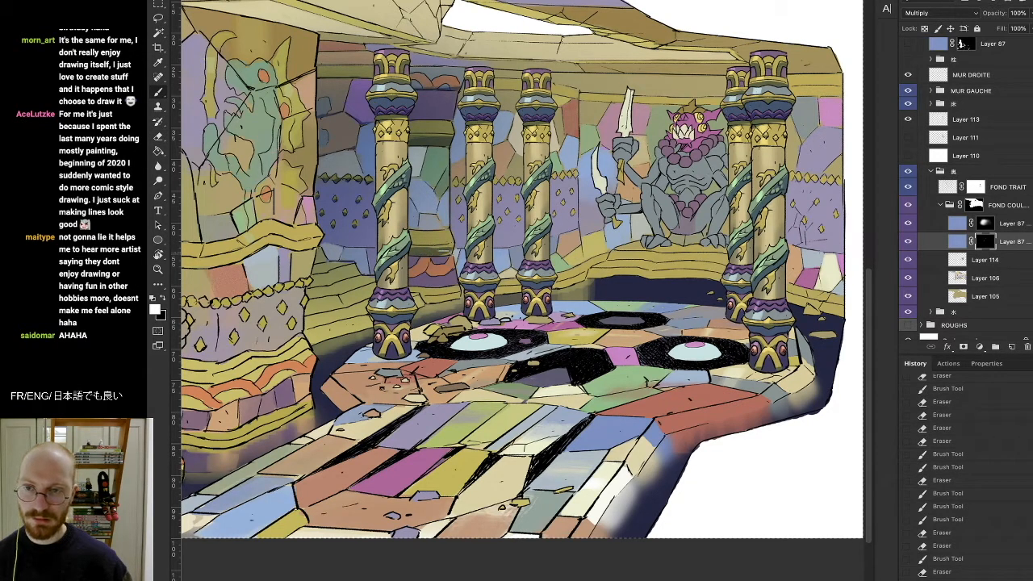
Step: Erase and repaint the shading around the base of the green pilaster between the first two pillars
{"action": "key", "text": "e"}
{"action": "left_click_drag", "start_coordinate": [440, 250], "coordinate": [433, 246]}
{"action": "left_click_drag", "start_coordinate": [637, 477], "coordinate": [610, 525]}
{"action": "key", "text": "b"}
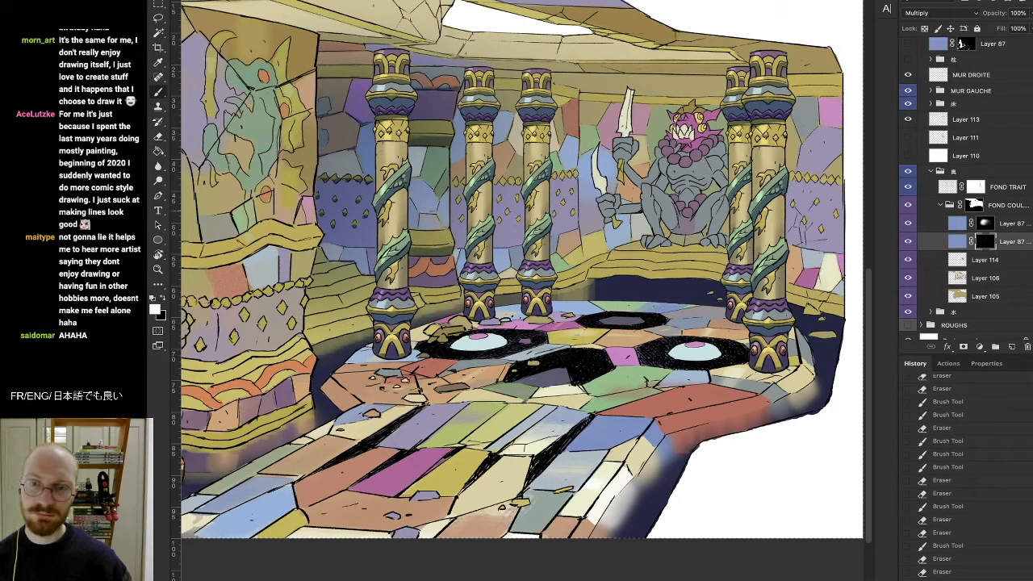
{"action": "key", "text": "e"}
{"action": "mouse_move", "coordinate": [440, 230]}
{"action": "left_mouse_down"}
{"action": "mouse_move", "coordinate": [443, 208]}
{"action": "mouse_move", "coordinate": [406, 408]}
{"action": "left_mouse_up"}
{"action": "key", "text": "b"}
Step: Trim the shading along the lower part of the pilaster's shaft, just above its base
{"action": "key", "text": "r"}
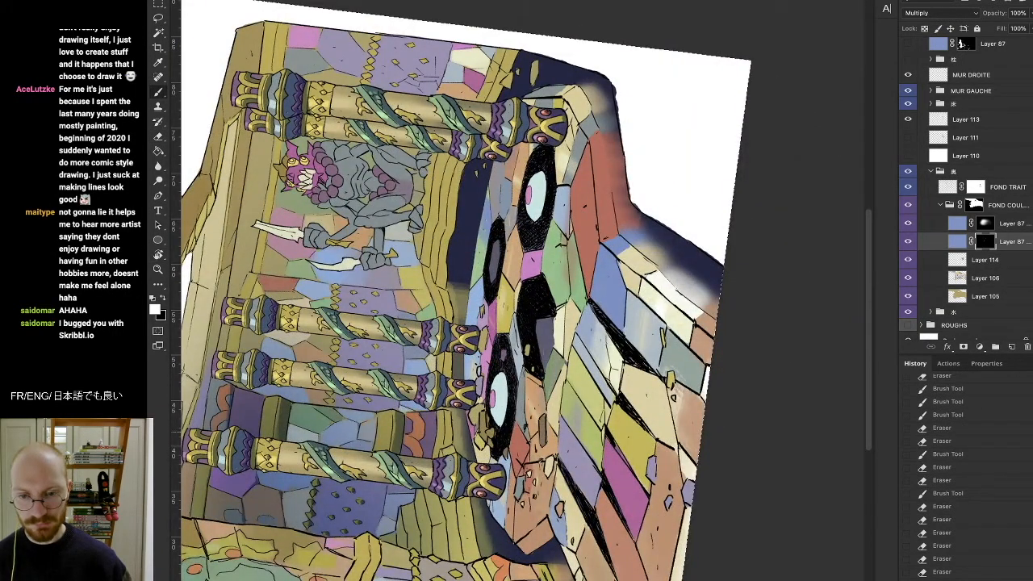
{"action": "key", "text": "e"}
{"action": "left_click_drag", "start_coordinate": [365, 419], "coordinate": [343, 421]}
{"action": "key", "text": "b"}
{"action": "key", "text": "r"}
{"action": "mouse_move", "coordinate": [323, 379]}
{"action": "left_mouse_down"}
{"action": "mouse_move", "coordinate": [316, 333]}
{"action": "mouse_move", "coordinate": [482, 115]}
{"action": "mouse_move", "coordinate": [467, 116]}
{"action": "left_mouse_up"}
Step: Erase and repaint the shading on the shaft of the green pilaster between the first two pillars
{"action": "key", "text": "e"}
{"action": "left_click_drag", "start_coordinate": [413, 168], "coordinate": [428, 186]}
{"action": "key", "text": "b"}
{"action": "left_click_drag", "start_coordinate": [812, 365], "coordinate": [801, 397]}
{"action": "key", "text": "e"}
{"action": "key", "text": "b"}
{"action": "key", "text": "e"}
{"action": "key", "text": "b"}
{"action": "key", "text": "e"}
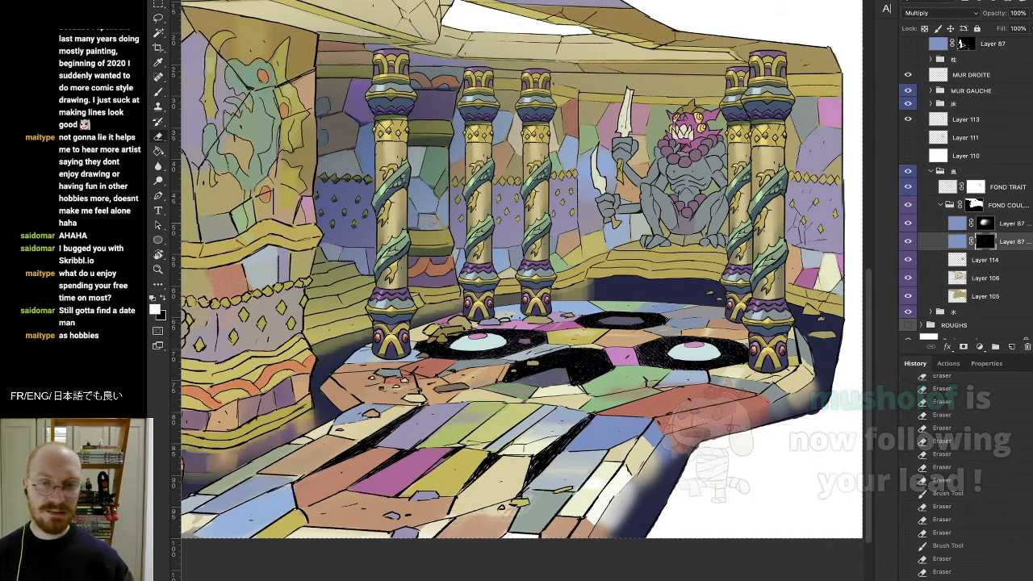
{"action": "key", "text": "b"}
{"action": "left_click_drag", "start_coordinate": [811, 381], "coordinate": [800, 397]}
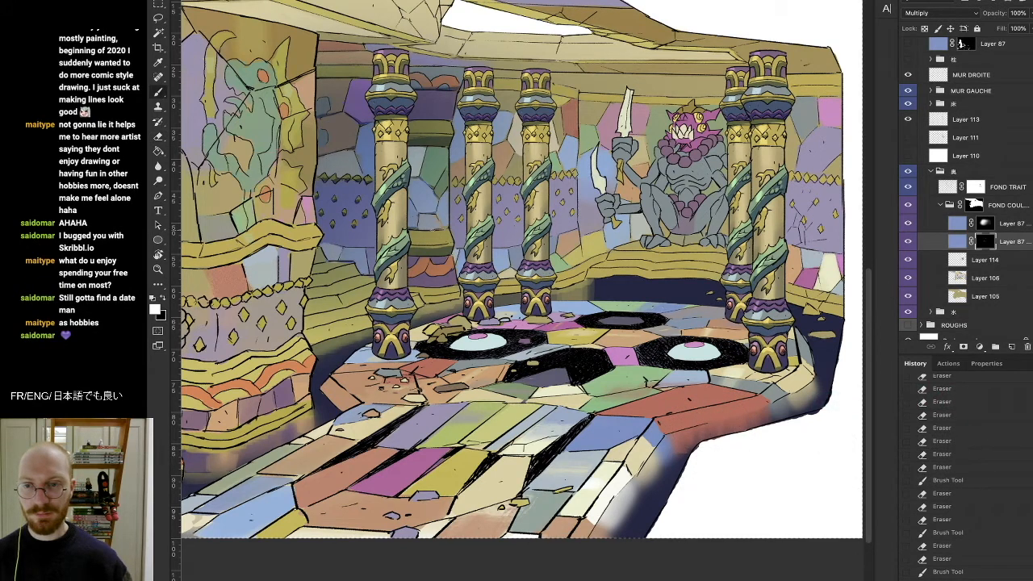
Step: Paint and trim the vertical shadow along the pilaster shaft's right side, between its capital and base
{"action": "left_click_drag", "start_coordinate": [454, 153], "coordinate": [452, 242]}
{"action": "key", "text": "e"}
{"action": "left_click_drag", "start_coordinate": [453, 161], "coordinate": [452, 250]}
{"action": "key", "text": "b"}
{"action": "key", "text": "e"}
{"action": "left_click_drag", "start_coordinate": [439, 161], "coordinate": [438, 218]}
{"action": "key", "text": "b"}
{"action": "left_click_drag", "start_coordinate": [435, 162], "coordinate": [434, 222]}
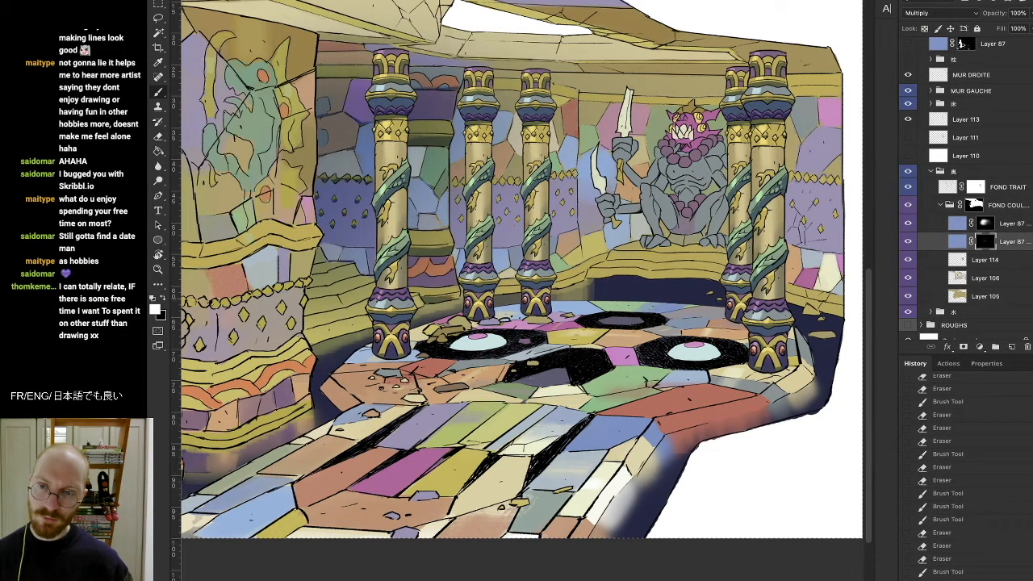
{"action": "key", "text": "e"}
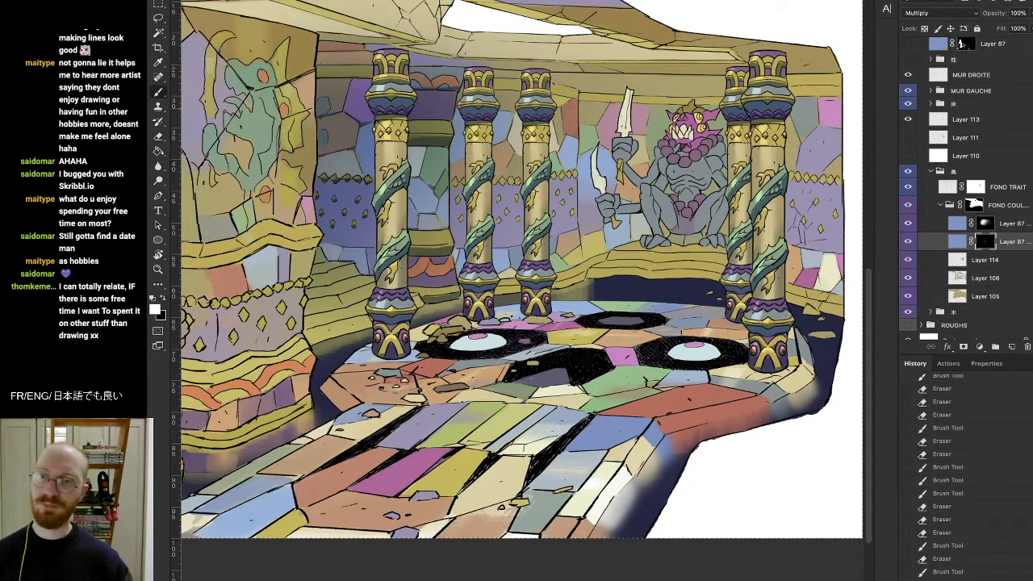
Step: Make the top Layer 87 visible and refine the shading on the purple block above the green pilaster
{"action": "left_click", "coordinate": [911, 45]}
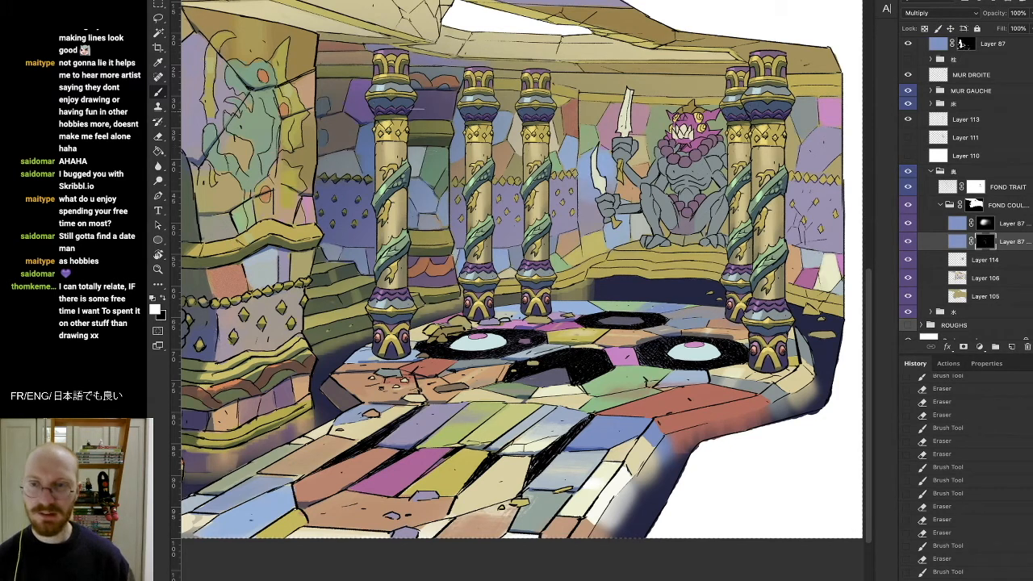
{"action": "mouse_move", "coordinate": [432, 109]}
{"action": "left_mouse_down"}
{"action": "mouse_move", "coordinate": [414, 115]}
{"action": "mouse_move", "coordinate": [452, 108]}
{"action": "mouse_move", "coordinate": [448, 119]}
{"action": "mouse_move", "coordinate": [452, 104]}
{"action": "mouse_move", "coordinate": [431, 113]}
{"action": "mouse_move", "coordinate": [447, 105]}
{"action": "left_mouse_up"}
{"action": "key", "text": "e"}
{"action": "key", "text": "b"}
{"action": "key", "text": "e"}
{"action": "key", "text": "b"}
{"action": "mouse_move", "coordinate": [443, 111]}
{"action": "left_mouse_down"}
{"action": "mouse_move", "coordinate": [428, 112]}
{"action": "mouse_move", "coordinate": [451, 120]}
{"action": "mouse_move", "coordinate": [440, 106]}
{"action": "mouse_move", "coordinate": [450, 108]}
{"action": "left_mouse_up"}
{"action": "key", "text": "b"}
{"action": "key", "text": "e"}
{"action": "key", "text": "b"}
{"action": "key", "text": "e"}
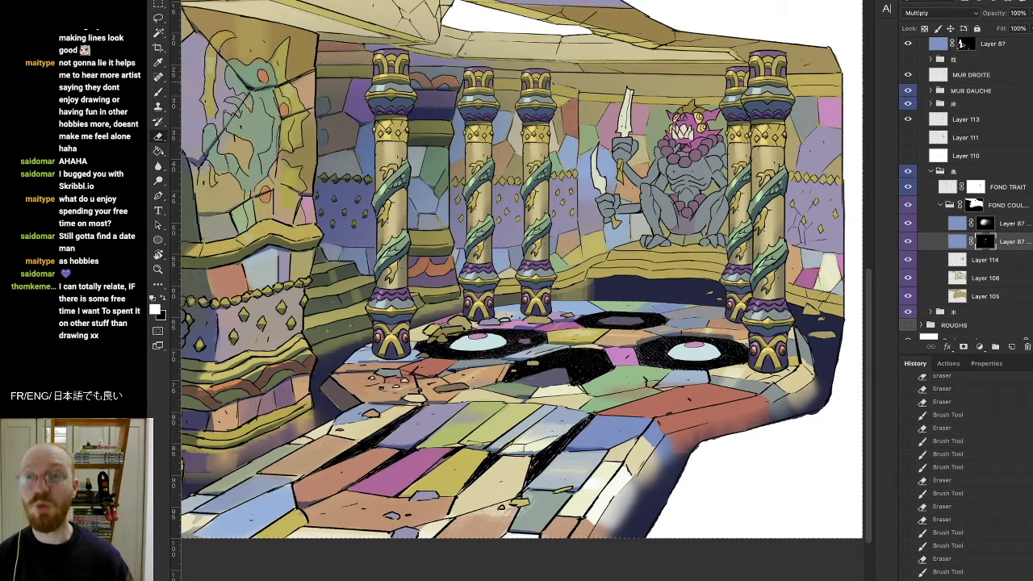
{"action": "key", "text": "b"}
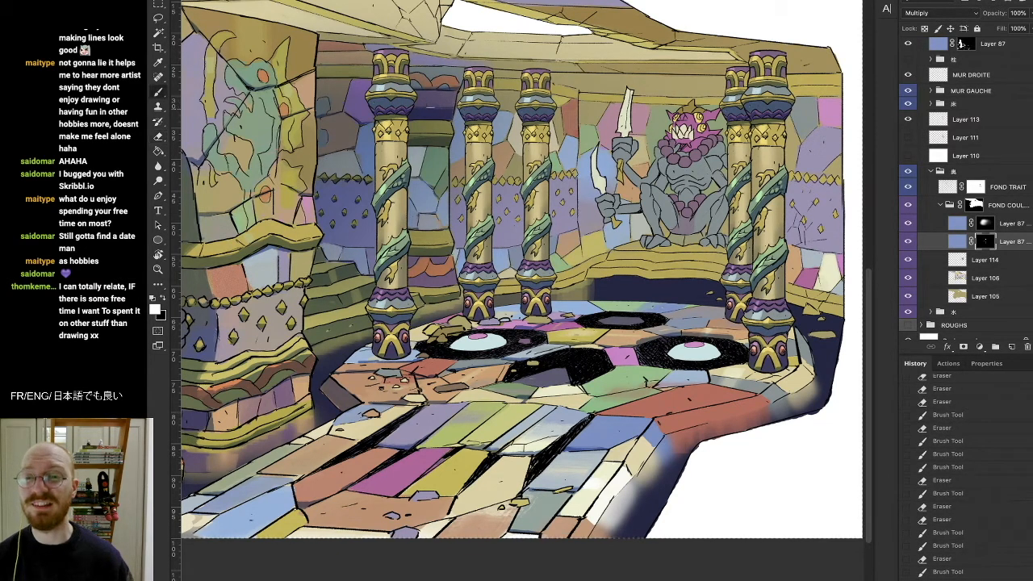
Step: Clean up the shadow edge across the front of the purple block with brush and eraser
{"action": "mouse_move", "coordinate": [436, 107]}
{"action": "left_mouse_down"}
{"action": "mouse_move", "coordinate": [414, 109]}
{"action": "mouse_move", "coordinate": [445, 106]}
{"action": "left_mouse_up"}
{"action": "key", "text": "e"}
{"action": "left_click_drag", "start_coordinate": [452, 107], "coordinate": [446, 111]}
{"action": "key", "text": "b"}
{"action": "key", "text": "r"}
{"action": "left_click_drag", "start_coordinate": [508, 81], "coordinate": [381, 130]}
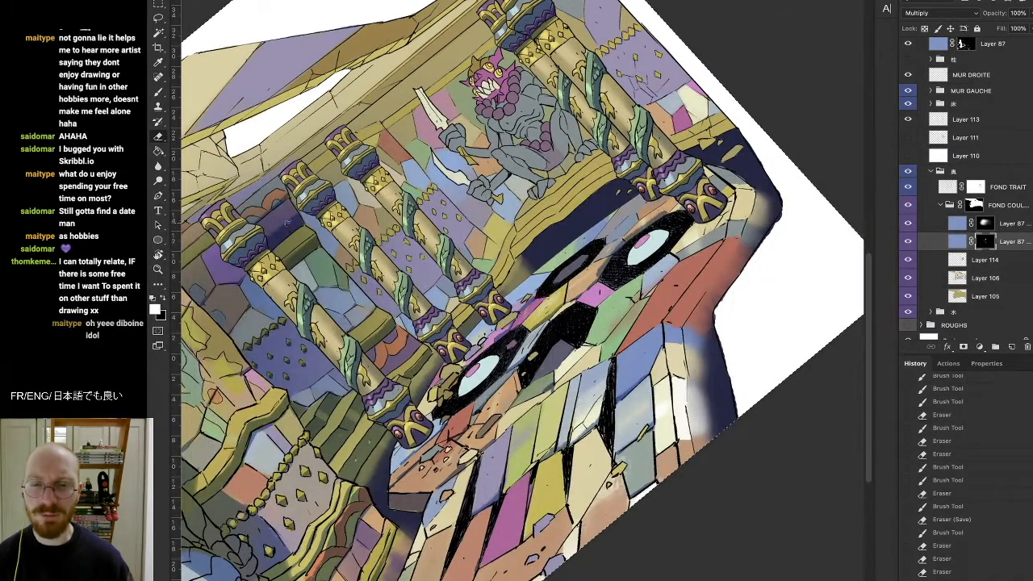
{"action": "left_click_drag", "start_coordinate": [278, 226], "coordinate": [291, 217]}
{"action": "left_click_drag", "start_coordinate": [283, 221], "coordinate": [297, 211]}
{"action": "key", "text": "b"}
{"action": "key", "text": "e"}
Step: Erase and repaint the shading along the purple block's upper part, from the first pillar to its right edge
{"action": "key", "text": "r"}
{"action": "left_click_drag", "start_coordinate": [404, 121], "coordinate": [508, 81]}
{"action": "left_click_drag", "start_coordinate": [413, 106], "coordinate": [450, 101]}
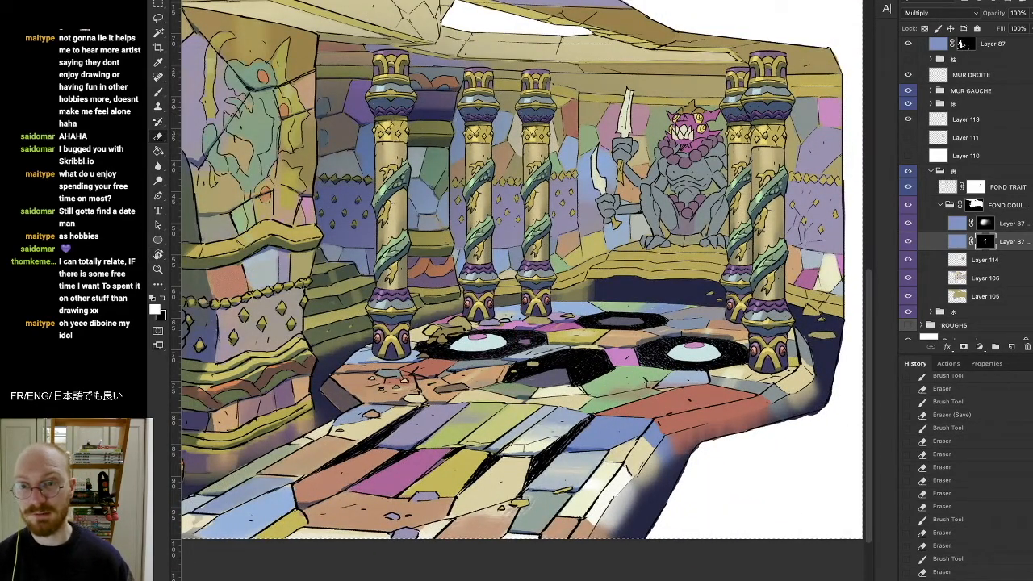
{"action": "key", "text": "b"}
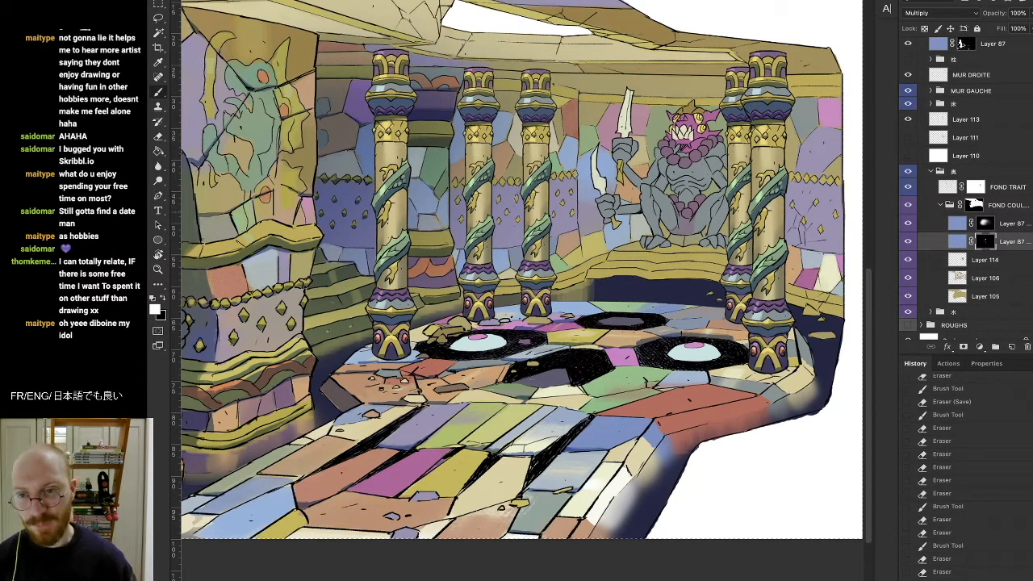
{"action": "key", "text": "e"}
{"action": "key", "text": "b"}
{"action": "key", "text": "e"}
{"action": "key", "text": "b"}
{"action": "left_click_drag", "start_coordinate": [418, 99], "coordinate": [451, 102]}
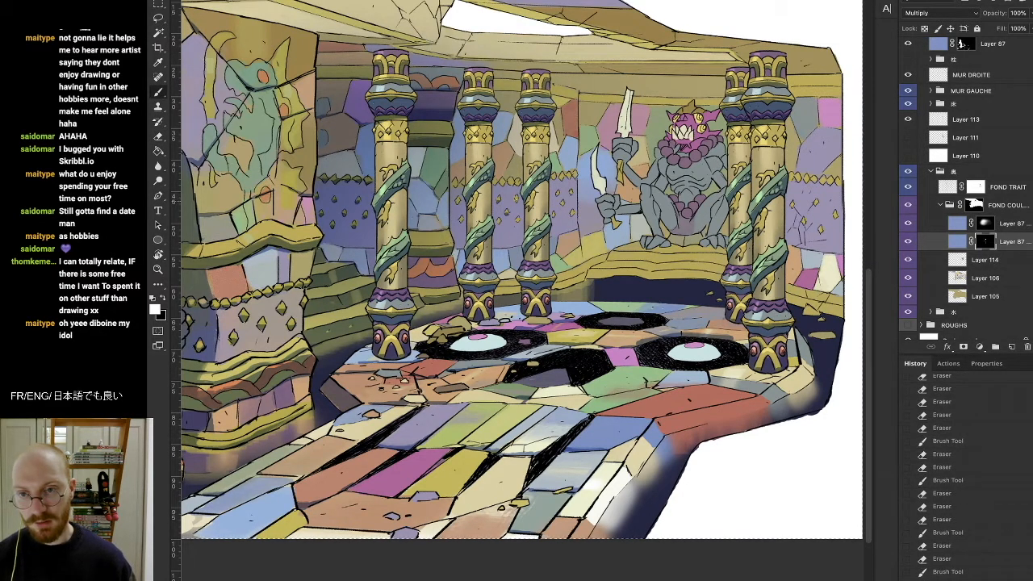
{"action": "left_click_drag", "start_coordinate": [436, 98], "coordinate": [445, 105]}
Step: Touch up the pilaster shaft's shadow and shade the yellow-green wall steps left of the first pillar
{"action": "mouse_move", "coordinate": [436, 220]}
{"action": "left_mouse_down"}
{"action": "mouse_move", "coordinate": [444, 213]}
{"action": "mouse_move", "coordinate": [444, 223]}
{"action": "mouse_move", "coordinate": [444, 184]}
{"action": "left_mouse_up"}
{"action": "key", "text": "e"}
{"action": "key", "text": "b"}
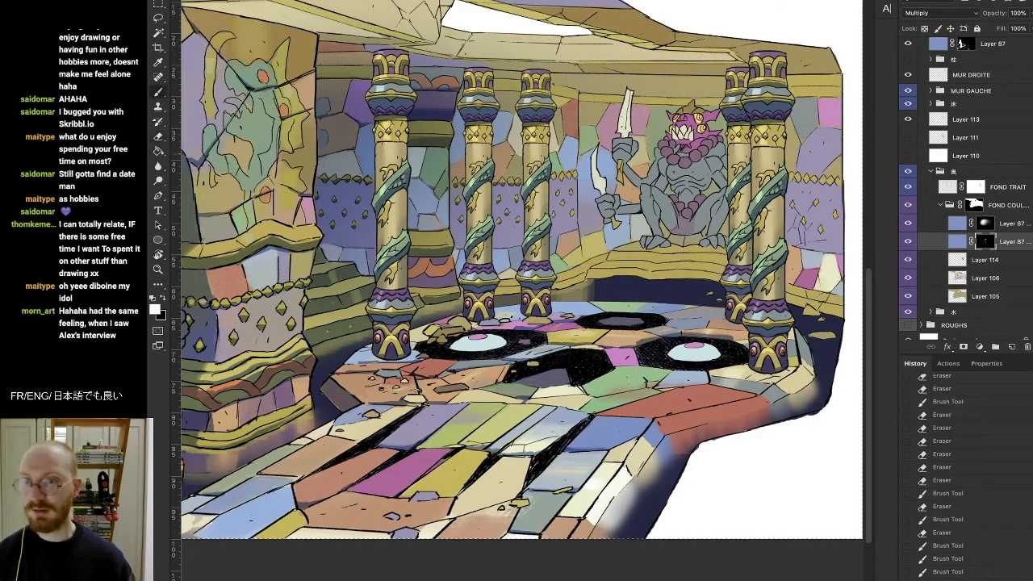
{"action": "key", "text": "r"}
{"action": "mouse_move", "coordinate": [601, 93]}
{"action": "left_mouse_down"}
{"action": "mouse_move", "coordinate": [495, 68]}
{"action": "mouse_move", "coordinate": [538, 88]}
{"action": "mouse_move", "coordinate": [590, 82]}
{"action": "left_mouse_up"}
{"action": "key", "text": "b"}
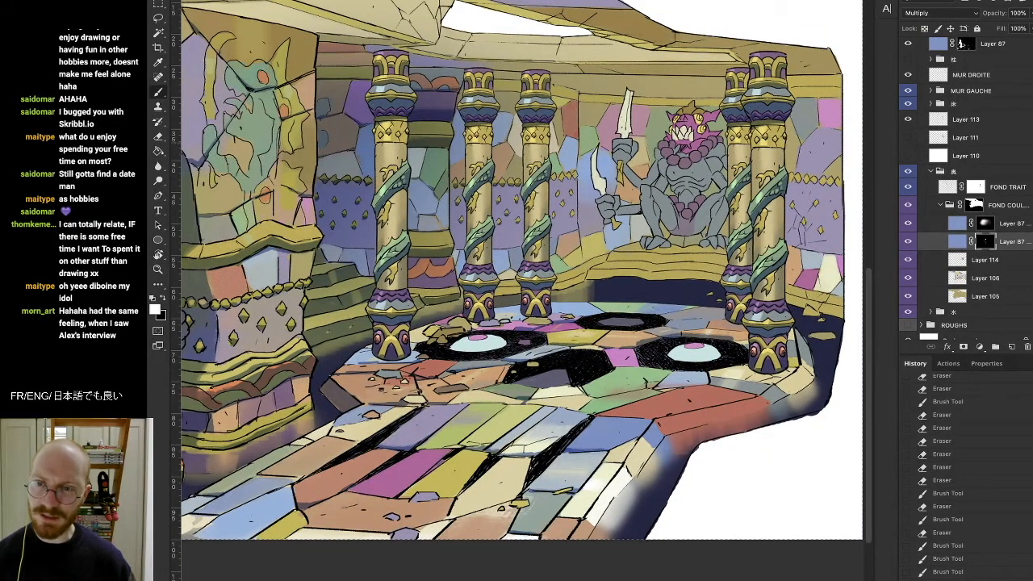
{"action": "key", "text": "e"}
{"action": "left_click_drag", "start_coordinate": [326, 300], "coordinate": [354, 298]}
{"action": "key", "text": "b"}
{"action": "left_click_drag", "start_coordinate": [325, 310], "coordinate": [354, 307]}
{"action": "left_click_drag", "start_coordinate": [326, 318], "coordinate": [354, 310]}
Step: Paint and trim the shading on the wall stones between the second and third pillars
{"action": "key", "text": "r"}
{"action": "mouse_move", "coordinate": [710, 194]}
{"action": "left_mouse_down"}
{"action": "mouse_move", "coordinate": [662, 145]}
{"action": "mouse_move", "coordinate": [379, 119]}
{"action": "left_mouse_up"}
{"action": "key", "text": "b"}
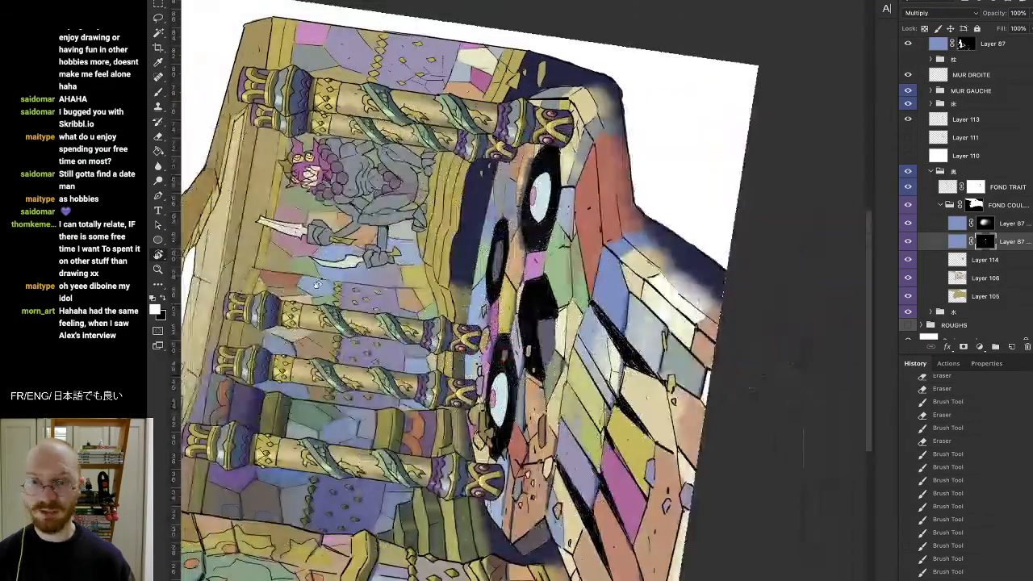
{"action": "mouse_move", "coordinate": [295, 333]}
{"action": "left_mouse_down"}
{"action": "mouse_move", "coordinate": [320, 329]}
{"action": "mouse_move", "coordinate": [448, 99]}
{"action": "mouse_move", "coordinate": [516, 54]}
{"action": "left_mouse_up"}
{"action": "key", "text": "r"}
{"action": "key", "text": "e"}
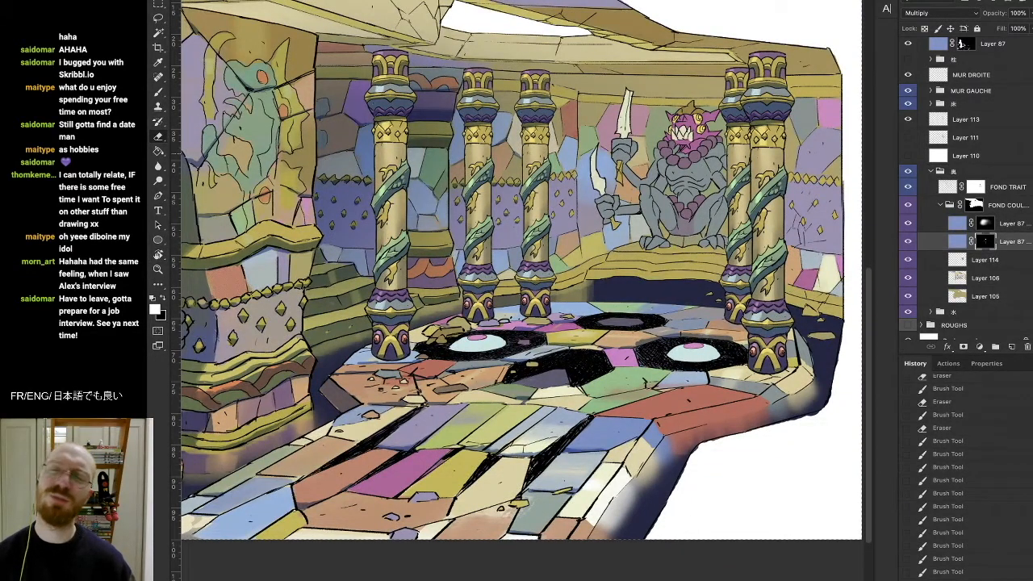
{"action": "left_click_drag", "start_coordinate": [516, 151], "coordinate": [523, 146]}
{"action": "key", "text": "b"}
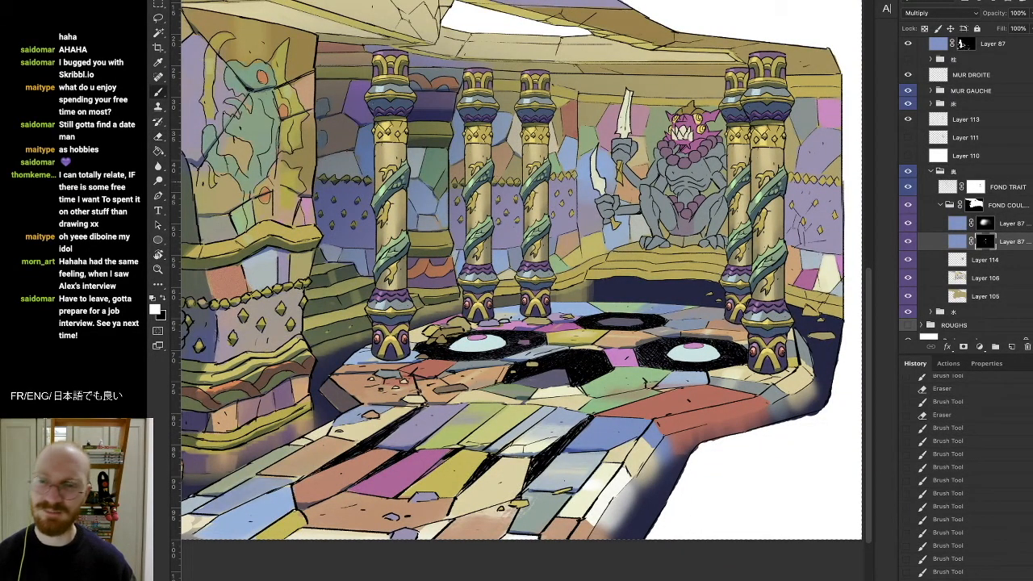
{"action": "left_click_drag", "start_coordinate": [516, 153], "coordinate": [525, 144]}
{"action": "key", "text": "e"}
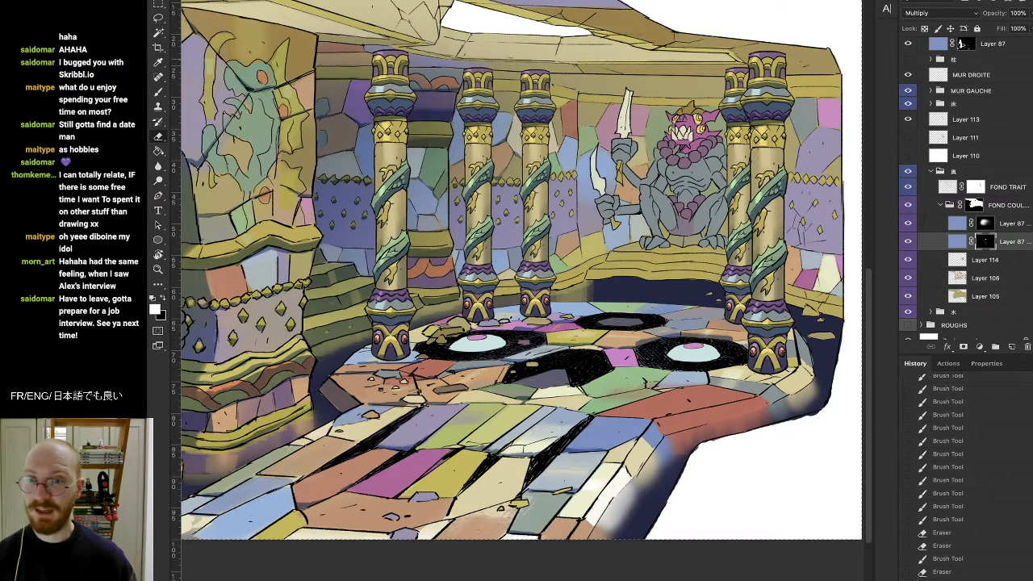
Step: Refine the shadow on the upper wall around the capitals of the second and third pillars
{"action": "key", "text": "b"}
{"action": "key", "text": "e"}
{"action": "left_click_drag", "start_coordinate": [500, 90], "coordinate": [519, 92]}
{"action": "key", "text": "b"}
{"action": "key", "text": "r"}
{"action": "left_click_drag", "start_coordinate": [645, 363], "coordinate": [618, 286]}
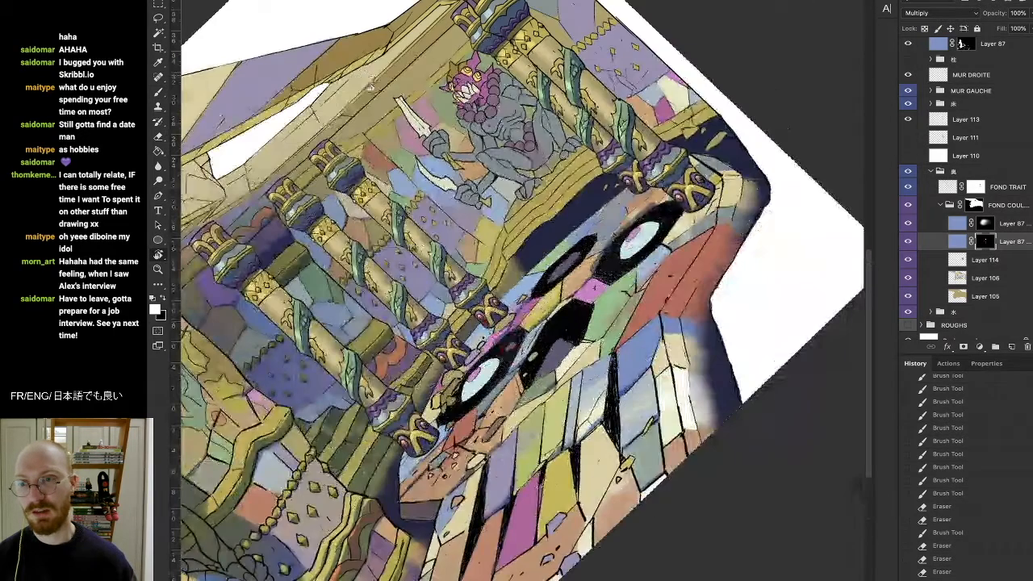
{"action": "left_click_drag", "start_coordinate": [354, 148], "coordinate": [363, 143]}
{"action": "key", "text": "r"}
{"action": "mouse_move", "coordinate": [400, 110]}
{"action": "left_mouse_down"}
{"action": "mouse_move", "coordinate": [556, 79]}
{"action": "mouse_move", "coordinate": [603, 103]}
{"action": "left_mouse_up"}
{"action": "key", "text": "e"}
{"action": "key", "text": "b"}
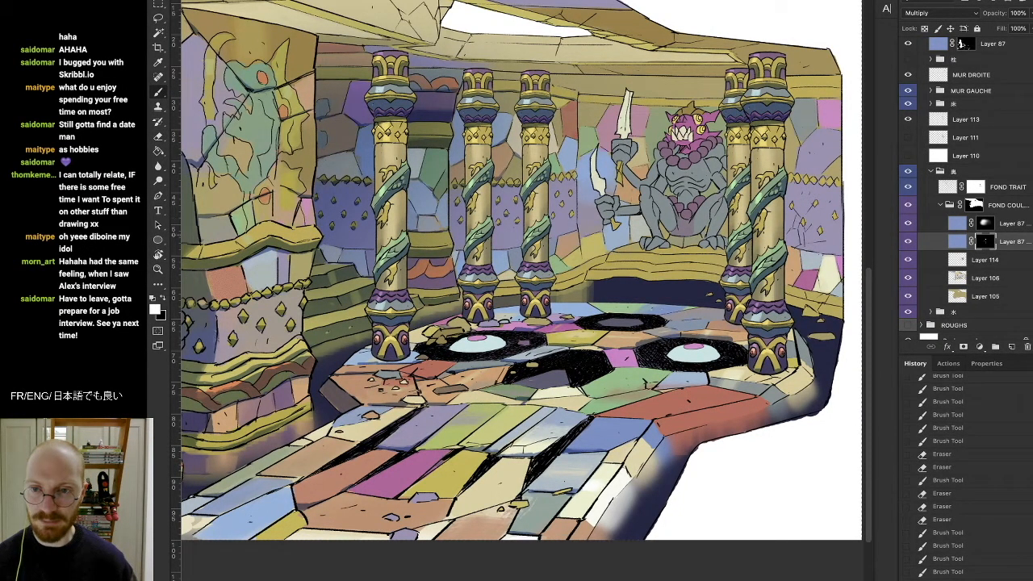
Step: Shade the ledge at the foot of the wall between the second and third pillars
{"action": "mouse_move", "coordinate": [499, 272]}
{"action": "left_mouse_down"}
{"action": "mouse_move", "coordinate": [513, 271]}
{"action": "mouse_move", "coordinate": [494, 274]}
{"action": "mouse_move", "coordinate": [501, 294]}
{"action": "mouse_move", "coordinate": [515, 292]}
{"action": "mouse_move", "coordinate": [506, 291]}
{"action": "left_mouse_up"}
{"action": "key", "text": "e"}
{"action": "key", "text": "b"}
{"action": "key", "text": "e"}
{"action": "key", "text": "b"}
{"action": "key", "text": "e"}
{"action": "key", "text": "b"}
{"action": "key", "text": "e"}
{"action": "key", "text": "b"}
{"action": "key", "text": "r"}
{"action": "left_click_drag", "start_coordinate": [569, 245], "coordinate": [488, 240]}
{"action": "key", "text": "b"}
{"action": "mouse_move", "coordinate": [472, 313]}
{"action": "left_mouse_down"}
{"action": "mouse_move", "coordinate": [518, 271]}
{"action": "mouse_move", "coordinate": [516, 258]}
{"action": "mouse_move", "coordinate": [557, 278]}
{"action": "mouse_move", "coordinate": [591, 323]}
{"action": "left_mouse_up"}
Step: Shape the shadow on the yellow step right of the third pillar, beside the dark pit's edge
{"action": "key", "text": "r"}
{"action": "key", "text": "e"}
{"action": "left_click_drag", "start_coordinate": [598, 281], "coordinate": [589, 283]}
{"action": "key", "text": "b"}
{"action": "key", "text": "e"}
{"action": "left_click_drag", "start_coordinate": [597, 279], "coordinate": [587, 282]}
{"action": "key", "text": "b"}
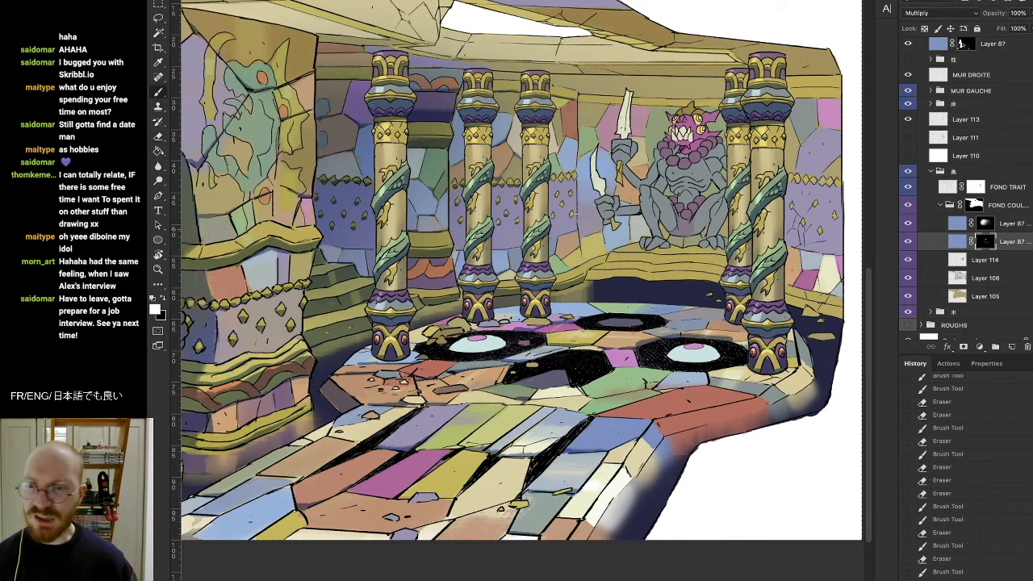
{"action": "key", "text": "e"}
{"action": "left_click_drag", "start_coordinate": [596, 279], "coordinate": [588, 282]}
{"action": "key", "text": "e"}
{"action": "key", "text": "b"}
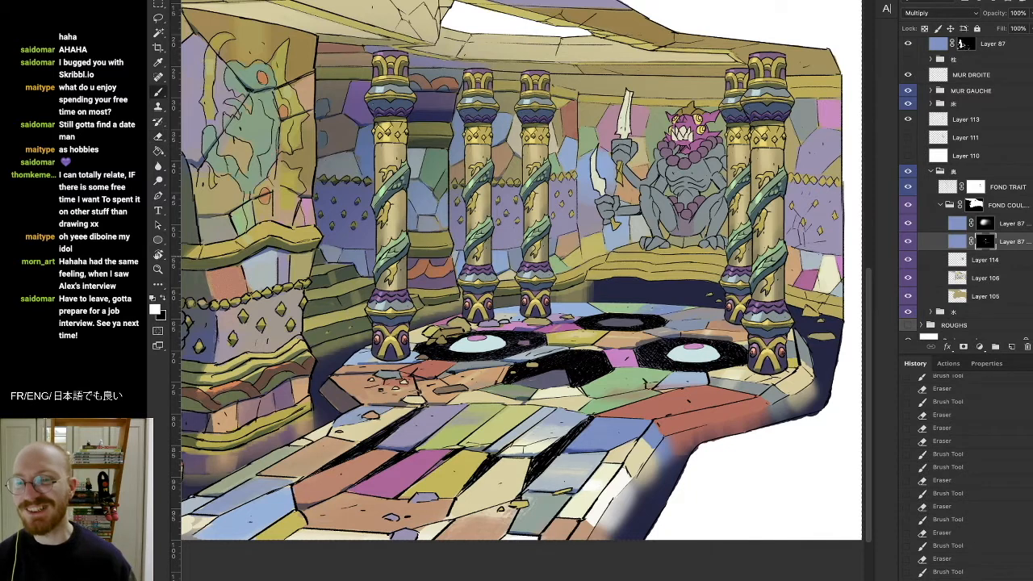
Step: Paint the shadow on the wall's lower molding where it meets the statue's stepped pedestal
{"action": "left_click_drag", "start_coordinate": [623, 220], "coordinate": [618, 223]}
{"action": "left_click_drag", "start_coordinate": [623, 219], "coordinate": [592, 243]}
{"action": "key", "text": "e"}
{"action": "key", "text": "b"}
{"action": "left_click_drag", "start_coordinate": [599, 235], "coordinate": [593, 241]}
{"action": "key", "text": "e"}
{"action": "key", "text": "b"}
{"action": "key", "text": "e"}
Step: Shade the beaded, diamond-patterned purple frieze right of the third pillar up to the wall corner
{"action": "left_click_drag", "start_coordinate": [554, 200], "coordinate": [559, 194]}
{"action": "key", "text": "b"}
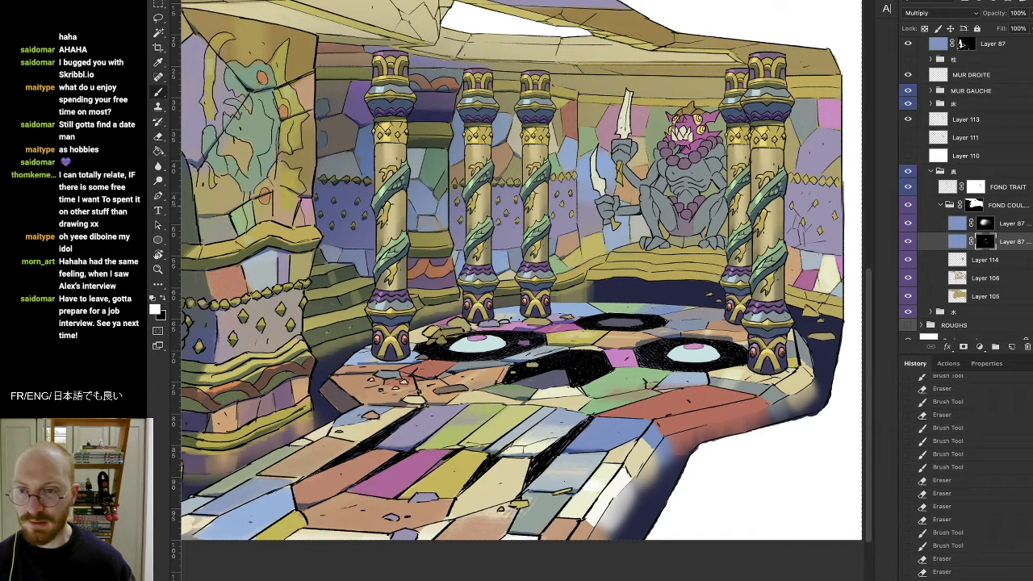
{"action": "left_click_drag", "start_coordinate": [564, 482], "coordinate": [579, 470]}
{"action": "left_click_drag", "start_coordinate": [551, 184], "coordinate": [592, 181]}
{"action": "key", "text": "e"}
{"action": "key", "text": "b"}
{"action": "left_click_drag", "start_coordinate": [587, 187], "coordinate": [592, 180]}
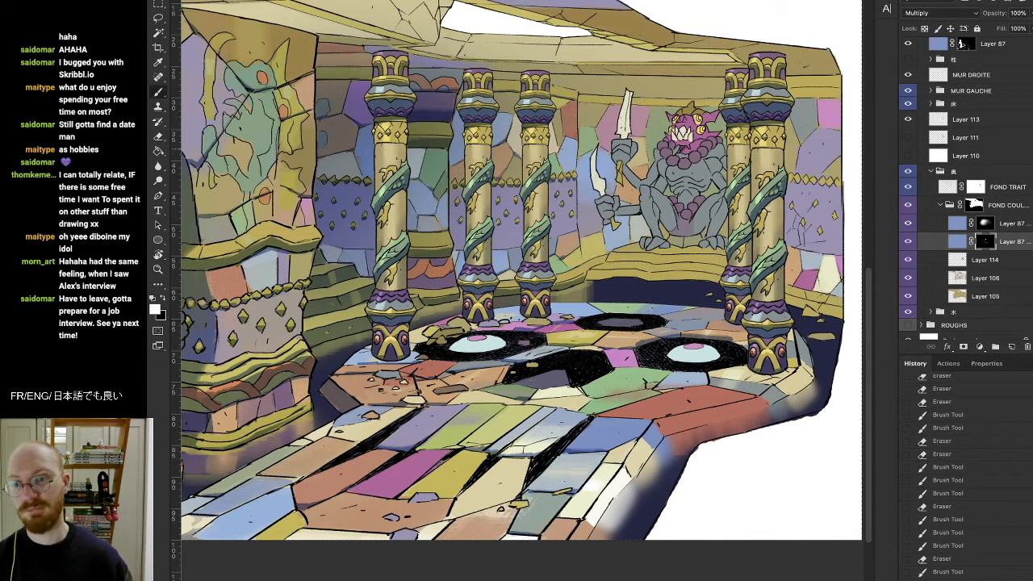
Step: Erase and repaint the shading on the colored stones above the frieze, right of the third pillar
{"action": "key", "text": "e"}
{"action": "left_click_drag", "start_coordinate": [564, 149], "coordinate": [571, 137]}
{"action": "key", "text": "b"}
{"action": "mouse_move", "coordinate": [565, 148]}
{"action": "left_mouse_down"}
{"action": "mouse_move", "coordinate": [571, 137]}
{"action": "mouse_move", "coordinate": [433, 121]}
{"action": "mouse_move", "coordinate": [532, 76]}
{"action": "mouse_move", "coordinate": [650, 66]}
{"action": "left_mouse_up"}
{"action": "key", "text": "e"}
{"action": "key", "text": "b"}
{"action": "key", "text": "r"}
{"action": "key", "text": "b"}
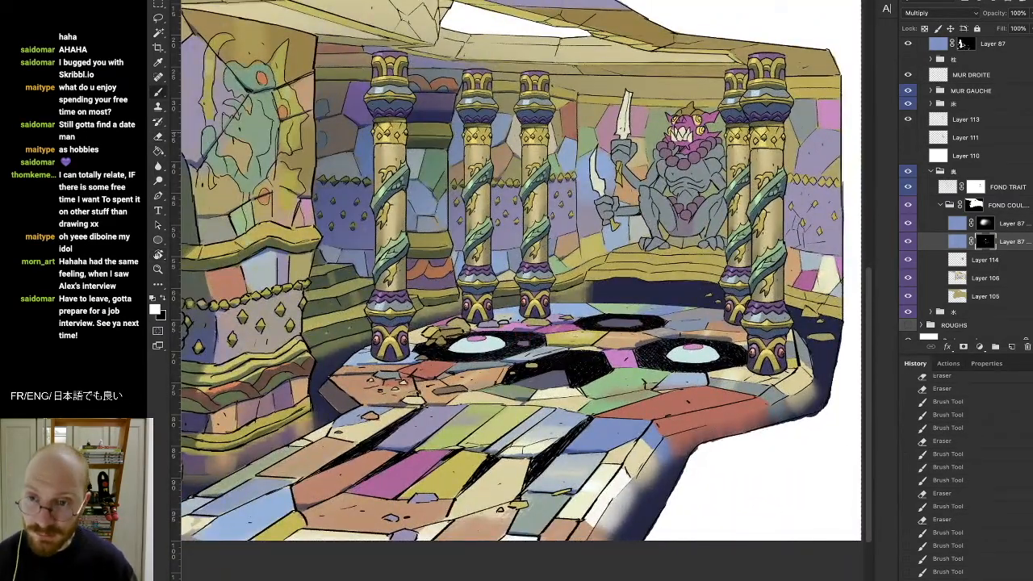
{"action": "key", "text": "e"}
{"action": "mouse_move", "coordinate": [568, 133]}
{"action": "left_mouse_down"}
{"action": "mouse_move", "coordinate": [583, 139]}
{"action": "mouse_move", "coordinate": [568, 138]}
{"action": "mouse_move", "coordinate": [577, 147]}
{"action": "left_mouse_up"}
{"action": "key", "text": "b"}
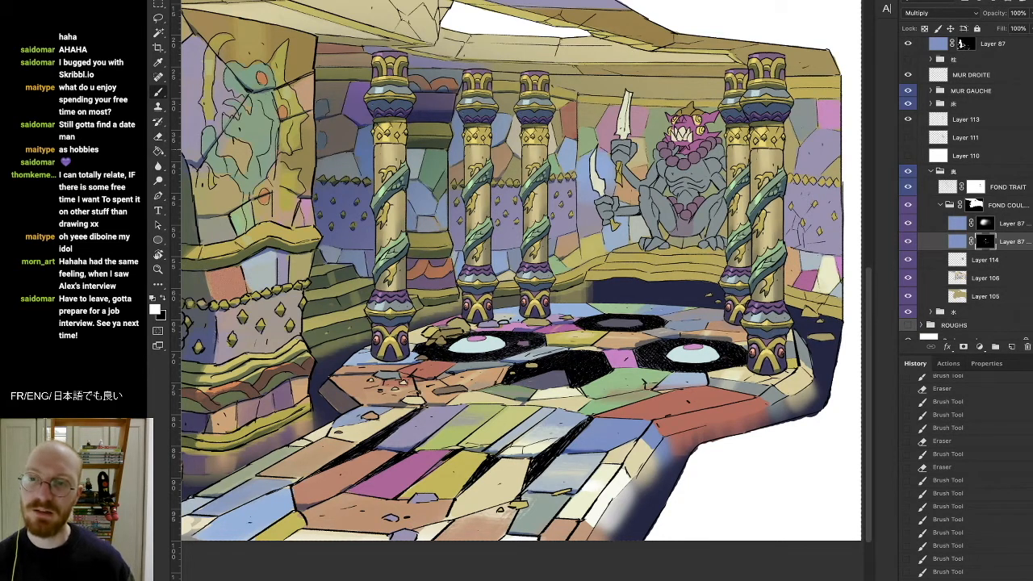
Step: Refine the shading along the wall corner right of the third pillar and on the yellow steps below it
{"action": "left_click_drag", "start_coordinate": [571, 158], "coordinate": [576, 171]}
{"action": "key", "text": "e"}
{"action": "key", "text": "b"}
{"action": "mouse_move", "coordinate": [559, 252]}
{"action": "left_mouse_down"}
{"action": "mouse_move", "coordinate": [575, 257]}
{"action": "mouse_move", "coordinate": [585, 243]}
{"action": "mouse_move", "coordinate": [572, 251]}
{"action": "left_mouse_up"}
{"action": "key", "text": "e"}
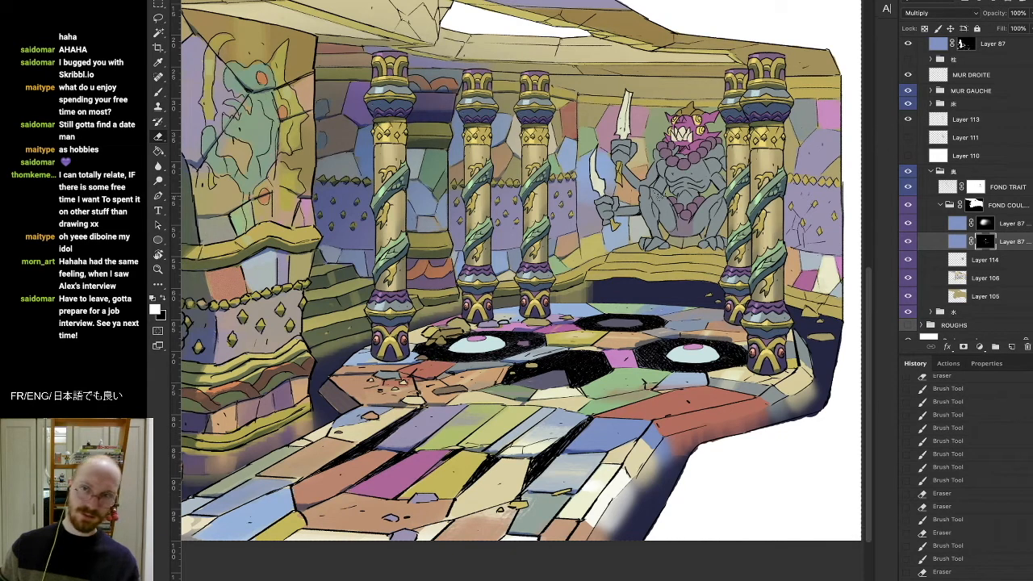
{"action": "key", "text": "e"}
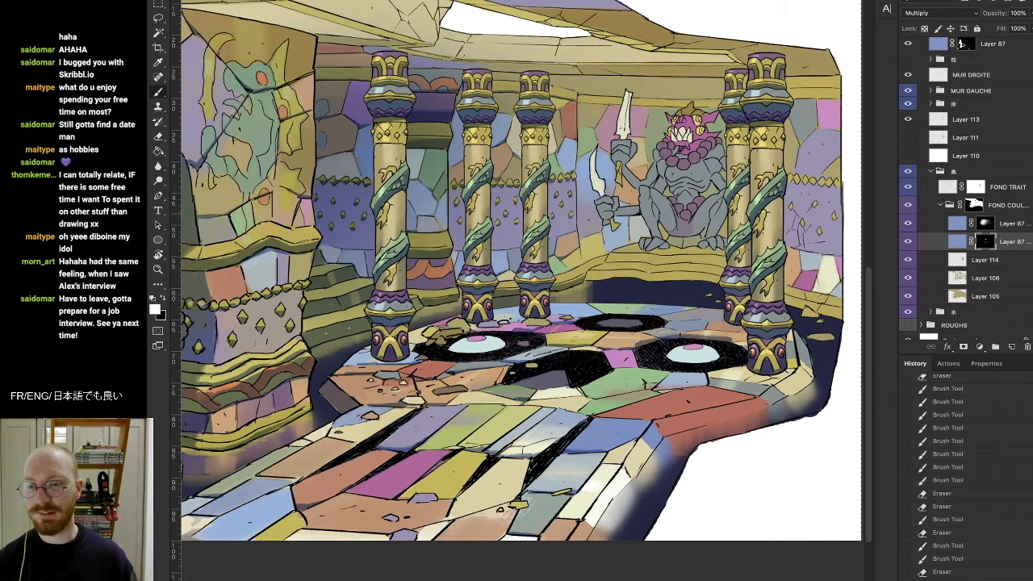
{"action": "left_click_drag", "start_coordinate": [574, 265], "coordinate": [585, 262]}
{"action": "key", "text": "e"}
{"action": "key", "text": "b"}
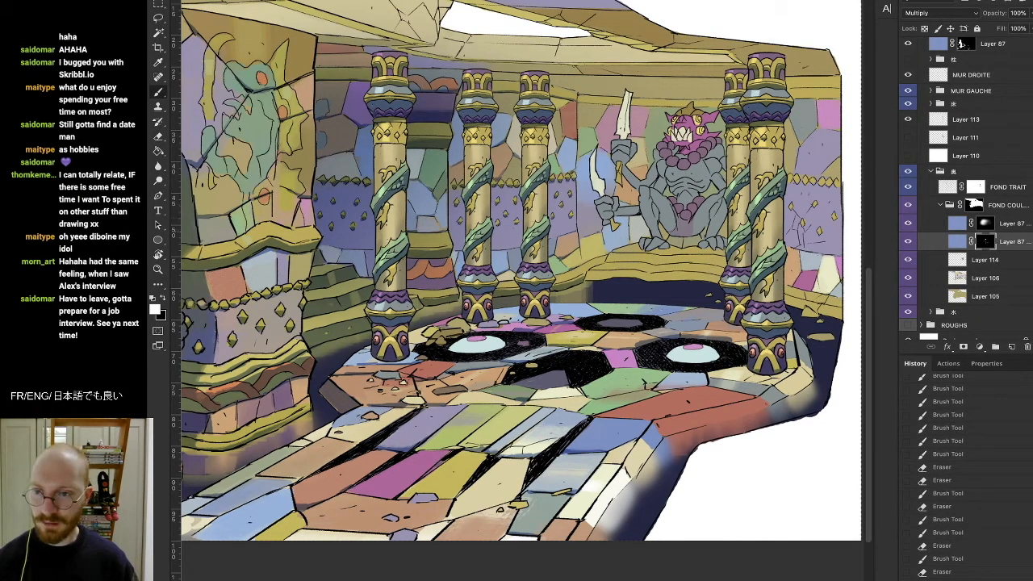
Step: Trim the shadow beside the statue's pedestal and along the wall corner up toward the cornice
{"action": "key", "text": "e"}
{"action": "left_click_drag", "start_coordinate": [582, 234], "coordinate": [613, 225]}
{"action": "key", "text": "b"}
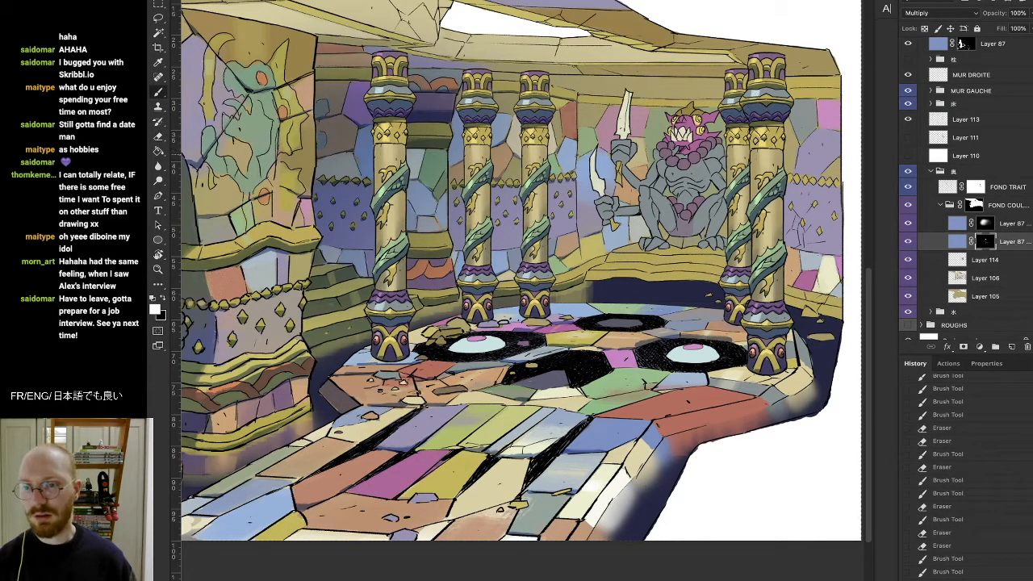
{"action": "key", "text": "e"}
{"action": "mouse_move", "coordinate": [578, 171]}
{"action": "left_mouse_down"}
{"action": "mouse_move", "coordinate": [584, 154]}
{"action": "mouse_move", "coordinate": [660, 116]}
{"action": "left_mouse_up"}
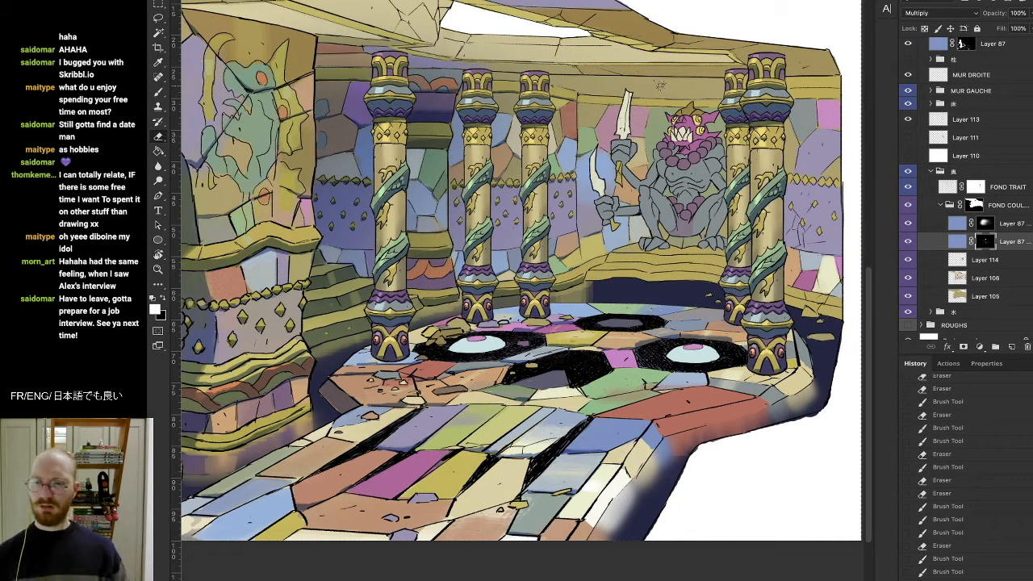
{"action": "key", "text": "b"}
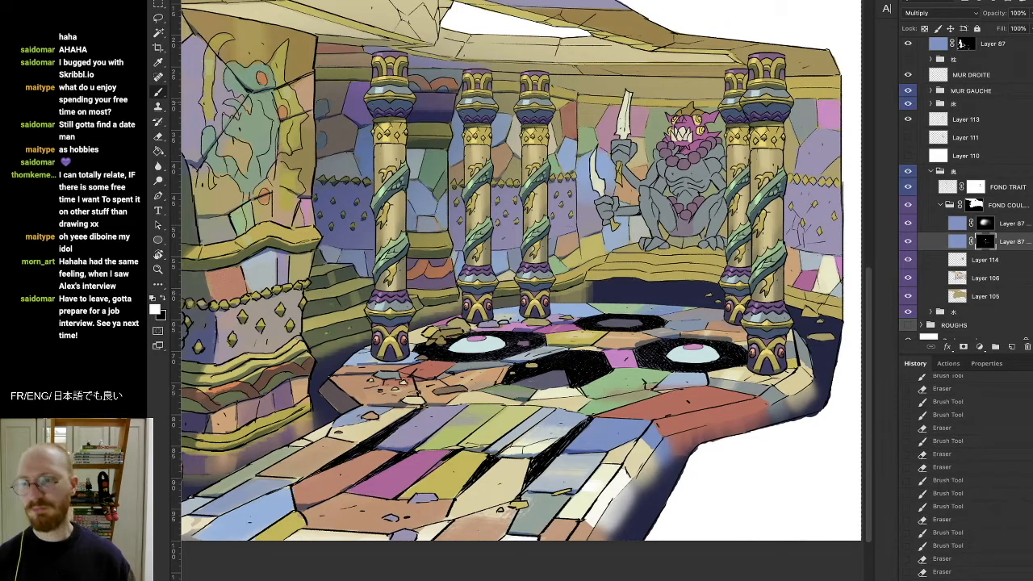
Step: Paint and trim the shadow along the yellow steps beneath the statue, above the dark pit
{"action": "key", "text": "r"}
{"action": "left_click_drag", "start_coordinate": [658, 235], "coordinate": [571, 181]}
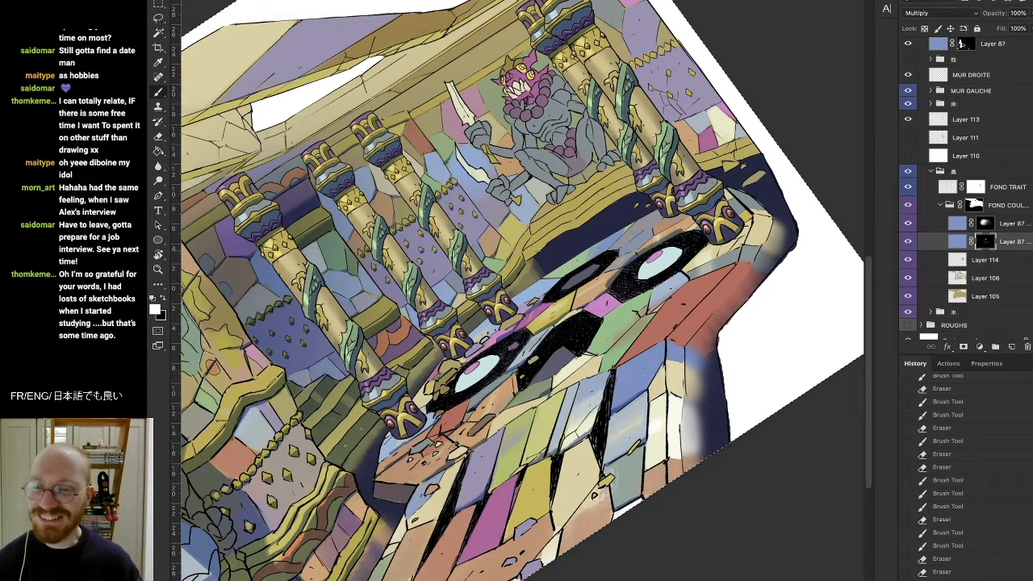
{"action": "left_click_drag", "start_coordinate": [533, 251], "coordinate": [626, 191]}
{"action": "key", "text": "e"}
{"action": "key", "text": "b"}
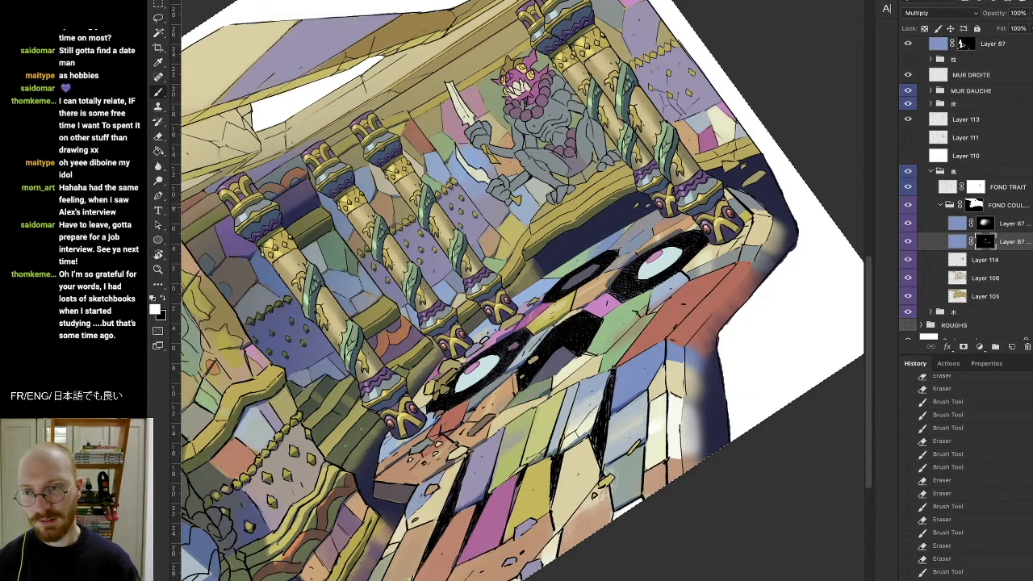
Step: Add shadow to the yellow steps beneath the statue, at the edge of the dark pit, and save the file
{"action": "key", "text": "r"}
{"action": "left_click_drag", "start_coordinate": [651, 169], "coordinate": [694, 276]}
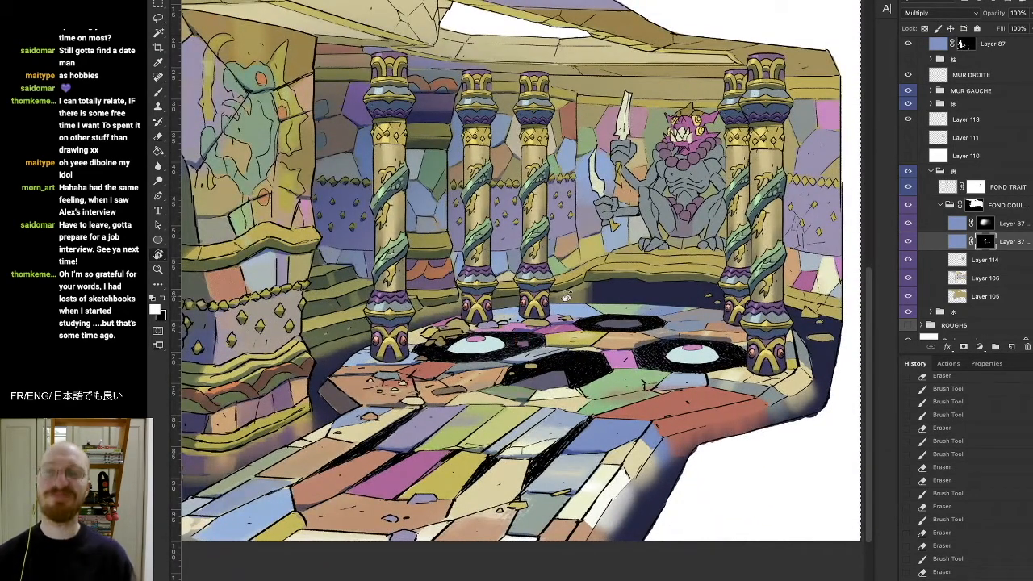
{"action": "left_click_drag", "start_coordinate": [662, 247], "coordinate": [569, 133]}
{"action": "key", "text": "b"}
{"action": "left_click_drag", "start_coordinate": [545, 224], "coordinate": [558, 220]}
{"action": "key", "text": "super+s"}
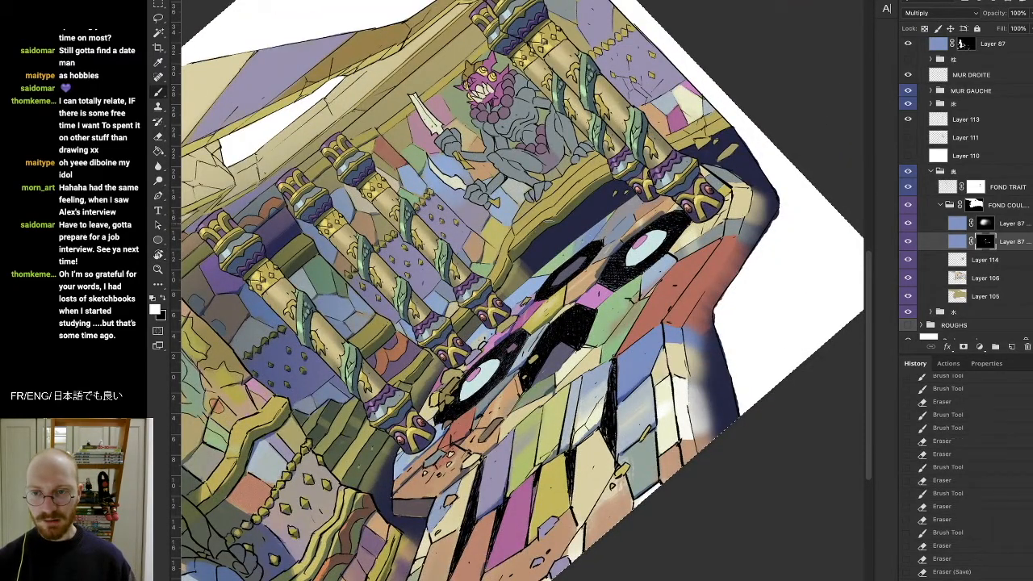
Step: Build up the step shadow under the statue's pedestal with short strokes
{"action": "left_click_drag", "start_coordinate": [546, 223], "coordinate": [549, 217]}
{"action": "left_click_drag", "start_coordinate": [539, 221], "coordinate": [546, 217]}
{"action": "left_click_drag", "start_coordinate": [537, 221], "coordinate": [543, 216]}
{"action": "key", "text": "e"}
{"action": "key", "text": "b"}
{"action": "mouse_move", "coordinate": [550, 222]}
{"action": "left_mouse_down"}
{"action": "mouse_move", "coordinate": [563, 216]}
{"action": "mouse_move", "coordinate": [565, 242]}
{"action": "mouse_move", "coordinate": [614, 266]}
{"action": "mouse_move", "coordinate": [589, 250]}
{"action": "mouse_move", "coordinate": [557, 291]}
{"action": "left_mouse_up"}
{"action": "key", "text": "e"}
{"action": "key", "text": "r"}
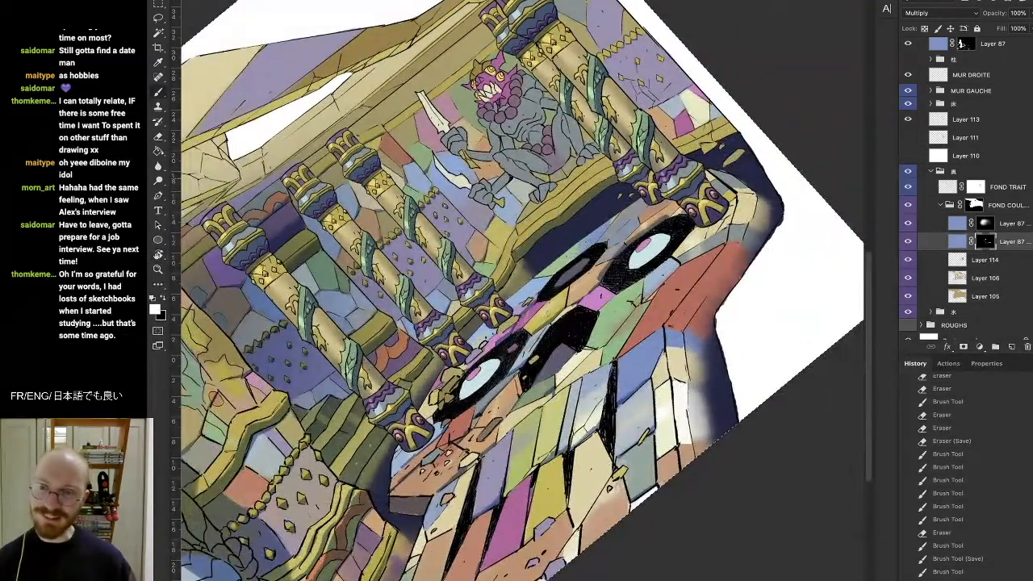
{"action": "mouse_move", "coordinate": [518, 234]}
{"action": "left_mouse_down"}
{"action": "mouse_move", "coordinate": [601, 157]}
{"action": "mouse_move", "coordinate": [648, 154]}
{"action": "mouse_move", "coordinate": [698, 229]}
{"action": "mouse_move", "coordinate": [691, 271]}
{"action": "left_mouse_up"}
Step: Retouch the shading along the statue's pedestal base and the floor edge beside the right pillar
{"action": "key", "text": "e"}
{"action": "key", "text": "r"}
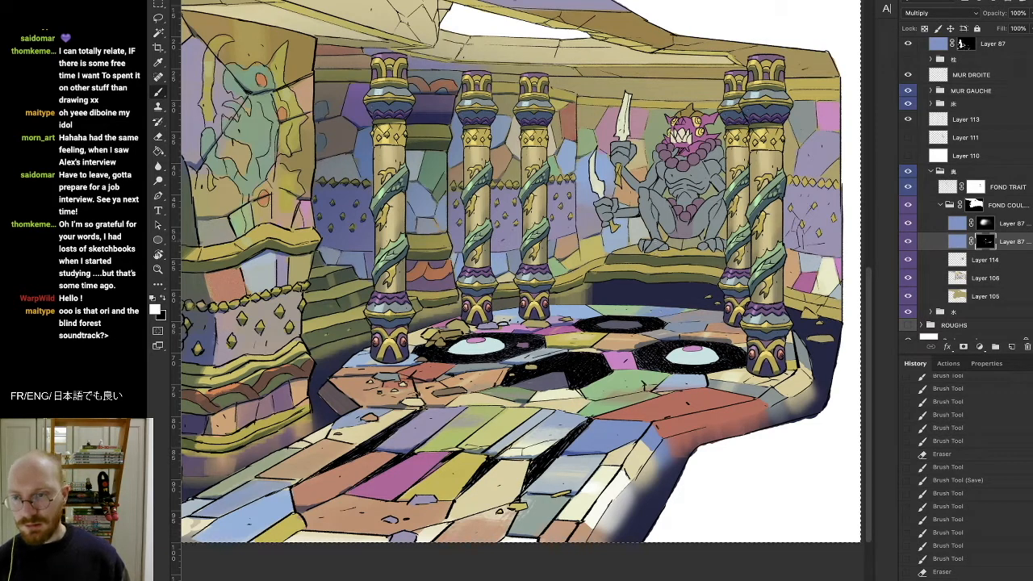
{"action": "key", "text": "e"}
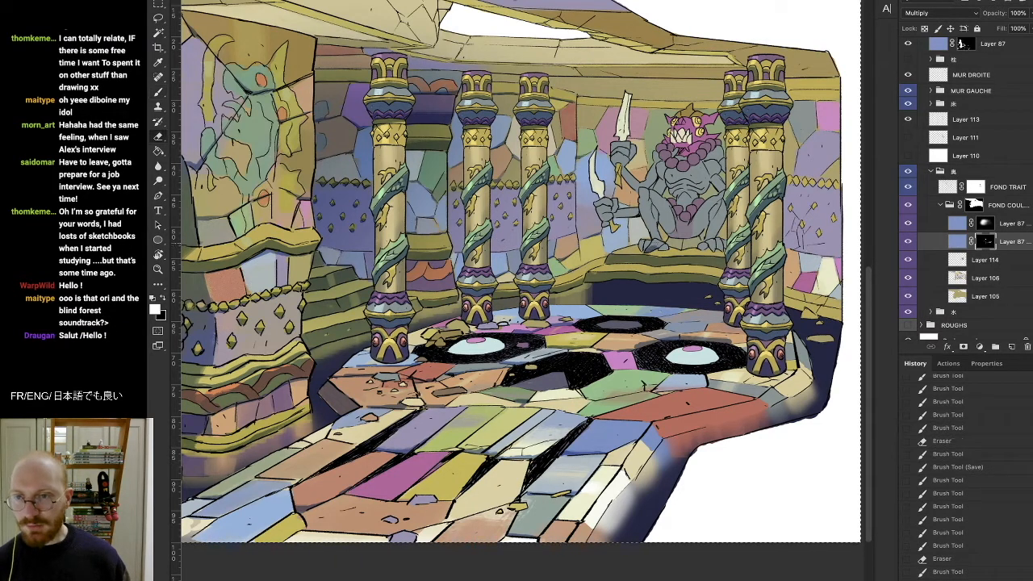
{"action": "key", "text": "b"}
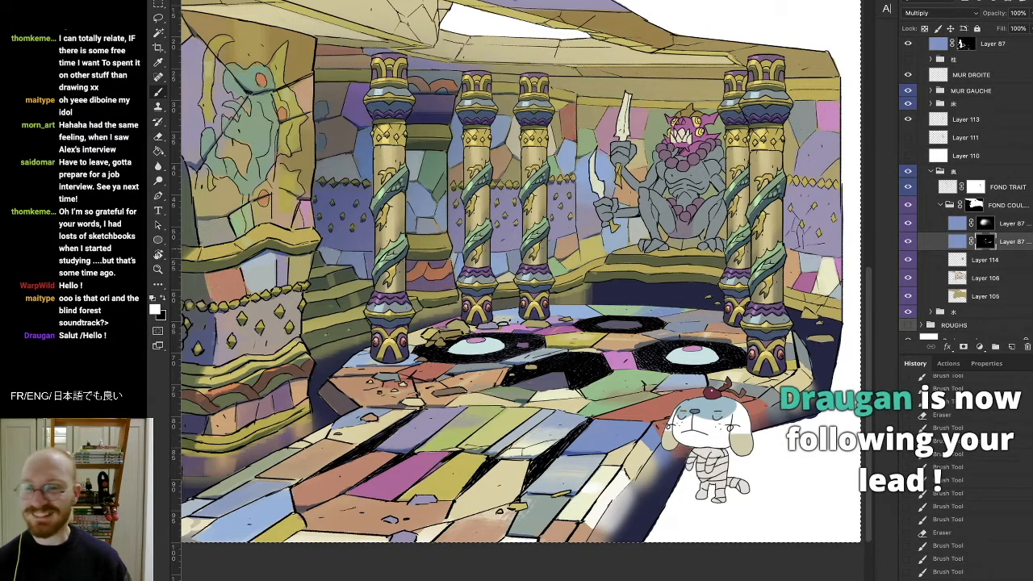
{"action": "left_click_drag", "start_coordinate": [789, 397], "coordinate": [809, 379]}
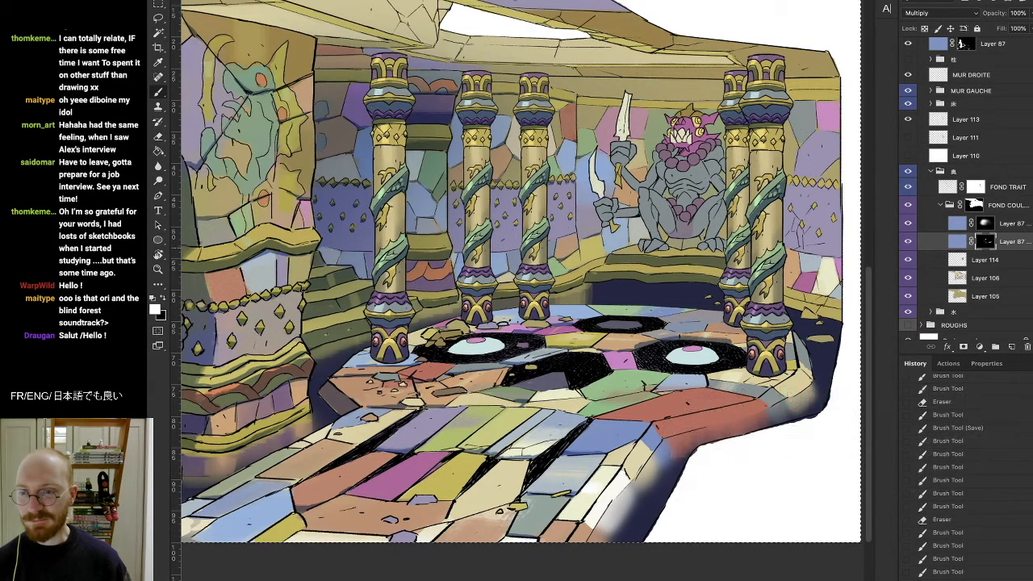
{"action": "key", "text": "e"}
{"action": "mouse_move", "coordinate": [692, 250]}
{"action": "left_mouse_down"}
{"action": "mouse_move", "coordinate": [661, 252]}
{"action": "mouse_move", "coordinate": [671, 255]}
{"action": "left_mouse_up"}
{"action": "key", "text": "b"}
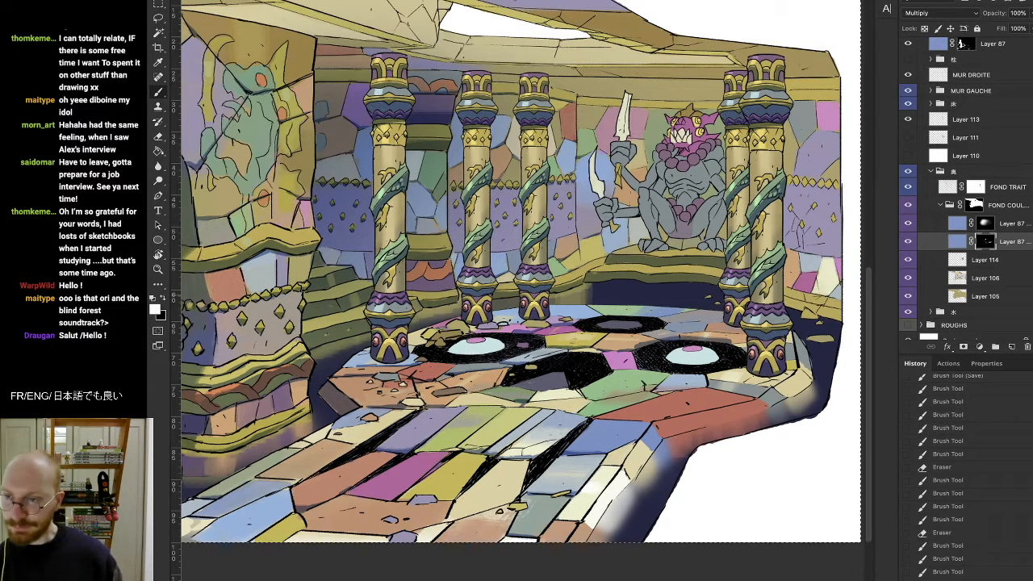
Step: Shade and trim the stone steps behind the left pillar and the yellow ledge at the right wall's base
{"action": "left_click_drag", "start_coordinate": [322, 302], "coordinate": [353, 303]}
{"action": "mouse_move", "coordinate": [799, 307]}
{"action": "left_mouse_down"}
{"action": "mouse_move", "coordinate": [815, 301]}
{"action": "mouse_move", "coordinate": [799, 308]}
{"action": "left_mouse_up"}
{"action": "key", "text": "e"}
{"action": "key", "text": "b"}
{"action": "left_click_drag", "start_coordinate": [324, 305], "coordinate": [352, 299]}
{"action": "key", "text": "e"}
{"action": "mouse_move", "coordinate": [824, 300]}
{"action": "left_mouse_down"}
{"action": "mouse_move", "coordinate": [835, 289]}
{"action": "mouse_move", "coordinate": [822, 300]}
{"action": "left_mouse_up"}
{"action": "key", "text": "b"}
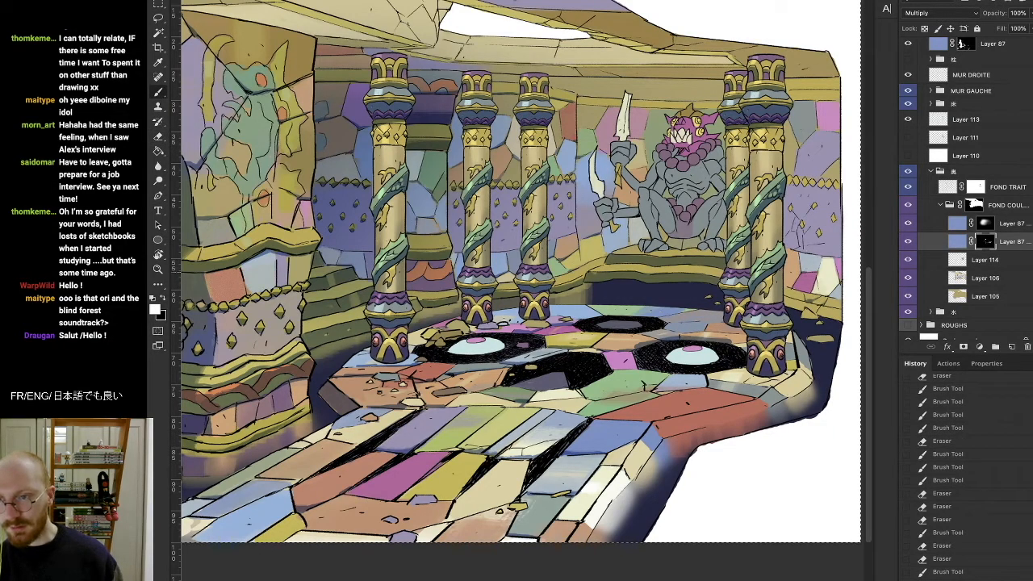
Step: Paint and trim the shadow along the yellow ledge at the base of the right wall
{"action": "key", "text": "r"}
{"action": "mouse_move", "coordinate": [799, 278]}
{"action": "left_mouse_down"}
{"action": "mouse_move", "coordinate": [786, 272]}
{"action": "mouse_move", "coordinate": [772, 103]}
{"action": "left_mouse_up"}
{"action": "key", "text": "e"}
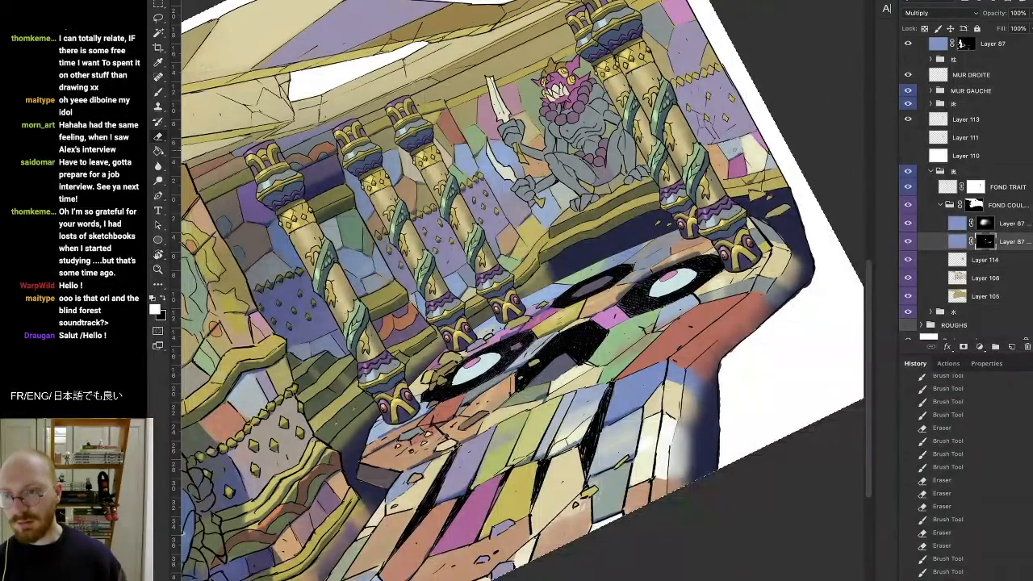
{"action": "key", "text": "b"}
{"action": "mouse_move", "coordinate": [743, 150]}
{"action": "left_mouse_down"}
{"action": "mouse_move", "coordinate": [731, 160]}
{"action": "mouse_move", "coordinate": [826, 240]}
{"action": "mouse_move", "coordinate": [830, 271]}
{"action": "left_mouse_up"}
{"action": "key", "text": "e"}
{"action": "key", "text": "b"}
{"action": "key", "text": "e"}
{"action": "key", "text": "r"}
{"action": "key", "text": "e"}
{"action": "left_click_drag", "start_coordinate": [824, 263], "coordinate": [829, 272]}
{"action": "key", "text": "b"}
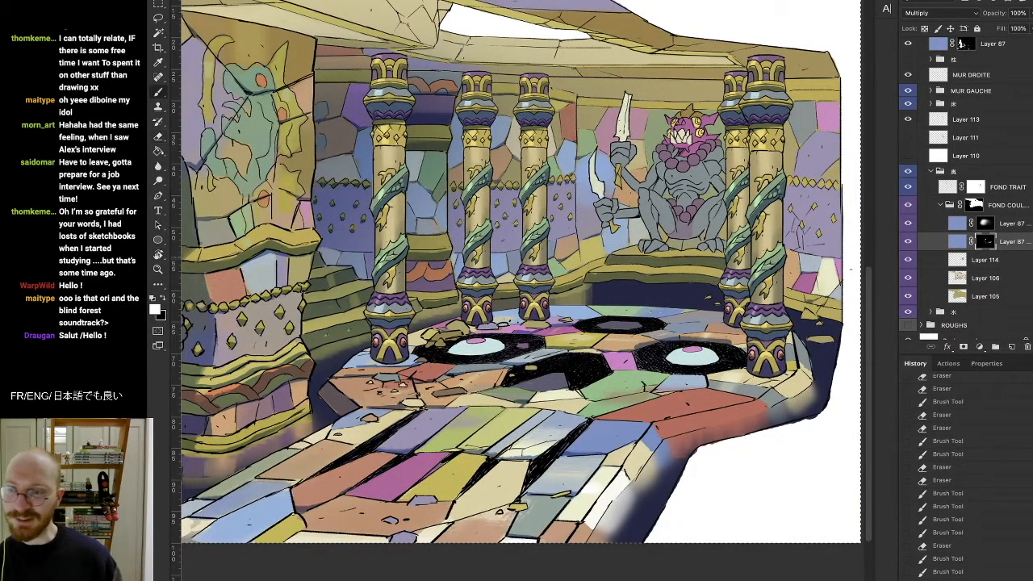
Step: Erase excess shadow where the right wall's lower stones meet the yellow ledge
{"action": "mouse_move", "coordinate": [823, 261]}
{"action": "left_mouse_down"}
{"action": "mouse_move", "coordinate": [828, 273]}
{"action": "mouse_move", "coordinate": [795, 84]}
{"action": "left_mouse_up"}
{"action": "key", "text": "r"}
{"action": "key", "text": "e"}
{"action": "left_click_drag", "start_coordinate": [755, 148], "coordinate": [764, 155]}
{"action": "key", "text": "b"}
{"action": "key", "text": "e"}
{"action": "key", "text": "r"}
{"action": "left_click_drag", "start_coordinate": [718, 101], "coordinate": [795, 194]}
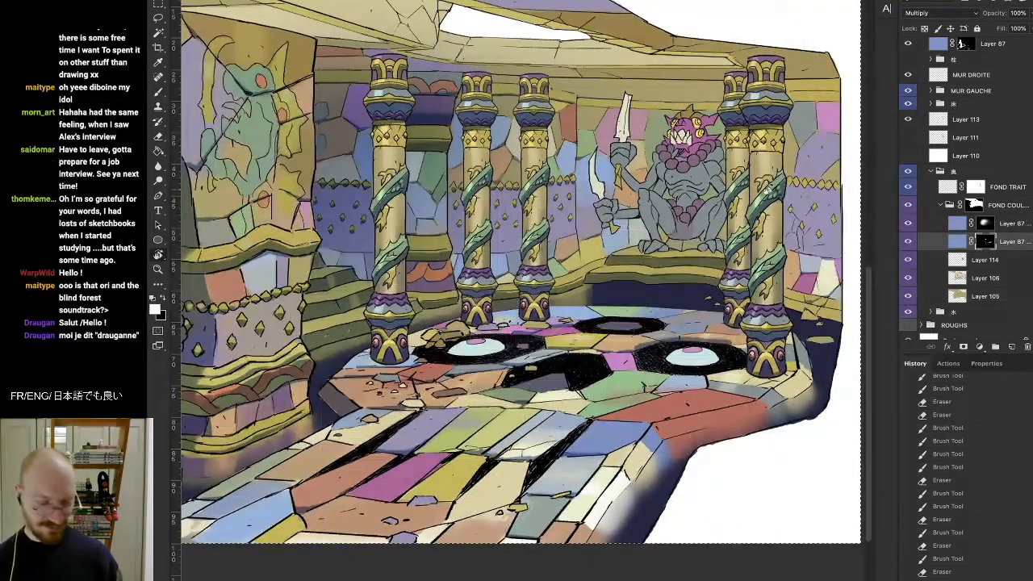
Step: Touch up the shading on the floor stones just above the right eye hole
{"action": "key", "text": "b"}
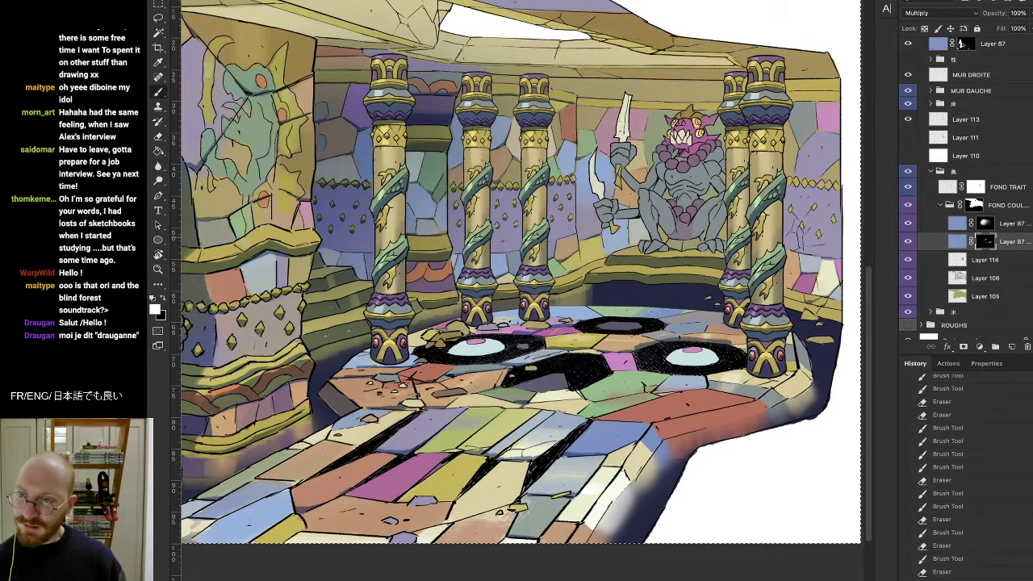
{"action": "left_click_drag", "start_coordinate": [663, 336], "coordinate": [692, 339]}
{"action": "key", "text": "e"}
{"action": "key", "text": "b"}
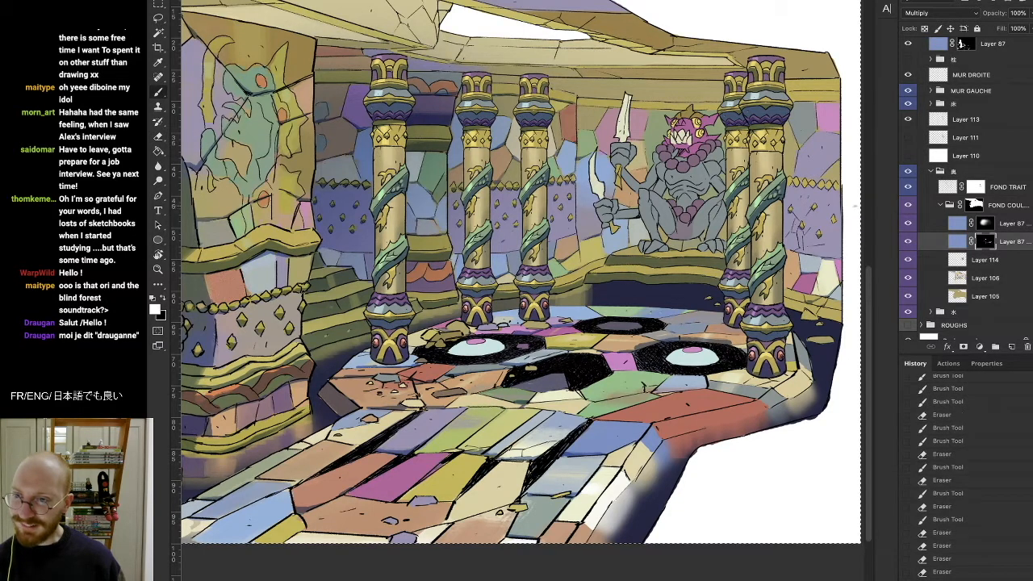
Step: Erase and repaint the shading around the rubble in front of the left pillar, then save the file
{"action": "key", "text": "e"}
{"action": "left_click_drag", "start_coordinate": [393, 387], "coordinate": [407, 386]}
{"action": "key", "text": "b"}
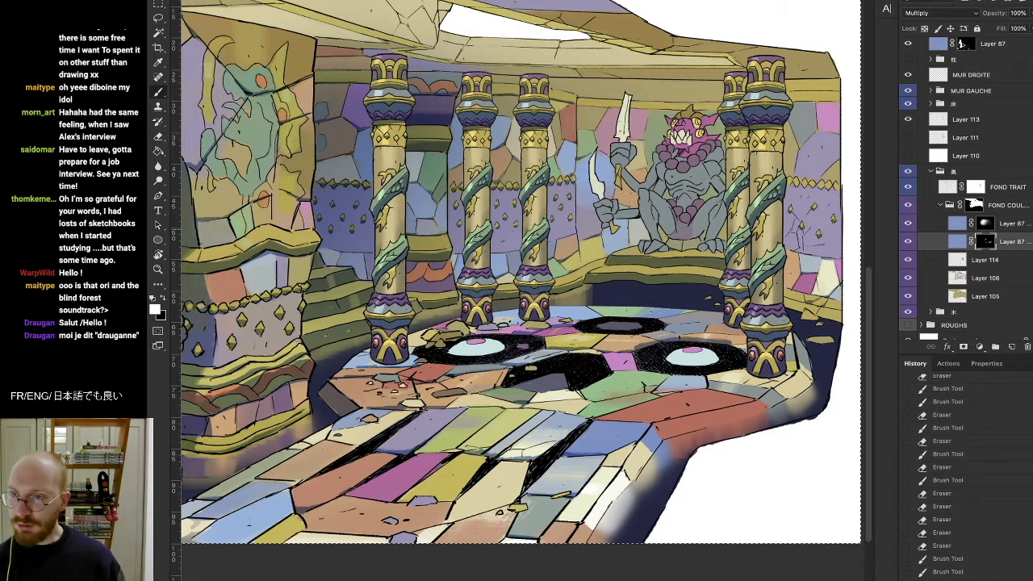
{"action": "left_click_drag", "start_coordinate": [395, 387], "coordinate": [406, 386]}
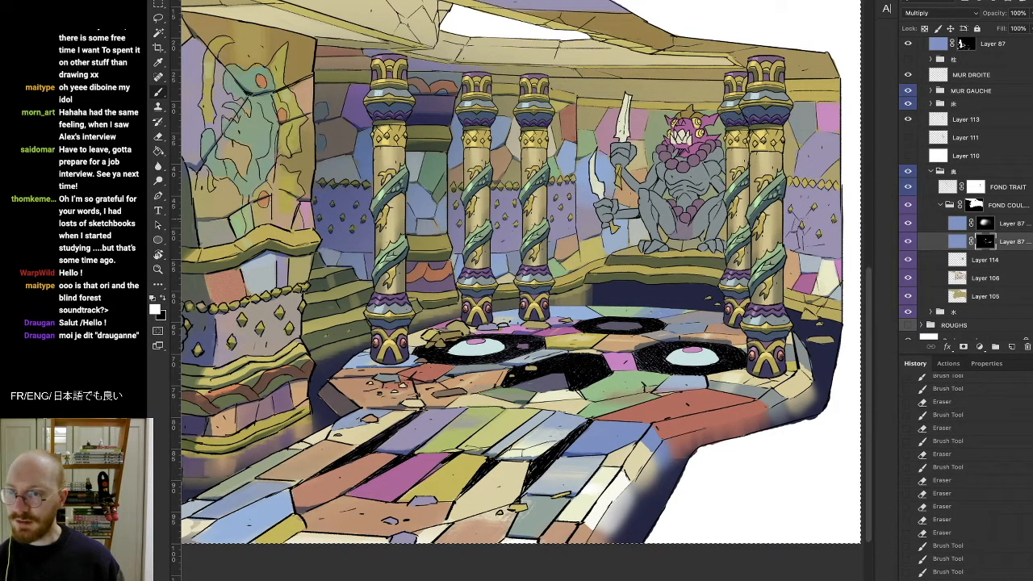
{"action": "key", "text": "e"}
{"action": "left_click_drag", "start_coordinate": [395, 387], "coordinate": [405, 386]}
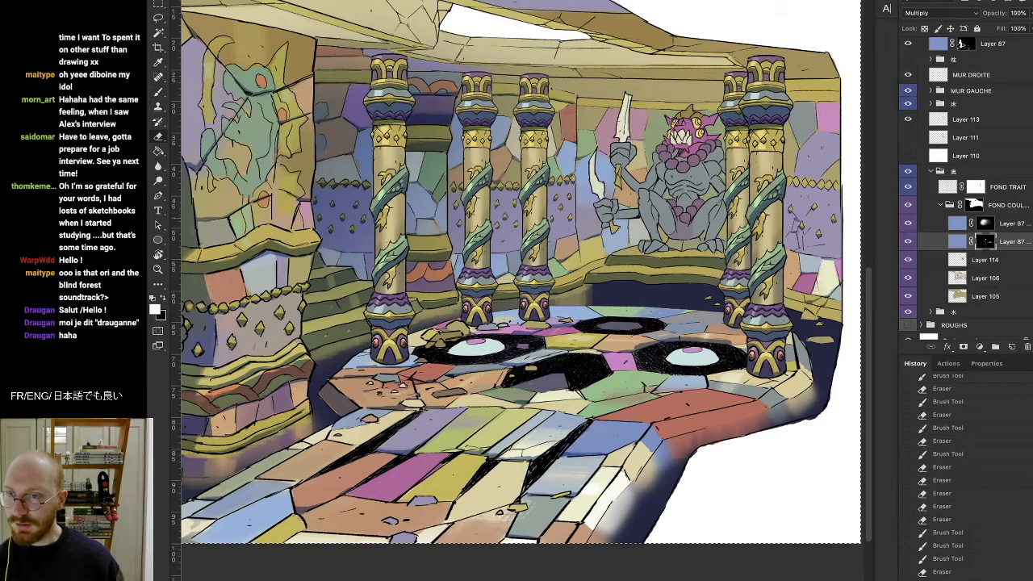
{"action": "key", "text": "b"}
{"action": "key", "text": "super+s"}
Step: Refine the shading beside the left eye hole and on the floor beneath the left pillar
{"action": "left_click_drag", "start_coordinate": [522, 346], "coordinate": [532, 347]}
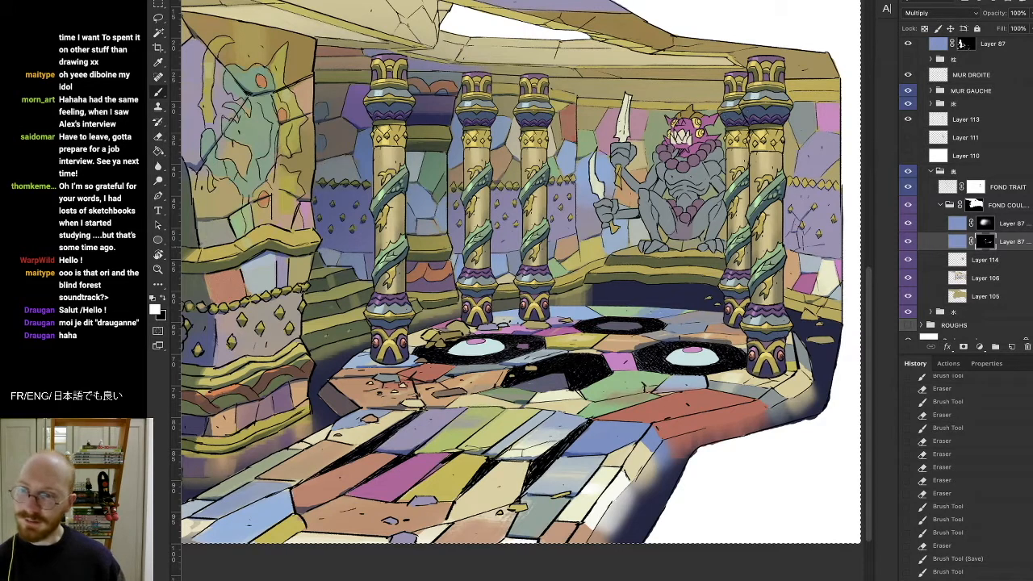
{"action": "key", "text": "e"}
{"action": "left_click_drag", "start_coordinate": [521, 345], "coordinate": [540, 347]}
{"action": "key", "text": "b"}
{"action": "key", "text": "e"}
{"action": "key", "text": "b"}
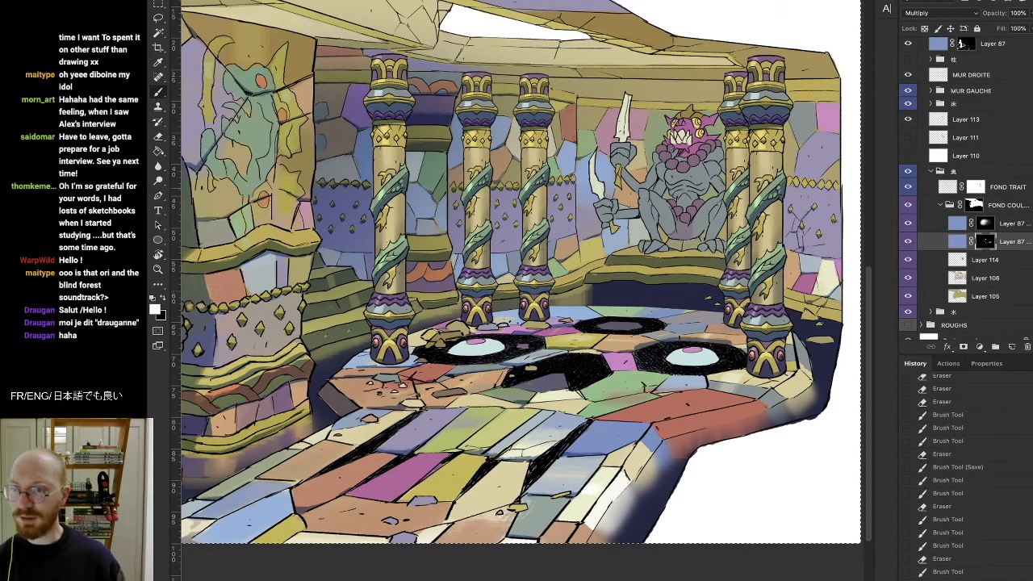
{"action": "left_click_drag", "start_coordinate": [378, 375], "coordinate": [400, 374]}
{"action": "key", "text": "e"}
{"action": "key", "text": "b"}
Step: Paint and trim the shadow along the outer edge of the right wall, beside the diamond frieze
{"action": "left_click_drag", "start_coordinate": [841, 187], "coordinate": [848, 163]}
{"action": "key", "text": "e"}
{"action": "key", "text": "b"}
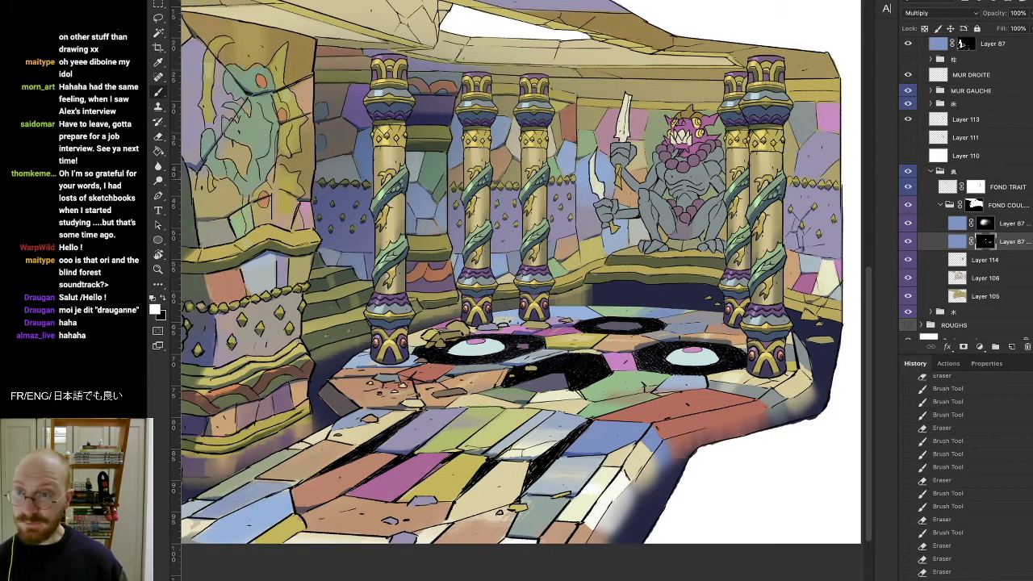
{"action": "left_click_drag", "start_coordinate": [842, 187], "coordinate": [842, 183]}
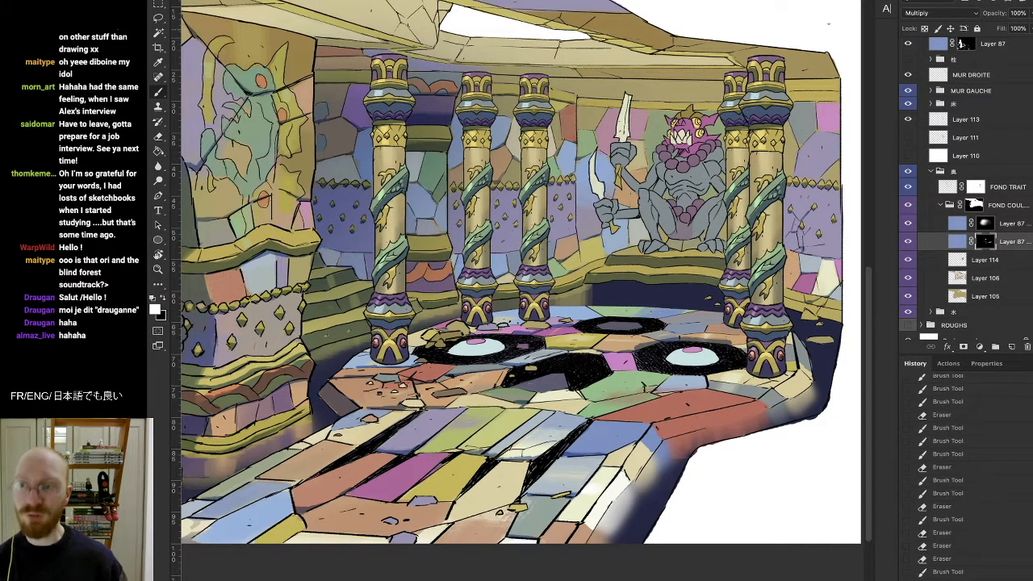
{"action": "left_click_drag", "start_coordinate": [841, 186], "coordinate": [841, 179]}
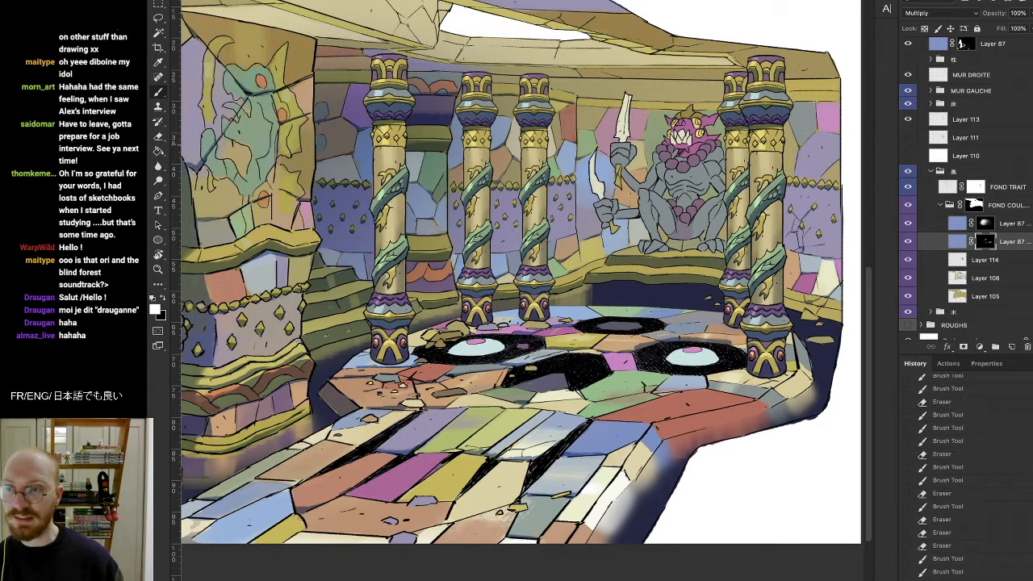
{"action": "left_click_drag", "start_coordinate": [410, 399], "coordinate": [418, 402]}
{"action": "key", "text": "e"}
{"action": "key", "text": "b"}
Step: Add shadow to the yellow steps where they bend between the third pillar and the dark pit
{"action": "key", "text": "r"}
{"action": "mouse_move", "coordinate": [842, 118]}
{"action": "left_mouse_down"}
{"action": "mouse_move", "coordinate": [685, 111]}
{"action": "mouse_move", "coordinate": [571, 121]}
{"action": "left_mouse_up"}
{"action": "left_click_drag", "start_coordinate": [577, 37], "coordinate": [578, 107]}
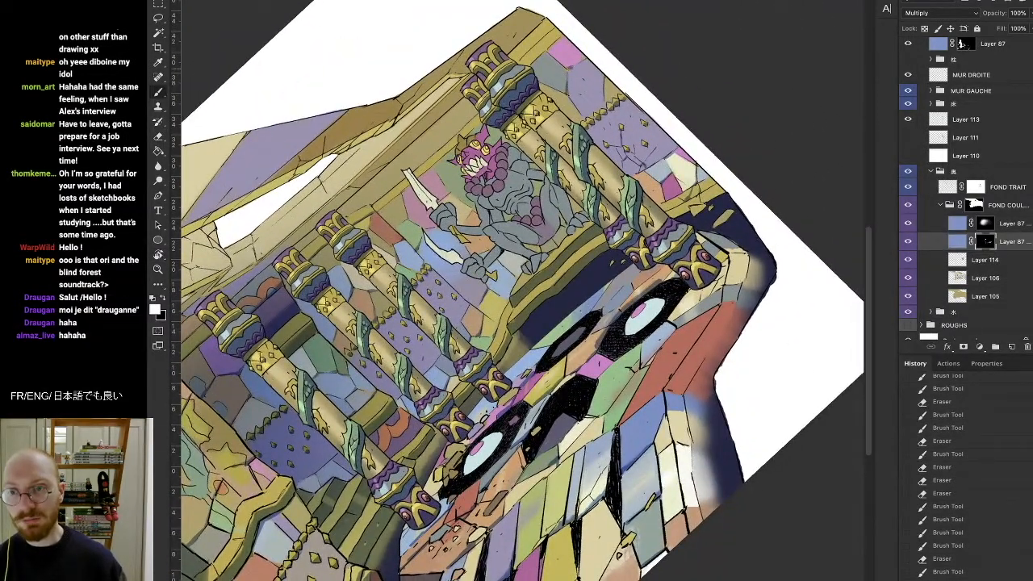
{"action": "left_click_drag", "start_coordinate": [512, 355], "coordinate": [499, 378]}
{"action": "key", "text": "r"}
{"action": "left_click_drag", "start_coordinate": [629, 64], "coordinate": [780, 232]}
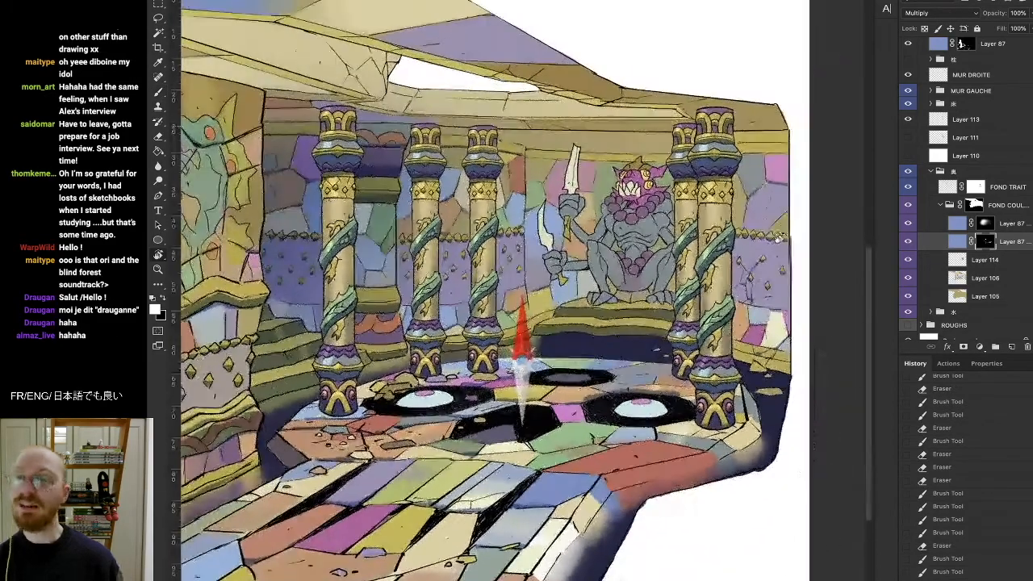
Step: Retouch the shadow at the right wall's outer edge, below the cornice
{"action": "key", "text": "e"}
{"action": "left_click", "coordinate": [797, 182]}
{"action": "key", "text": "b"}
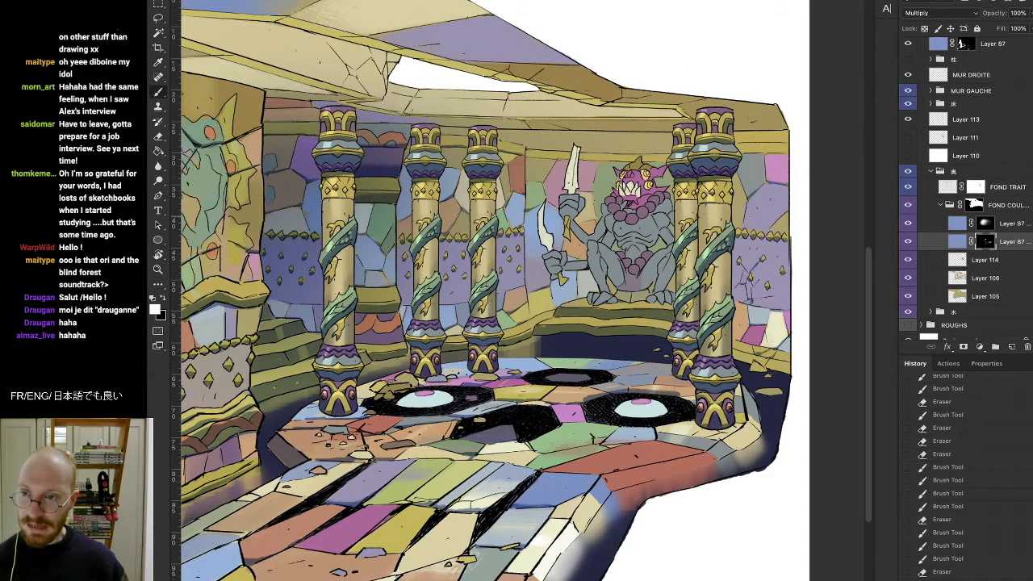
{"action": "left_click", "coordinate": [808, 213]}
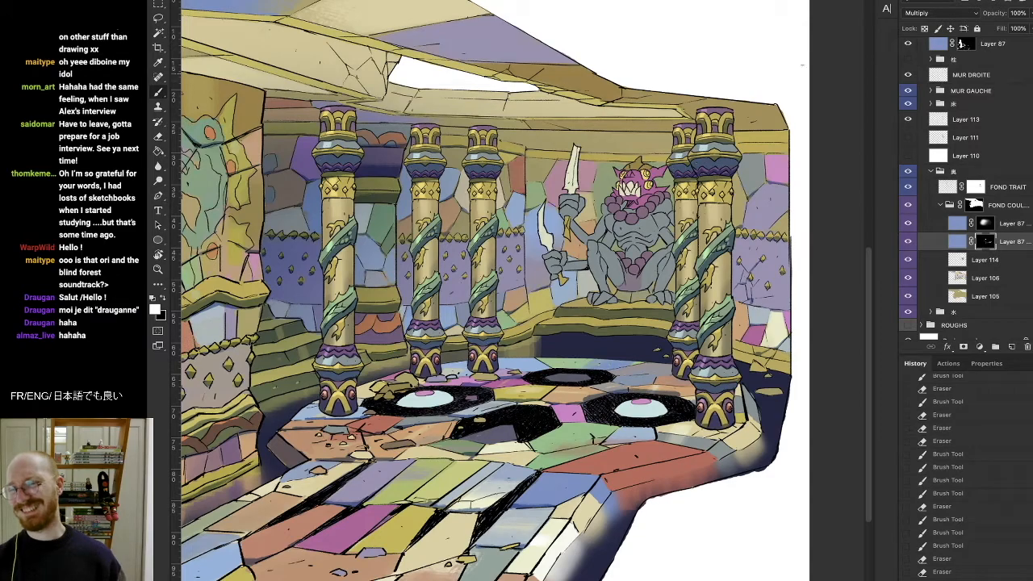
Step: Clear the selection and rework the shading on the back wall with brush and eraser
{"action": "key", "text": "r"}
{"action": "left_click_drag", "start_coordinate": [695, 111], "coordinate": [457, 63]}
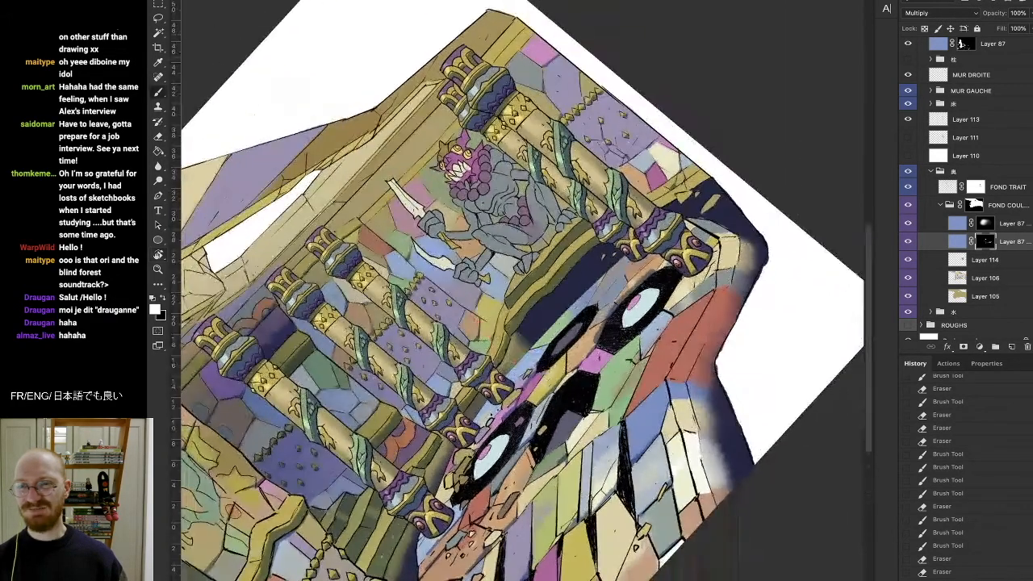
{"action": "key", "text": "super+d"}
{"action": "mouse_move", "coordinate": [529, 32]}
{"action": "left_mouse_down"}
{"action": "mouse_move", "coordinate": [501, 62]}
{"action": "mouse_move", "coordinate": [529, 35]}
{"action": "mouse_move", "coordinate": [506, 62]}
{"action": "mouse_move", "coordinate": [530, 35]}
{"action": "mouse_move", "coordinate": [512, 57]}
{"action": "mouse_move", "coordinate": [692, 79]}
{"action": "mouse_move", "coordinate": [800, 159]}
{"action": "mouse_move", "coordinate": [700, 67]}
{"action": "left_mouse_up"}
{"action": "key", "text": "r"}
{"action": "key", "text": "e"}
{"action": "key", "text": "b"}
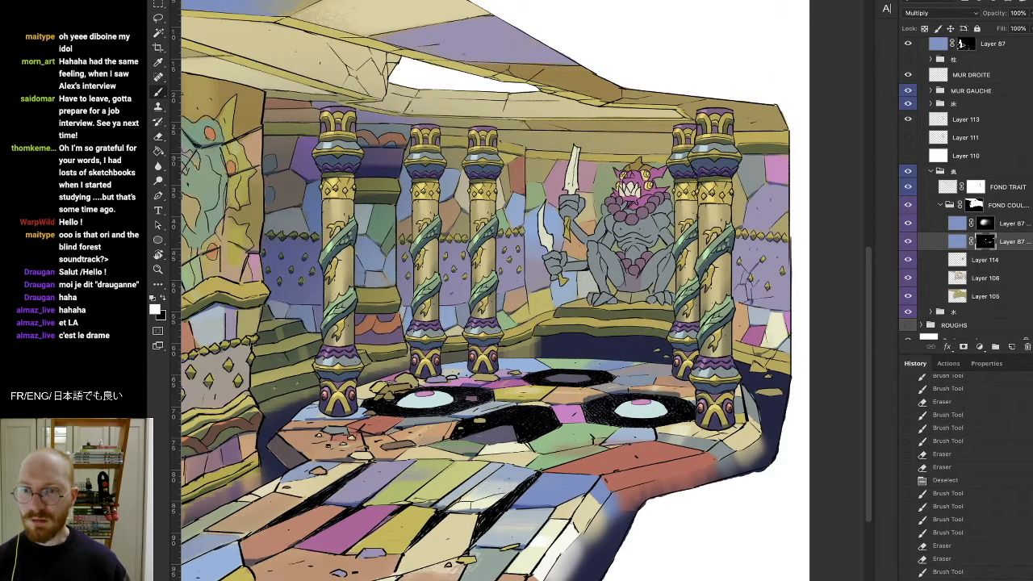
Step: Erase excess shadow on the wall beneath the cornice, between the third pillar and the statue's sword
{"action": "key", "text": "e"}
{"action": "left_click_drag", "start_coordinate": [531, 160], "coordinate": [553, 160]}
{"action": "key", "text": "r"}
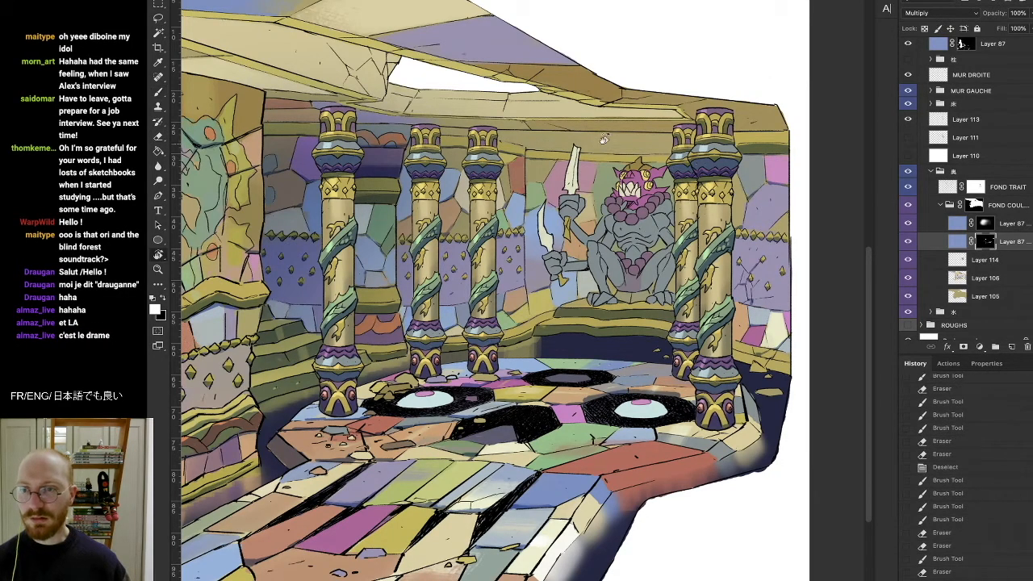
{"action": "left_click_drag", "start_coordinate": [645, 105], "coordinate": [367, 124]}
{"action": "key", "text": "e"}
{"action": "left_click_drag", "start_coordinate": [351, 227], "coordinate": [362, 242]}
Step: Paint a continuous shadow along the yellow steps from the third pillar to beneath the statue, trimming its edge
{"action": "key", "text": "b"}
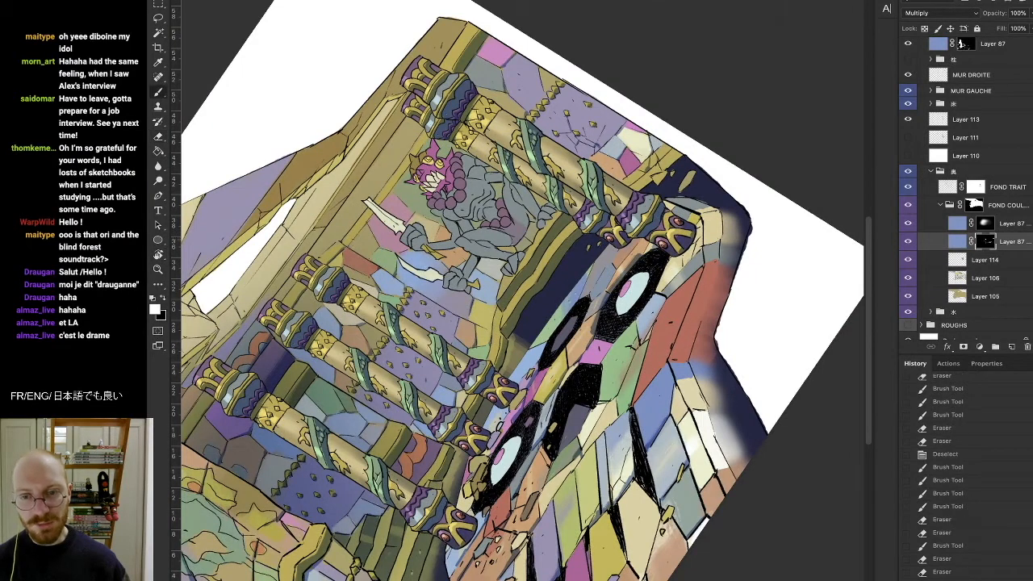
{"action": "left_click_drag", "start_coordinate": [501, 329], "coordinate": [529, 292]}
{"action": "left_click_drag", "start_coordinate": [524, 298], "coordinate": [588, 206]}
{"action": "key", "text": "e"}
{"action": "mouse_move", "coordinate": [576, 216]}
{"action": "left_mouse_down"}
{"action": "mouse_move", "coordinate": [595, 204]}
{"action": "mouse_move", "coordinate": [585, 211]}
{"action": "left_mouse_up"}
{"action": "key", "text": "b"}
{"action": "key", "text": "e"}
{"action": "key", "text": "b"}
{"action": "mouse_move", "coordinate": [571, 225]}
{"action": "left_mouse_down"}
{"action": "mouse_move", "coordinate": [590, 206]}
{"action": "mouse_move", "coordinate": [645, 242]}
{"action": "mouse_move", "coordinate": [662, 306]}
{"action": "left_mouse_up"}
{"action": "key", "text": "r"}
{"action": "left_click_drag", "start_coordinate": [693, 208], "coordinate": [691, 182]}
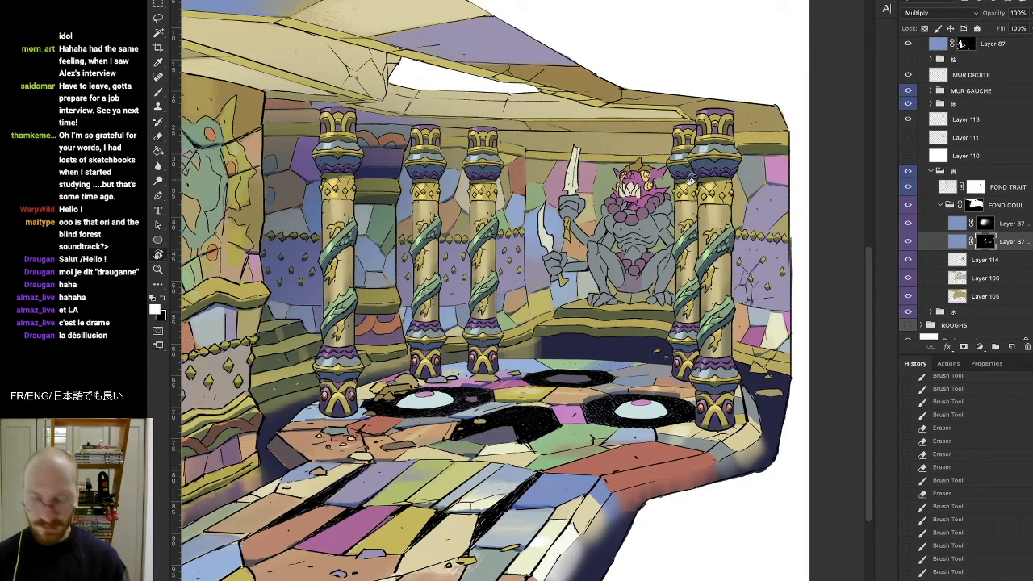
Step: Darken the yellow ledge at the foot of the right wall, behind the right pillar, and trim the shadow
{"action": "key", "text": "b"}
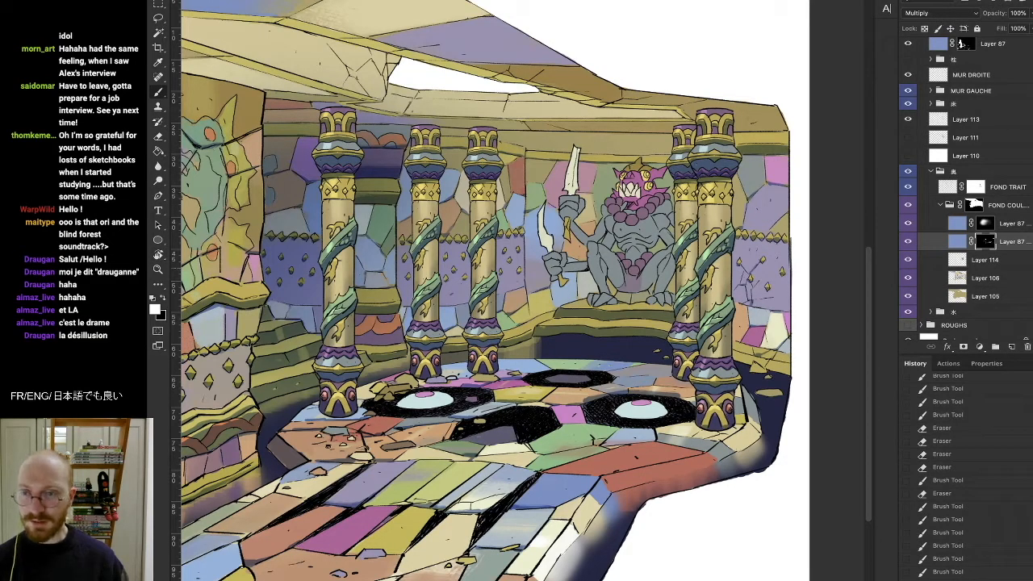
{"action": "key", "text": "r"}
{"action": "mouse_move", "coordinate": [794, 373]}
{"action": "left_mouse_down"}
{"action": "mouse_move", "coordinate": [494, 94]}
{"action": "mouse_move", "coordinate": [489, 129]}
{"action": "left_mouse_up"}
{"action": "left_click_drag", "start_coordinate": [492, 106], "coordinate": [494, 131]}
{"action": "key", "text": "e"}
{"action": "key", "text": "b"}
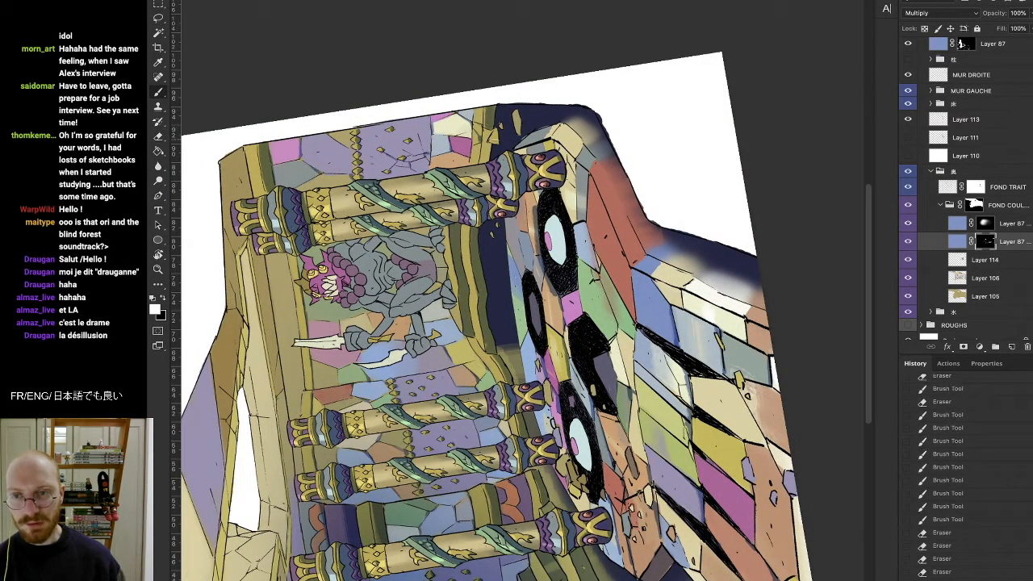
{"action": "left_click_drag", "start_coordinate": [490, 130], "coordinate": [486, 141]}
{"action": "left_click_drag", "start_coordinate": [489, 129], "coordinate": [484, 142]}
{"action": "left_click_drag", "start_coordinate": [487, 141], "coordinate": [486, 161]}
{"action": "key", "text": "r"}
{"action": "mouse_move", "coordinate": [512, 102]}
{"action": "left_mouse_down"}
{"action": "mouse_move", "coordinate": [692, 274]}
{"action": "mouse_move", "coordinate": [694, 368]}
{"action": "left_mouse_up"}
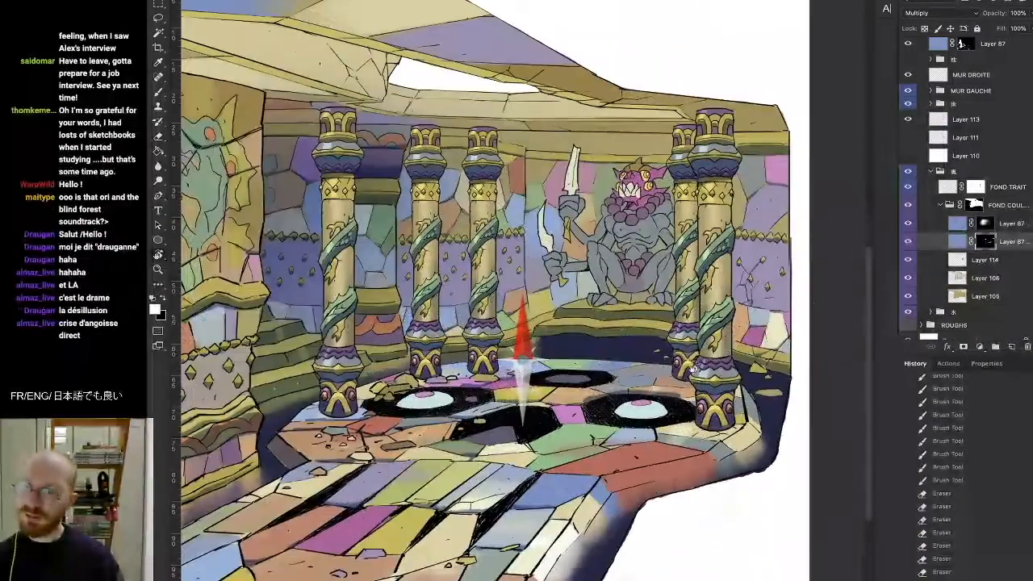
{"action": "key", "text": "b"}
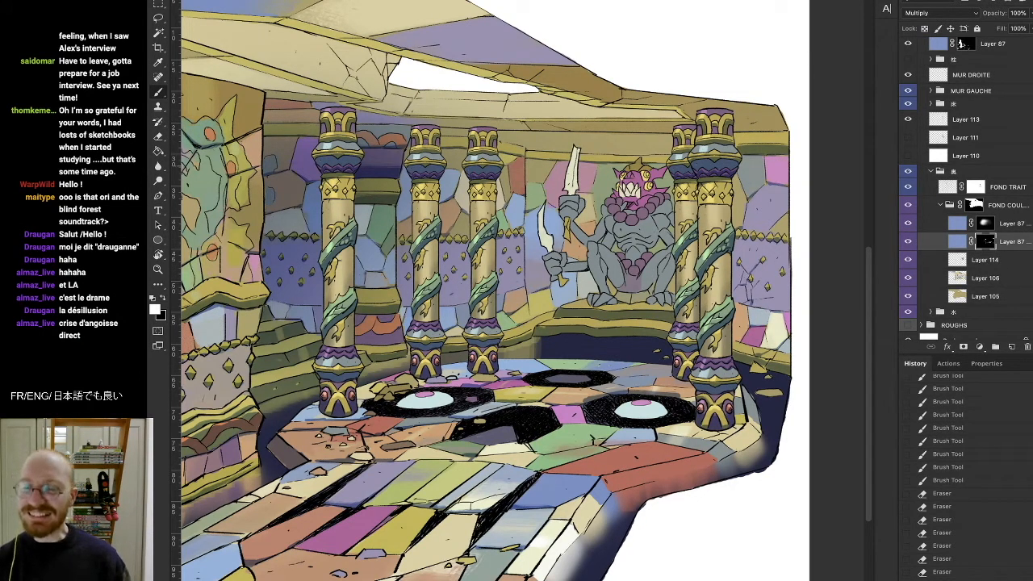
Step: Shade the statue's belly folds and the purple beads between its thighs, alternating brush and eraser
{"action": "mouse_move", "coordinate": [633, 270]}
{"action": "left_mouse_down"}
{"action": "mouse_move", "coordinate": [629, 247]}
{"action": "mouse_move", "coordinate": [642, 250]}
{"action": "left_mouse_up"}
{"action": "key", "text": "e"}
{"action": "key", "text": "b"}
{"action": "key", "text": "e"}
{"action": "key", "text": "b"}
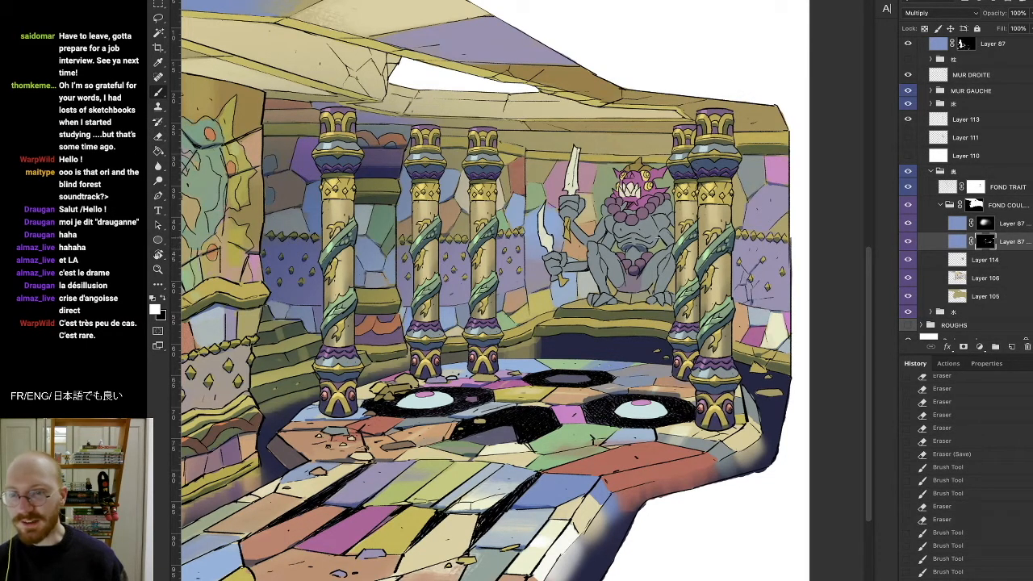
{"action": "left_click_drag", "start_coordinate": [626, 245], "coordinate": [637, 247]}
{"action": "key", "text": "e"}
{"action": "key", "text": "b"}
{"action": "left_click_drag", "start_coordinate": [627, 245], "coordinate": [637, 247]}
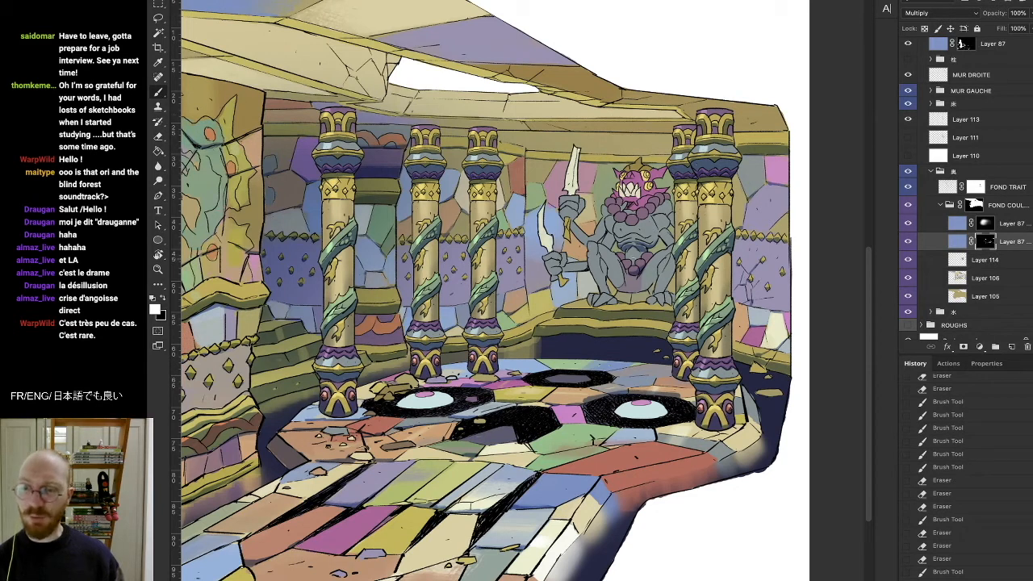
Step: Paint a dark shadow in the gap between the statue's legs, beneath the loin beads, and trim it
{"action": "key", "text": "e"}
{"action": "mouse_move", "coordinate": [634, 256]}
{"action": "left_mouse_down"}
{"action": "mouse_move", "coordinate": [621, 289]}
{"action": "mouse_move", "coordinate": [636, 291]}
{"action": "left_mouse_up"}
{"action": "key", "text": "b"}
{"action": "key", "text": "e"}
{"action": "key", "text": "b"}
{"action": "key", "text": "e"}
{"action": "key", "text": "b"}
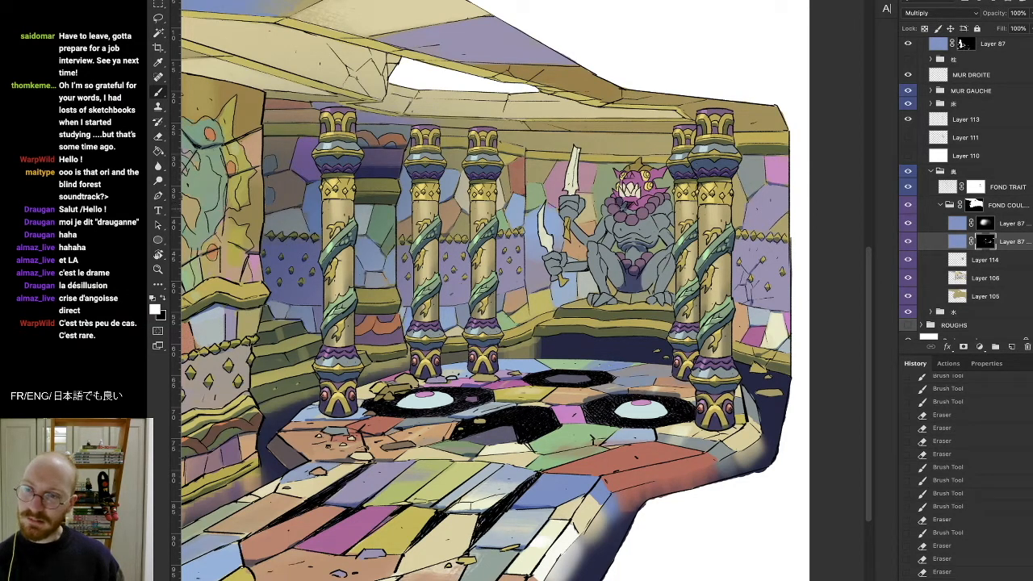
Step: Darken the statue's mouth and chin below the teeth, where the head meets the bead necklace
{"action": "left_click_drag", "start_coordinate": [634, 192], "coordinate": [638, 199]}
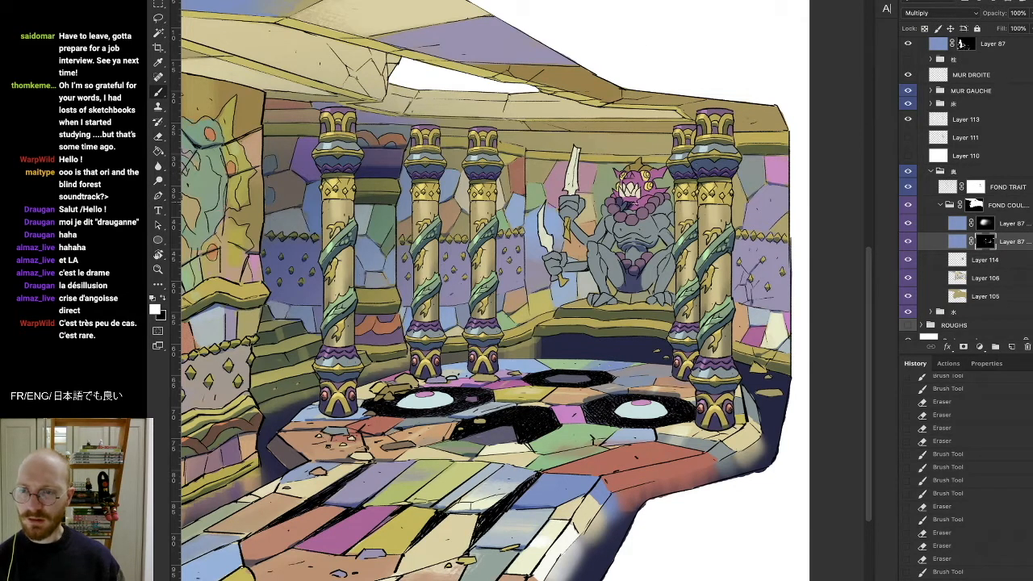
{"action": "mouse_move", "coordinate": [634, 205]}
{"action": "left_mouse_down"}
{"action": "mouse_move", "coordinate": [646, 213]}
{"action": "mouse_move", "coordinate": [630, 194]}
{"action": "mouse_move", "coordinate": [636, 209]}
{"action": "left_mouse_up"}
{"action": "key", "text": "e"}
{"action": "key", "text": "b"}
{"action": "key", "text": "e"}
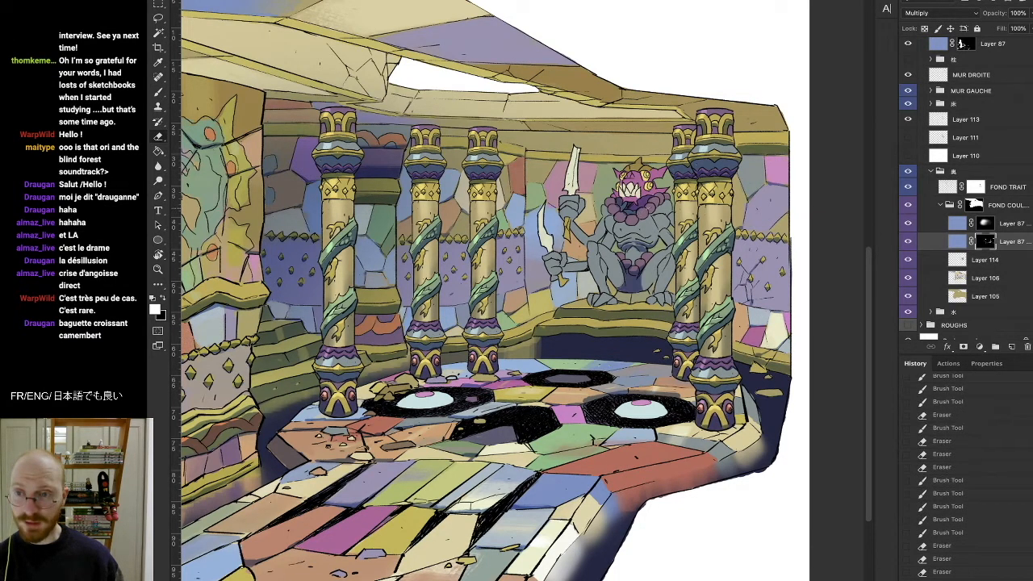
{"action": "key", "text": "b"}
{"action": "key", "text": "e"}
Step: Shade the middle and lower beads of the statue's necklace and the chest just beneath, refining the shadow edges
{"action": "left_click_drag", "start_coordinate": [630, 205], "coordinate": [636, 222]}
{"action": "key", "text": "b"}
{"action": "key", "text": "e"}
{"action": "mouse_move", "coordinate": [627, 219]}
{"action": "left_mouse_down"}
{"action": "mouse_move", "coordinate": [647, 218]}
{"action": "mouse_move", "coordinate": [660, 200]}
{"action": "mouse_move", "coordinate": [667, 231]}
{"action": "left_mouse_up"}
{"action": "key", "text": "b"}
{"action": "key", "text": "e"}
{"action": "key", "text": "b"}
{"action": "key", "text": "e"}
{"action": "key", "text": "b"}
{"action": "key", "text": "e"}
{"action": "key", "text": "b"}
{"action": "key", "text": "e"}
{"action": "key", "text": "b"}
{"action": "key", "text": "e"}
{"action": "key", "text": "b"}
{"action": "key", "text": "e"}
{"action": "key", "text": "r"}
{"action": "key", "text": "b"}
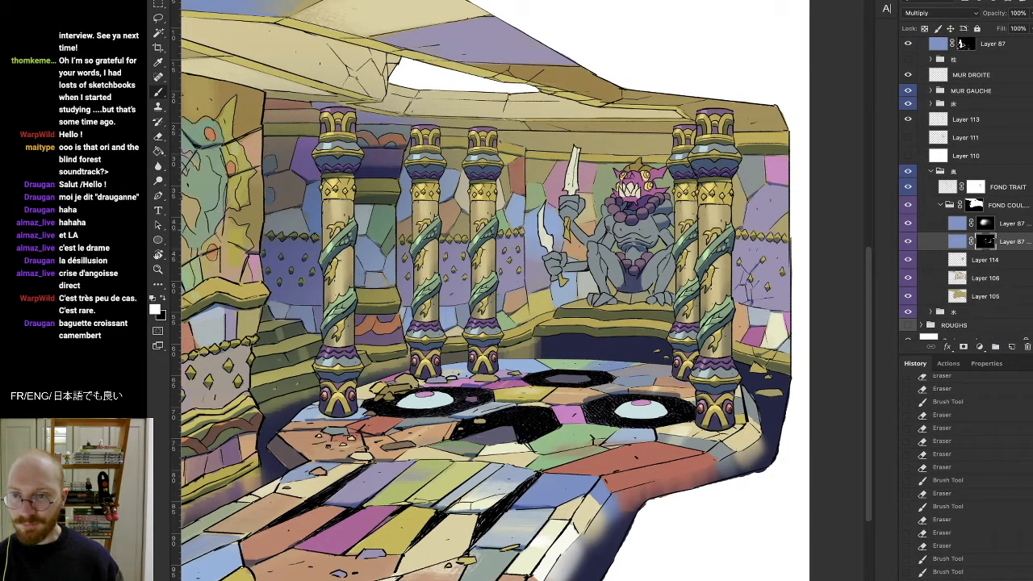
Step: Continue the bead shadows across the necklace to the beads beside the statue's sword-side shoulder
{"action": "key", "text": "e"}
{"action": "left_click_drag", "start_coordinate": [663, 226], "coordinate": [625, 219]}
{"action": "key", "text": "b"}
{"action": "key", "text": "e"}
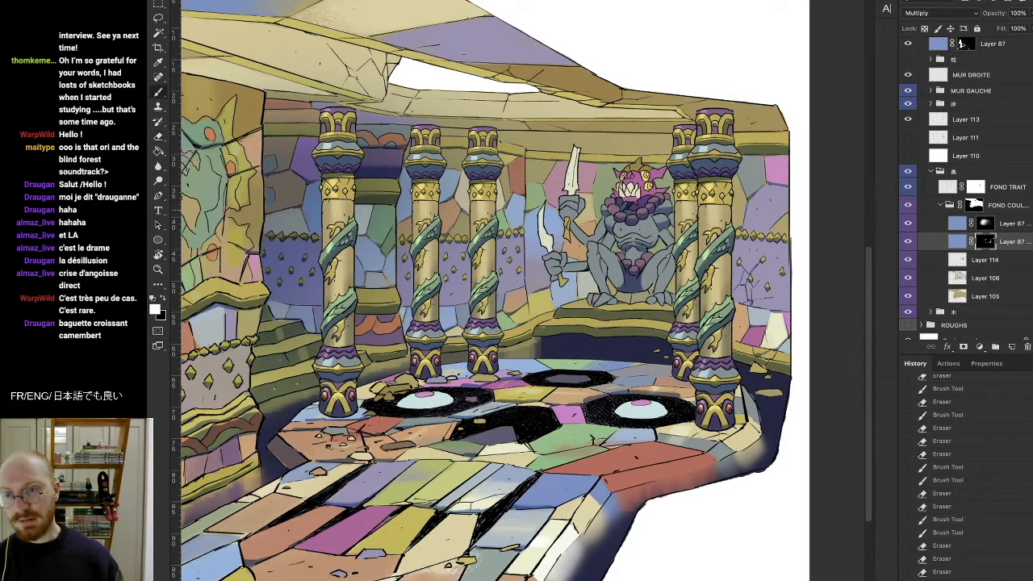
{"action": "key", "text": "e"}
{"action": "left_click_drag", "start_coordinate": [610, 213], "coordinate": [619, 207]}
{"action": "key", "text": "b"}
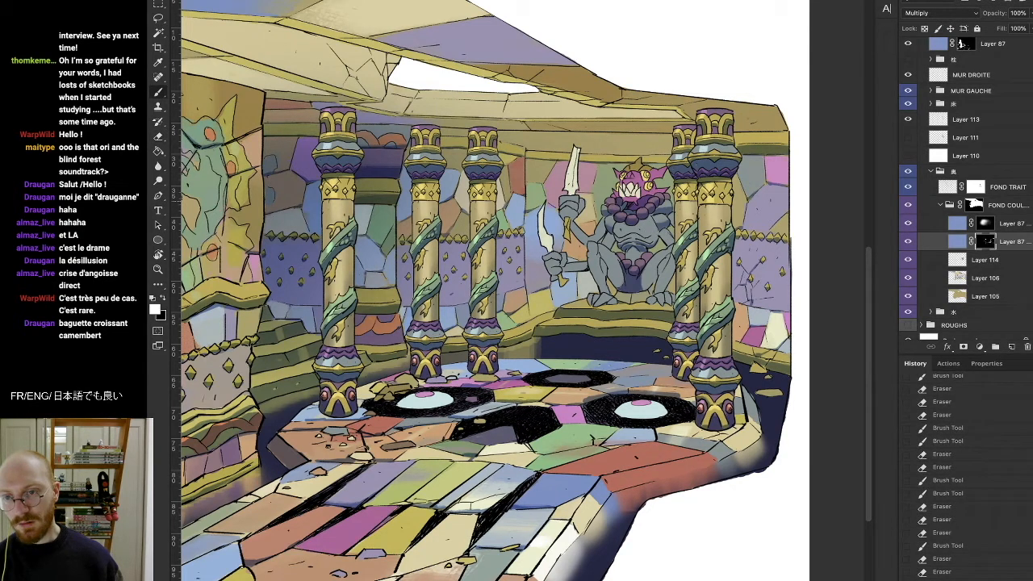
{"action": "left_click_drag", "start_coordinate": [613, 206], "coordinate": [619, 202]}
{"action": "key", "text": "e"}
{"action": "left_click_drag", "start_coordinate": [613, 208], "coordinate": [620, 204]}
{"action": "key", "text": "b"}
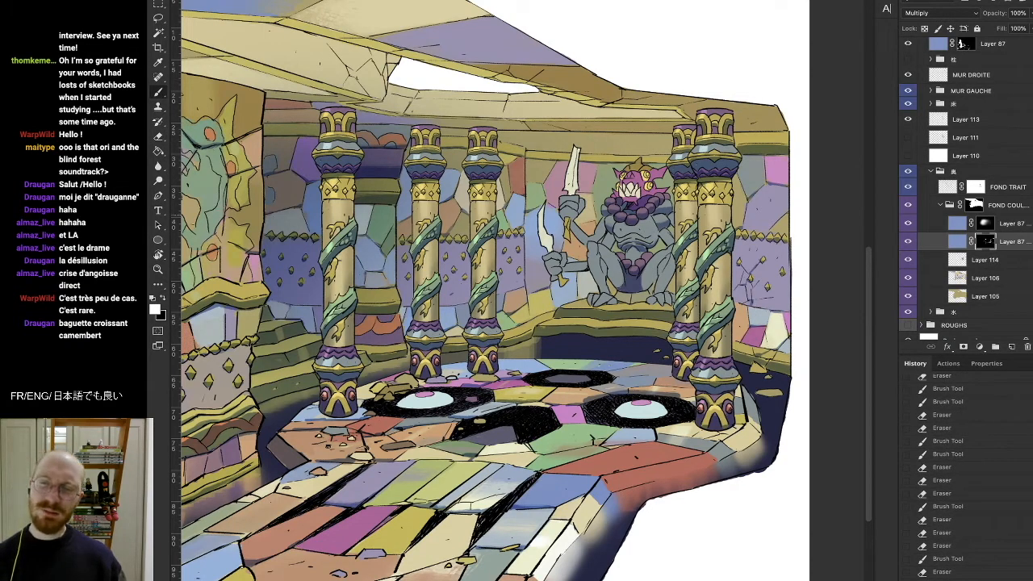
Step: Define the shadows along the statue's chest and upper belly folds with brush and eraser
{"action": "key", "text": "z"}
{"action": "left_click", "coordinate": [701, 179]}
{"action": "key", "text": "b"}
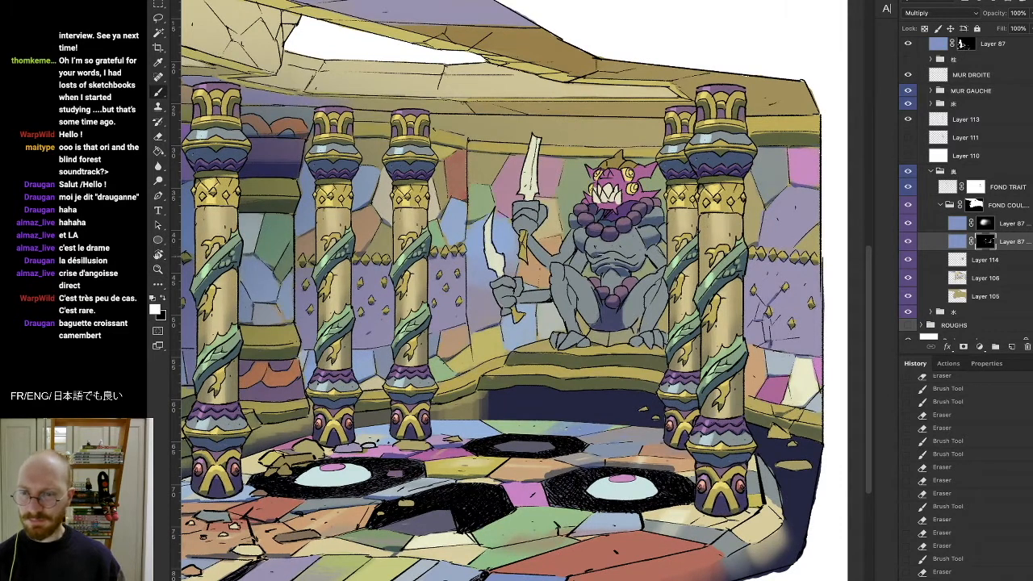
{"action": "mouse_move", "coordinate": [610, 251]}
{"action": "left_mouse_down"}
{"action": "mouse_move", "coordinate": [636, 254]}
{"action": "mouse_move", "coordinate": [613, 257]}
{"action": "left_mouse_up"}
{"action": "key", "text": "e"}
{"action": "mouse_move", "coordinate": [613, 253]}
{"action": "left_mouse_down"}
{"action": "mouse_move", "coordinate": [595, 252]}
{"action": "mouse_move", "coordinate": [618, 258]}
{"action": "mouse_move", "coordinate": [645, 246]}
{"action": "left_mouse_up"}
{"action": "key", "text": "b"}
{"action": "key", "text": "e"}
{"action": "key", "text": "b"}
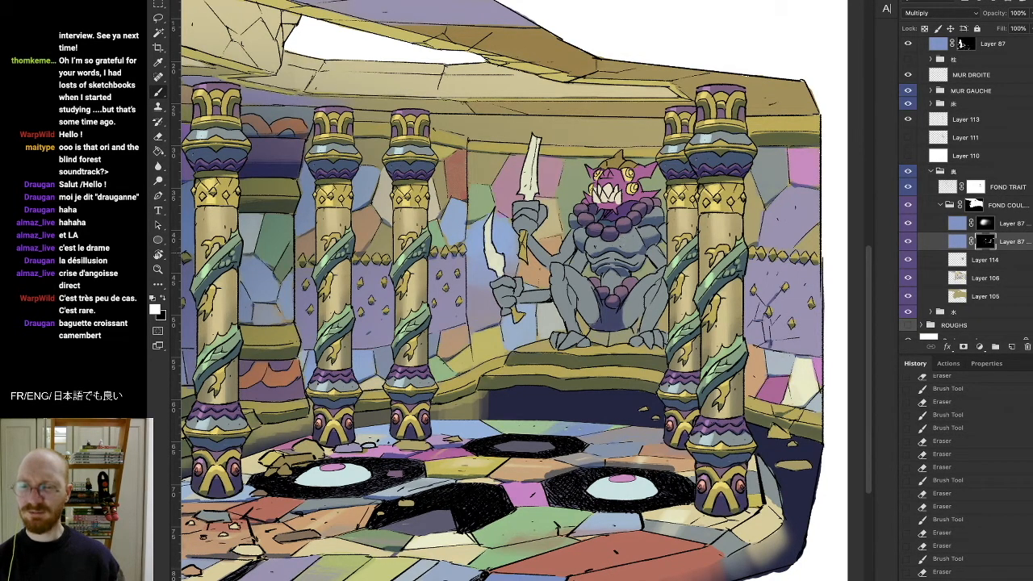
Step: Refine the shadows on the statue's shoulders and upper arms on both sides of the chest
{"action": "key", "text": "e"}
{"action": "left_click_drag", "start_coordinate": [581, 268], "coordinate": [577, 268]}
{"action": "left_click_drag", "start_coordinate": [578, 259], "coordinate": [579, 264]}
{"action": "key", "text": "b"}
{"action": "left_click_drag", "start_coordinate": [579, 260], "coordinate": [578, 266]}
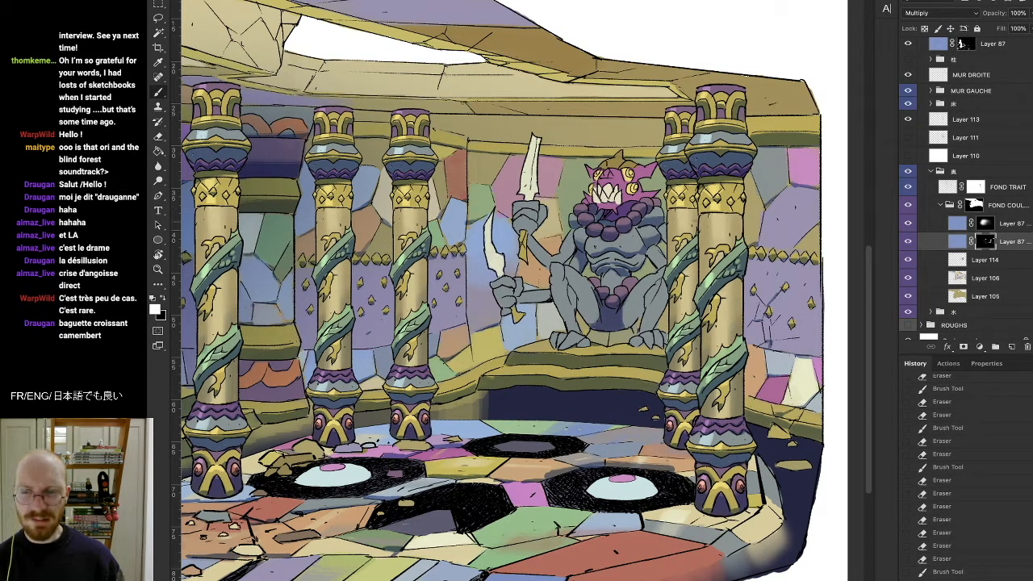
{"action": "key", "text": "e"}
{"action": "left_click_drag", "start_coordinate": [651, 242], "coordinate": [654, 249]}
{"action": "key", "text": "b"}
{"action": "key", "text": "e"}
{"action": "left_click_drag", "start_coordinate": [656, 244], "coordinate": [655, 249]}
{"action": "key", "text": "b"}
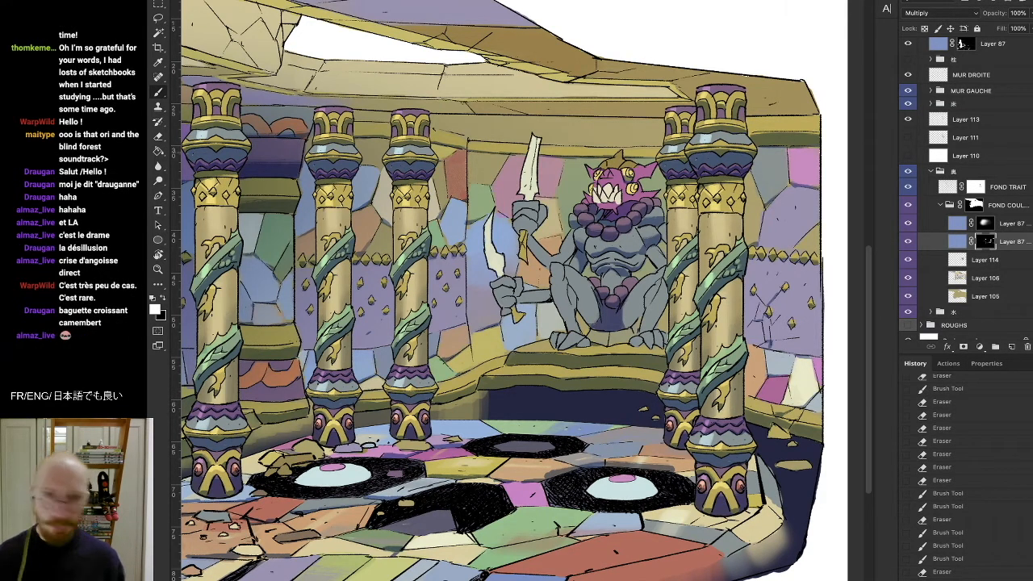
Step: Darken the pink cheek and ear frill on the pillar side of the statue's face
{"action": "key", "text": "e"}
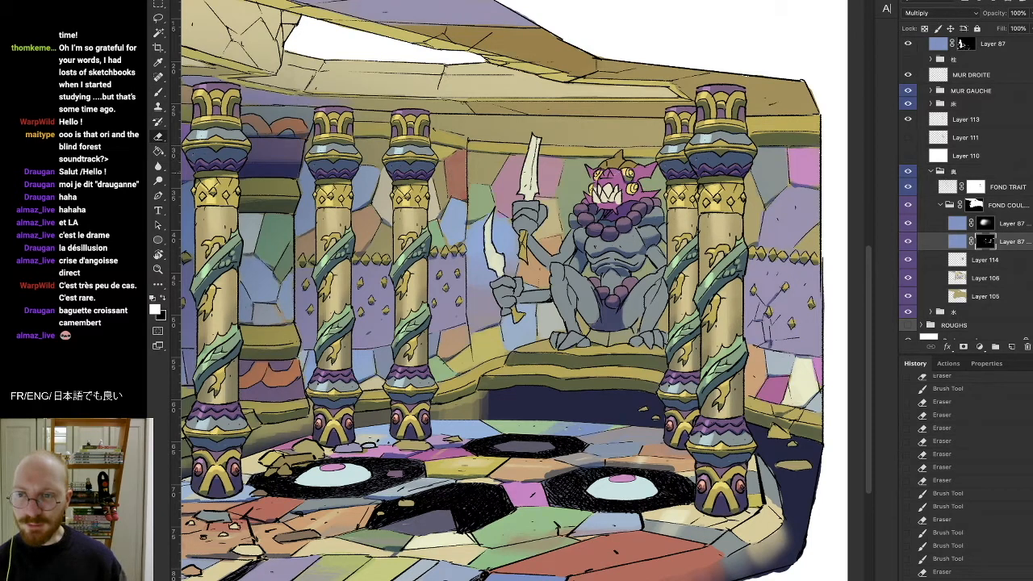
{"action": "key", "text": "b"}
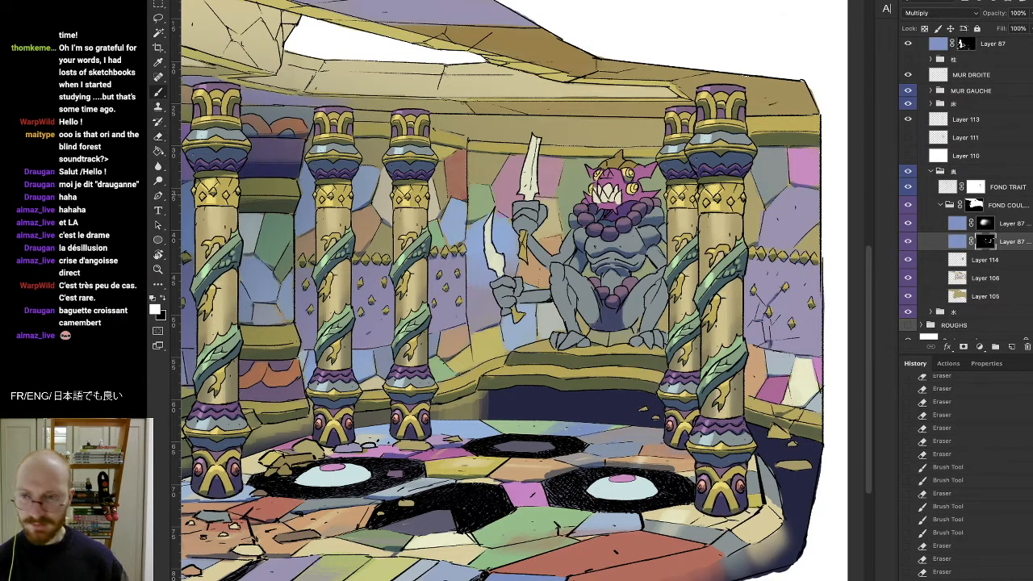
{"action": "key", "text": "e"}
{"action": "left_click_drag", "start_coordinate": [636, 193], "coordinate": [645, 198]}
{"action": "key", "text": "b"}
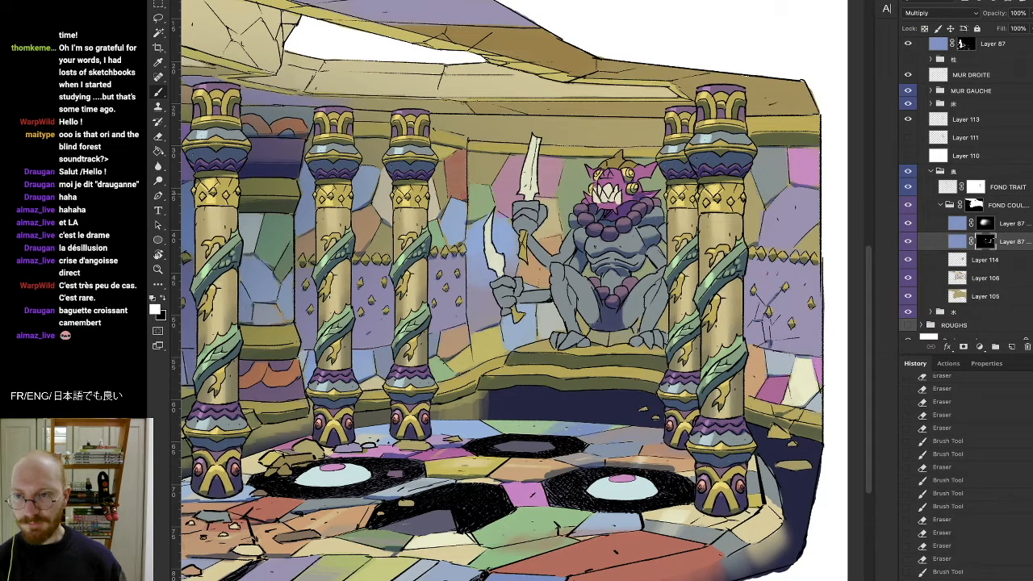
{"action": "left_click_drag", "start_coordinate": [629, 197], "coordinate": [642, 195]}
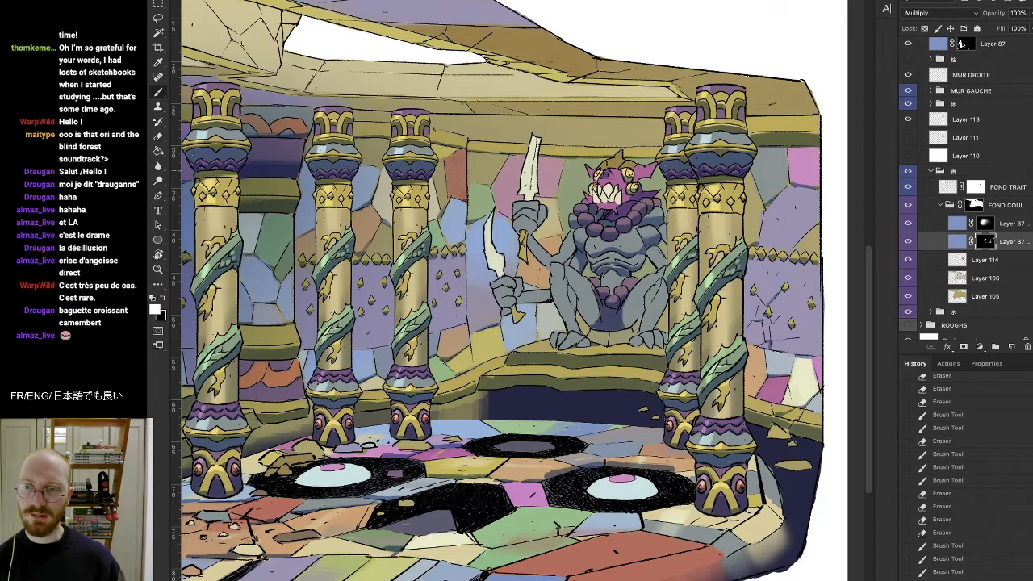
Step: Adjust the shadow on the statue's brow beside the eye nearest the swords
{"action": "key", "text": "e"}
{"action": "left_click_drag", "start_coordinate": [603, 171], "coordinate": [610, 177]}
{"action": "key", "text": "b"}
{"action": "key", "text": "e"}
{"action": "left_click_drag", "start_coordinate": [603, 172], "coordinate": [612, 177]}
{"action": "key", "text": "b"}
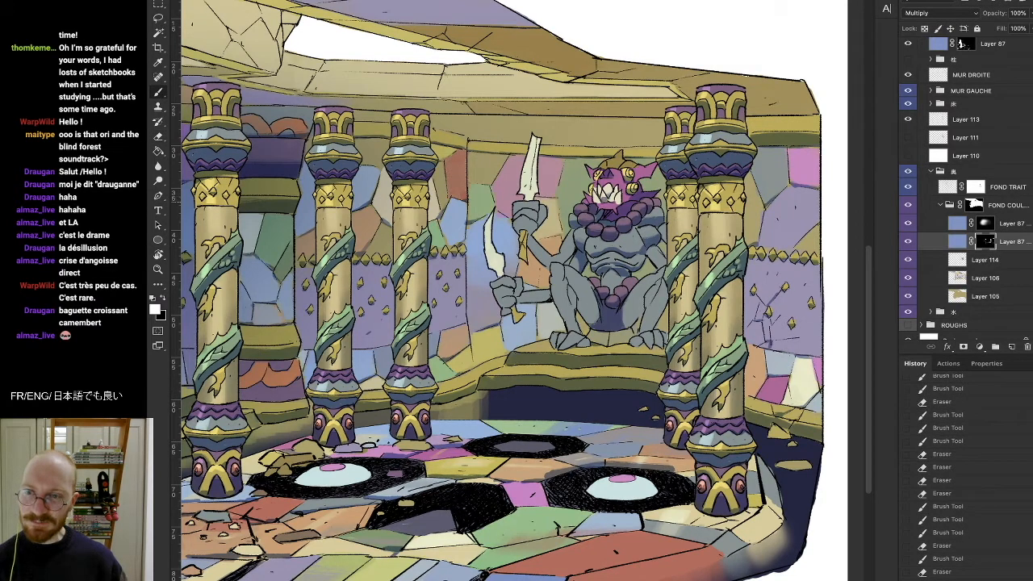
Step: Shade the sword-side cheek and forehead of the statue's pink face, up to the base of the crest
{"action": "mouse_move", "coordinate": [593, 199]}
{"action": "left_mouse_down"}
{"action": "mouse_move", "coordinate": [620, 199]}
{"action": "mouse_move", "coordinate": [592, 190]}
{"action": "mouse_move", "coordinate": [601, 195]}
{"action": "mouse_move", "coordinate": [621, 169]}
{"action": "left_mouse_up"}
{"action": "key", "text": "e"}
{"action": "key", "text": "b"}
{"action": "key", "text": "e"}
{"action": "key", "text": "b"}
{"action": "key", "text": "e"}
{"action": "key", "text": "b"}
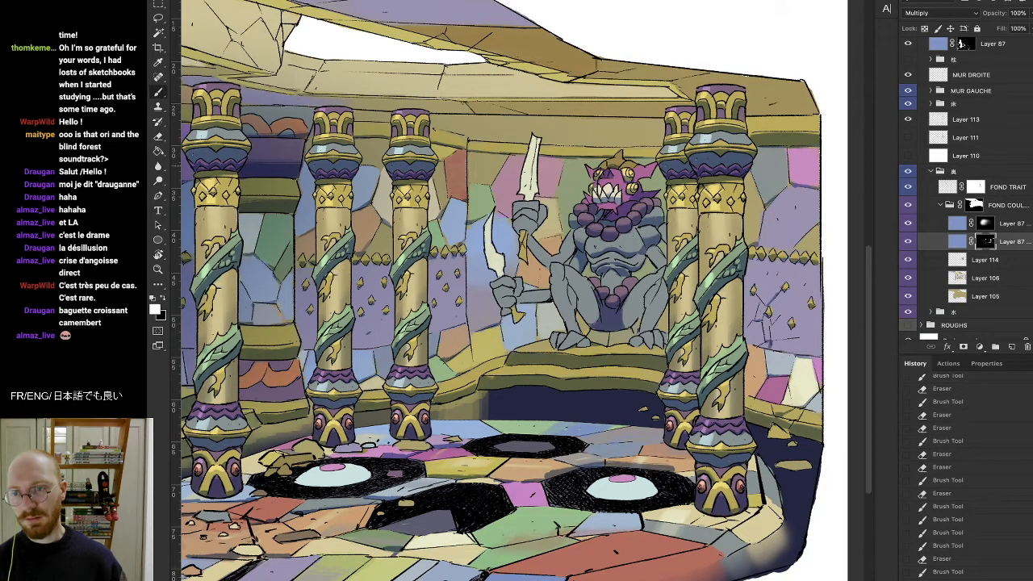
{"action": "left_click_drag", "start_coordinate": [615, 166], "coordinate": [622, 170]}
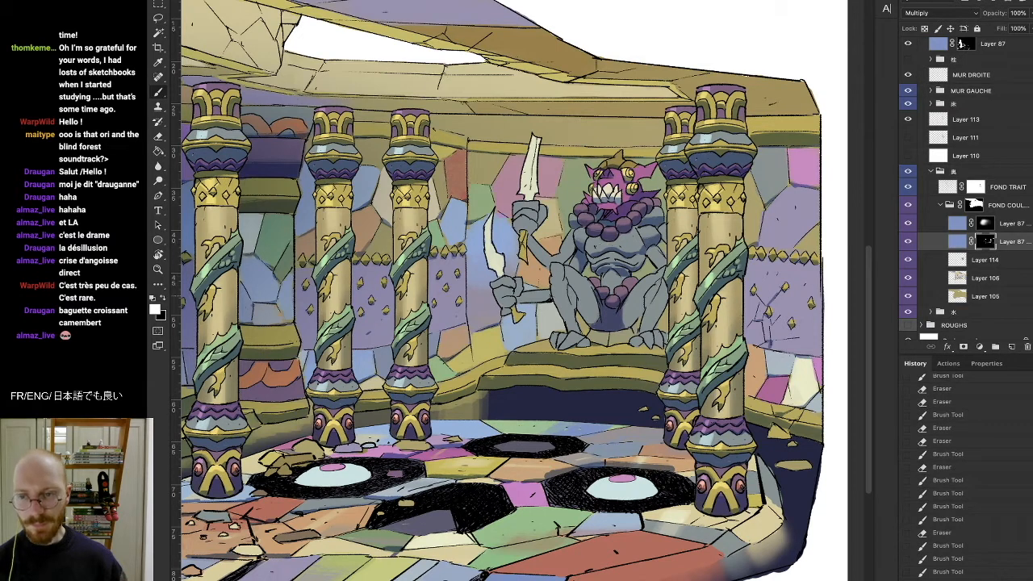
{"action": "left_click_drag", "start_coordinate": [616, 166], "coordinate": [622, 170]}
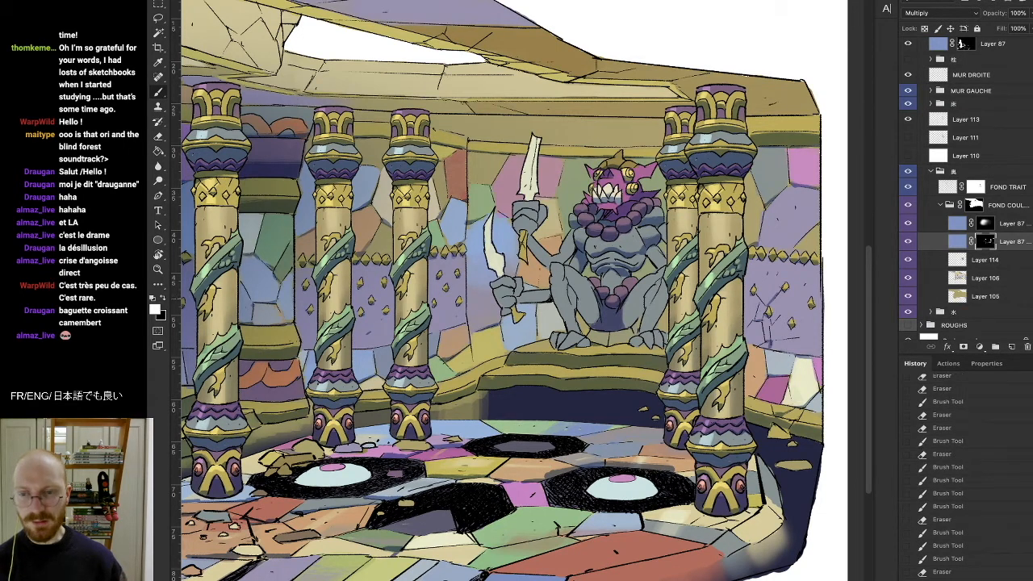
Step: Shade both of the statue's bent legs along the thighs and shins, and trim the shadow edges
{"action": "left_click_drag", "start_coordinate": [572, 296], "coordinate": [575, 307]}
{"action": "key", "text": "e"}
{"action": "left_click_drag", "start_coordinate": [571, 297], "coordinate": [576, 308]}
{"action": "key", "text": "b"}
{"action": "left_click_drag", "start_coordinate": [643, 294], "coordinate": [647, 305]}
{"action": "left_click_drag", "start_coordinate": [648, 295], "coordinate": [647, 306]}
{"action": "key", "text": "e"}
{"action": "mouse_move", "coordinate": [654, 296]}
{"action": "left_mouse_down"}
{"action": "mouse_move", "coordinate": [649, 307]}
{"action": "mouse_move", "coordinate": [640, 243]}
{"action": "left_mouse_up"}
{"action": "key", "text": "b"}
Step: With the canvas rotated, darken the statue's lower leg and foot beside the right pillar
{"action": "key", "text": "r"}
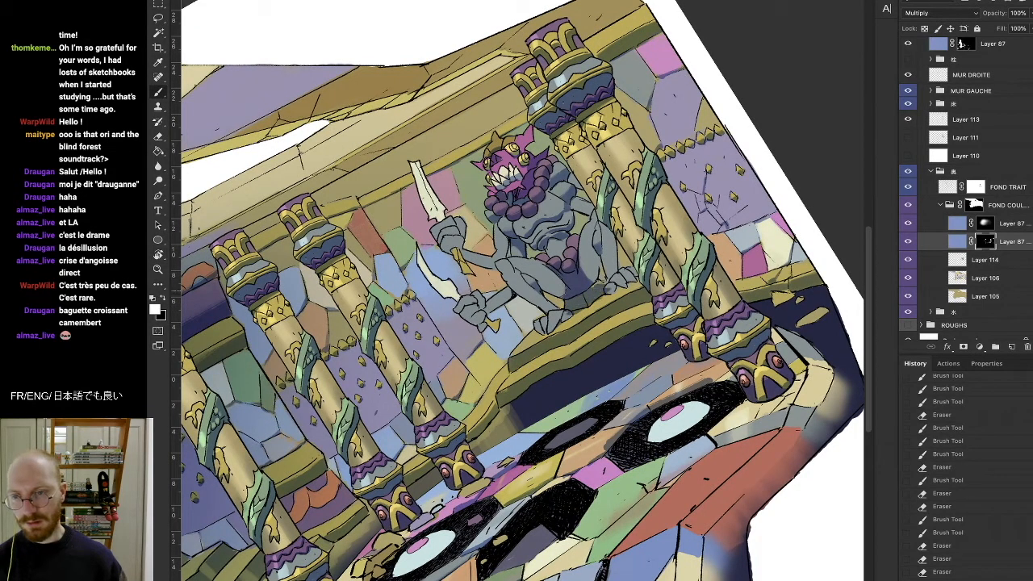
{"action": "mouse_move", "coordinate": [599, 282]}
{"action": "left_mouse_down"}
{"action": "mouse_move", "coordinate": [605, 292]}
{"action": "mouse_move", "coordinate": [617, 286]}
{"action": "left_mouse_up"}
{"action": "key", "text": "e"}
{"action": "key", "text": "b"}
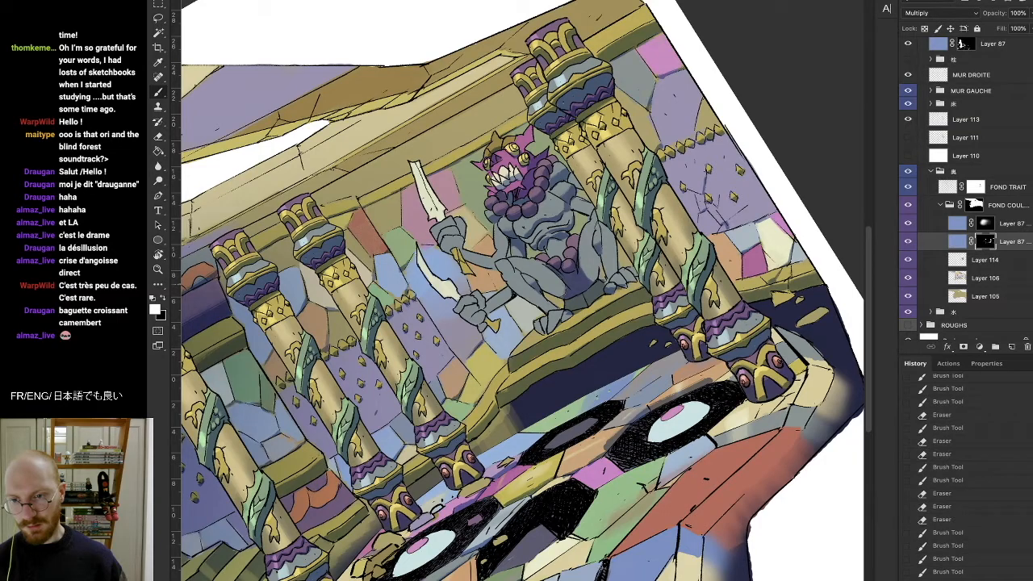
Step: Return the canvas upright and examine the statue's shading against the whole temple interior
{"action": "key", "text": "r"}
{"action": "left_click_drag", "start_coordinate": [617, 182], "coordinate": [694, 254]}
{"action": "key", "text": "super+minus"}
{"action": "key", "text": "super+minus"}
{"action": "key", "text": "super+minus"}
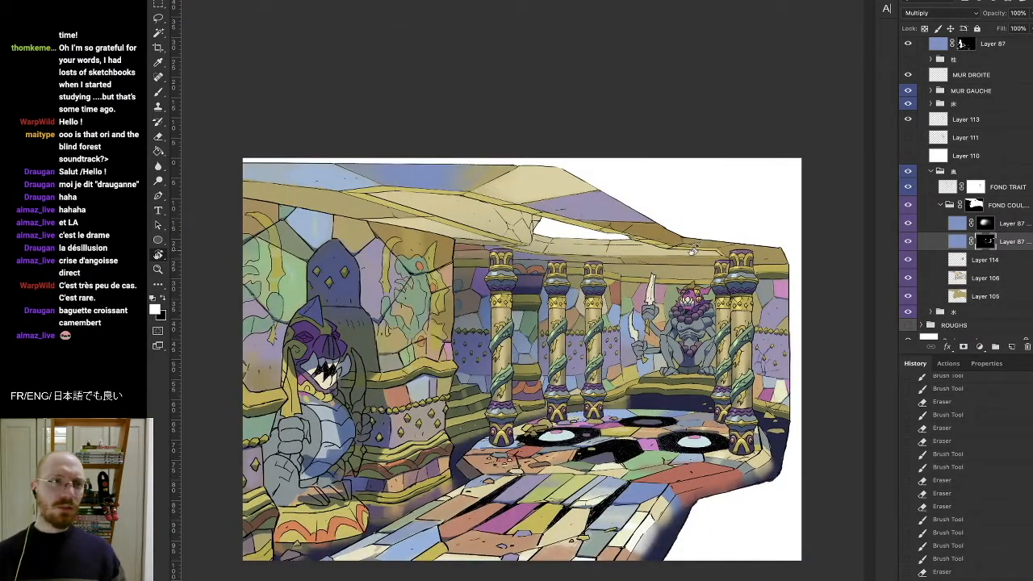
{"action": "left_click", "coordinate": [158, 271]}
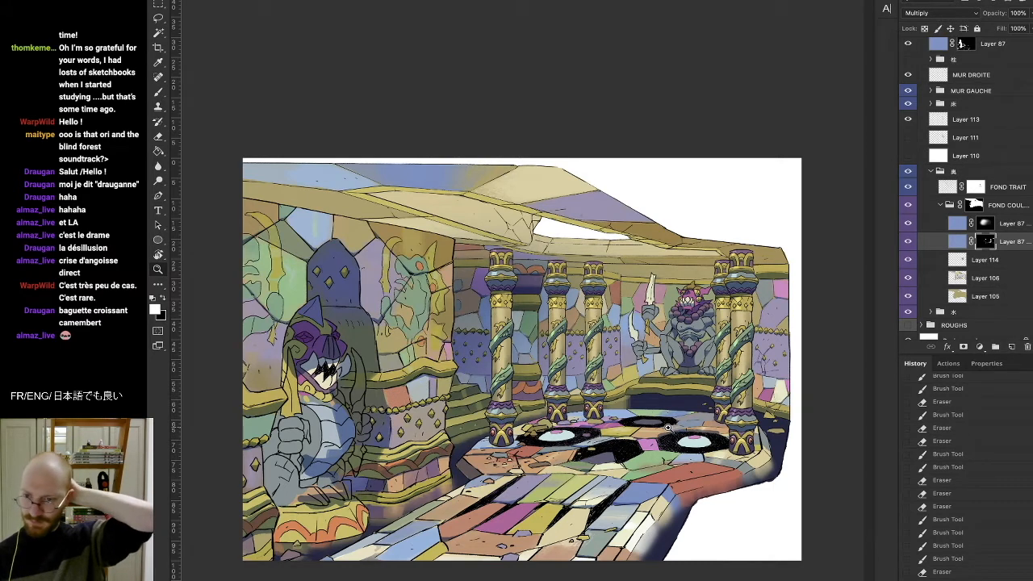
{"action": "left_click", "coordinate": [602, 467]}
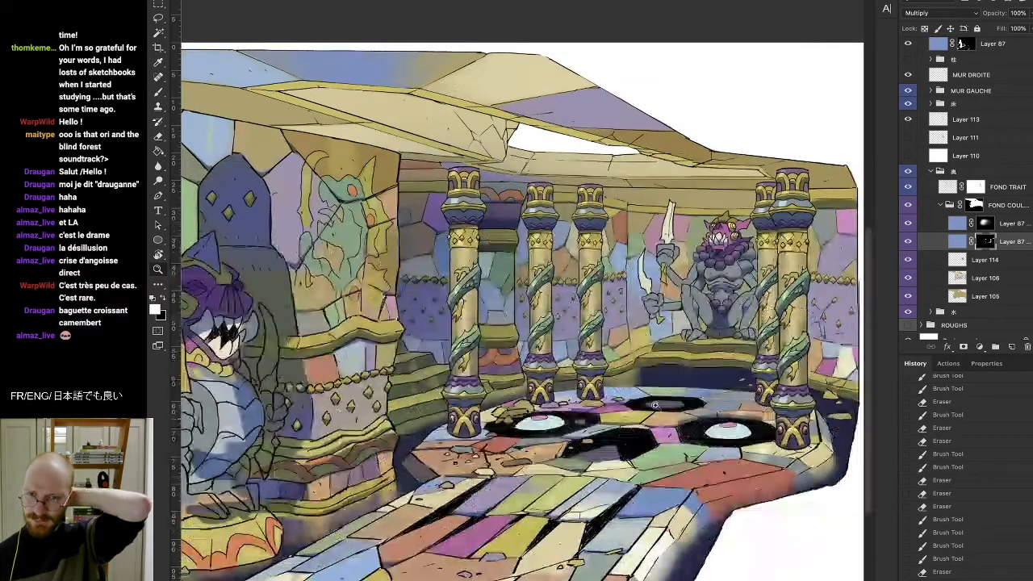
{"action": "left_click", "coordinate": [669, 373], "text": "alt"}
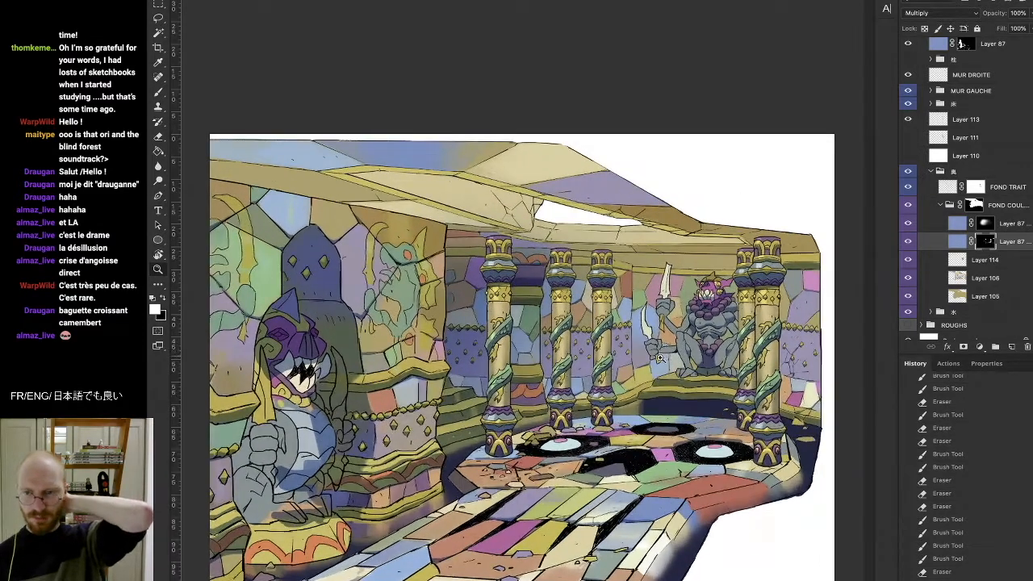
{"action": "left_click", "coordinate": [659, 360]}
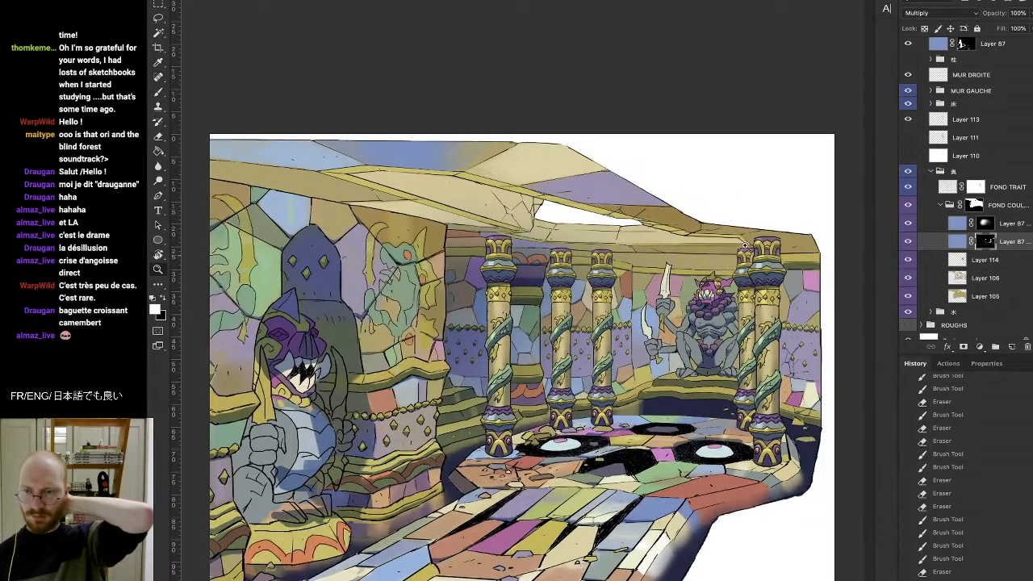
Step: Paint a shadow along one side of the statue's raised sword blade and clean its edge
{"action": "left_click", "coordinate": [763, 285]}
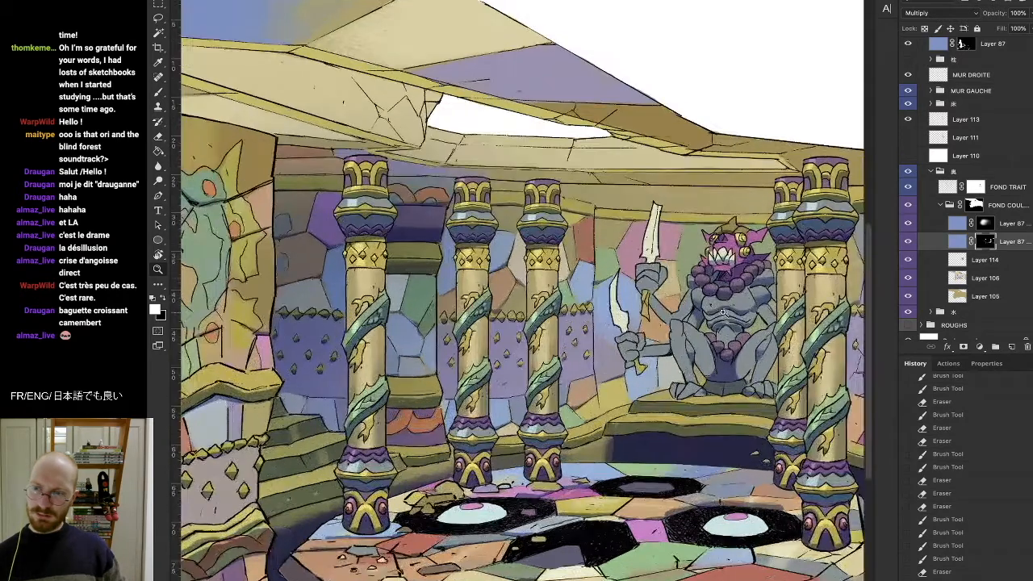
{"action": "key", "text": "b"}
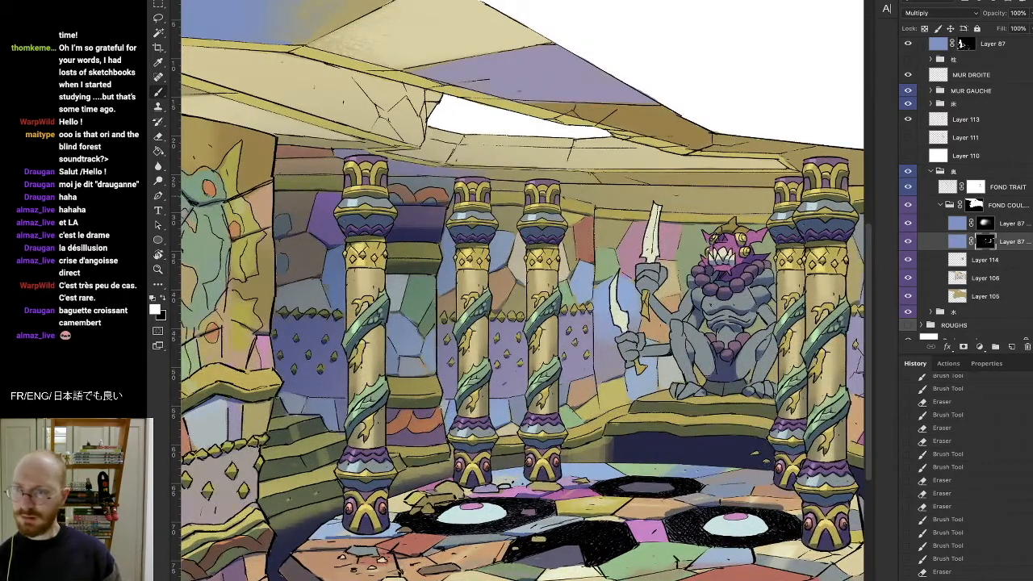
{"action": "mouse_move", "coordinate": [653, 264]}
{"action": "left_mouse_down"}
{"action": "mouse_move", "coordinate": [656, 225]}
{"action": "mouse_move", "coordinate": [657, 235]}
{"action": "left_mouse_up"}
{"action": "key", "text": "e"}
{"action": "mouse_move", "coordinate": [655, 234]}
{"action": "left_mouse_down"}
{"action": "mouse_move", "coordinate": [655, 217]}
{"action": "mouse_move", "coordinate": [654, 254]}
{"action": "mouse_move", "coordinate": [645, 242]}
{"action": "mouse_move", "coordinate": [658, 269]}
{"action": "left_mouse_up"}
{"action": "key", "text": "b"}
{"action": "key", "text": "e"}
{"action": "key", "text": "b"}
{"action": "key", "text": "e"}
{"action": "key", "text": "b"}
{"action": "key", "text": "e"}
{"action": "key", "text": "b"}
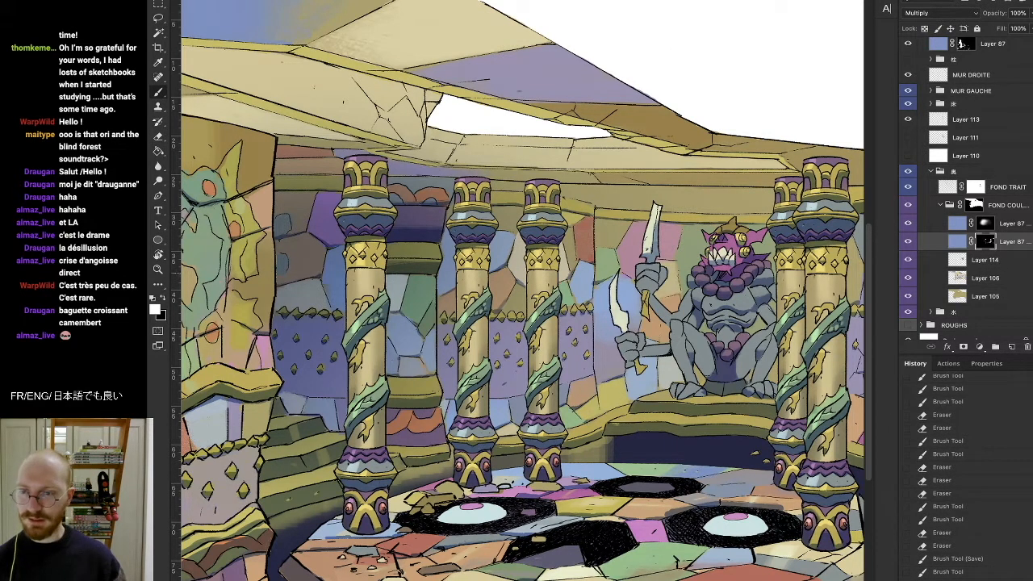
Step: Shade the statue's hand and forearm holding the raised sword, trimming the excess with the eraser
{"action": "key", "text": "e"}
{"action": "key", "text": "b"}
{"action": "mouse_move", "coordinate": [667, 276]}
{"action": "left_mouse_down"}
{"action": "mouse_move", "coordinate": [645, 301]}
{"action": "mouse_move", "coordinate": [478, 234]}
{"action": "mouse_move", "coordinate": [394, 298]}
{"action": "mouse_move", "coordinate": [406, 287]}
{"action": "left_mouse_up"}
{"action": "key", "text": "e"}
{"action": "key", "text": "b"}
{"action": "key", "text": "r"}
{"action": "key", "text": "e"}
{"action": "mouse_move", "coordinate": [457, 252]}
{"action": "left_mouse_down"}
{"action": "mouse_move", "coordinate": [463, 263]}
{"action": "mouse_move", "coordinate": [483, 255]}
{"action": "left_mouse_up"}
{"action": "key", "text": "b"}
{"action": "mouse_move", "coordinate": [403, 278]}
{"action": "left_mouse_down"}
{"action": "mouse_move", "coordinate": [394, 286]}
{"action": "mouse_move", "coordinate": [405, 281]}
{"action": "left_mouse_up"}
{"action": "key", "text": "e"}
{"action": "mouse_move", "coordinate": [414, 275]}
{"action": "left_mouse_down"}
{"action": "mouse_move", "coordinate": [408, 284]}
{"action": "mouse_move", "coordinate": [632, 319]}
{"action": "mouse_move", "coordinate": [628, 310]}
{"action": "mouse_move", "coordinate": [636, 330]}
{"action": "left_mouse_up"}
{"action": "key", "text": "r"}
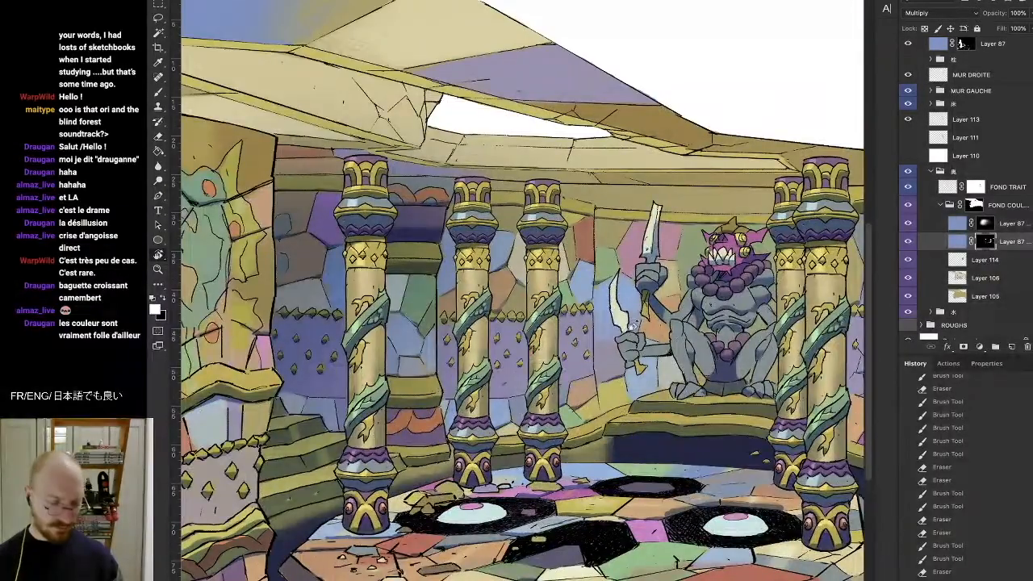
Step: Paint shadow on the statue's lower hand gripping the curved sword and trim it with the eraser
{"action": "left_click_drag", "start_coordinate": [722, 289], "coordinate": [633, 287]}
{"action": "key", "text": "b"}
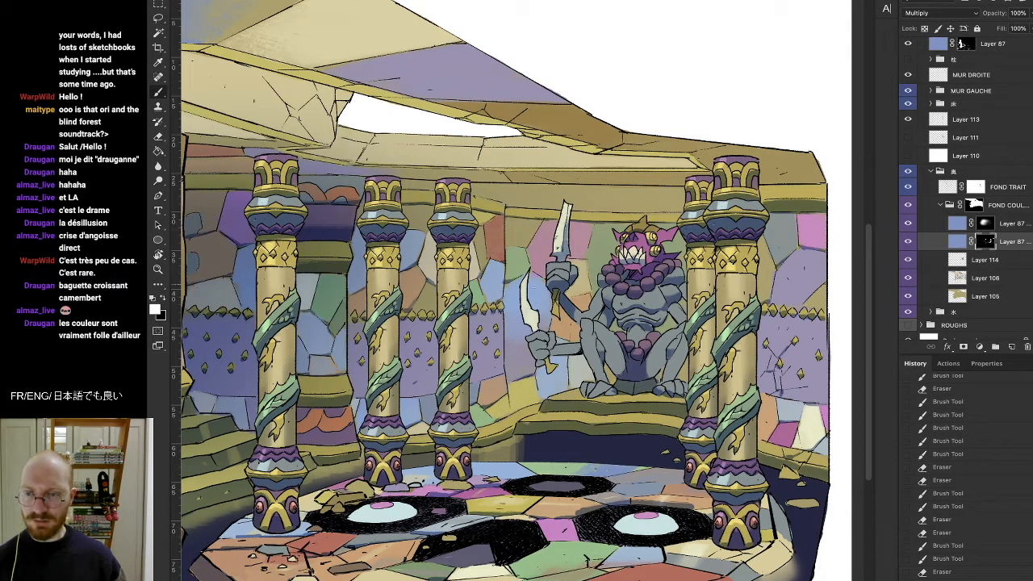
{"action": "mouse_move", "coordinate": [547, 345]}
{"action": "left_mouse_down"}
{"action": "mouse_move", "coordinate": [543, 333]}
{"action": "mouse_move", "coordinate": [550, 355]}
{"action": "left_mouse_up"}
{"action": "key", "text": "e"}
{"action": "key", "text": "b"}
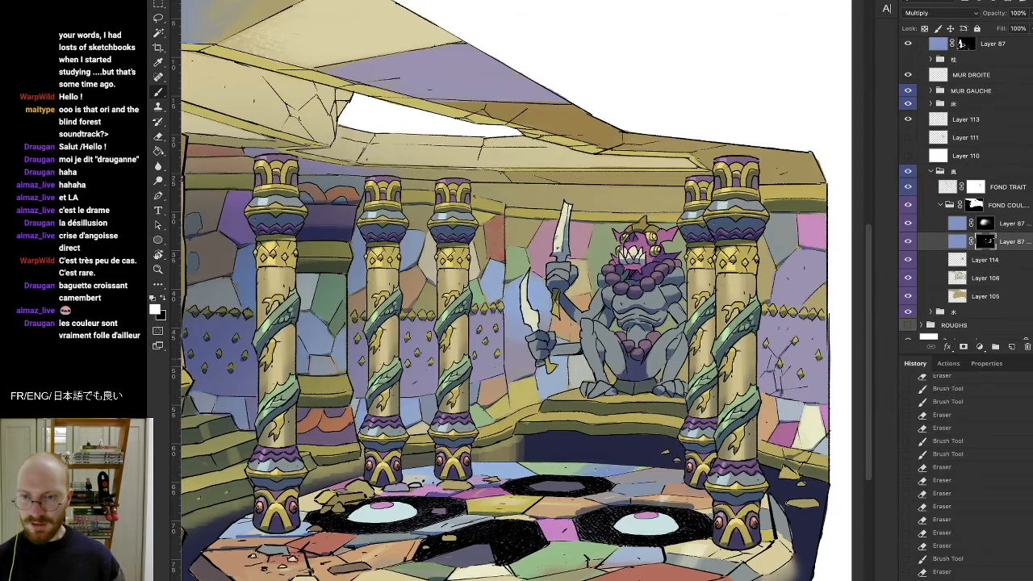
Step: With the canvas rotated, shade the hilt of the curved sword beside the statue's lower hand
{"action": "key", "text": "r"}
{"action": "left_click_drag", "start_coordinate": [634, 272], "coordinate": [552, 219]}
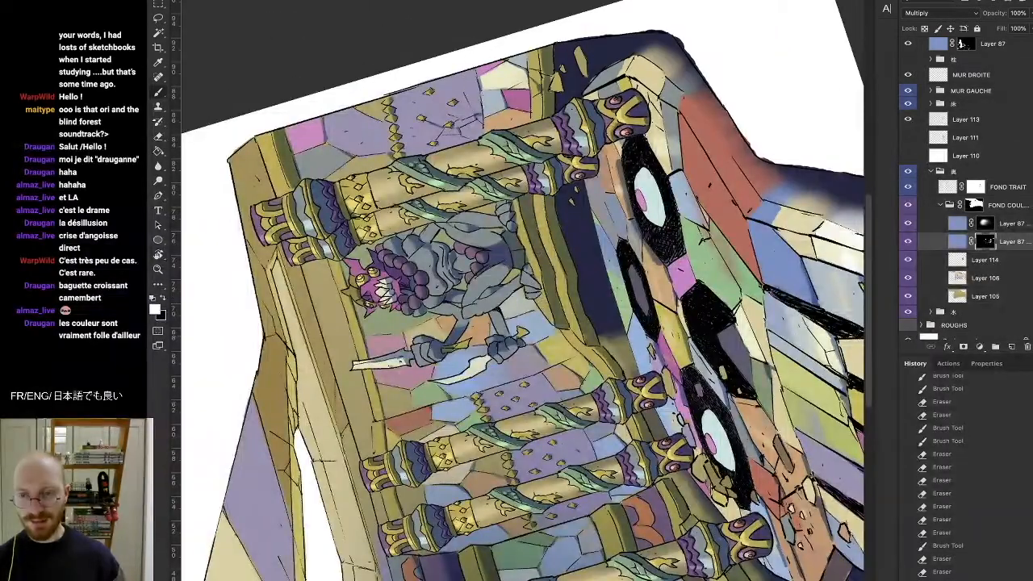
{"action": "key", "text": "e"}
{"action": "key", "text": "b"}
{"action": "mouse_move", "coordinate": [519, 329]}
{"action": "left_mouse_down"}
{"action": "mouse_move", "coordinate": [525, 343]}
{"action": "mouse_move", "coordinate": [536, 325]}
{"action": "left_mouse_up"}
{"action": "left_click_drag", "start_coordinate": [532, 332], "coordinate": [543, 321]}
{"action": "key", "text": "r"}
{"action": "left_click_drag", "start_coordinate": [572, 279], "coordinate": [584, 427]}
{"action": "key", "text": "b"}
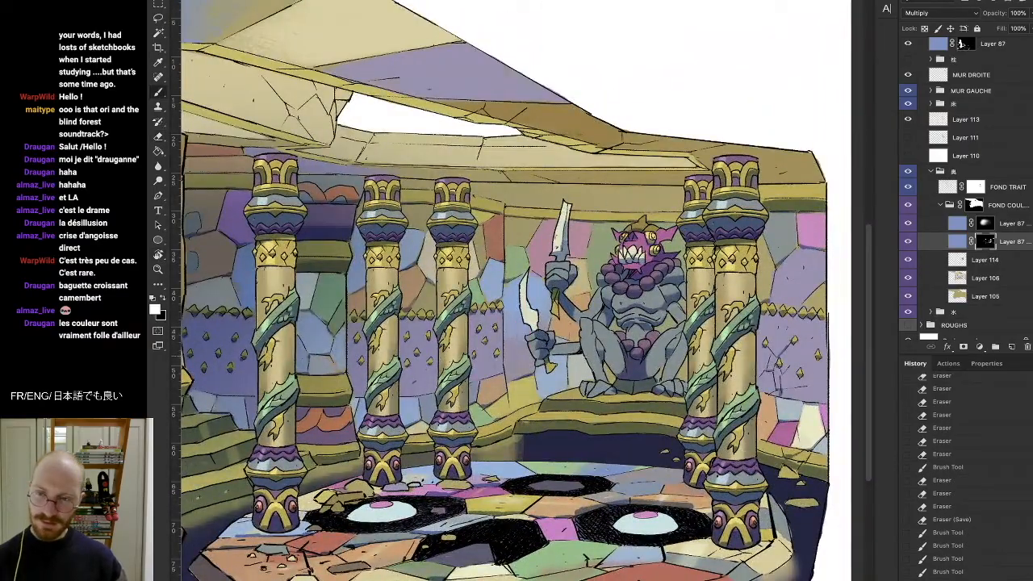
Step: With the canvas tilted, shade the statue's lower forearm and wrist, erasing the excess along the edge
{"action": "key", "text": "r"}
{"action": "left_click_drag", "start_coordinate": [561, 351], "coordinate": [484, 343]}
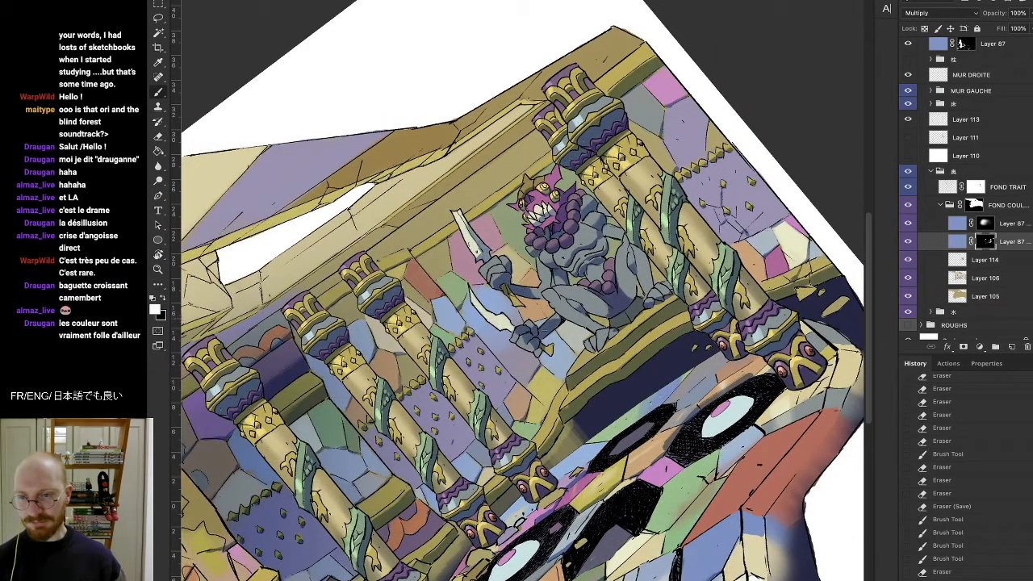
{"action": "left_click_drag", "start_coordinate": [551, 324], "coordinate": [560, 318]}
{"action": "key", "text": "e"}
{"action": "left_click_drag", "start_coordinate": [557, 320], "coordinate": [569, 311]}
{"action": "mouse_move", "coordinate": [566, 313]}
{"action": "left_mouse_down"}
{"action": "mouse_move", "coordinate": [533, 329]}
{"action": "mouse_move", "coordinate": [564, 312]}
{"action": "left_mouse_up"}
{"action": "key", "text": "b"}
{"action": "key", "text": "e"}
{"action": "left_click_drag", "start_coordinate": [556, 317], "coordinate": [563, 313]}
{"action": "key", "text": "b"}
{"action": "key", "text": "r"}
{"action": "left_click_drag", "start_coordinate": [611, 288], "coordinate": [636, 360]}
{"action": "key", "text": "b"}
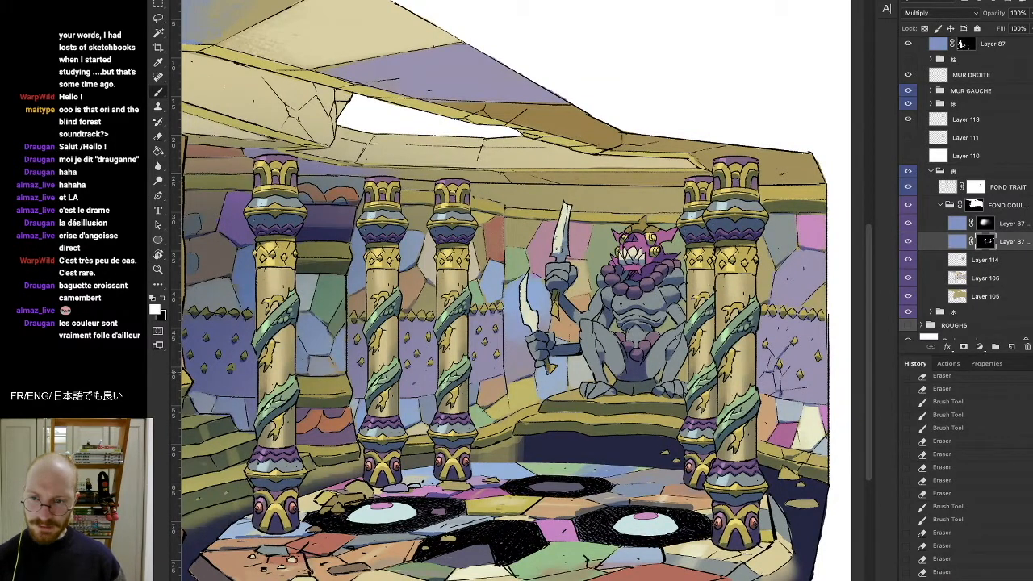
Step: Refine the shadow on the curved sword's pommel and at the base of its blade
{"action": "key", "text": "e"}
{"action": "left_click_drag", "start_coordinate": [549, 370], "coordinate": [554, 370]}
{"action": "key", "text": "b"}
{"action": "left_click_drag", "start_coordinate": [549, 368], "coordinate": [554, 371]}
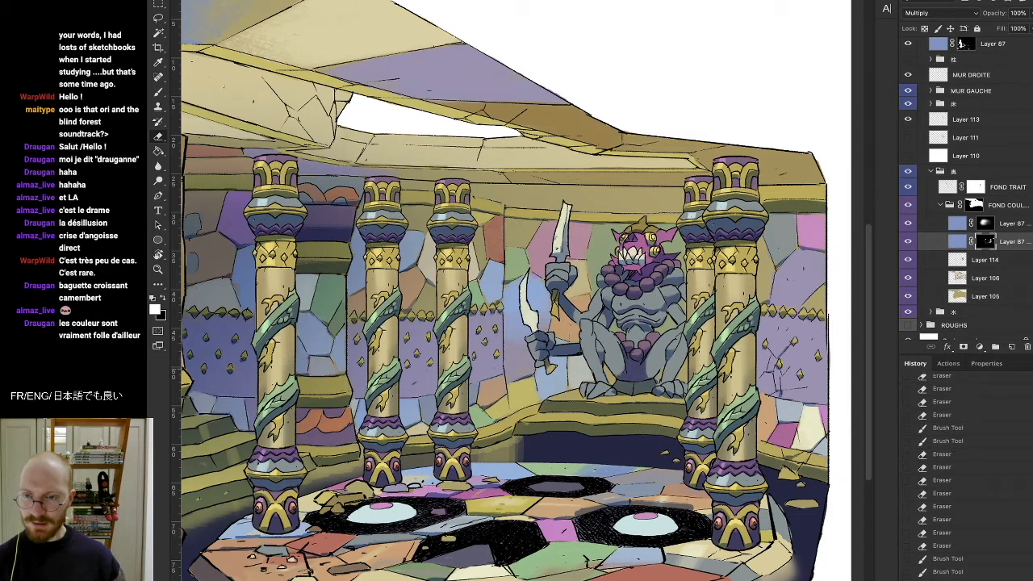
{"action": "key", "text": "e"}
{"action": "left_click_drag", "start_coordinate": [550, 367], "coordinate": [553, 371]}
{"action": "key", "text": "b"}
{"action": "left_click_drag", "start_coordinate": [550, 368], "coordinate": [553, 371]}
{"action": "key", "text": "e"}
{"action": "key", "text": "b"}
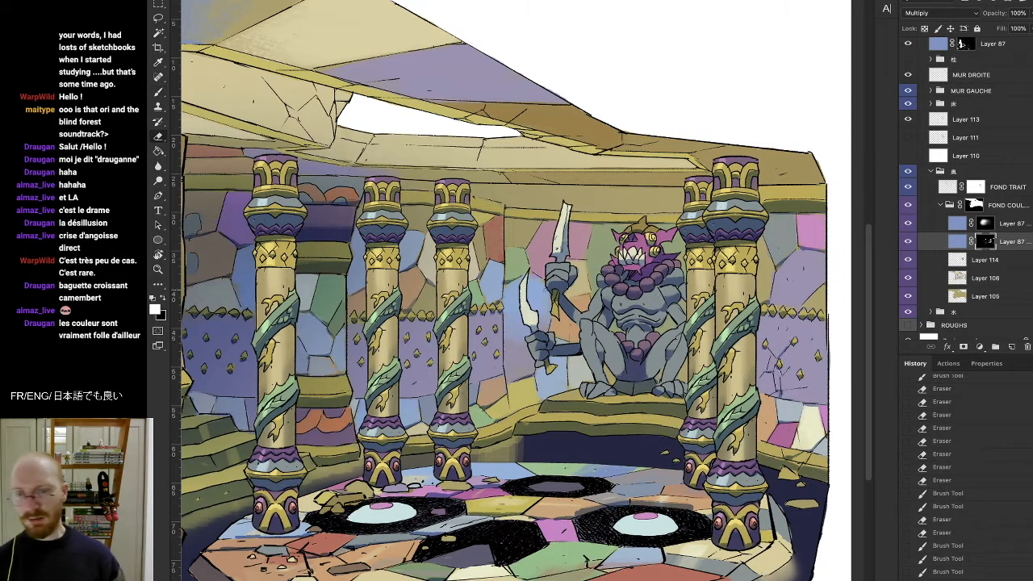
{"action": "left_click_drag", "start_coordinate": [536, 317], "coordinate": [548, 324]}
{"action": "key", "text": "b"}
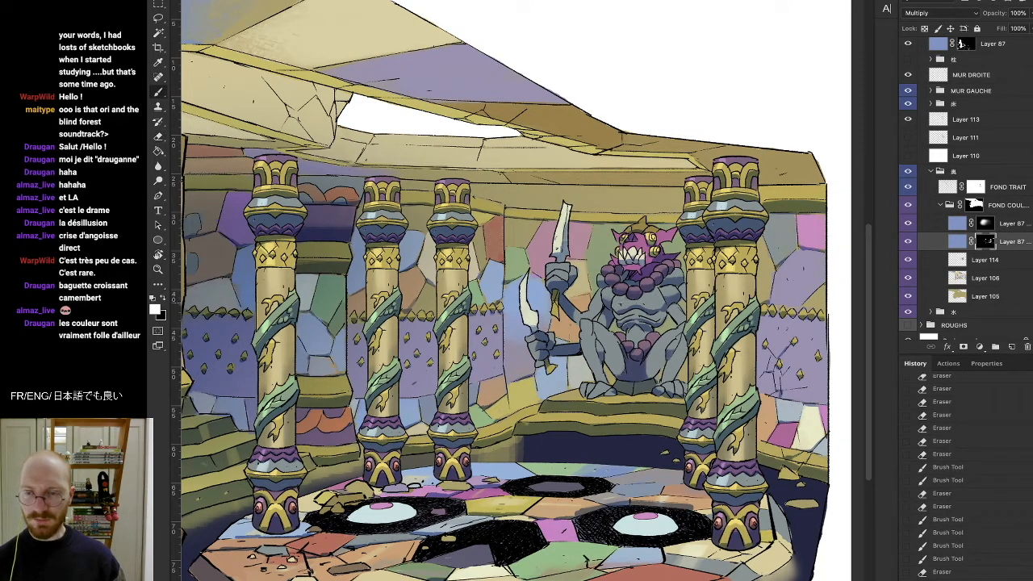
Step: Shade the shin and knee of the statue's leg nearest the swords, rotating the canvas and cleaning the shadow's edges
{"action": "left_click_drag", "start_coordinate": [598, 360], "coordinate": [597, 381]}
{"action": "key", "text": "e"}
{"action": "left_click_drag", "start_coordinate": [583, 338], "coordinate": [590, 345]}
{"action": "key", "text": "r"}
{"action": "left_click_drag", "start_coordinate": [661, 338], "coordinate": [398, 297]}
{"action": "key", "text": "b"}
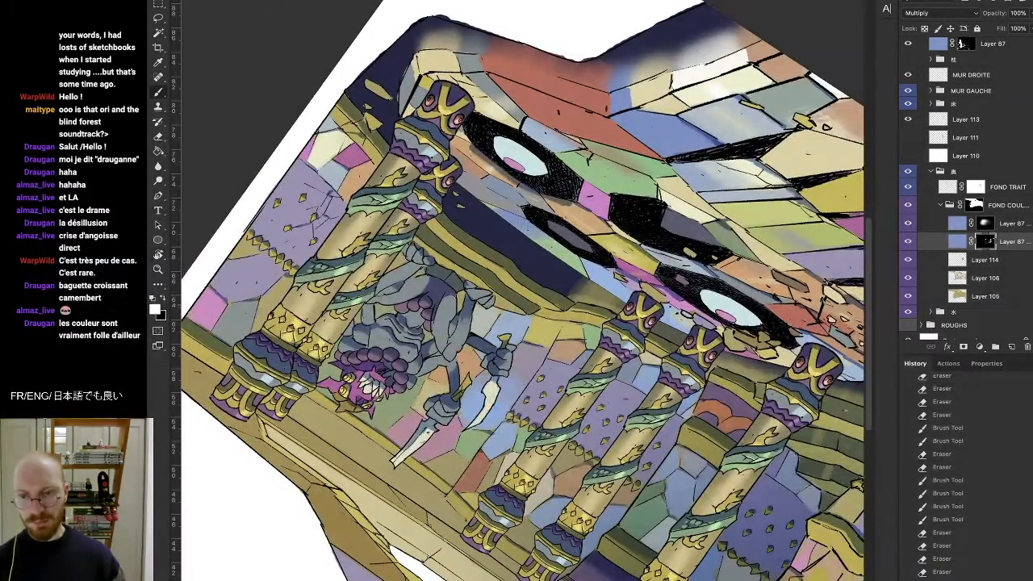
{"action": "left_click_drag", "start_coordinate": [465, 310], "coordinate": [453, 353]}
{"action": "mouse_move", "coordinate": [461, 337]}
{"action": "left_mouse_down"}
{"action": "mouse_move", "coordinate": [457, 347]}
{"action": "mouse_move", "coordinate": [460, 339]}
{"action": "left_mouse_up"}
{"action": "key", "text": "r"}
{"action": "left_click_drag", "start_coordinate": [487, 290], "coordinate": [569, 274]}
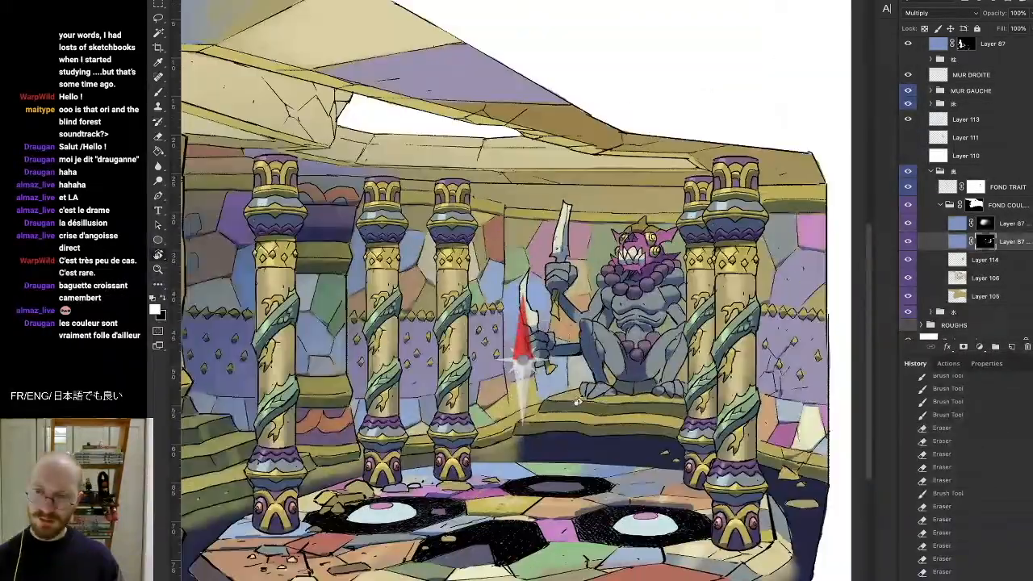
{"action": "key", "text": "e"}
{"action": "left_click_drag", "start_coordinate": [600, 321], "coordinate": [608, 336]}
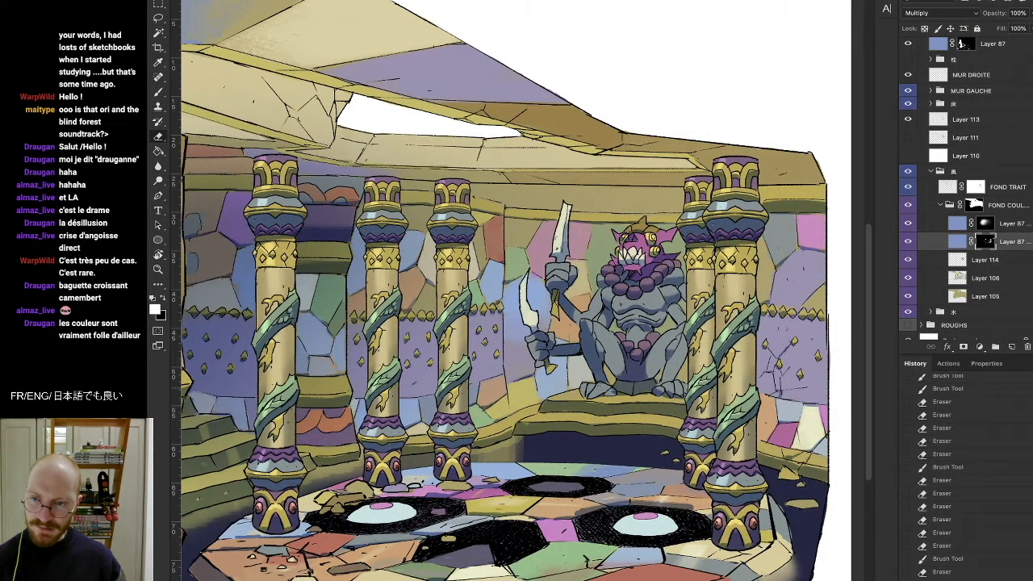
Step: Darken the statue's foot on the sword side and carve its toes with the eraser
{"action": "mouse_move", "coordinate": [595, 382]}
{"action": "left_mouse_down"}
{"action": "mouse_move", "coordinate": [599, 395]}
{"action": "mouse_move", "coordinate": [601, 386]}
{"action": "mouse_move", "coordinate": [584, 391]}
{"action": "left_mouse_up"}
{"action": "key", "text": "b"}
{"action": "left_click_drag", "start_coordinate": [588, 393], "coordinate": [589, 387]}
{"action": "key", "text": "e"}
{"action": "mouse_move", "coordinate": [590, 383]}
{"action": "left_mouse_down"}
{"action": "mouse_move", "coordinate": [608, 382]}
{"action": "mouse_move", "coordinate": [596, 392]}
{"action": "left_mouse_up"}
{"action": "key", "text": "b"}
{"action": "key", "text": "e"}
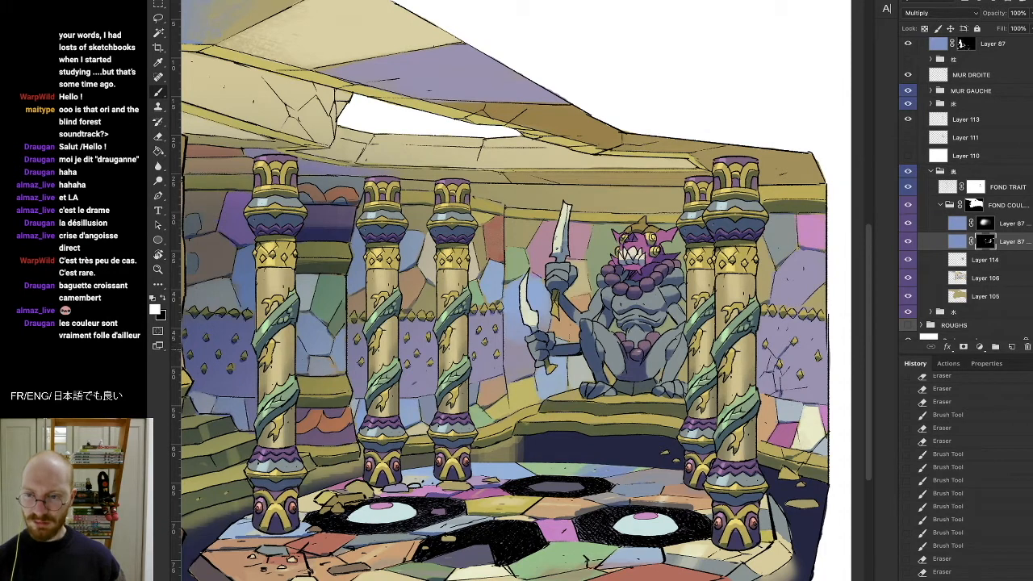
{"action": "left_click_drag", "start_coordinate": [594, 389], "coordinate": [597, 392]}
Step: Add and trim small shadows on the purple bead cluster at the statue's waist
{"action": "mouse_move", "coordinate": [645, 347]}
{"action": "left_mouse_down"}
{"action": "mouse_move", "coordinate": [660, 339]}
{"action": "mouse_move", "coordinate": [648, 351]}
{"action": "left_mouse_up"}
{"action": "key", "text": "e"}
{"action": "key", "text": "b"}
{"action": "key", "text": "e"}
{"action": "key", "text": "b"}
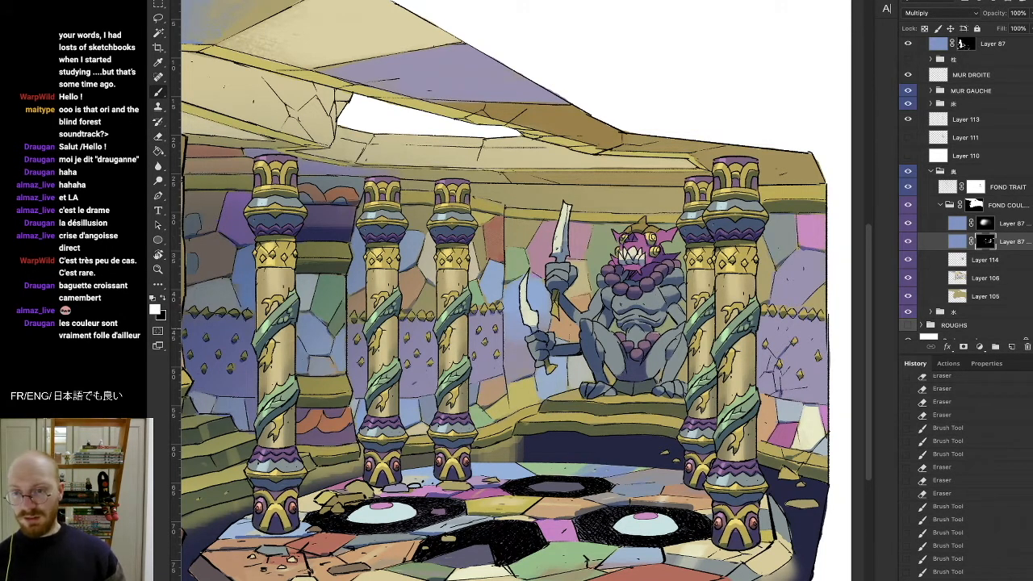
Step: Shade the thigh, knee and shin of the statue's leg beside the right pillars, correcting the shape with the eraser
{"action": "left_click_drag", "start_coordinate": [669, 342], "coordinate": [686, 343]}
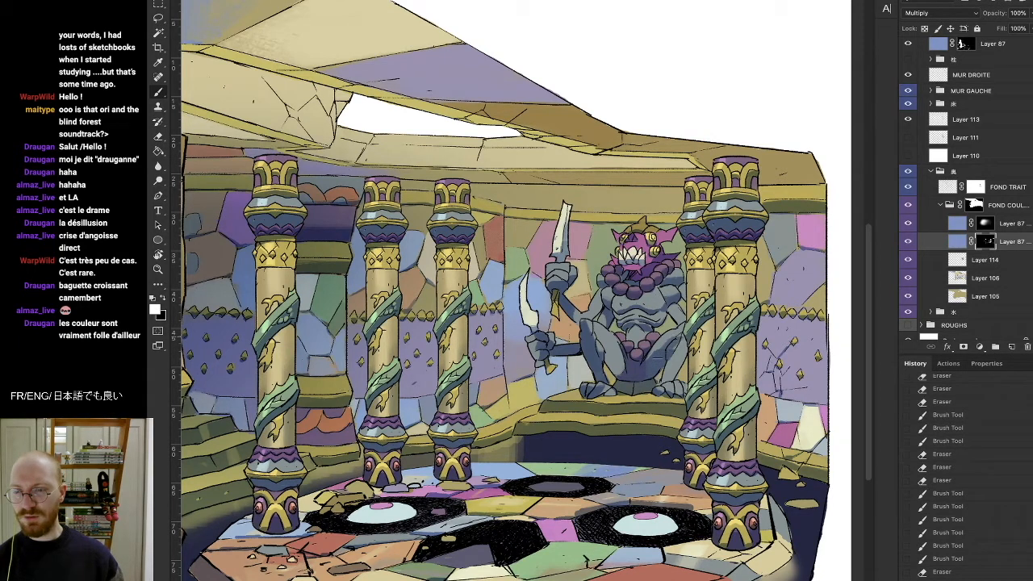
{"action": "left_click_drag", "start_coordinate": [679, 337], "coordinate": [665, 347]}
{"action": "left_click_drag", "start_coordinate": [676, 338], "coordinate": [647, 363]}
{"action": "key", "text": "e"}
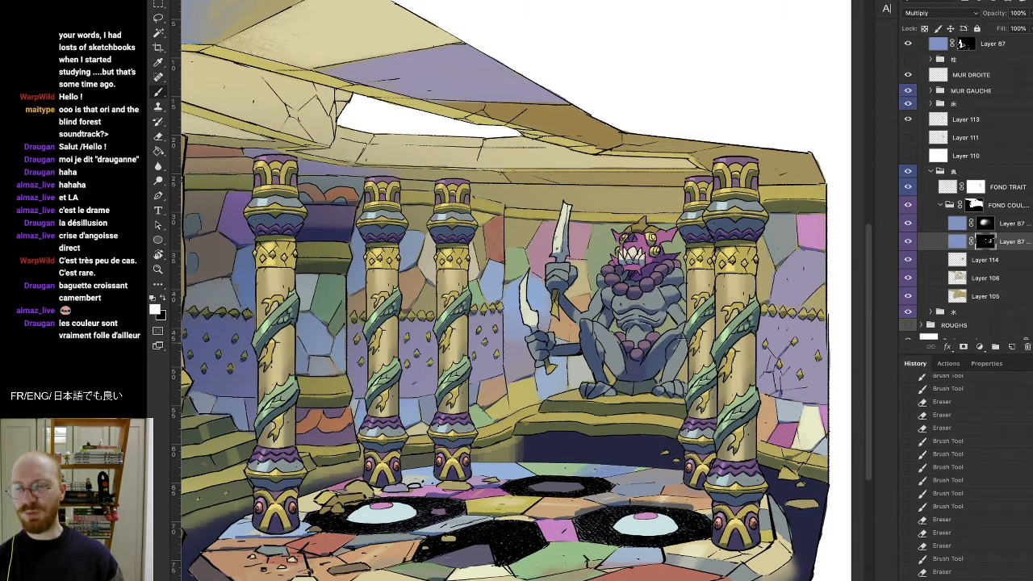
{"action": "left_click_drag", "start_coordinate": [676, 332], "coordinate": [668, 347]}
{"action": "key", "text": "b"}
{"action": "mouse_move", "coordinate": [674, 339]}
{"action": "left_mouse_down"}
{"action": "mouse_move", "coordinate": [653, 356]}
{"action": "mouse_move", "coordinate": [667, 350]}
{"action": "mouse_move", "coordinate": [667, 380]}
{"action": "left_mouse_up"}
{"action": "key", "text": "e"}
{"action": "key", "text": "b"}
{"action": "left_click_drag", "start_coordinate": [677, 367], "coordinate": [668, 378]}
{"action": "left_click_drag", "start_coordinate": [687, 343], "coordinate": [670, 351]}
{"action": "key", "text": "e"}
{"action": "key", "text": "b"}
{"action": "left_click_drag", "start_coordinate": [680, 341], "coordinate": [665, 384]}
{"action": "key", "text": "e"}
{"action": "key", "text": "b"}
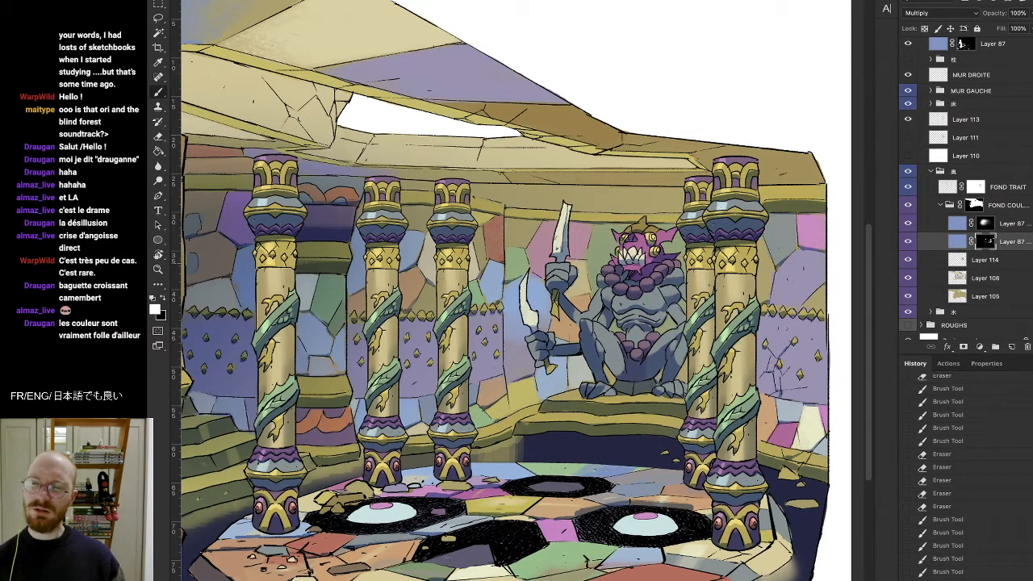
Step: Paint shadows into the folds of the statue's lower belly and trim them
{"action": "key", "text": "e"}
{"action": "key", "text": "b"}
{"action": "left_click_drag", "start_coordinate": [650, 332], "coordinate": [642, 337]}
{"action": "key", "text": "e"}
{"action": "key", "text": "b"}
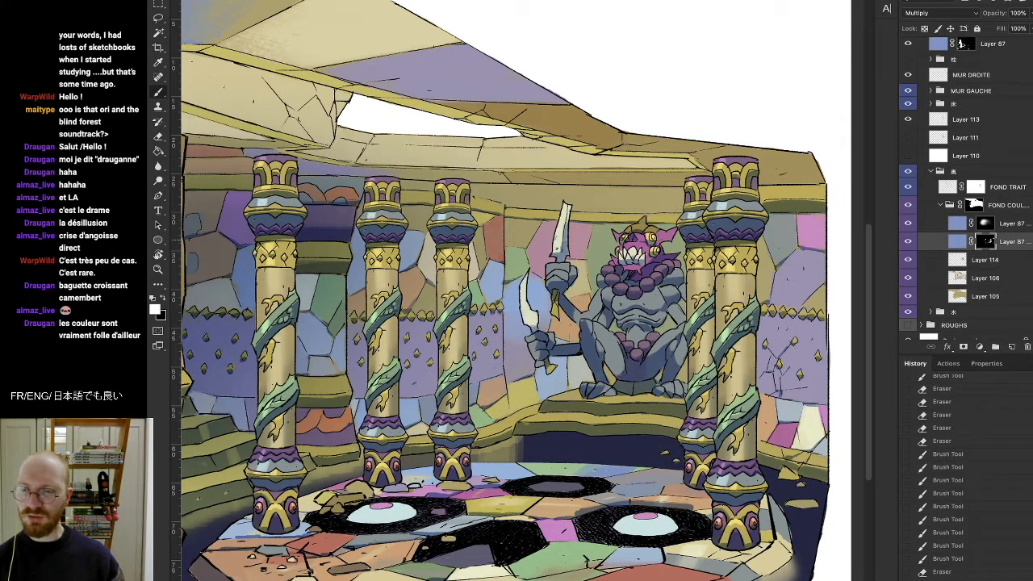
{"action": "key", "text": "e"}
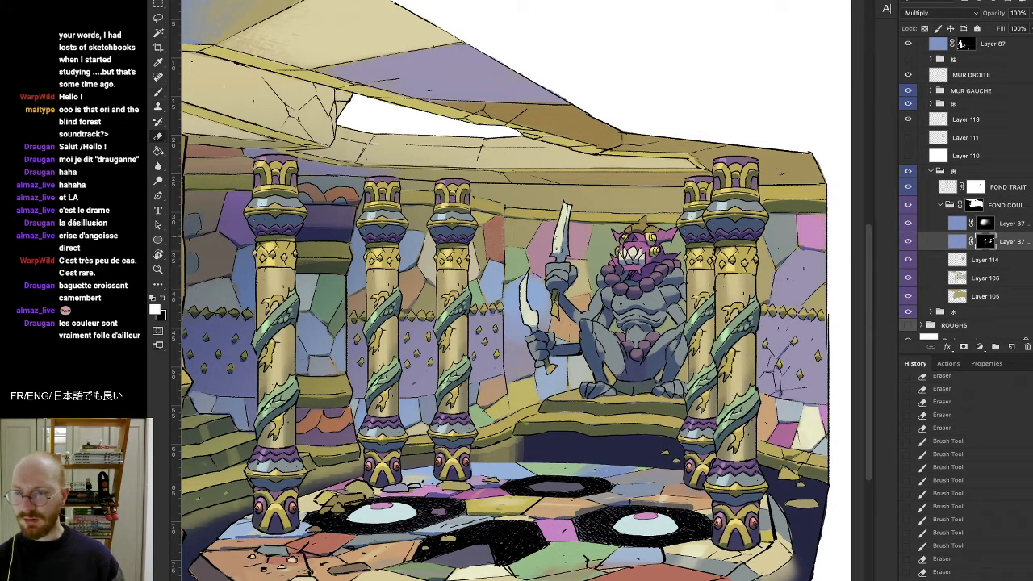
{"action": "key", "text": "b"}
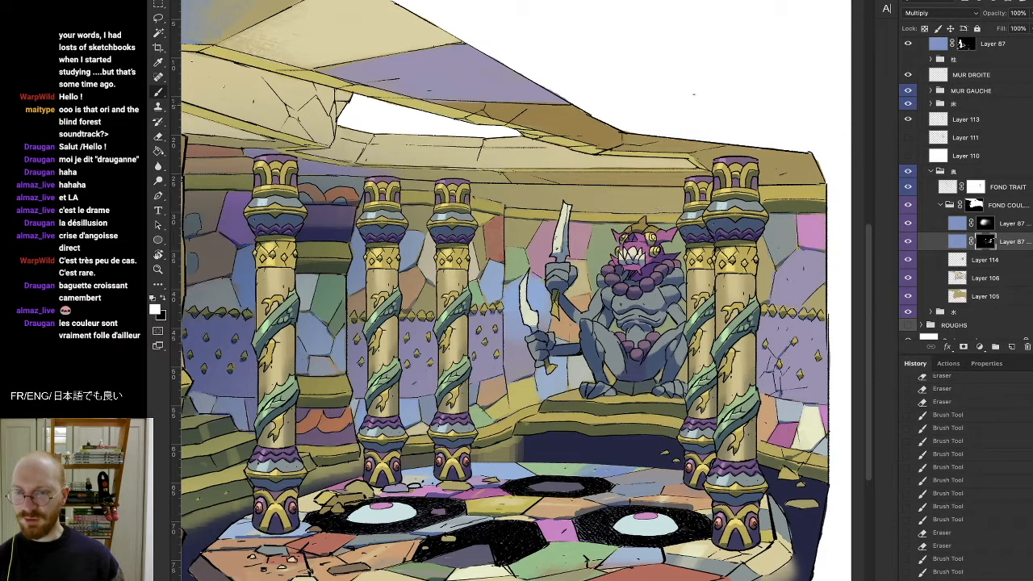
Step: Shade the flank of the statue's torso below the chest on the sword side
{"action": "key", "text": "e"}
{"action": "left_click_drag", "start_coordinate": [597, 302], "coordinate": [605, 317]}
{"action": "key", "text": "b"}
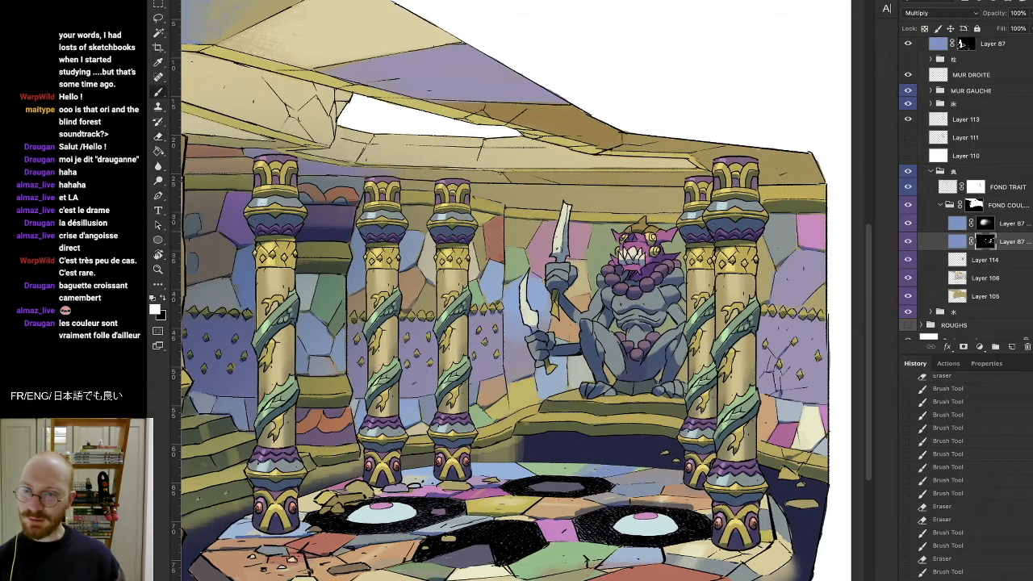
{"action": "left_click_drag", "start_coordinate": [598, 304], "coordinate": [605, 317]}
{"action": "key", "text": "e"}
{"action": "key", "text": "r"}
{"action": "mouse_move", "coordinate": [625, 189]}
{"action": "left_mouse_down"}
{"action": "mouse_move", "coordinate": [582, 172]}
{"action": "mouse_move", "coordinate": [635, 162]}
{"action": "left_mouse_up"}
{"action": "key", "text": "b"}
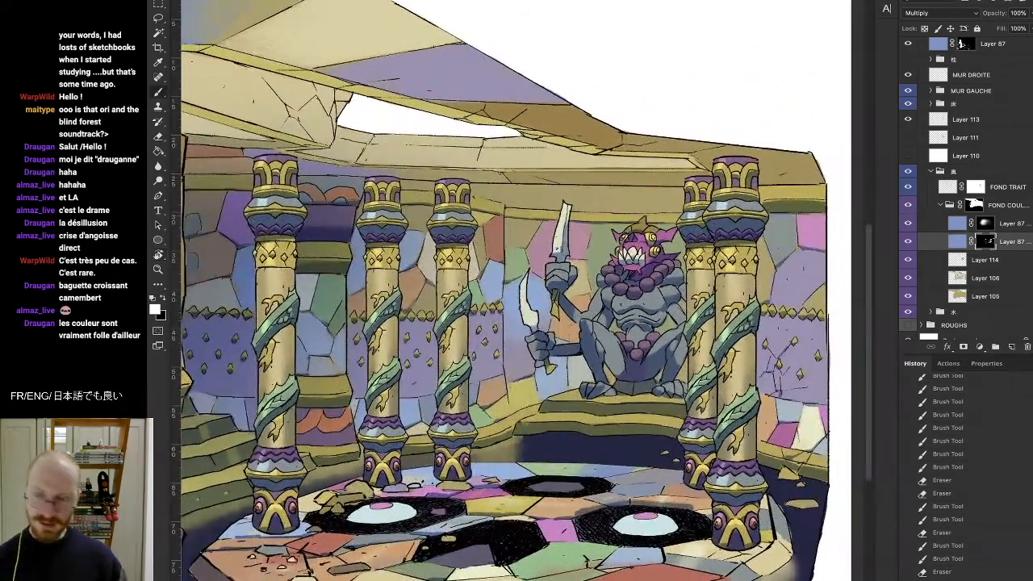
{"action": "left_click_drag", "start_coordinate": [598, 313], "coordinate": [604, 320]}
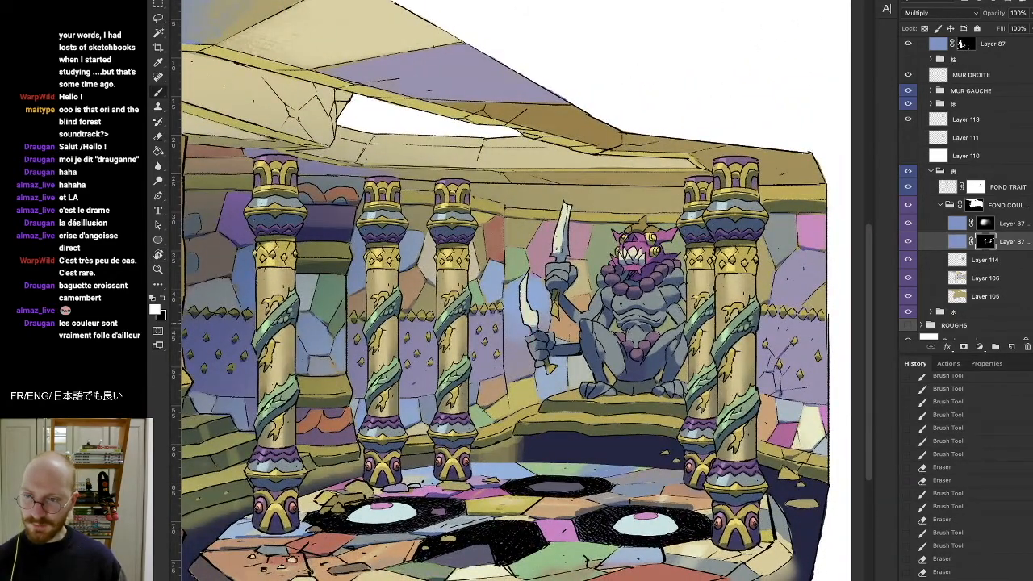
Step: With the canvas rotated, refine the shadows on the statue's thigh and belly using brush and eraser
{"action": "key", "text": "r"}
{"action": "left_click_drag", "start_coordinate": [629, 271], "coordinate": [501, 211]}
{"action": "key", "text": "b"}
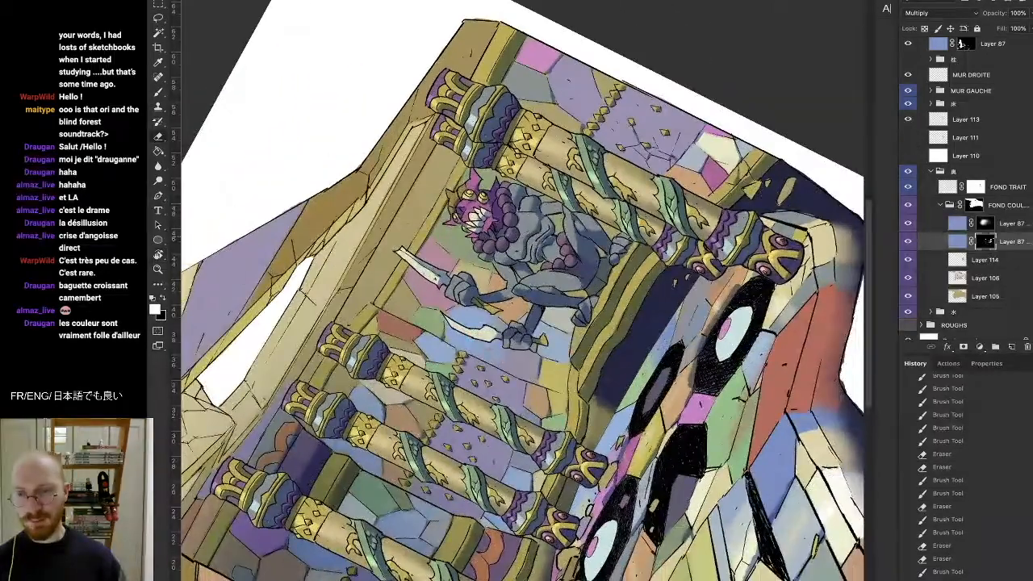
{"action": "left_click_drag", "start_coordinate": [524, 278], "coordinate": [531, 286]}
{"action": "key", "text": "e"}
{"action": "left_click_drag", "start_coordinate": [526, 244], "coordinate": [532, 239]}
{"action": "key", "text": "b"}
{"action": "left_click_drag", "start_coordinate": [595, 502], "coordinate": [589, 510]}
{"action": "left_click_drag", "start_coordinate": [445, 523], "coordinate": [427, 539]}
{"action": "key", "text": "e"}
{"action": "left_click_drag", "start_coordinate": [442, 521], "coordinate": [448, 526]}
{"action": "key", "text": "b"}
{"action": "key", "text": "e"}
{"action": "left_click_drag", "start_coordinate": [564, 211], "coordinate": [566, 217]}
{"action": "key", "text": "r"}
{"action": "left_click_drag", "start_coordinate": [499, 199], "coordinate": [687, 220]}
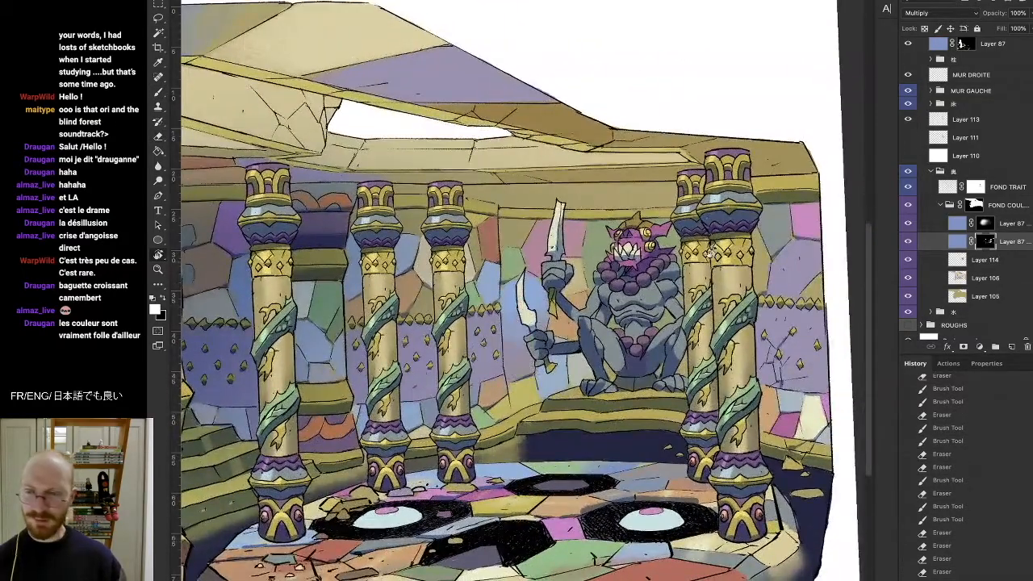
Step: With the canvas turned sideways, darken the area between the statue's legs and clean up its edges
{"action": "left_click_drag", "start_coordinate": [719, 265], "coordinate": [449, 155]}
{"action": "key", "text": "b"}
{"action": "left_click_drag", "start_coordinate": [524, 274], "coordinate": [523, 266]}
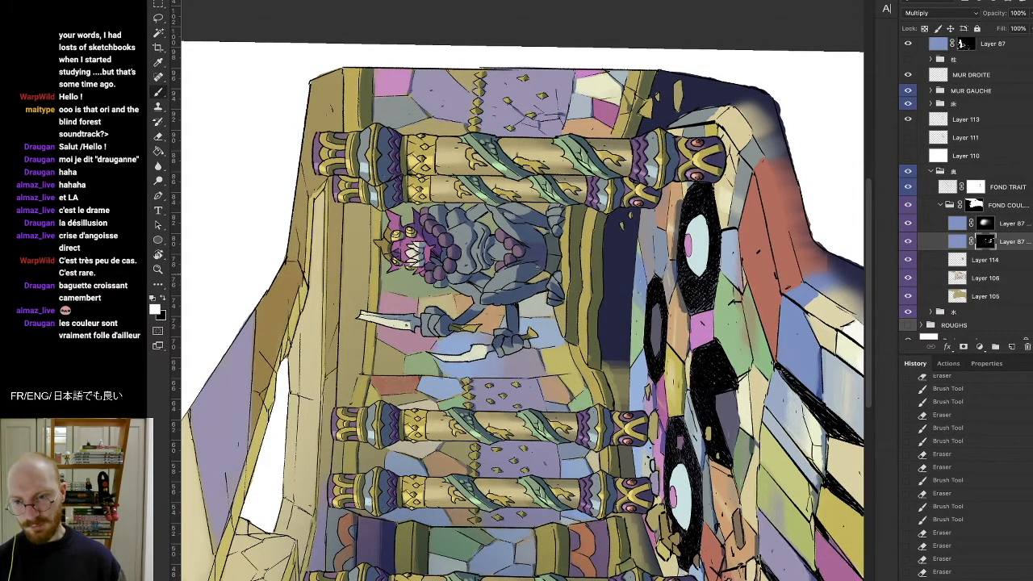
{"action": "key", "text": "e"}
{"action": "mouse_move", "coordinate": [523, 269]}
{"action": "left_mouse_down"}
{"action": "mouse_move", "coordinate": [526, 259]}
{"action": "mouse_move", "coordinate": [516, 276]}
{"action": "mouse_move", "coordinate": [530, 245]}
{"action": "left_mouse_up"}
{"action": "key", "text": "b"}
{"action": "key", "text": "e"}
{"action": "key", "text": "b"}
{"action": "key", "text": "e"}
{"action": "key", "text": "b"}
{"action": "key", "text": "e"}
{"action": "key", "text": "r"}
{"action": "mouse_move", "coordinate": [552, 230]}
{"action": "left_mouse_down"}
{"action": "mouse_move", "coordinate": [590, 242]}
{"action": "mouse_move", "coordinate": [652, 384]}
{"action": "mouse_move", "coordinate": [660, 368]}
{"action": "mouse_move", "coordinate": [665, 388]}
{"action": "left_mouse_up"}
{"action": "key", "text": "b"}
{"action": "key", "text": "e"}
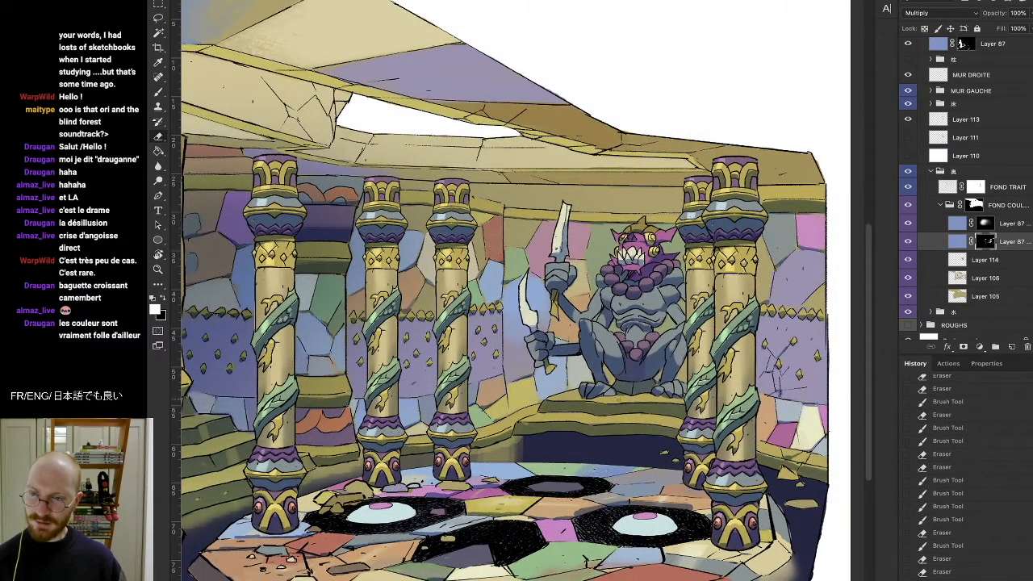
Step: Refine the shadows on the steps of the platform beneath the statue
{"action": "left_click_drag", "start_coordinate": [566, 412], "coordinate": [580, 412]}
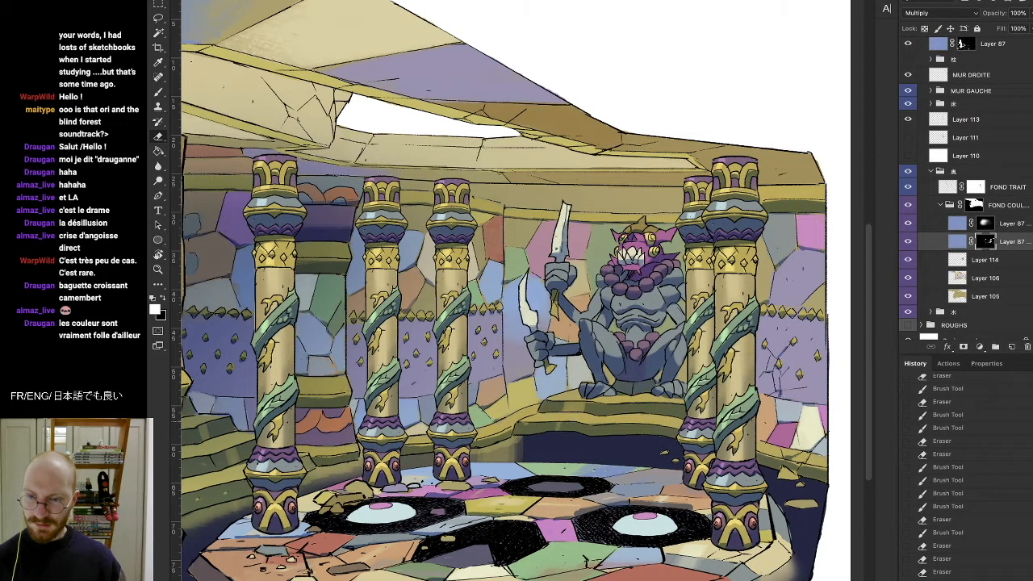
{"action": "left_click_drag", "start_coordinate": [563, 425], "coordinate": [570, 423]}
{"action": "key", "text": "b"}
{"action": "key", "text": "e"}
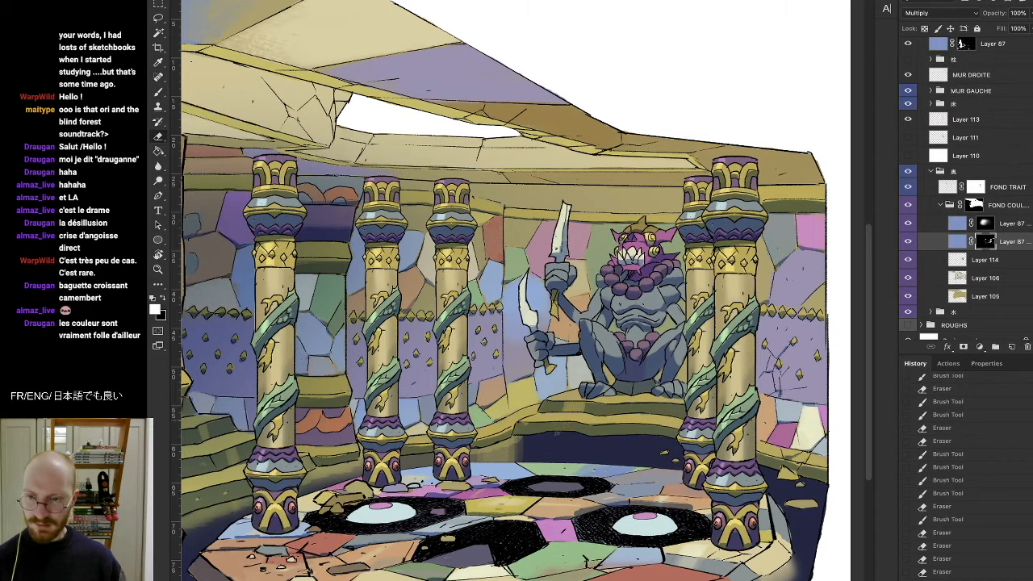
{"action": "key", "text": "b"}
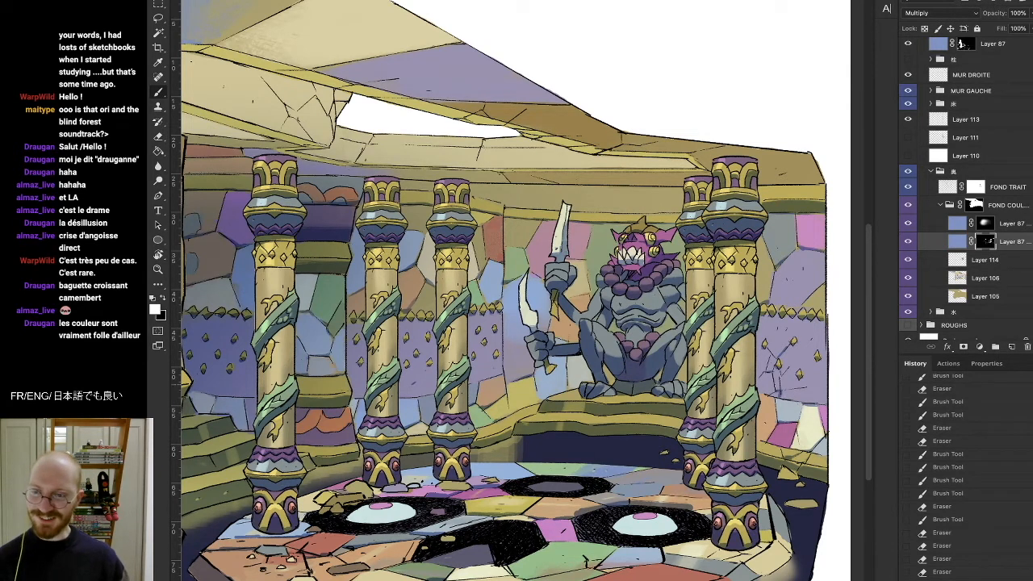
{"action": "left_click_drag", "start_coordinate": [518, 448], "coordinate": [523, 439]}
{"action": "key", "text": "e"}
{"action": "key", "text": "b"}
Step: Shade the stone ledge along the wall behind the right pillars
{"action": "left_click_drag", "start_coordinate": [546, 391], "coordinate": [563, 254]}
{"action": "left_click_drag", "start_coordinate": [445, 420], "coordinate": [559, 373]}
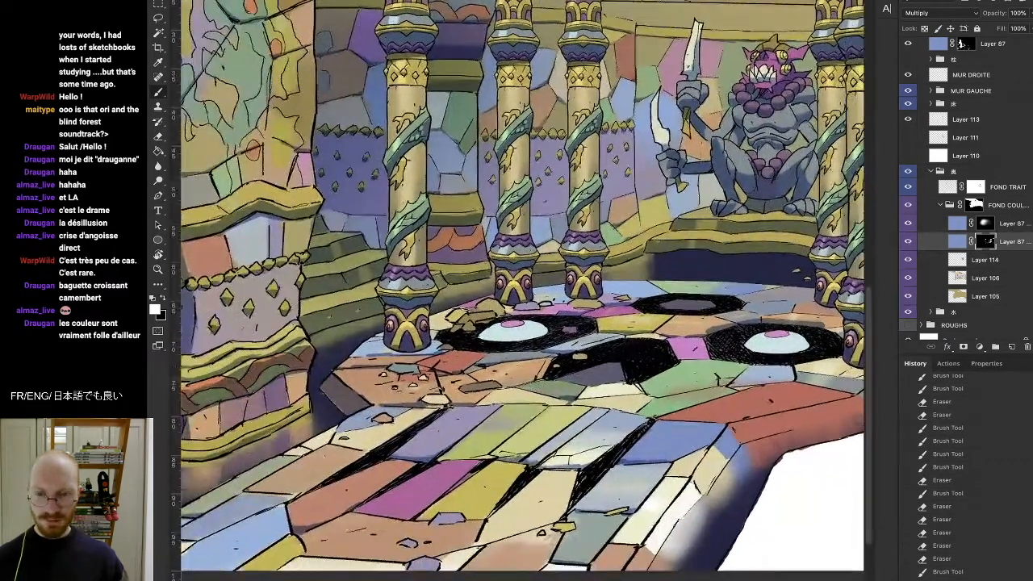
{"action": "left_click_drag", "start_coordinate": [633, 390], "coordinate": [590, 394]}
{"action": "left_click_drag", "start_coordinate": [798, 357], "coordinate": [711, 321]}
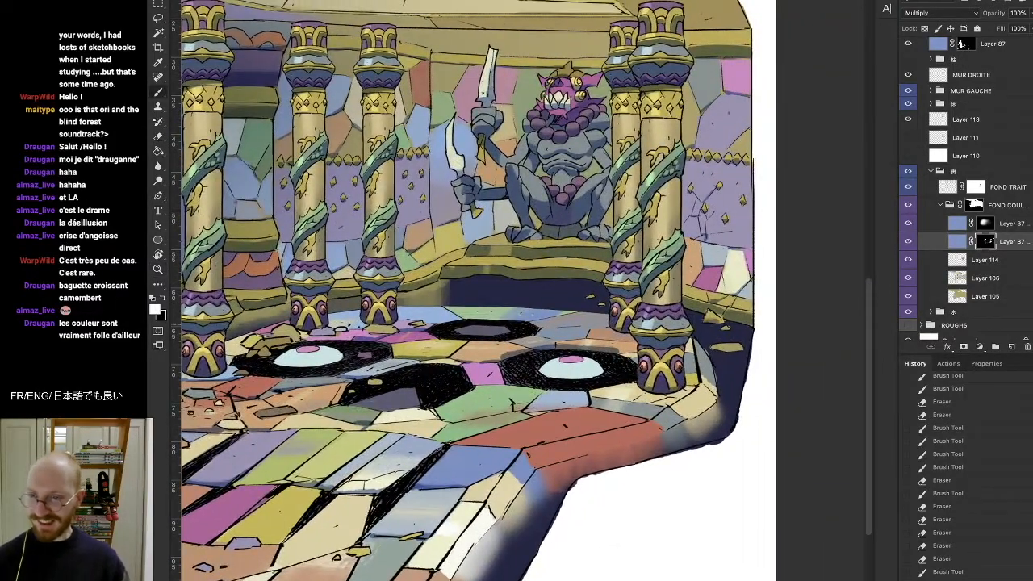
{"action": "mouse_move", "coordinate": [718, 325]}
{"action": "left_mouse_down"}
{"action": "mouse_move", "coordinate": [727, 339]}
{"action": "mouse_move", "coordinate": [716, 349]}
{"action": "mouse_move", "coordinate": [739, 348]}
{"action": "mouse_move", "coordinate": [730, 344]}
{"action": "left_mouse_up"}
{"action": "key", "text": "e"}
{"action": "key", "text": "b"}
Step: Zoom out to examine the shading across the whole temple interior
{"action": "left_click", "coordinate": [158, 268]}
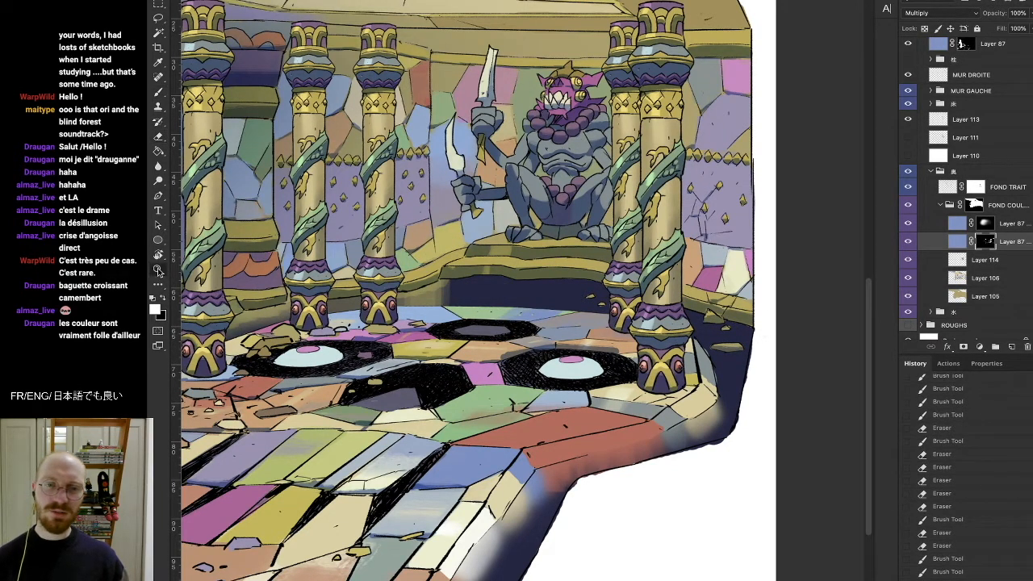
{"action": "left_click", "coordinate": [609, 322], "text": "alt"}
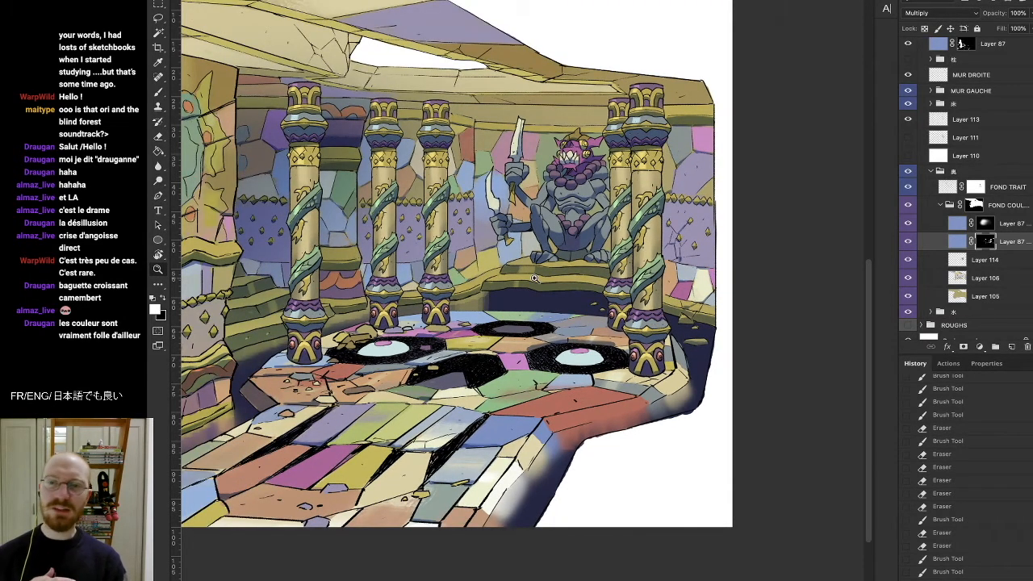
{"action": "key", "text": "b"}
{"action": "key", "text": "z"}
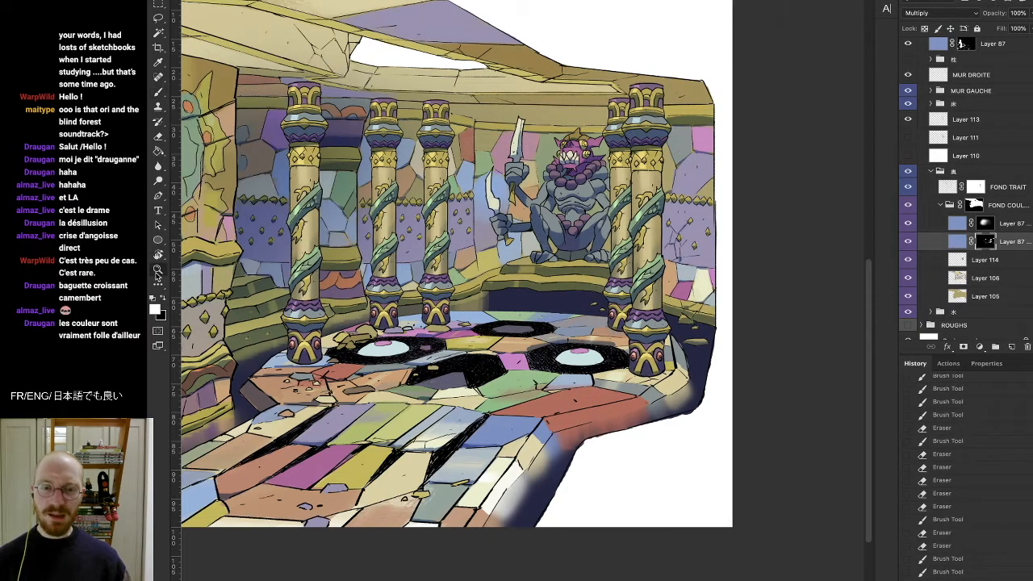
Step: Compare the temple interior with the MUR DROITE layer and Layer 113 each hidden and shown
{"action": "left_click", "coordinate": [484, 339], "text": "alt"}
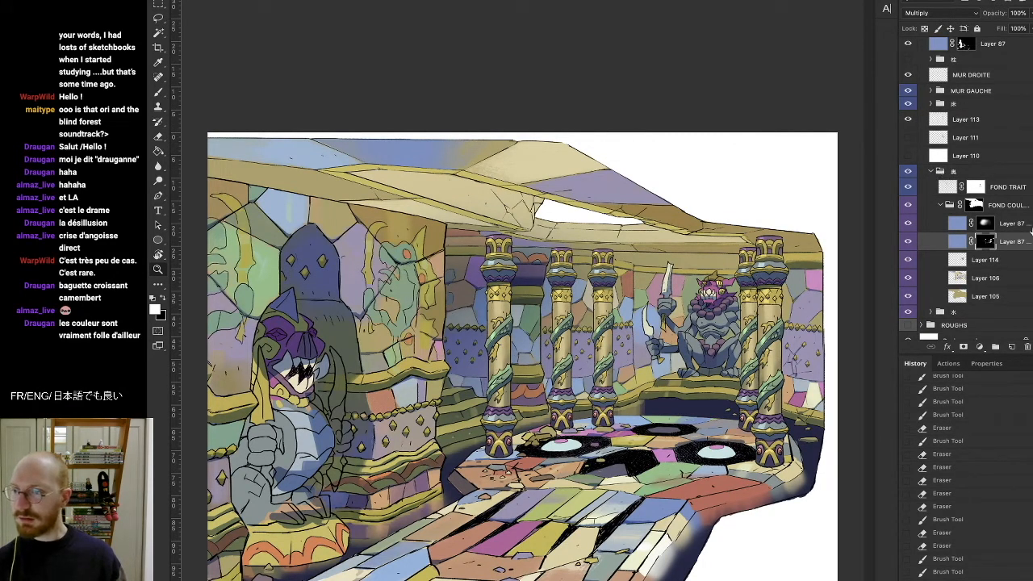
{"action": "left_click", "coordinate": [1001, 260]}
{"action": "left_click", "coordinate": [1018, 277]}
{"action": "scroll", "coordinate": [967, 146], "scroll_direction": "up", "scroll_amount": 3}
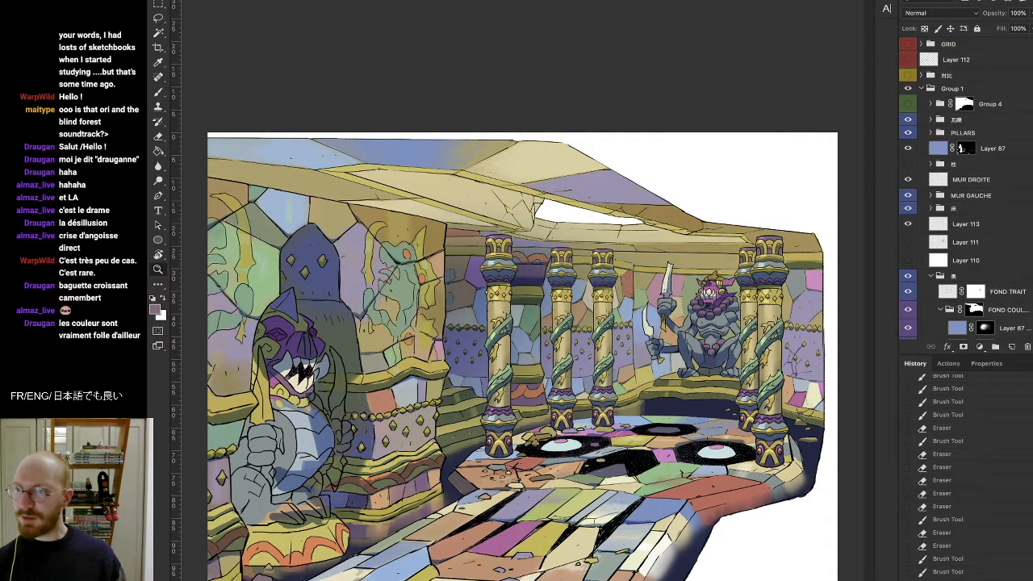
{"action": "left_click", "coordinate": [912, 180]}
{"action": "left_click", "coordinate": [912, 179]}
{"action": "left_click", "coordinate": [911, 225]}
{"action": "left_click", "coordinate": [911, 225]}
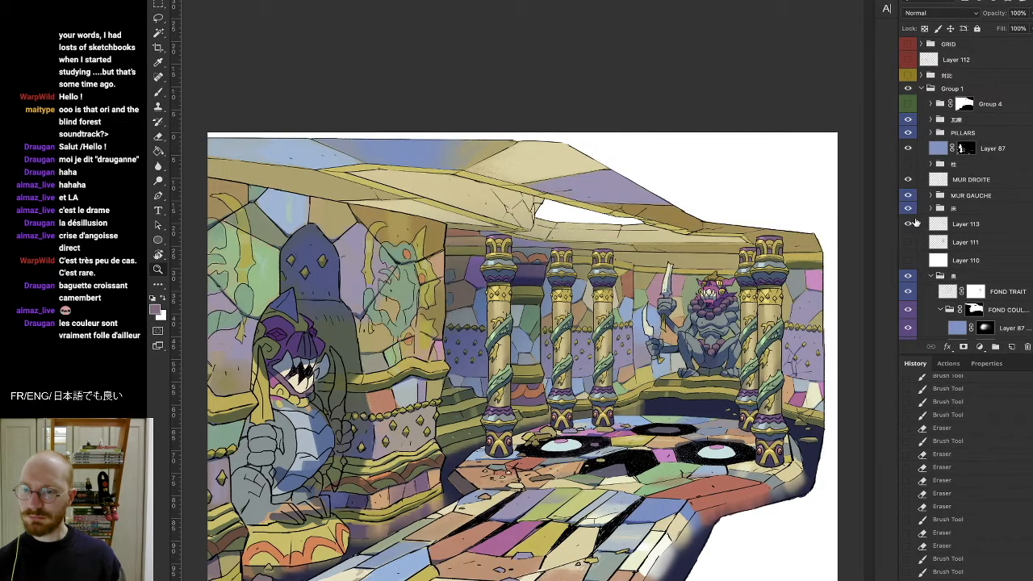
{"action": "key", "text": "b"}
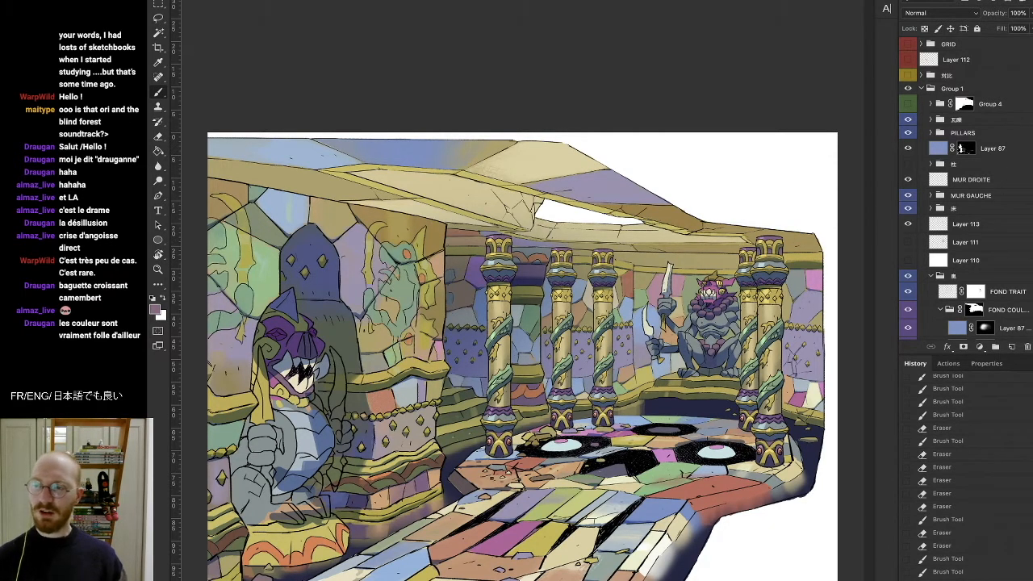
{"action": "scroll", "coordinate": [960, 266], "scroll_direction": "down", "scroll_amount": 3}
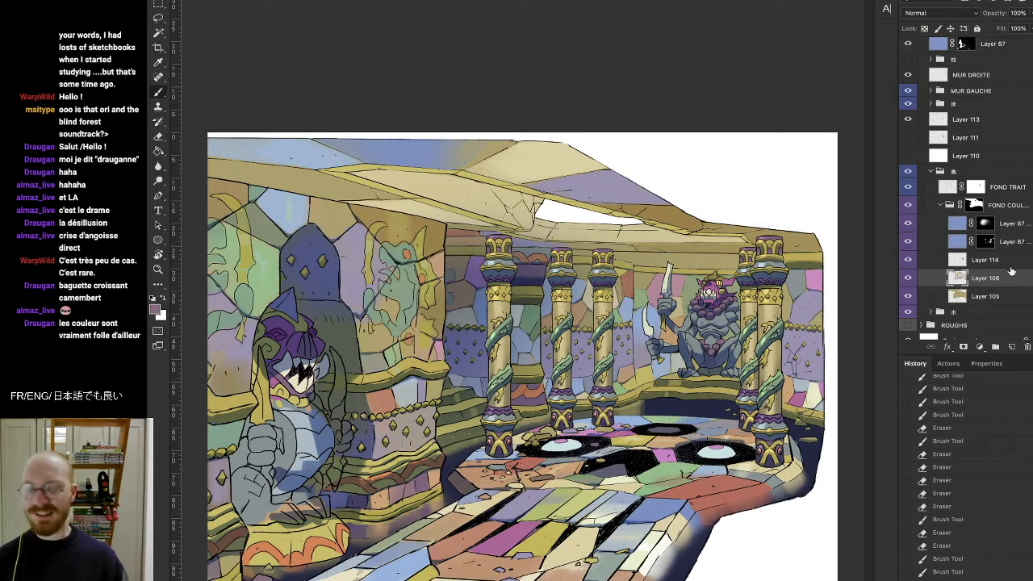
Step: Compare the background with each of its two Multiply shadow layers hidden and shown
{"action": "left_click", "coordinate": [152, 298]}
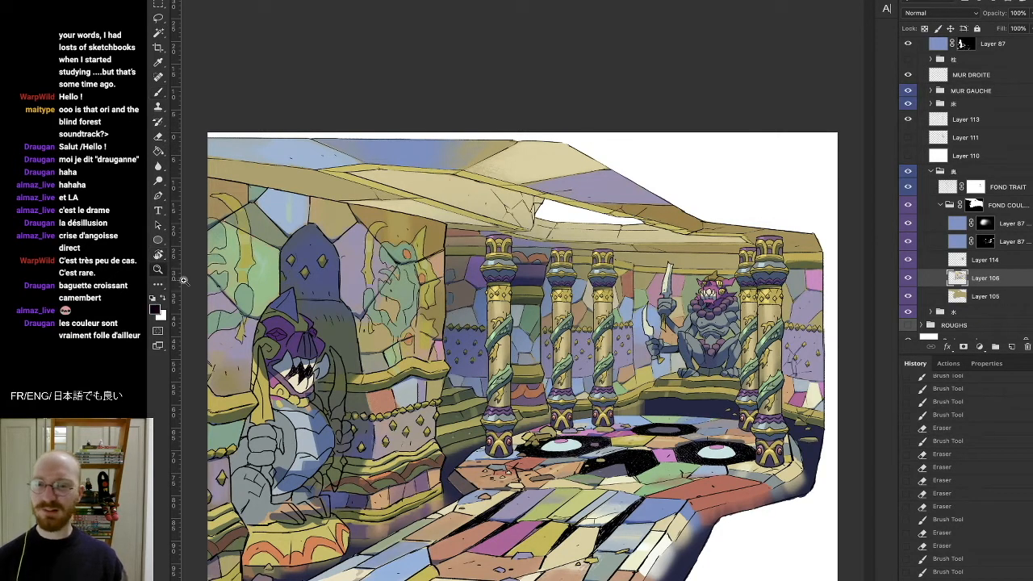
{"action": "left_click", "coordinate": [907, 223]}
{"action": "left_click", "coordinate": [907, 223]}
{"action": "left_click", "coordinate": [907, 242]}
{"action": "left_click", "coordinate": [907, 241]}
Step: Try another brush on the upper Multiply layer's mask to shade the wall beside the right pillars
{"action": "left_click", "coordinate": [981, 226]}
{"action": "key", "text": "b"}
{"action": "right_click", "coordinate": [541, 289]}
{"action": "left_click", "coordinate": [249, 352]}
{"action": "left_click", "coordinate": [258, 370]}
{"action": "left_click", "coordinate": [461, 91]}
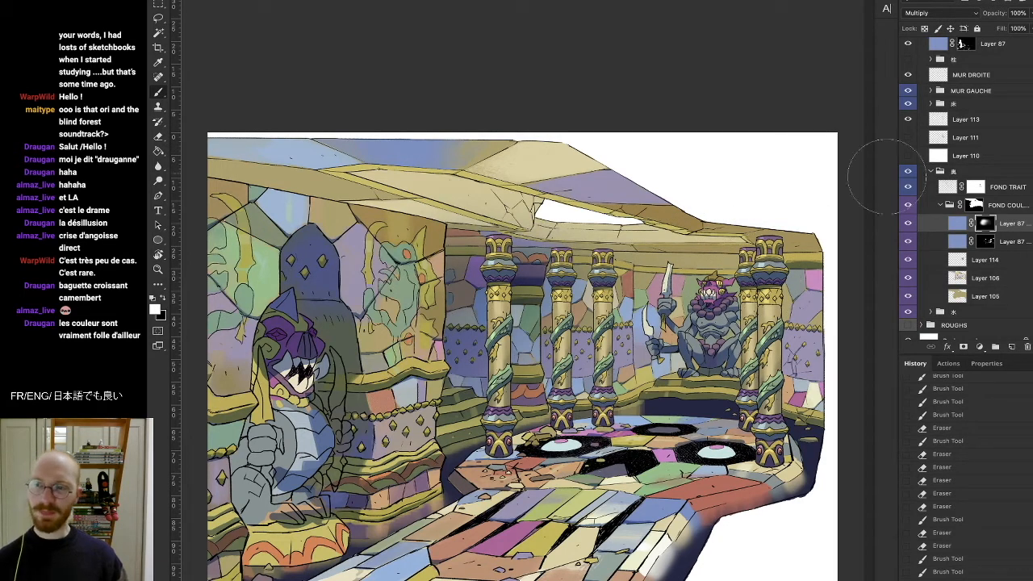
{"action": "left_click", "coordinate": [908, 223]}
{"action": "left_click", "coordinate": [909, 224]}
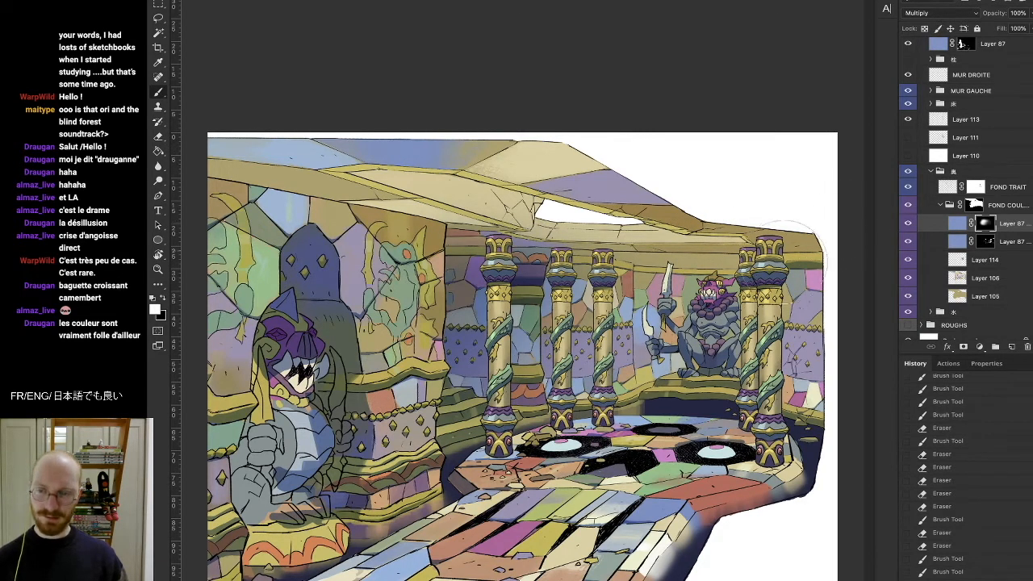
{"action": "mouse_move", "coordinate": [801, 282]}
{"action": "left_mouse_down"}
{"action": "mouse_move", "coordinate": [816, 219]}
{"action": "mouse_move", "coordinate": [806, 310]}
{"action": "mouse_move", "coordinate": [835, 327]}
{"action": "left_mouse_up"}
{"action": "key", "text": "ctrl+z"}
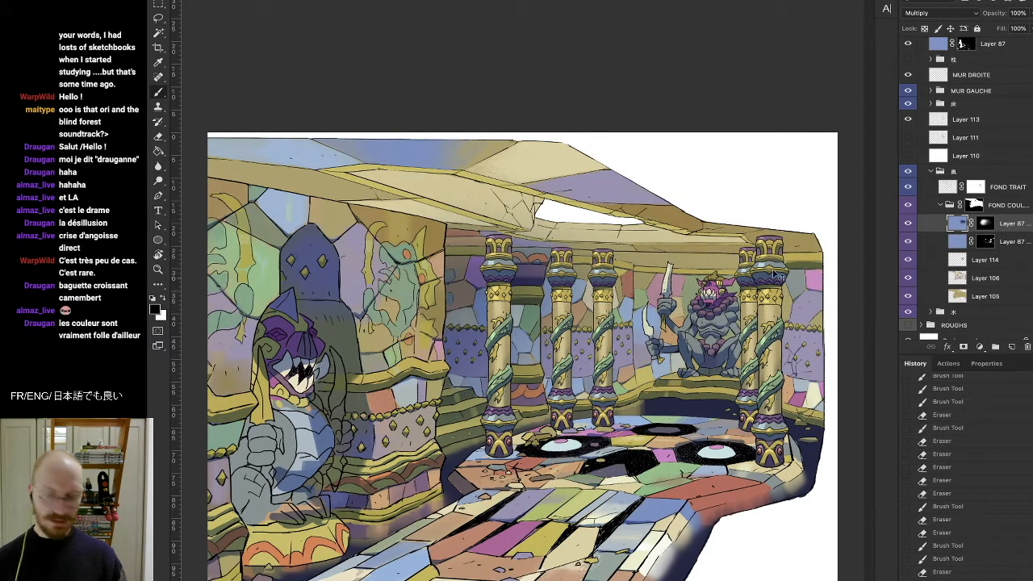
Step: Reselect the upper shadow layer's mask and check what each shadow layer adds to the scene
{"action": "left_click", "coordinate": [985, 222]}
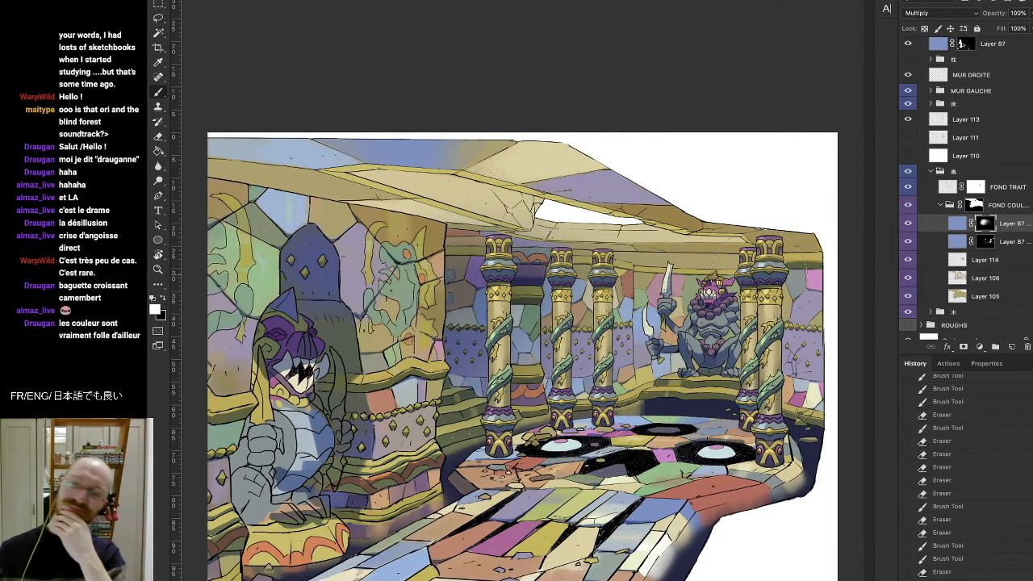
{"action": "left_click", "coordinate": [908, 223]}
{"action": "left_click", "coordinate": [907, 224]}
{"action": "left_click", "coordinate": [909, 241]}
{"action": "left_click", "coordinate": [909, 241]}
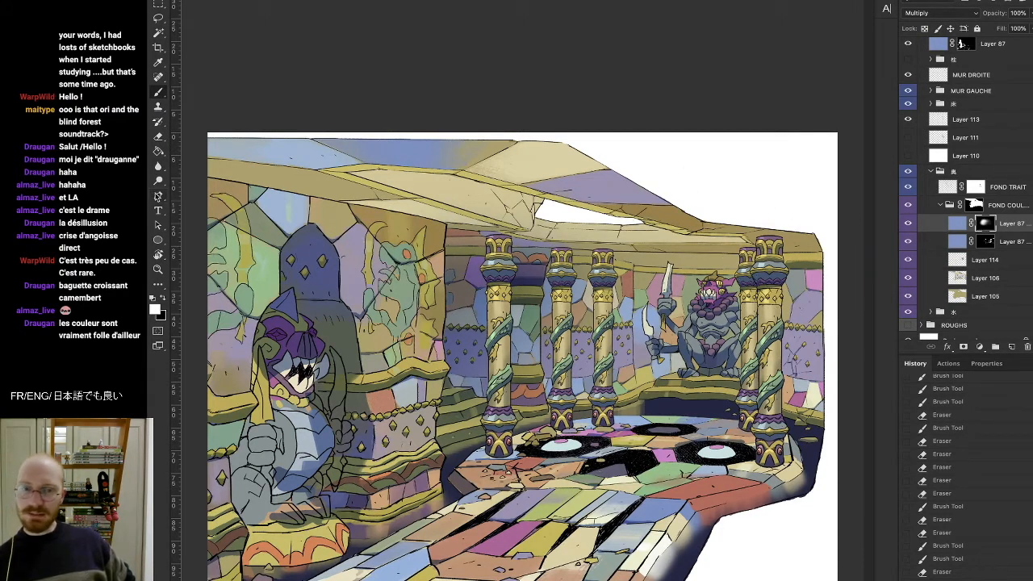
Step: Examine the shading of the pillars, statue and back walls up close and across the full image
{"action": "left_click", "coordinate": [159, 270]}
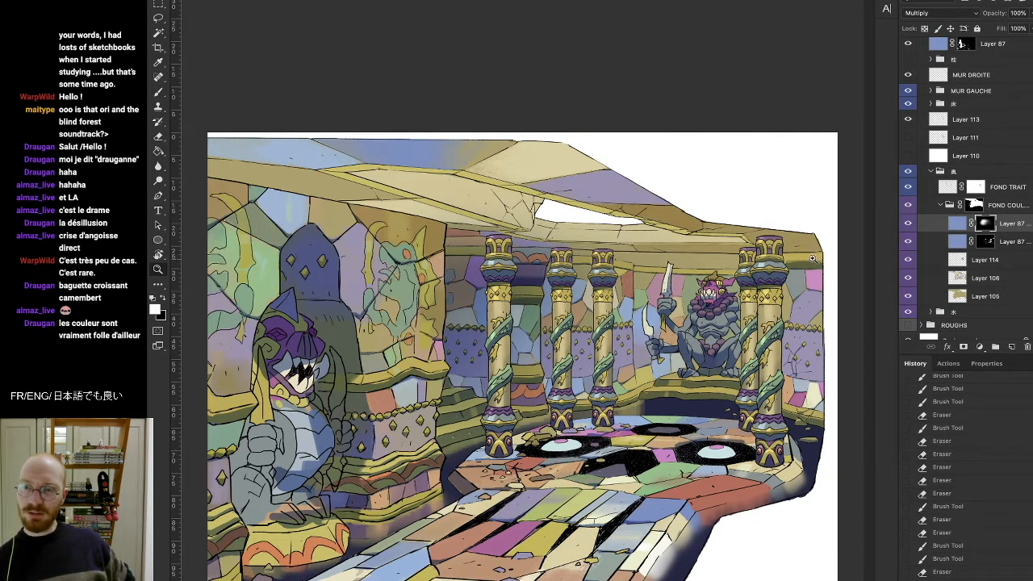
{"action": "left_click_drag", "start_coordinate": [811, 258], "coordinate": [849, 250]}
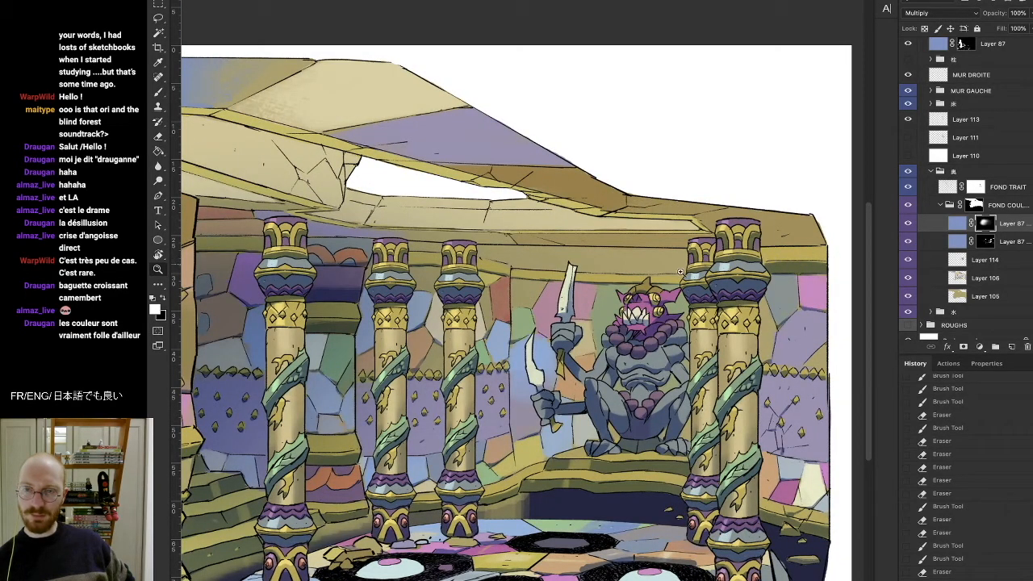
{"action": "left_click_drag", "start_coordinate": [434, 253], "coordinate": [388, 262]}
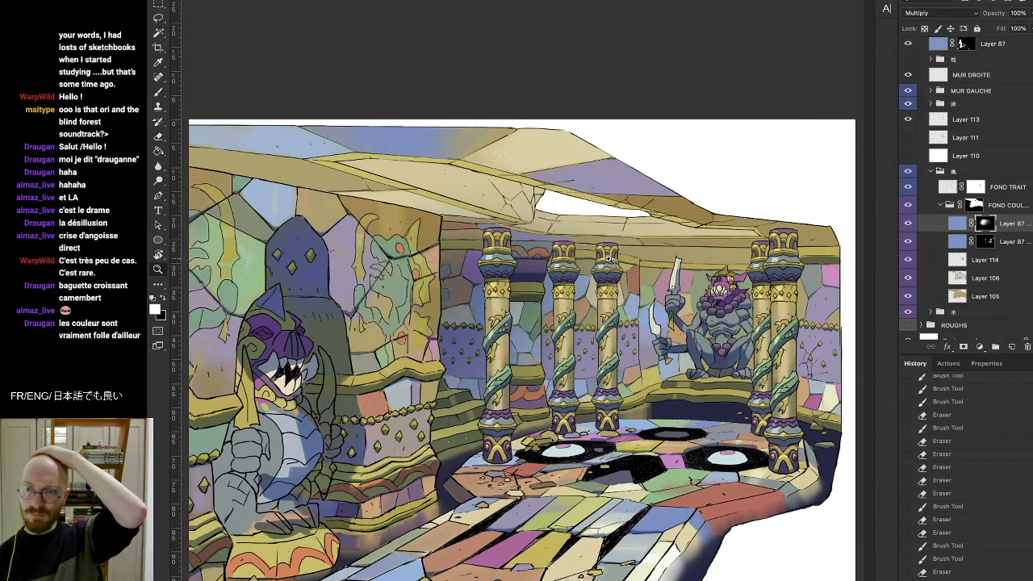
{"action": "left_click", "coordinate": [605, 259]}
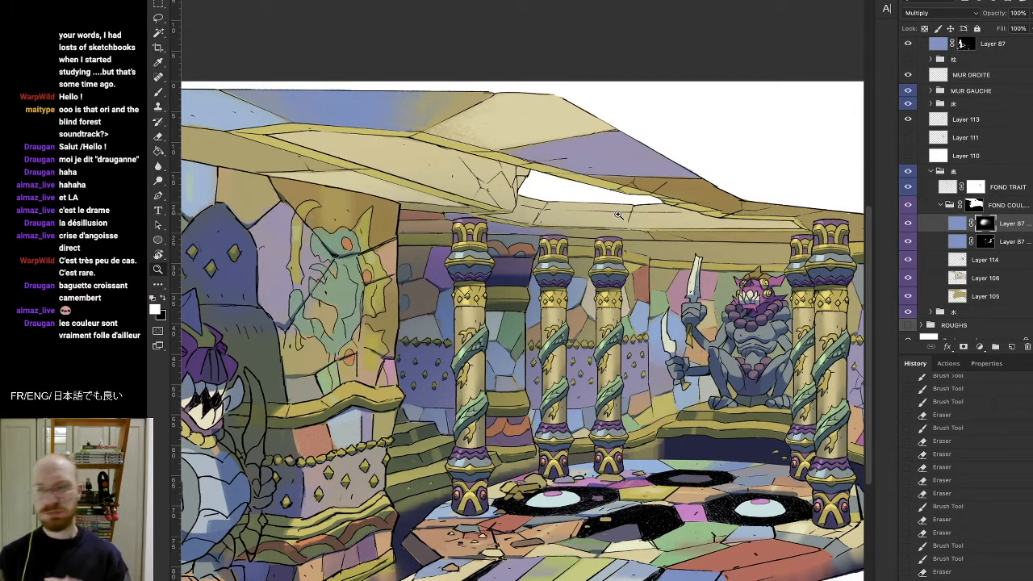
{"action": "left_click", "coordinate": [680, 304], "text": "alt"}
{"action": "left_click", "coordinate": [664, 310]}
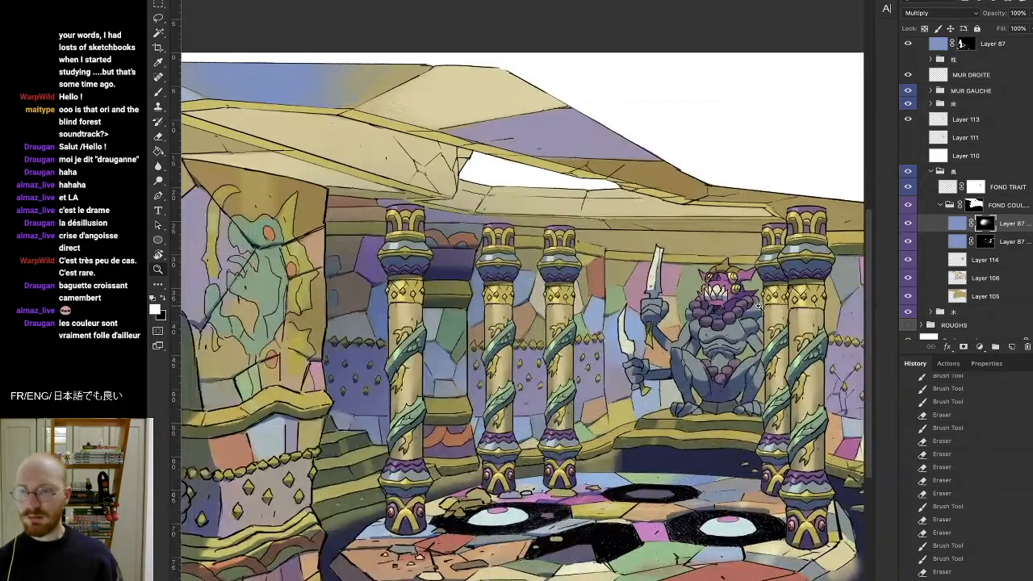
{"action": "left_click", "coordinate": [756, 305], "text": "alt"}
{"action": "left_click", "coordinate": [754, 305]}
{"action": "left_click", "coordinate": [750, 306], "text": "alt"}
{"action": "left_click", "coordinate": [732, 310], "text": "alt"}
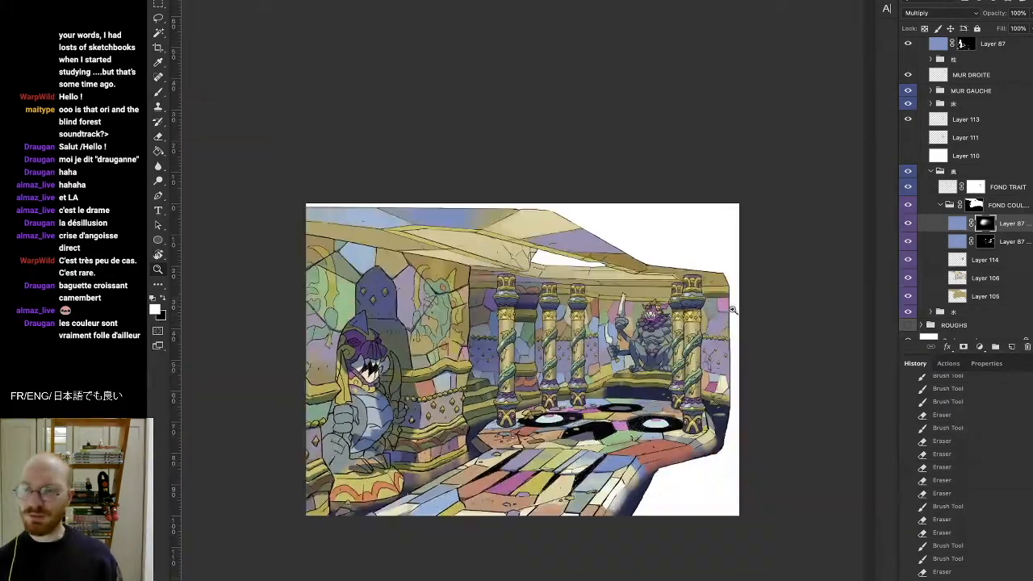
{"action": "left_click_drag", "start_coordinate": [690, 318], "coordinate": [732, 296]}
{"action": "left_click_drag", "start_coordinate": [650, 299], "coordinate": [708, 289]}
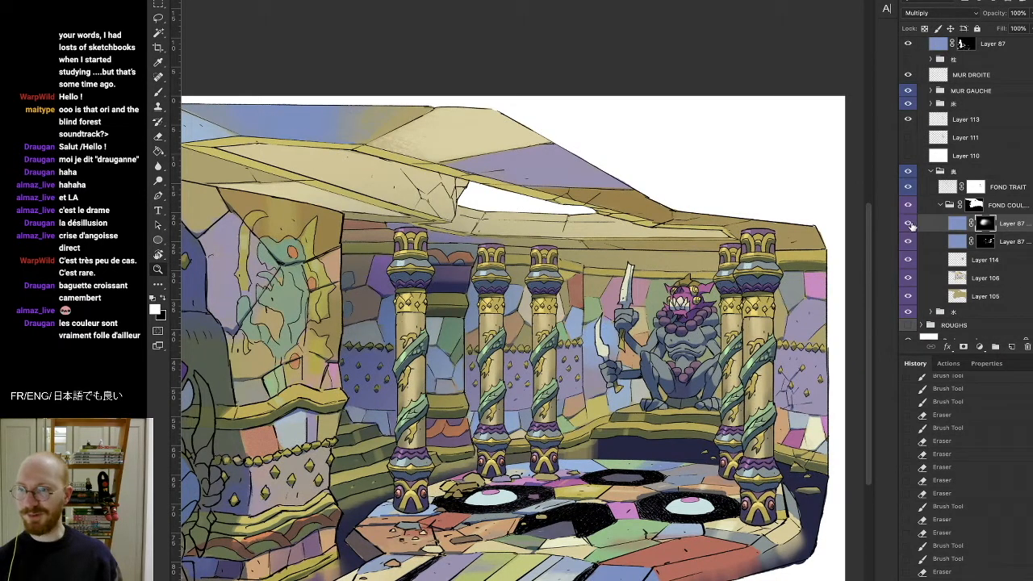
Step: Select the FOND TRAIT line-art layer and hide the background's colour group
{"action": "left_click", "coordinate": [909, 120]}
{"action": "left_click", "coordinate": [909, 119]}
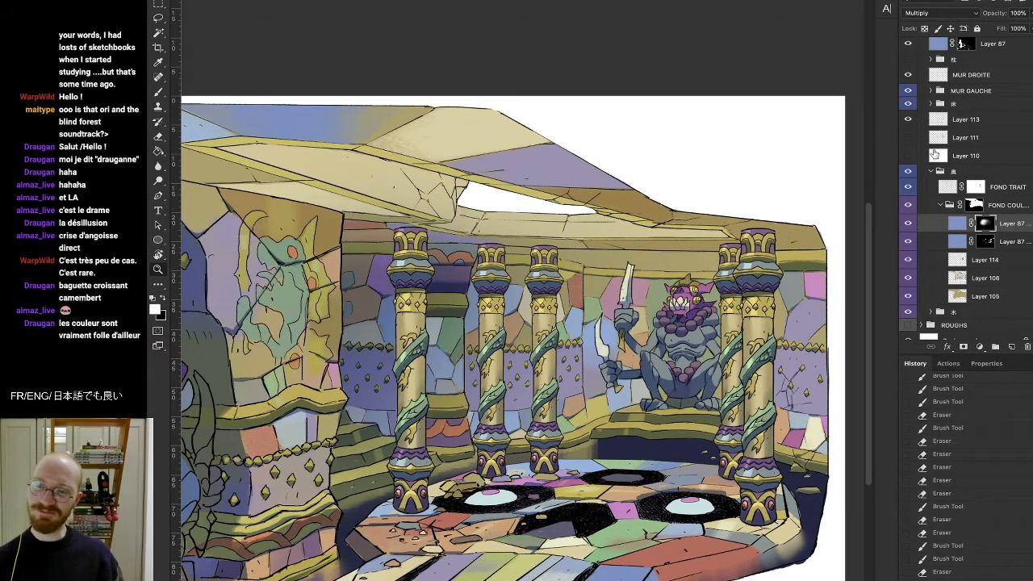
{"action": "left_click", "coordinate": [909, 187]}
{"action": "left_click", "coordinate": [908, 187]}
{"action": "left_click", "coordinate": [939, 189]}
{"action": "left_click", "coordinate": [909, 206]}
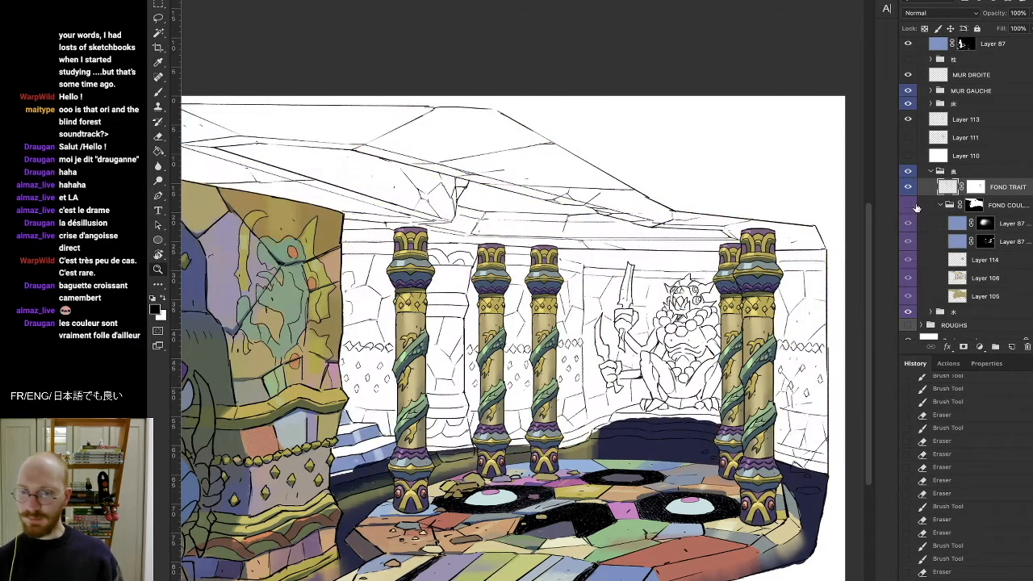
Step: With the canvas tilted, choose suitable presets for the Brush and the Eraser for inking line work
{"action": "key", "text": "r"}
{"action": "mouse_move", "coordinate": [692, 206]}
{"action": "left_mouse_down"}
{"action": "mouse_move", "coordinate": [613, 161]}
{"action": "mouse_move", "coordinate": [517, 153]}
{"action": "left_mouse_up"}
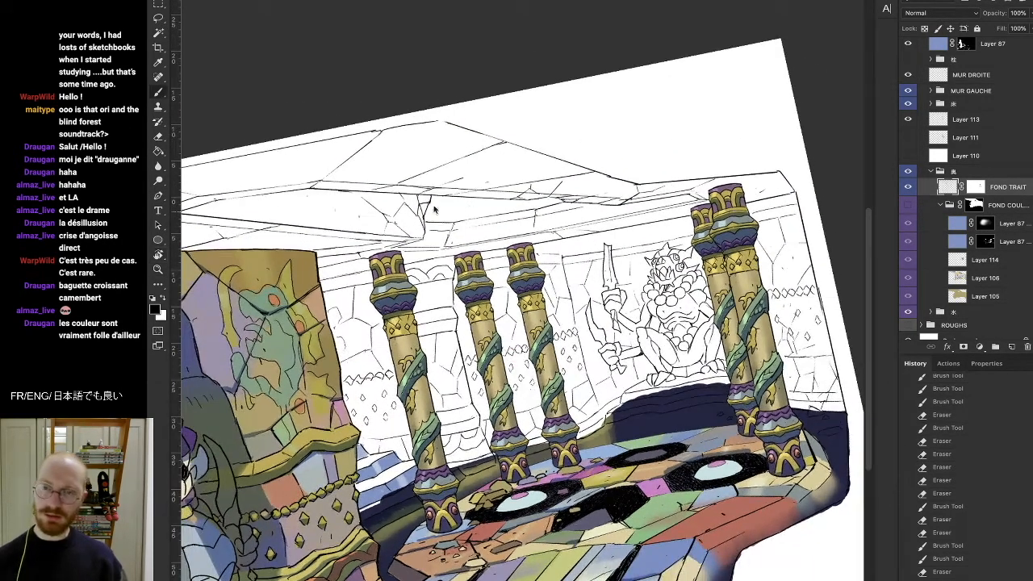
{"action": "right_click", "coordinate": [468, 207]}
{"action": "double_click", "coordinate": [243, 286]}
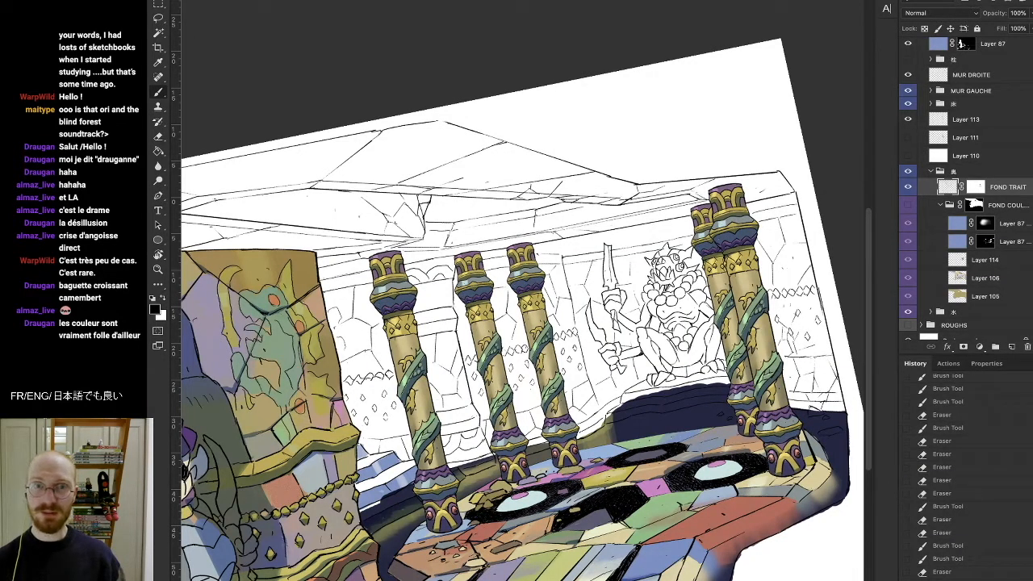
{"action": "left_click", "coordinate": [294, 1]}
{"action": "left_click", "coordinate": [164, 22]}
{"action": "left_click", "coordinate": [161, 5]}
{"action": "left_click", "coordinate": [161, 269]}
{"action": "key", "text": "e"}
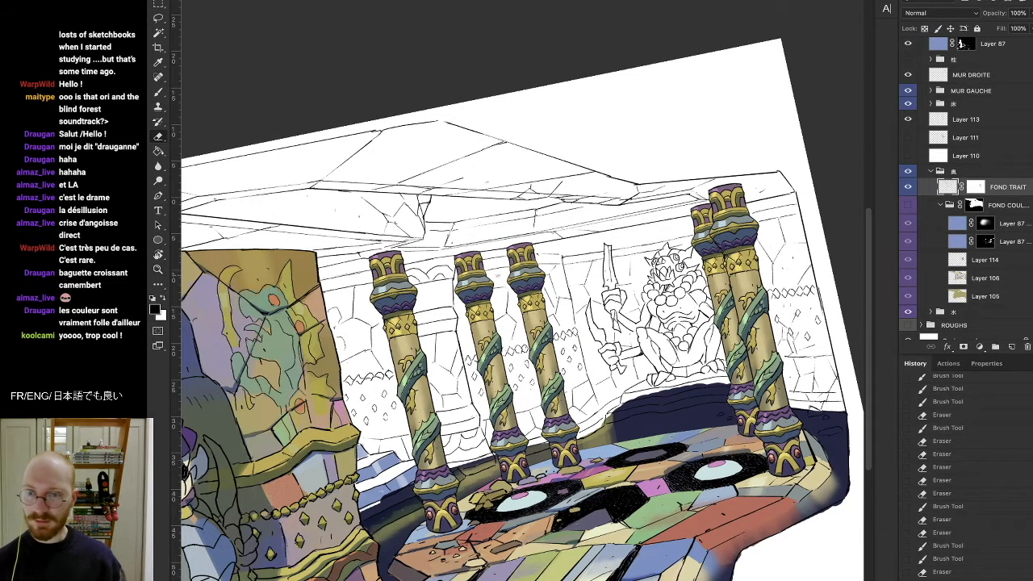
{"action": "right_click", "coordinate": [499, 268]}
{"action": "double_click", "coordinate": [261, 295]}
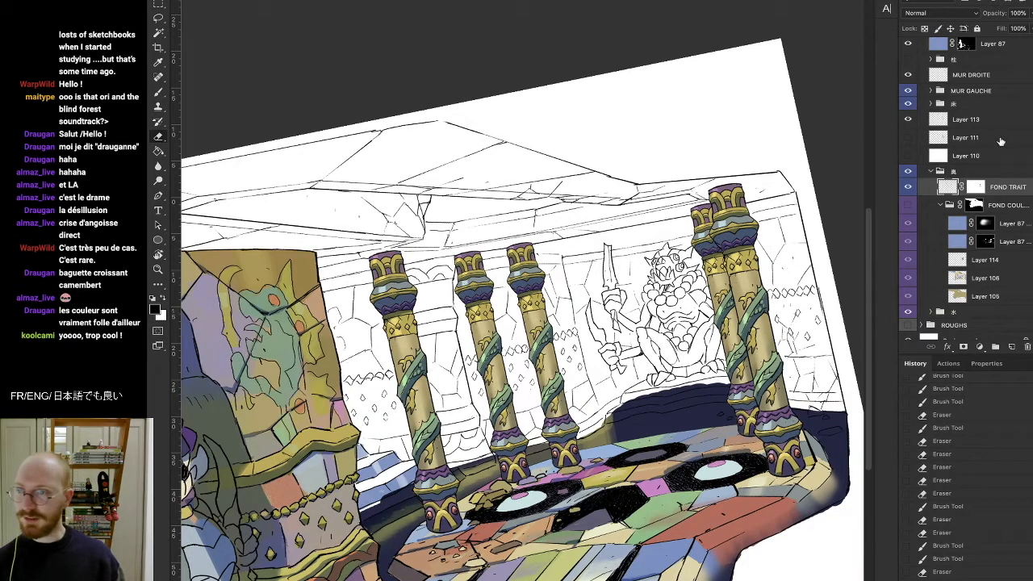
Step: Lower the FOND TRAIT layer's opacity to 45% and add a new layer above it
{"action": "left_click", "coordinate": [1029, 13]}
{"action": "left_click", "coordinate": [1003, 28]}
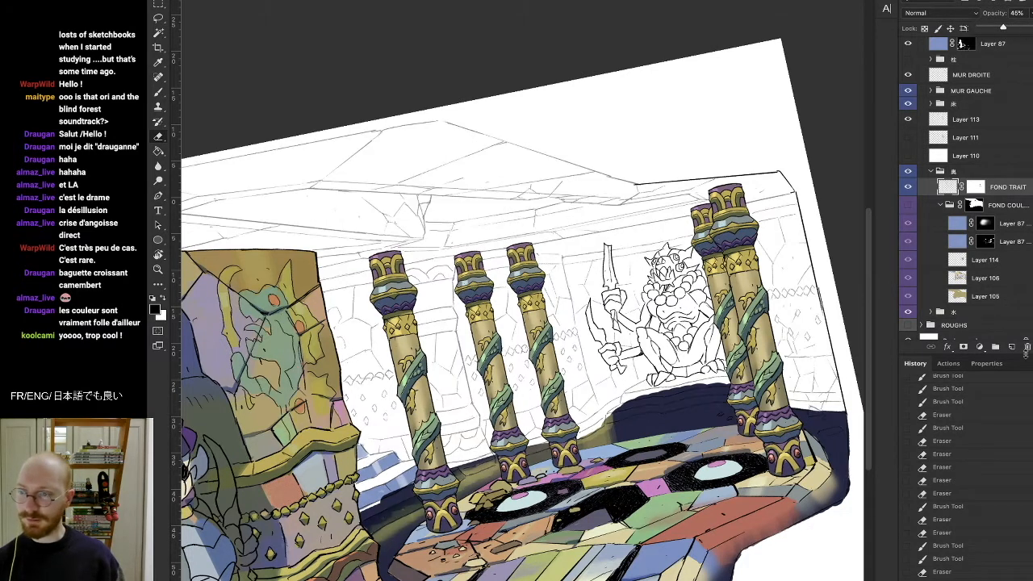
{"action": "left_click", "coordinate": [1011, 347]}
Step: Ink the end corner and upper edge of a wall moulding behind the third pillar, rotating the canvas to suit
{"action": "key", "text": "b"}
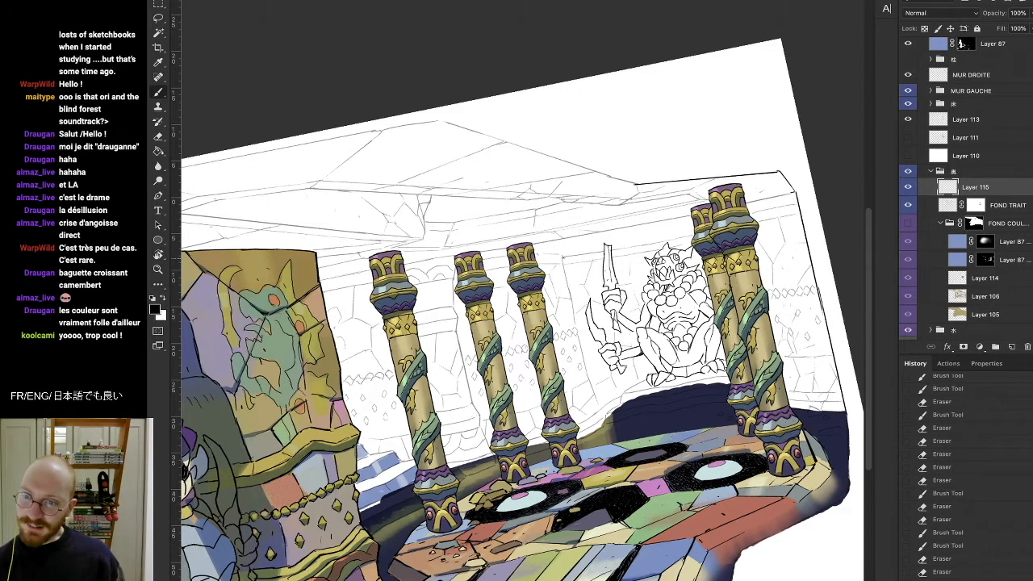
{"action": "key", "text": "r"}
{"action": "mouse_move", "coordinate": [568, 247]}
{"action": "left_mouse_down"}
{"action": "mouse_move", "coordinate": [621, 252]}
{"action": "mouse_move", "coordinate": [583, 279]}
{"action": "left_mouse_up"}
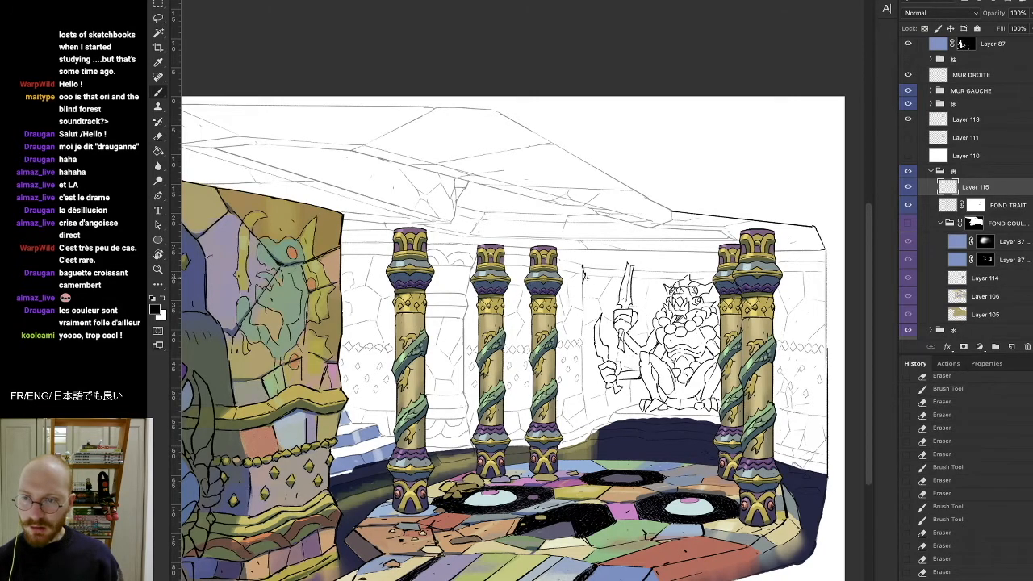
{"action": "key", "text": "r"}
{"action": "mouse_move", "coordinate": [603, 246]}
{"action": "left_mouse_down"}
{"action": "mouse_move", "coordinate": [560, 194]}
{"action": "mouse_move", "coordinate": [456, 212]}
{"action": "left_mouse_up"}
{"action": "left_click_drag", "start_coordinate": [487, 272], "coordinate": [484, 281]}
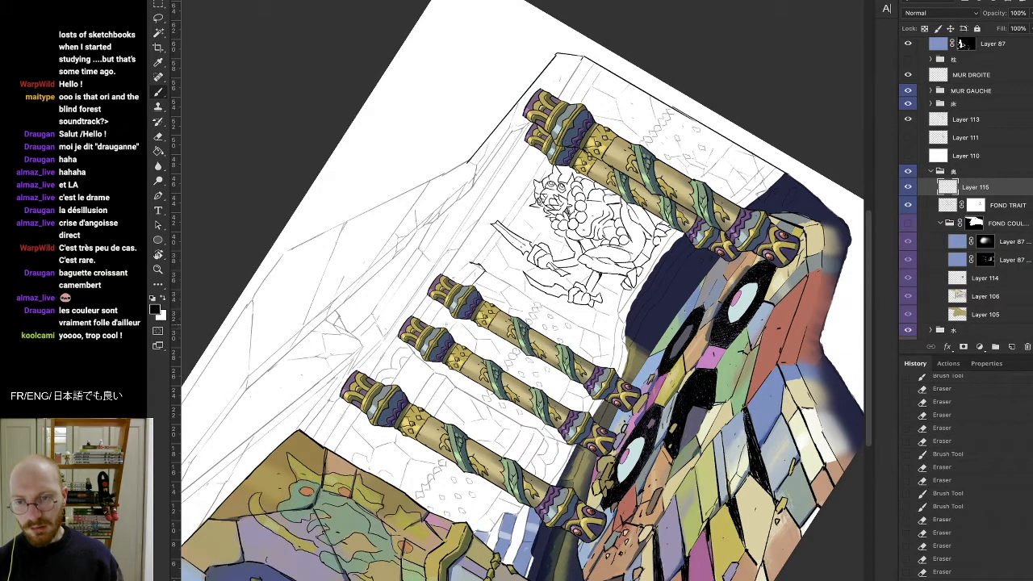
{"action": "left_click", "coordinate": [454, 320]}
{"action": "left_click", "coordinate": [449, 315]}
{"action": "left_click_drag", "start_coordinate": [480, 267], "coordinate": [485, 275]}
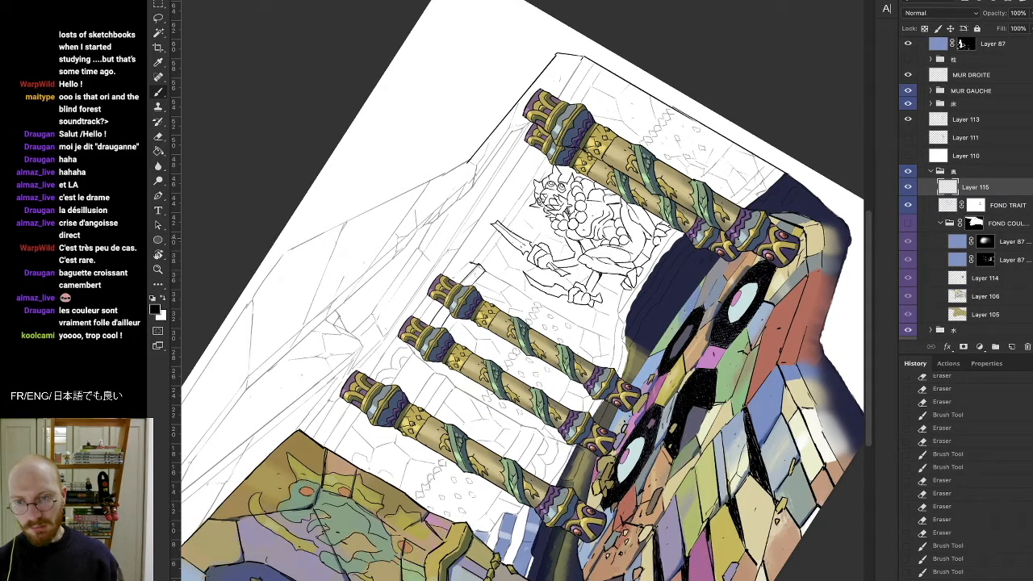
Step: Continue the moulding's ink lines between the second and third pillars
{"action": "key", "text": "r"}
{"action": "key", "text": "Escape"}
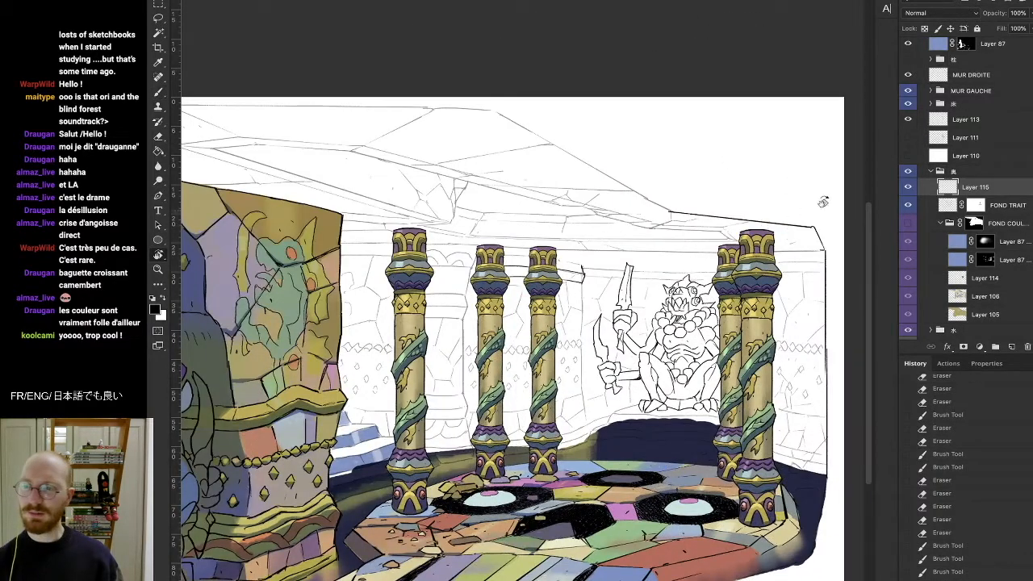
{"action": "key", "text": "b"}
{"action": "mouse_move", "coordinate": [505, 253]}
{"action": "left_mouse_down"}
{"action": "mouse_move", "coordinate": [528, 255]}
{"action": "mouse_move", "coordinate": [456, 235]}
{"action": "left_mouse_up"}
{"action": "key", "text": "r"}
{"action": "key", "text": "b"}
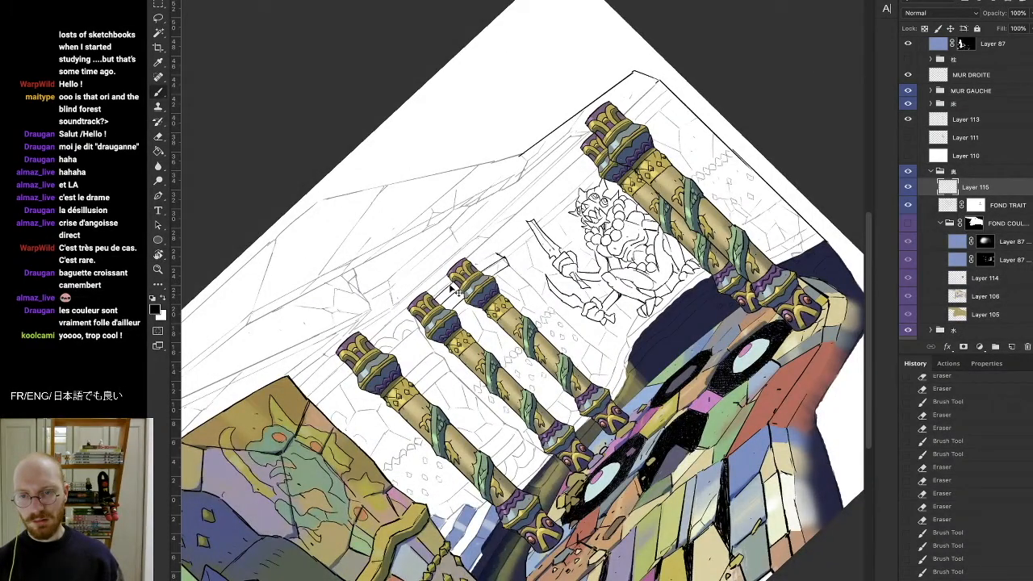
Step: Erase stray ink around the moulding's corner, then compare the drawing with Layer 115 hidden and shown
{"action": "key", "text": "e"}
{"action": "left_click_drag", "start_coordinate": [496, 251], "coordinate": [502, 256]}
{"action": "key", "text": "r"}
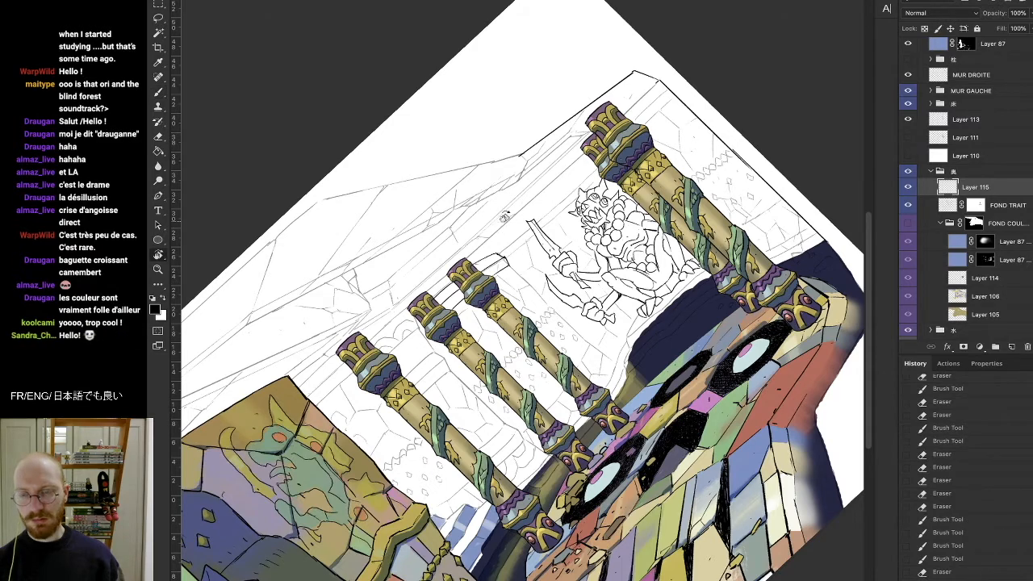
{"action": "left_click_drag", "start_coordinate": [510, 202], "coordinate": [622, 235]}
{"action": "key", "text": "e"}
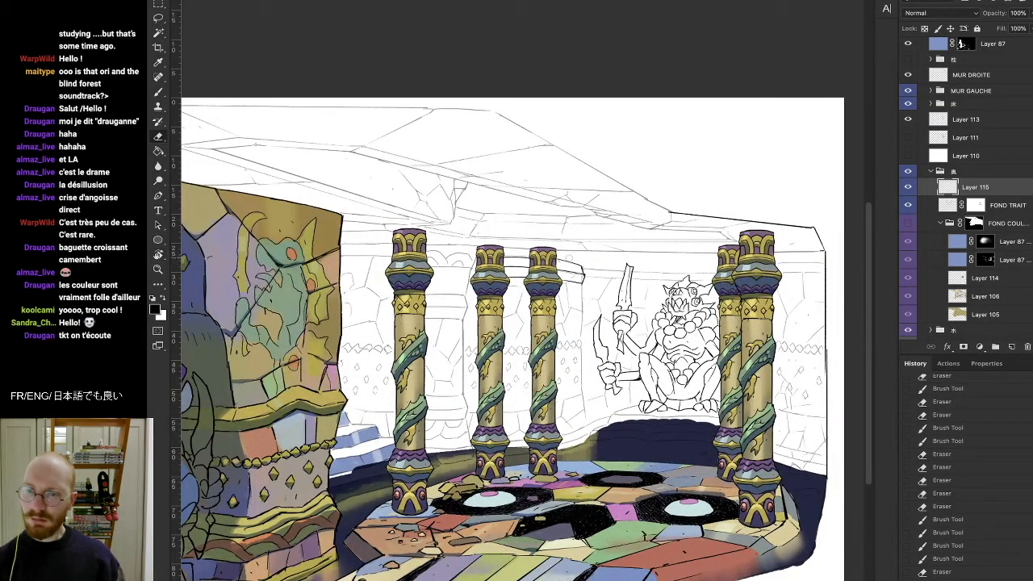
{"action": "left_click_drag", "start_coordinate": [582, 272], "coordinate": [587, 275]}
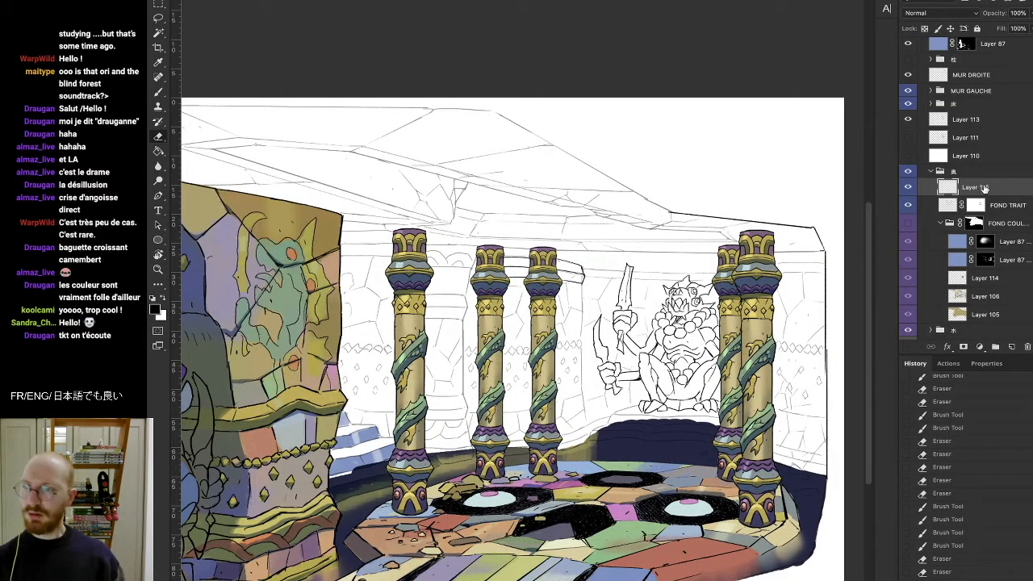
{"action": "left_click", "coordinate": [909, 188]}
{"action": "left_click", "coordinate": [910, 188]}
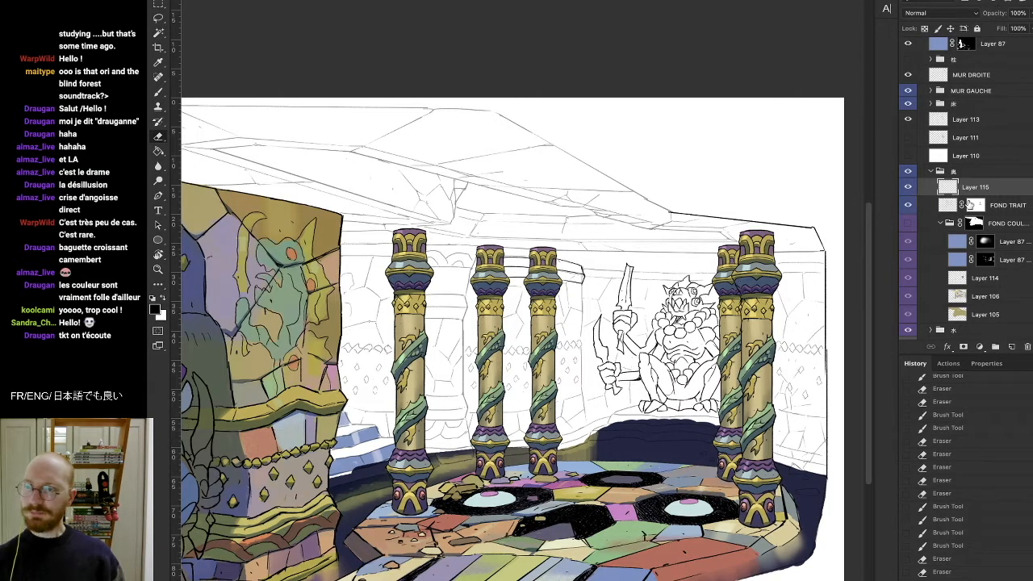
Step: Restore the FOND TRAIT layer to full opacity so its background line art is solid black again
{"action": "left_click", "coordinate": [954, 205]}
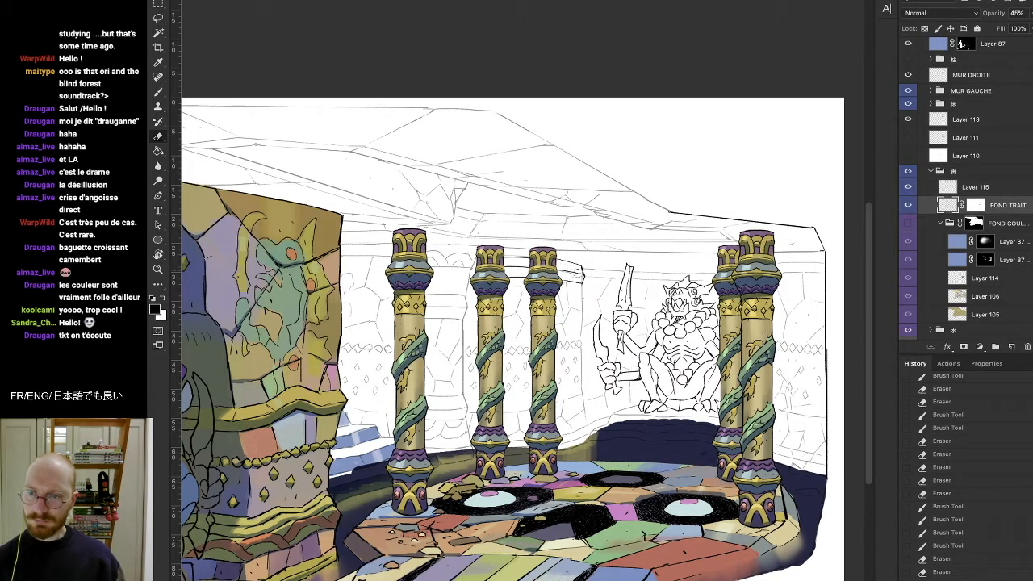
{"action": "left_click_drag", "start_coordinate": [994, 12], "coordinate": [996, 13]}
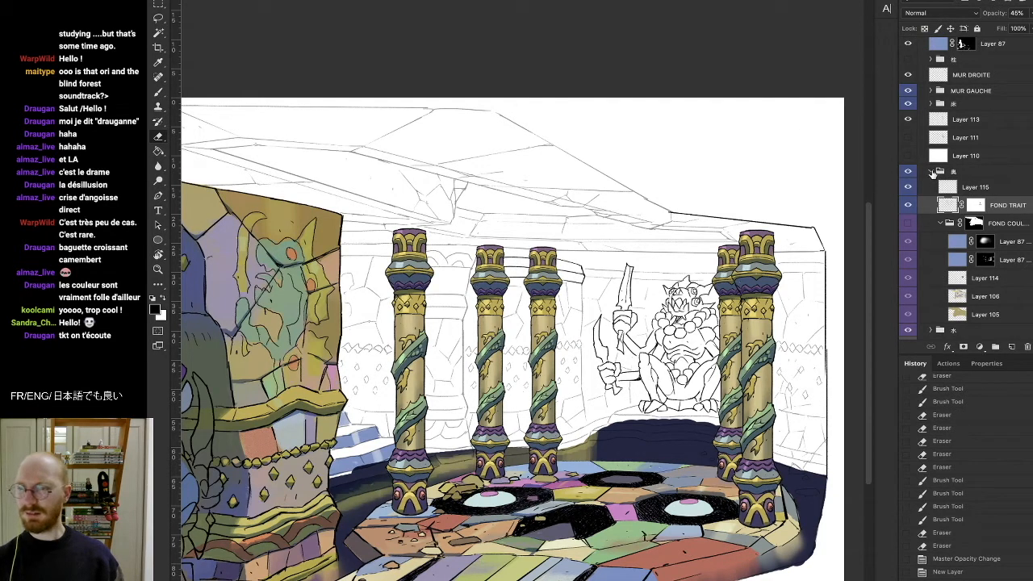
{"action": "left_click", "coordinate": [932, 171]}
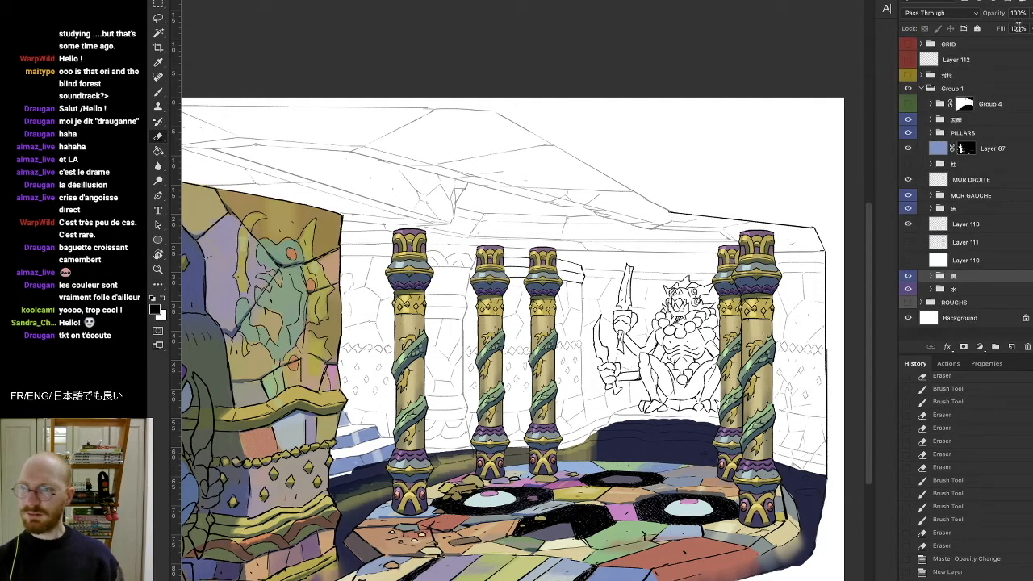
{"action": "left_click", "coordinate": [931, 277]}
{"action": "left_click", "coordinate": [977, 291]}
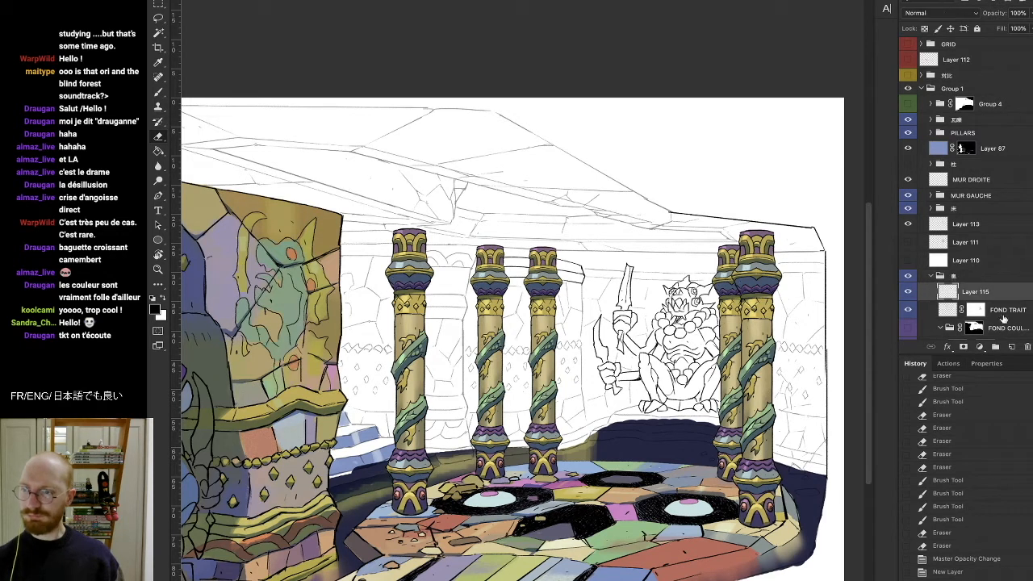
{"action": "left_click", "coordinate": [1002, 315]}
{"action": "left_click_drag", "start_coordinate": [1007, 29], "coordinate": [1030, 29]}
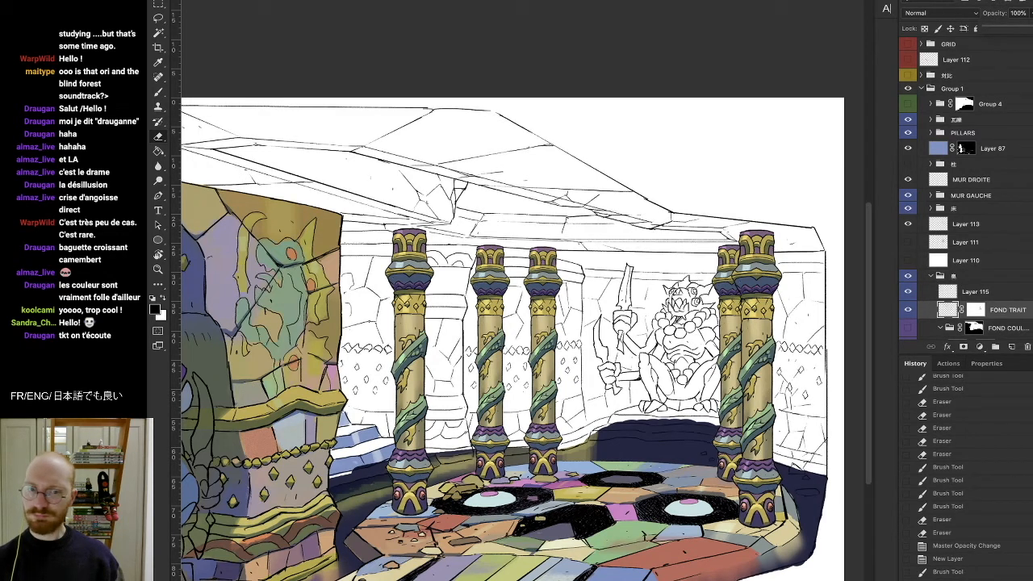
Step: Find the background colour group below the FOND TRAIT layer and make it visible
{"action": "left_click", "coordinate": [931, 277]}
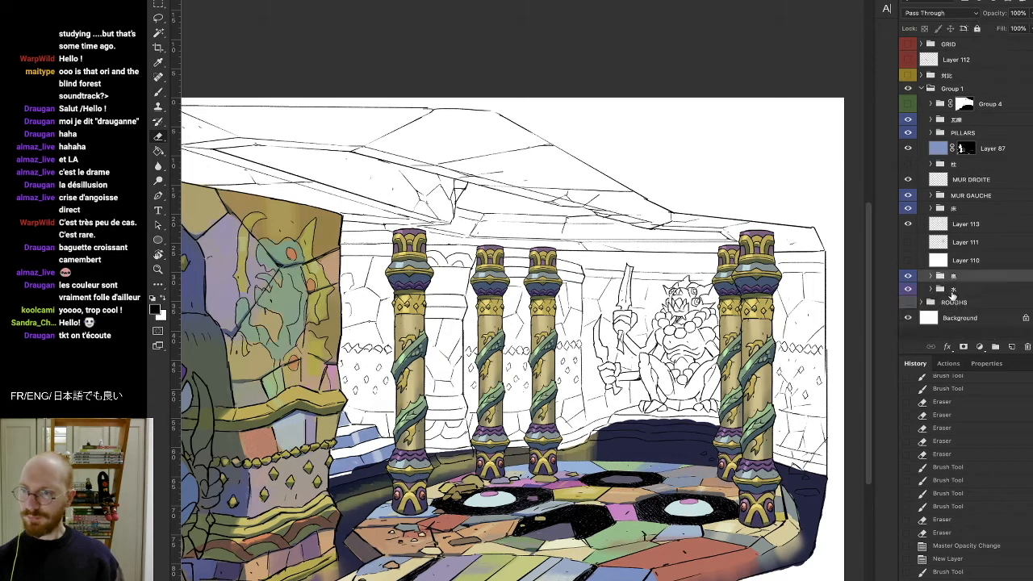
{"action": "left_click", "coordinate": [932, 289]}
{"action": "scroll", "coordinate": [928, 295], "scroll_direction": "down", "scroll_amount": 2}
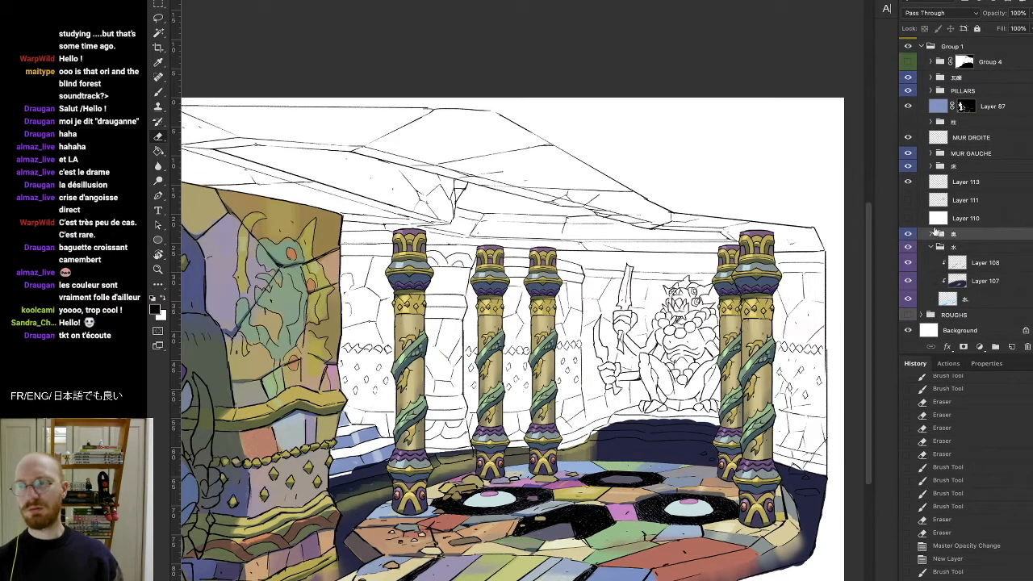
{"action": "scroll", "coordinate": [932, 242], "scroll_direction": "up", "scroll_amount": 2}
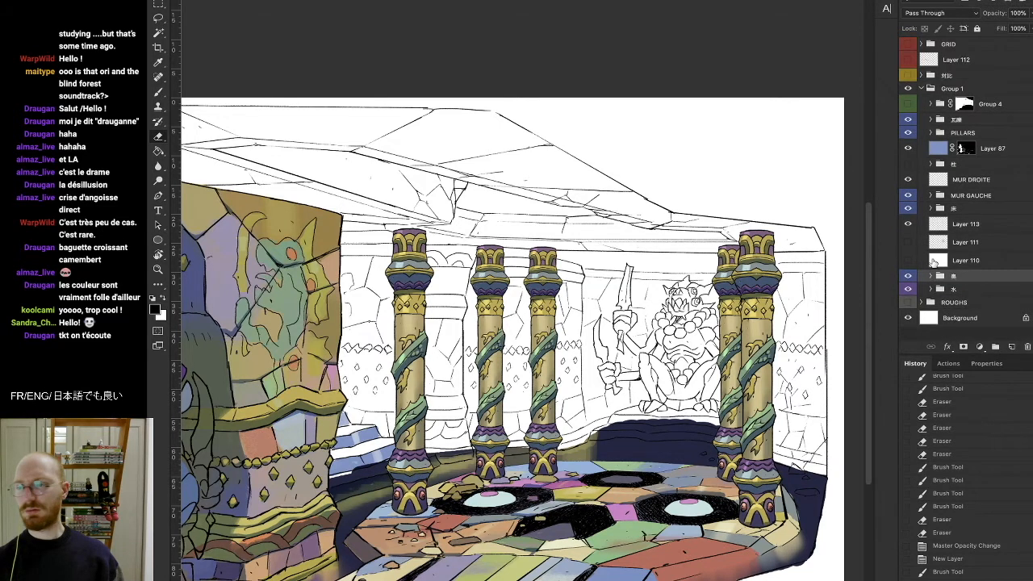
{"action": "left_click", "coordinate": [932, 276]}
{"action": "scroll", "coordinate": [968, 299], "scroll_direction": "down", "scroll_amount": 5}
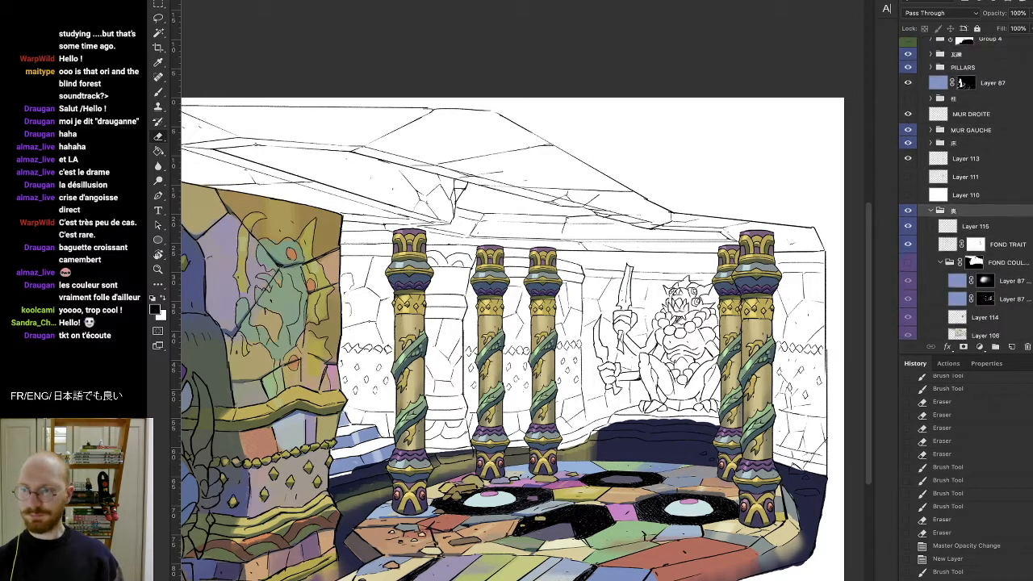
{"action": "left_click", "coordinate": [908, 223]}
Step: Touch up the upper wall mouldings on Layer 105 and Layer 106 with gold sampled from the cornice, rotating the canvas to suit
{"action": "left_click", "coordinate": [974, 314]}
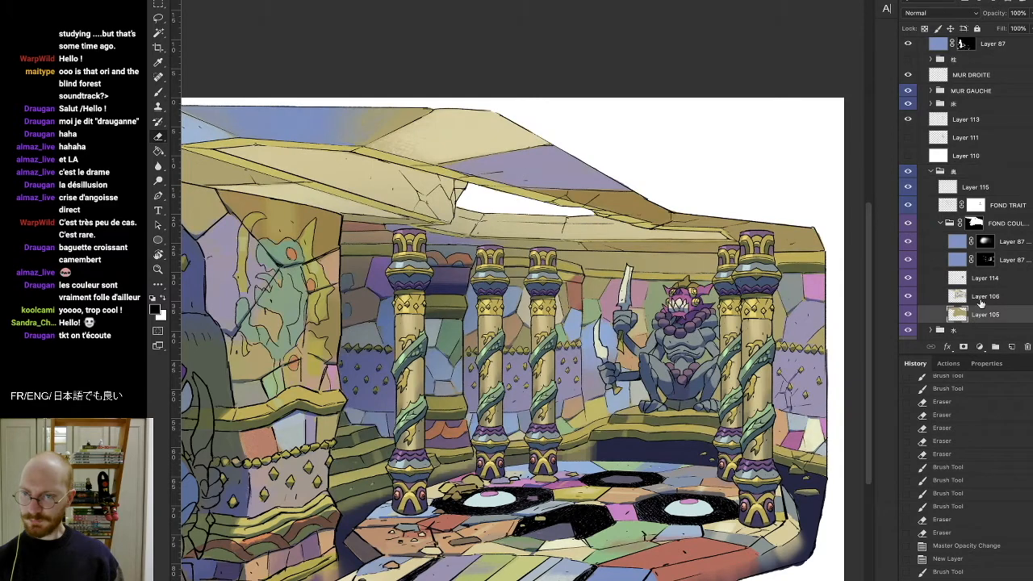
{"action": "key", "text": "r"}
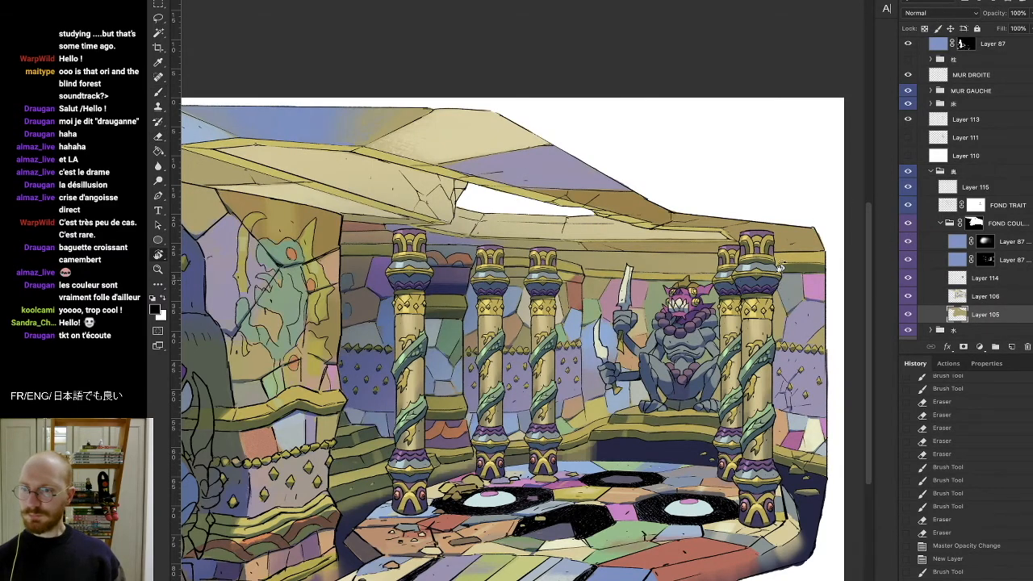
{"action": "left_click_drag", "start_coordinate": [781, 267], "coordinate": [696, 200]}
{"action": "left_click", "coordinate": [731, 170], "text": "alt"}
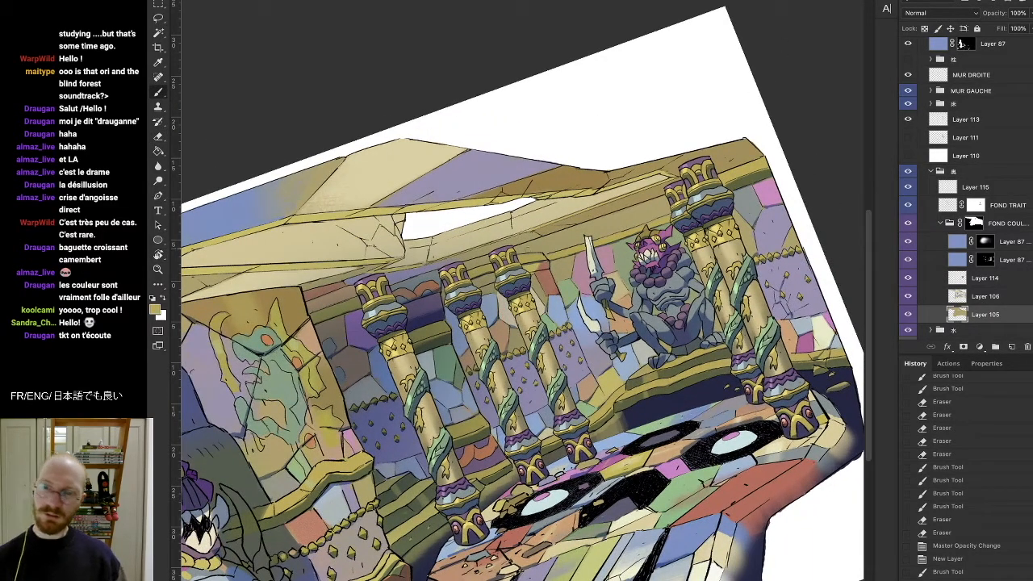
{"action": "left_click_drag", "start_coordinate": [730, 171], "coordinate": [752, 162]}
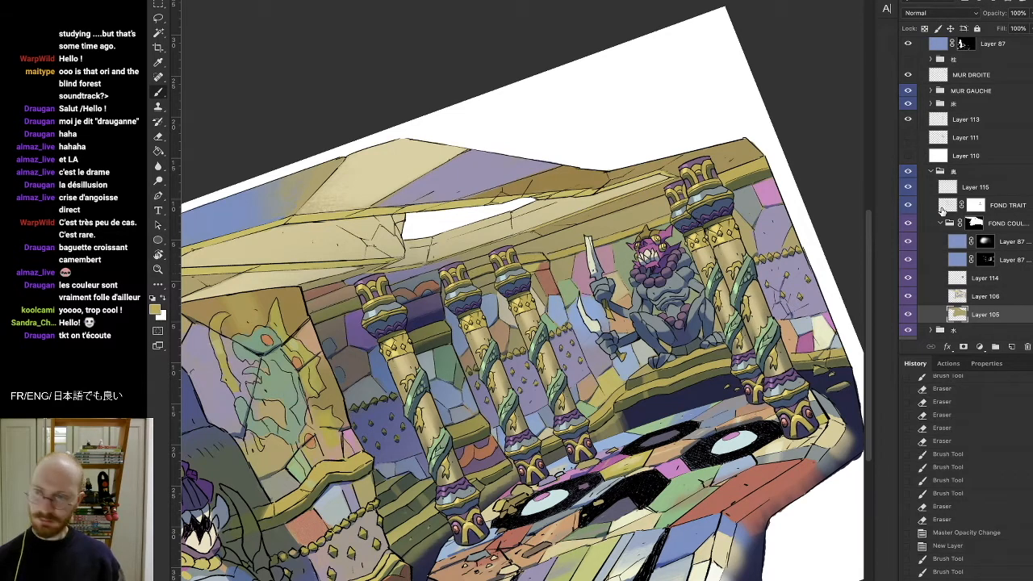
{"action": "left_click", "coordinate": [976, 297]}
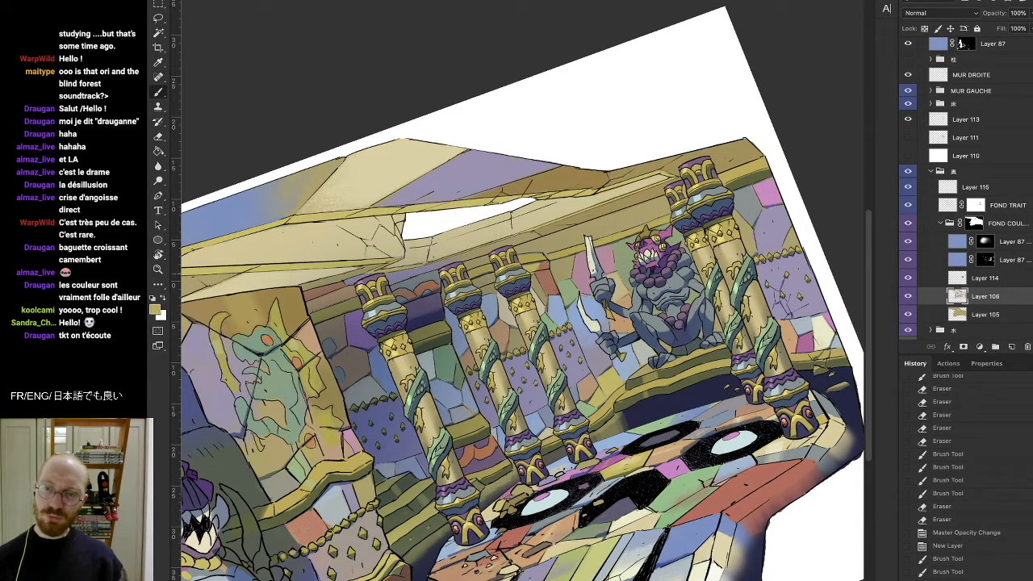
{"action": "left_click_drag", "start_coordinate": [316, 284], "coordinate": [359, 265]}
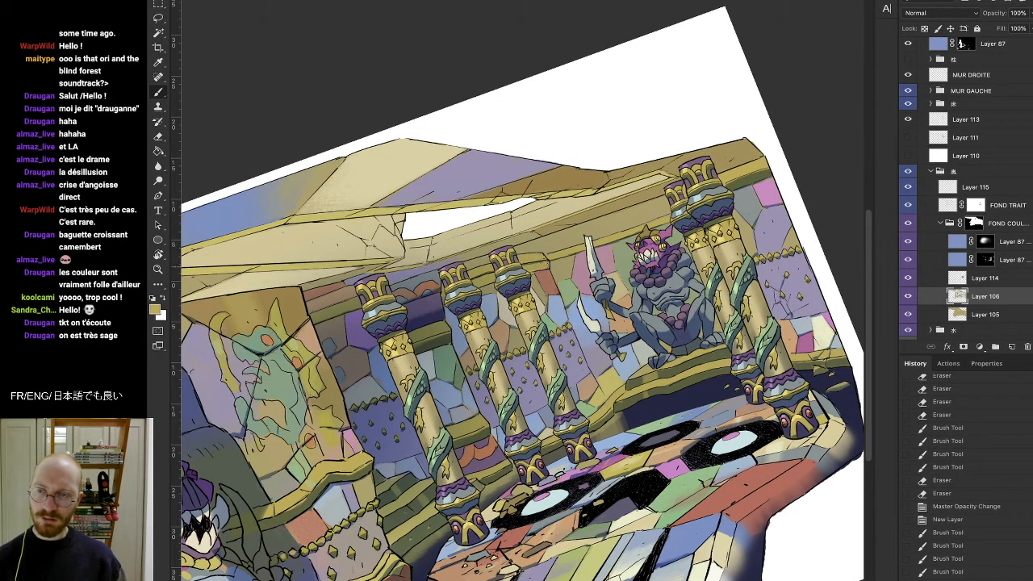
Step: Select the mask of the lower Multiply shading layer in the background colour group
{"action": "left_click", "coordinate": [988, 259]}
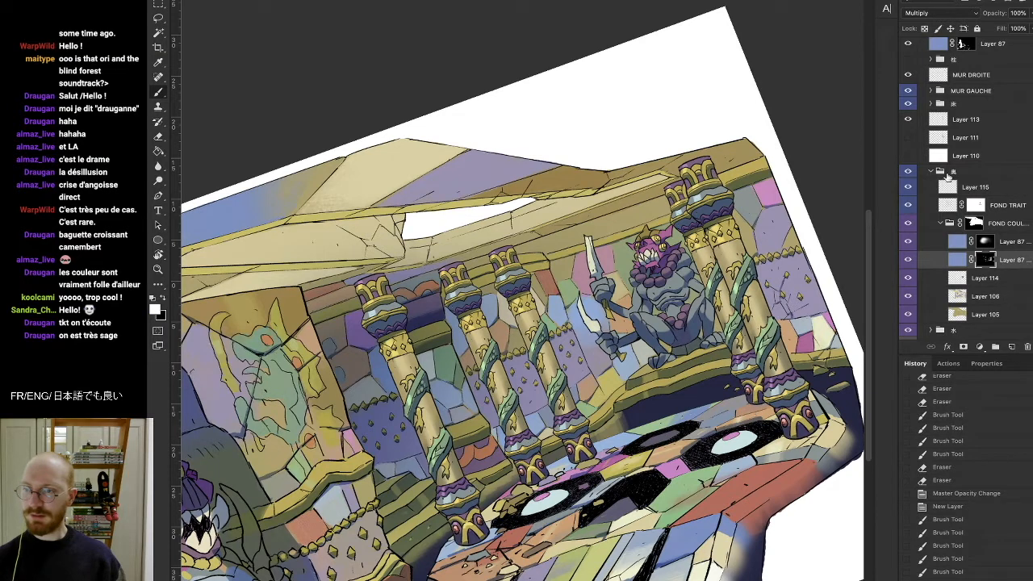
Step: Choose the Brush and Eraser presets for shading the mask of the lower Layer 87 copy in the background colour group
{"action": "key", "text": "e"}
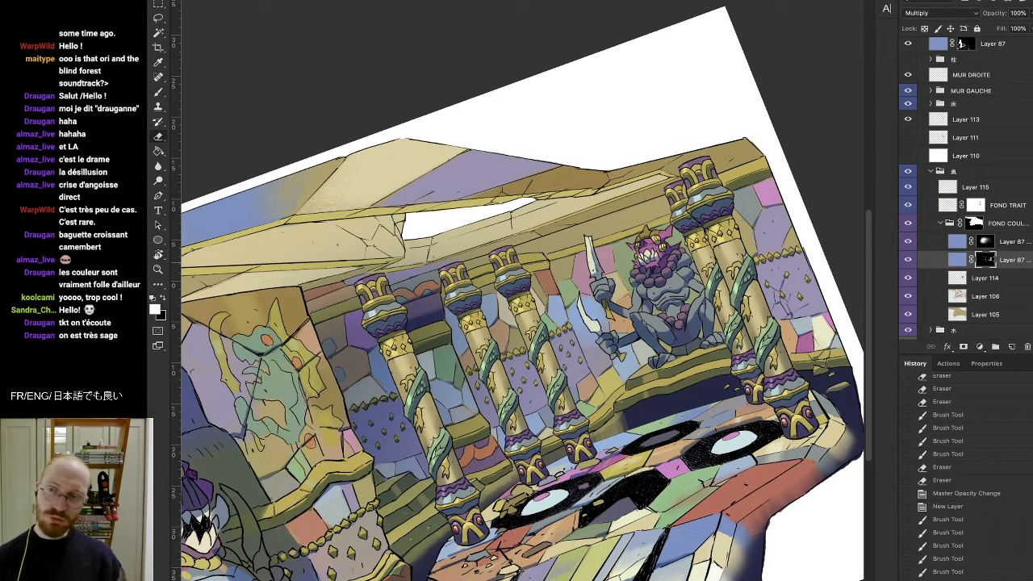
{"action": "key", "text": "b"}
{"action": "key", "text": "r"}
{"action": "left_click_drag", "start_coordinate": [502, 216], "coordinate": [562, 220]}
{"action": "key", "text": "Escape"}
{"action": "key", "text": "b"}
{"action": "right_click", "coordinate": [194, 206]}
{"action": "left_click", "coordinate": [343, 518]}
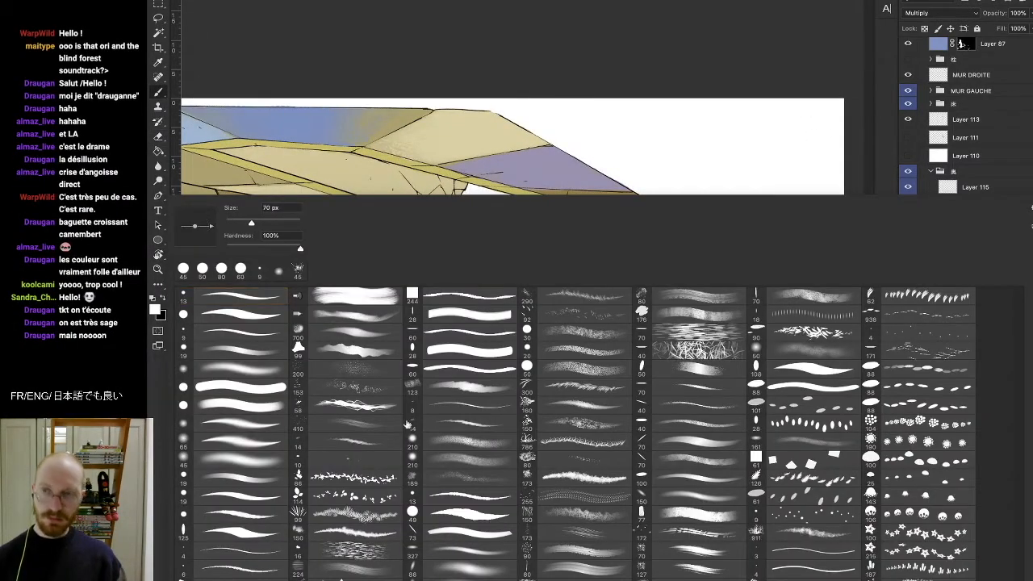
{"action": "key", "text": "Return"}
{"action": "key", "text": "e"}
{"action": "right_click", "coordinate": [573, 272]}
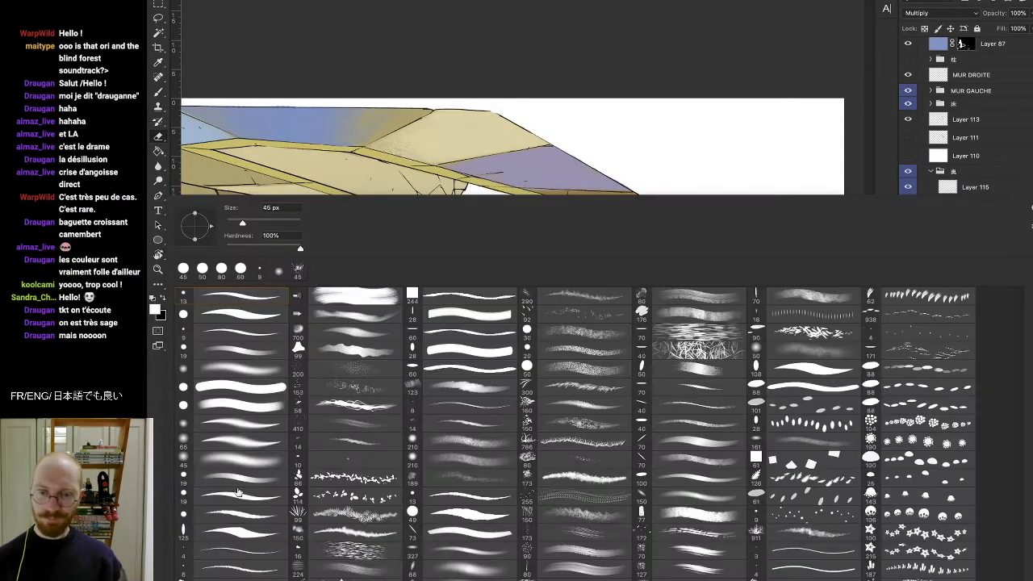
{"action": "key", "text": "Return"}
{"action": "key", "text": "b"}
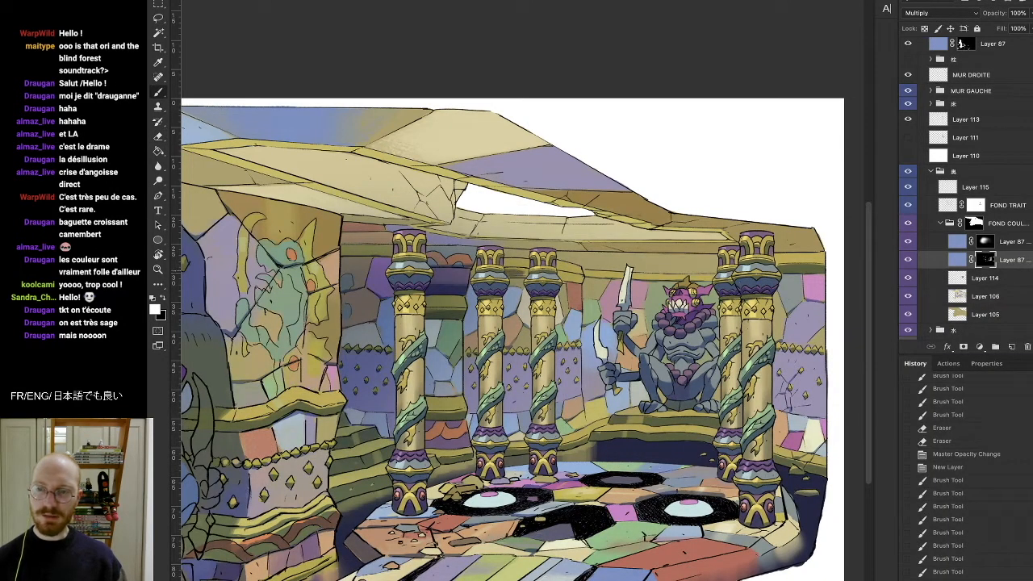
Step: Paint shadow strokes at 100% opacity on the lower Layer 87 copy's mask over the ceiling area
{"action": "key", "text": "r"}
{"action": "left_click_drag", "start_coordinate": [645, 254], "coordinate": [482, 166]}
{"action": "key", "text": "b"}
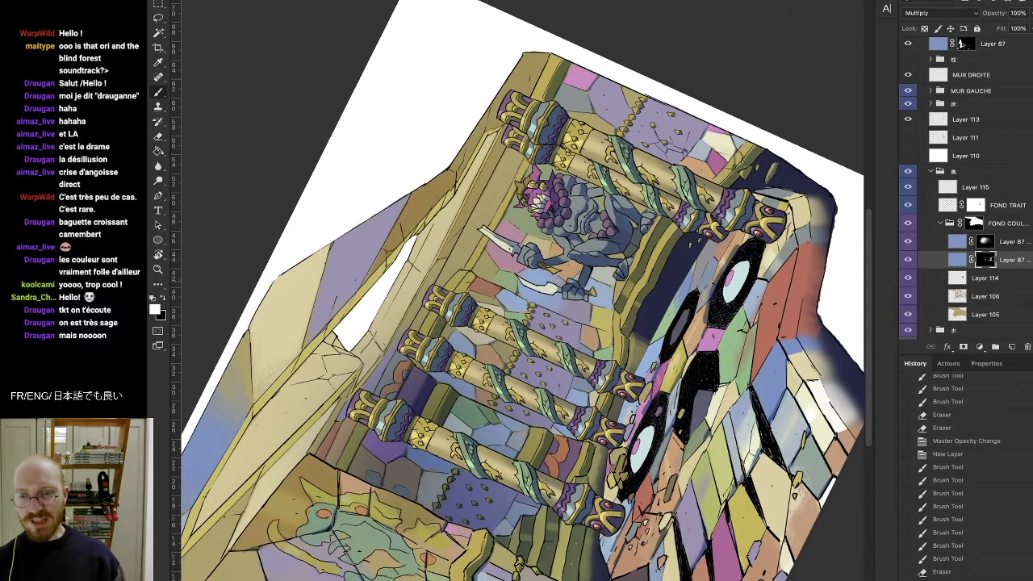
{"action": "left_click", "coordinate": [296, 2]}
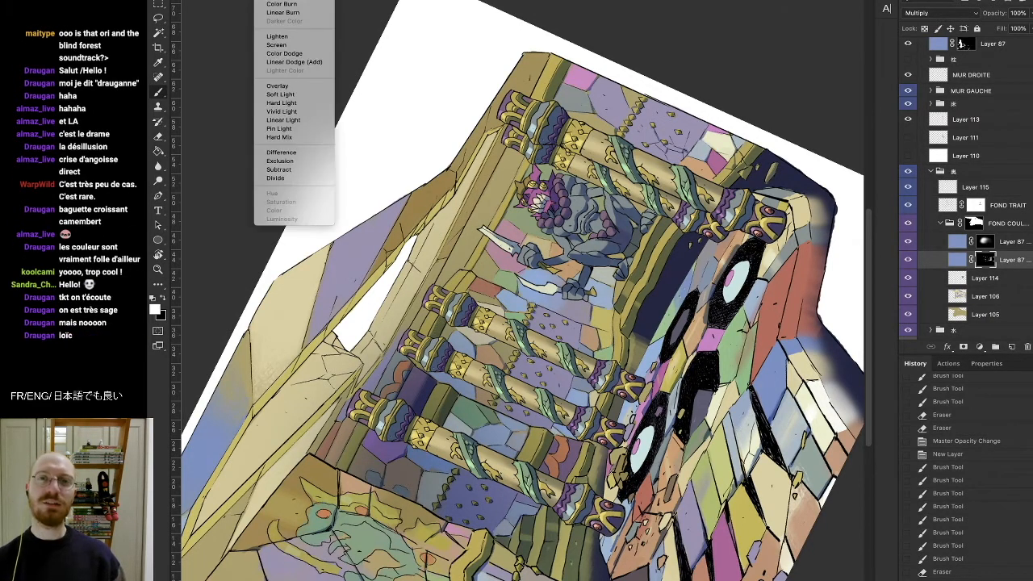
{"action": "left_click", "coordinate": [297, 1]}
{"action": "left_click_drag", "start_coordinate": [271, 373], "coordinate": [297, 351]}
{"action": "key", "text": "0"}
{"action": "left_click_drag", "start_coordinate": [262, 378], "coordinate": [291, 353]}
{"action": "key", "text": "r"}
{"action": "key", "text": "Escape"}
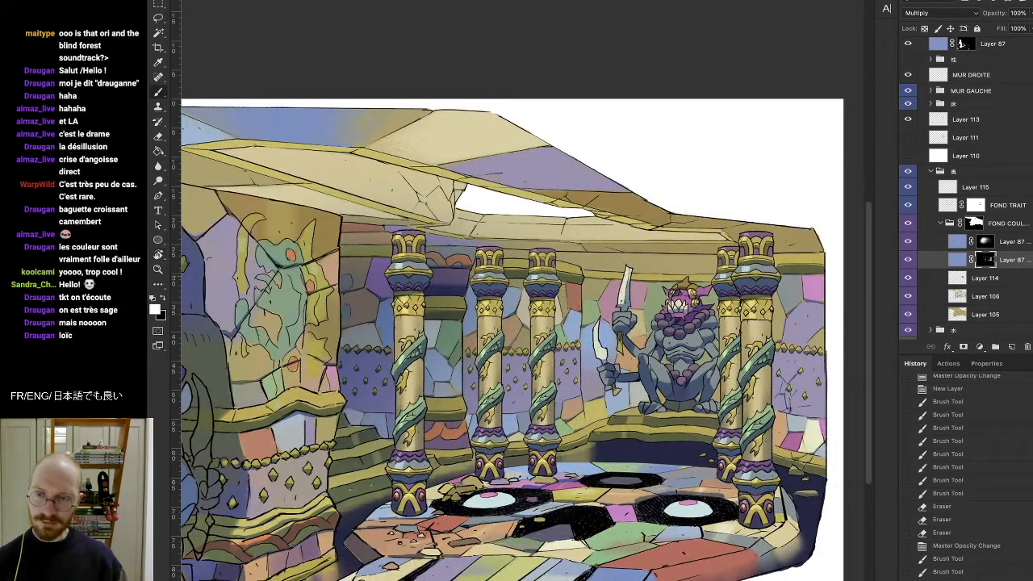
Step: Build up blue shadow on the back wall behind the pillars, alternating brush strokes and eraser corrections on the mask
{"action": "left_click_drag", "start_coordinate": [433, 260], "coordinate": [463, 263]}
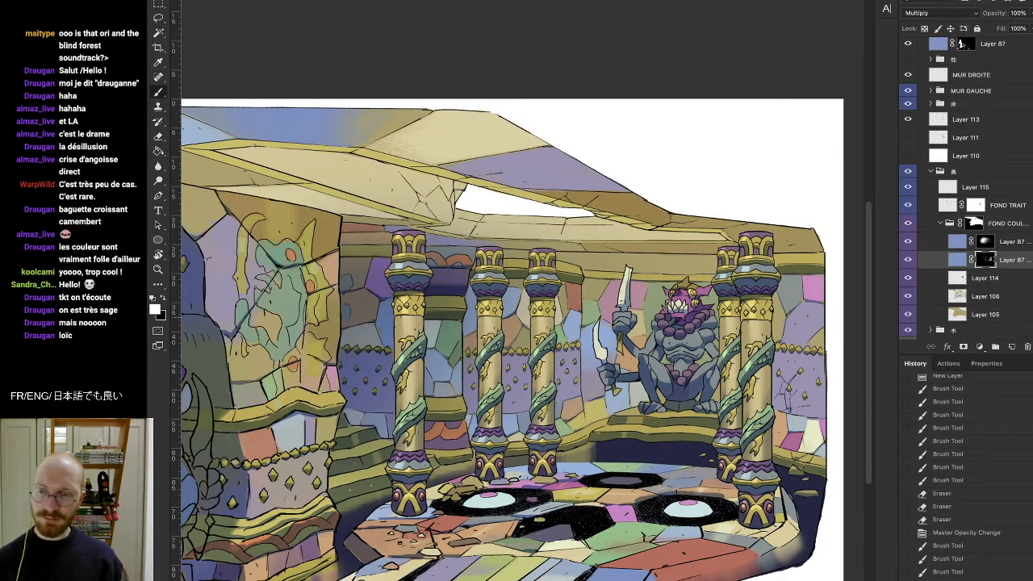
{"action": "key", "text": "e"}
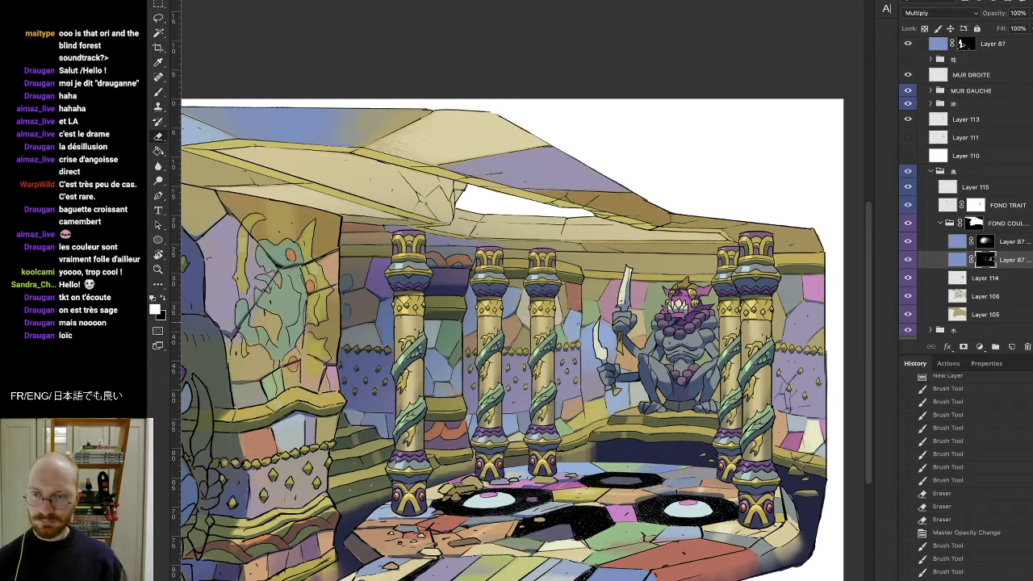
{"action": "key", "text": "b"}
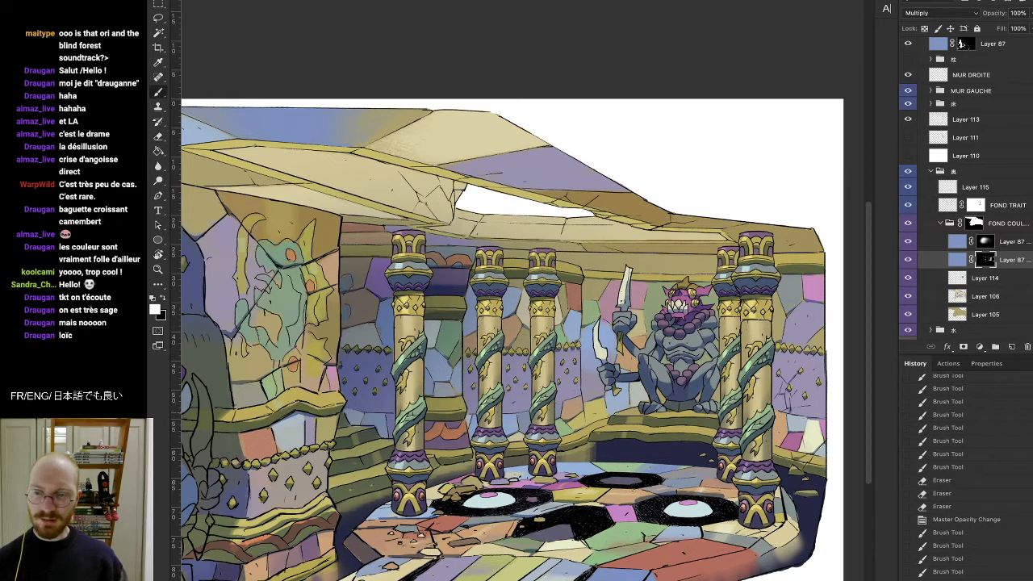
{"action": "key", "text": "e"}
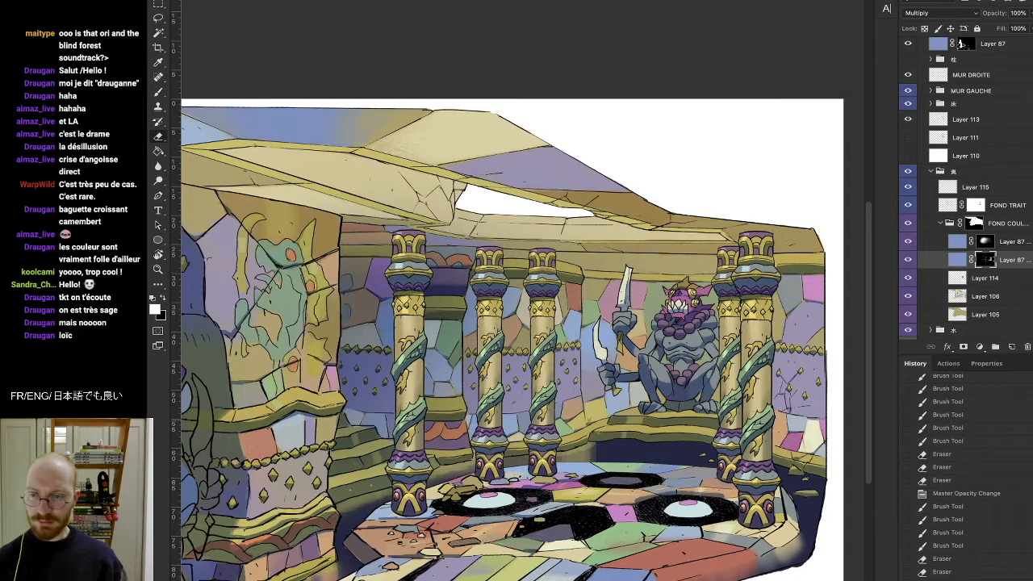
{"action": "key", "text": "b"}
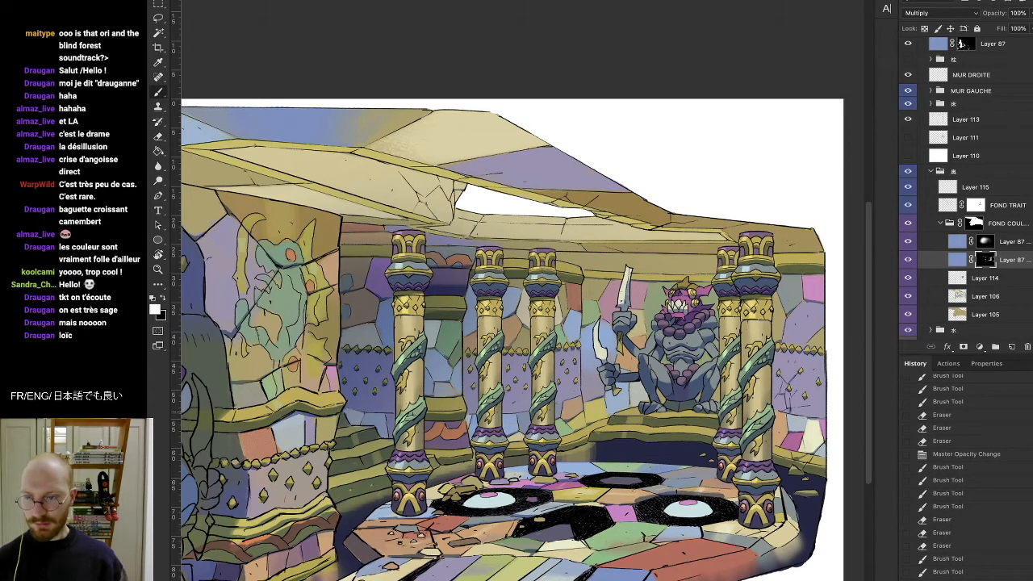
{"action": "key", "text": "e"}
{"action": "key", "text": "b"}
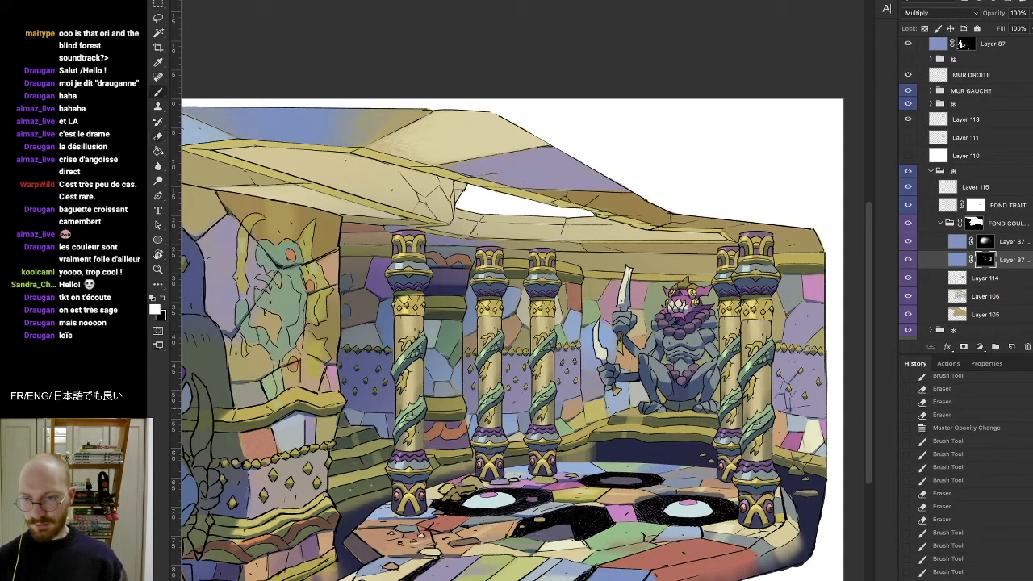
{"action": "key", "text": "e"}
{"action": "key", "text": "b"}
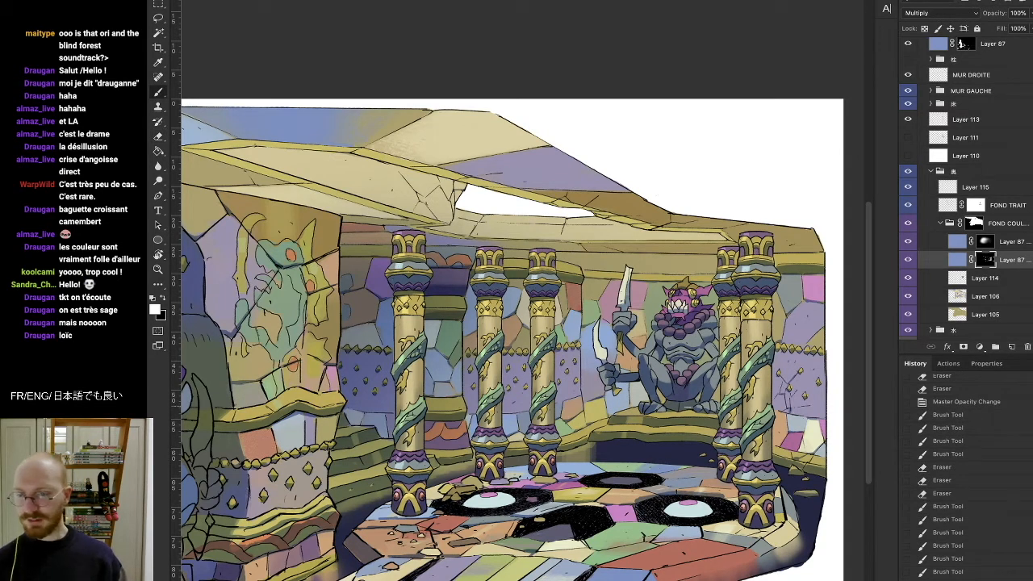
{"action": "key", "text": "e"}
{"action": "key", "text": "b"}
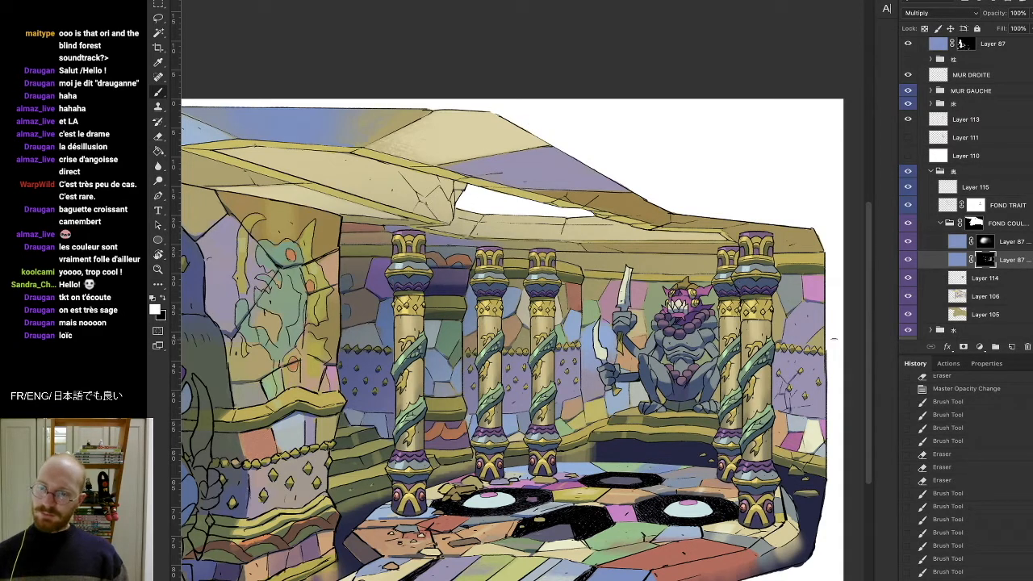
Step: Shade the wall beyond the rightmost pillars and erase excess shadow around the seated demon's head
{"action": "mouse_move", "coordinate": [802, 348]}
{"action": "left_mouse_down"}
{"action": "mouse_move", "coordinate": [821, 324]}
{"action": "mouse_move", "coordinate": [805, 341]}
{"action": "left_mouse_up"}
{"action": "key", "text": "e"}
{"action": "key", "text": "b"}
{"action": "key", "text": "e"}
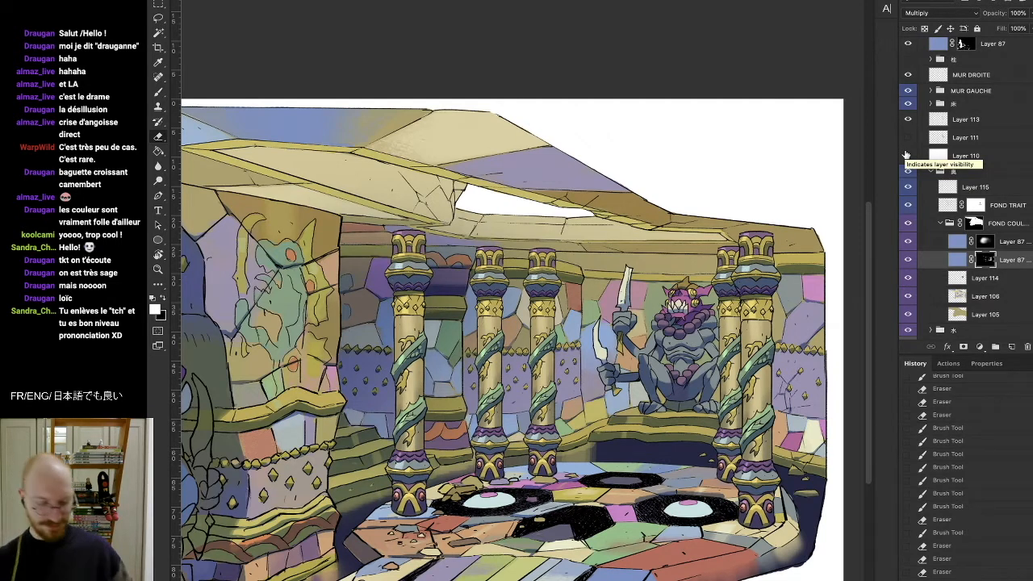
{"action": "left_click_drag", "start_coordinate": [682, 292], "coordinate": [691, 299]}
{"action": "left_click_drag", "start_coordinate": [684, 295], "coordinate": [690, 299]}
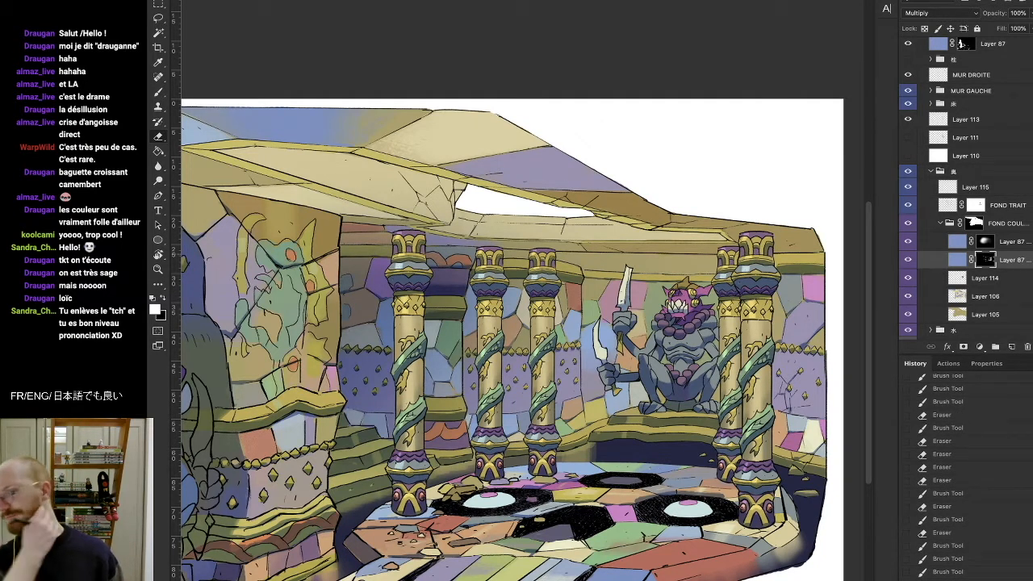
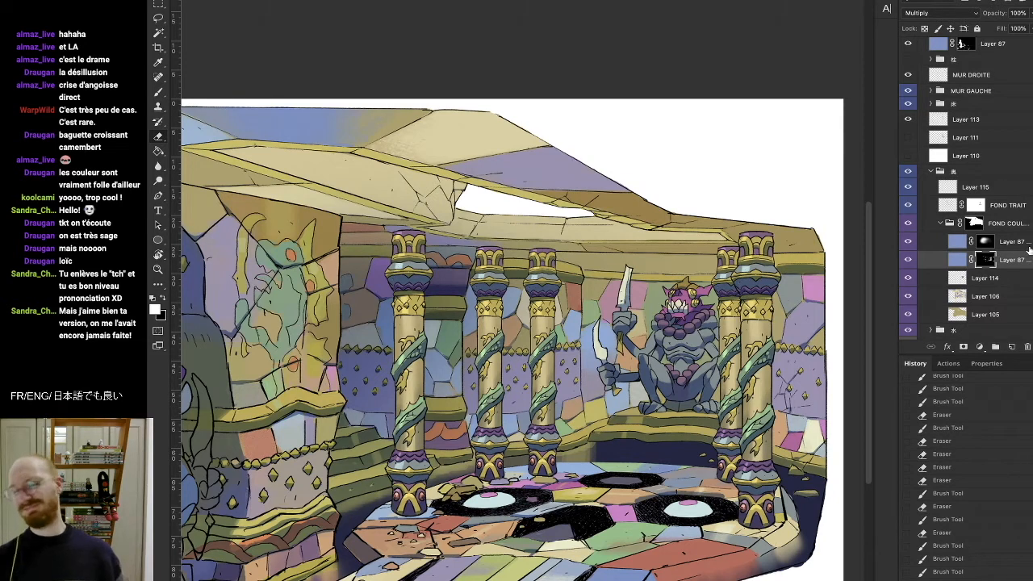
Step: Add shadow between the first two pillars and erase it beside the seated demon's shoulder
{"action": "key", "text": "b"}
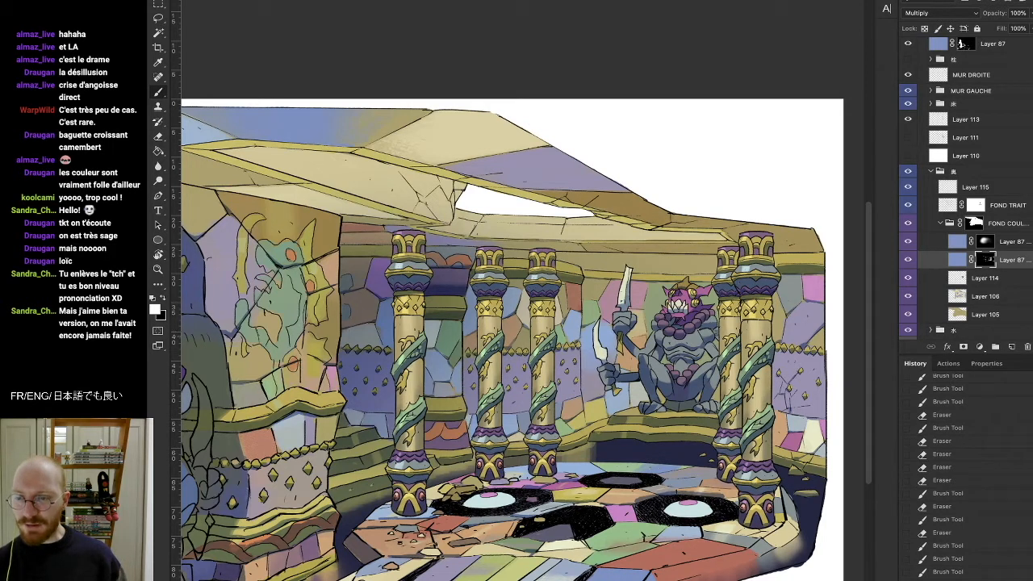
{"action": "left_click_drag", "start_coordinate": [449, 332], "coordinate": [454, 343]}
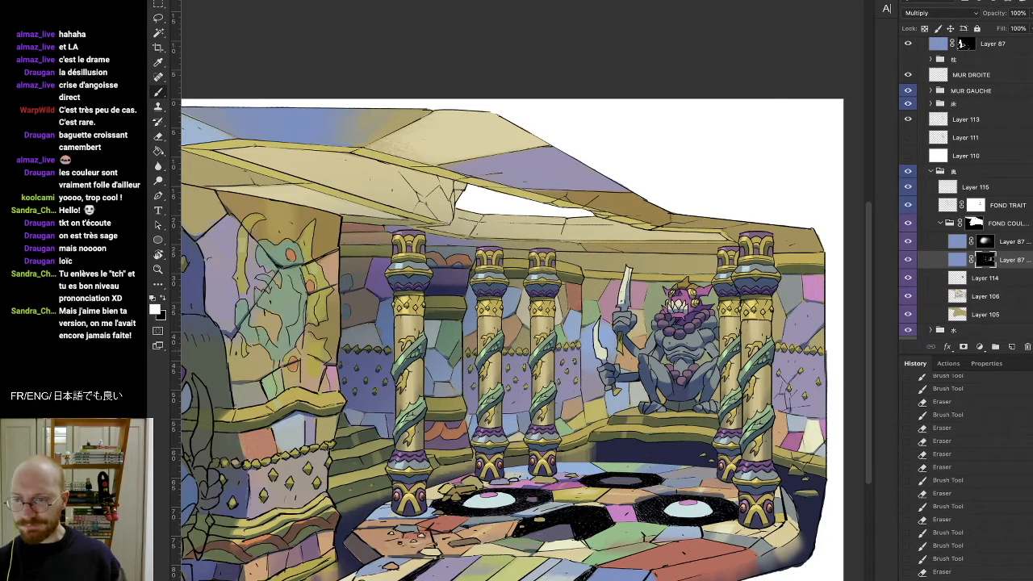
{"action": "key", "text": "e"}
{"action": "left_click_drag", "start_coordinate": [710, 343], "coordinate": [716, 355]}
{"action": "left_click_drag", "start_coordinate": [710, 344], "coordinate": [717, 355]}
Step: Shade the wall stones beyond the rightmost pillar and refine the shadow between the demon's swords and body
{"action": "key", "text": "b"}
{"action": "left_click_drag", "start_coordinate": [784, 379], "coordinate": [791, 391]}
{"action": "key", "text": "e"}
{"action": "key", "text": "b"}
{"action": "left_click_drag", "start_coordinate": [644, 343], "coordinate": [655, 351]}
{"action": "key", "text": "e"}
{"action": "left_click_drag", "start_coordinate": [648, 346], "coordinate": [650, 353]}
{"action": "left_click_drag", "start_coordinate": [645, 347], "coordinate": [650, 353]}
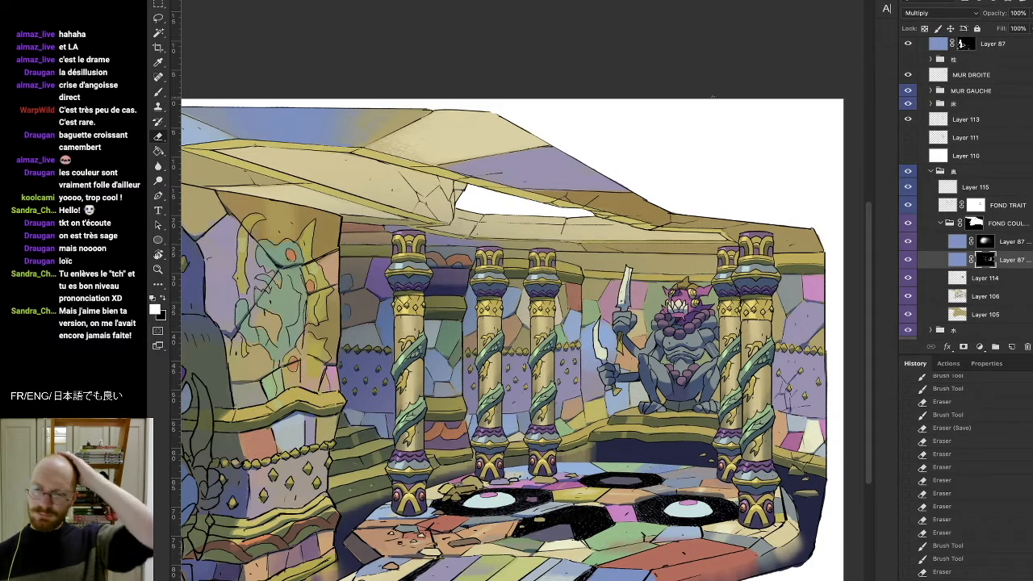
Step: Collapse the background group and select Layer 87's mask, checking the red annotations on Layer 112
{"action": "left_click_drag", "start_coordinate": [439, 384], "coordinate": [676, 315]}
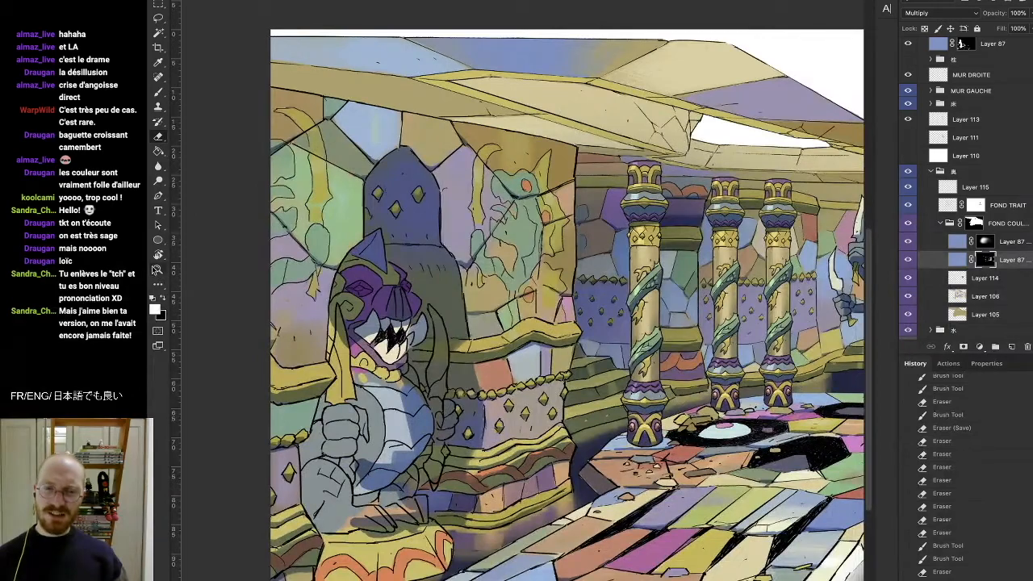
{"action": "left_click_drag", "start_coordinate": [520, 353], "coordinate": [530, 334]}
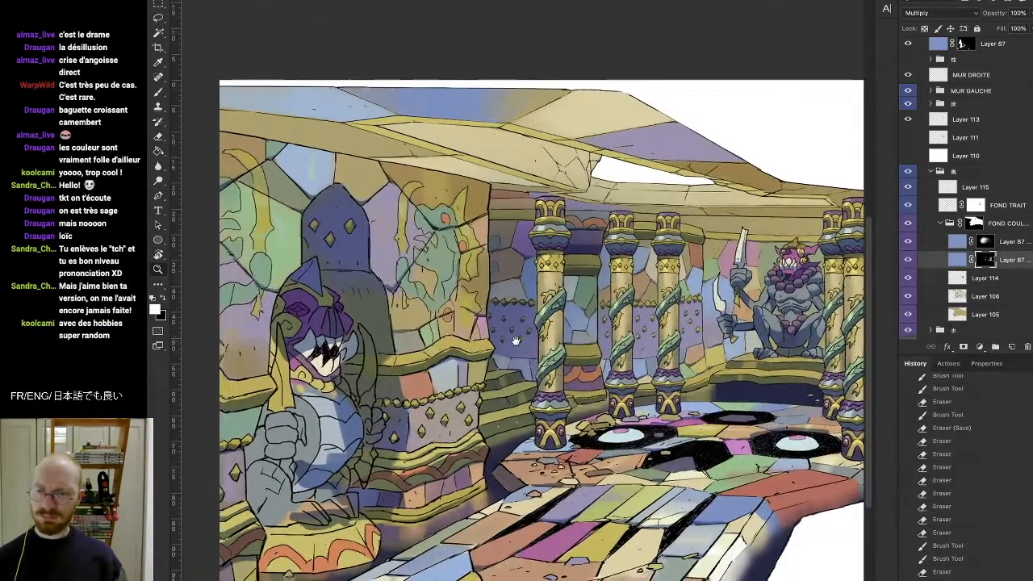
{"action": "left_click", "coordinate": [931, 173]}
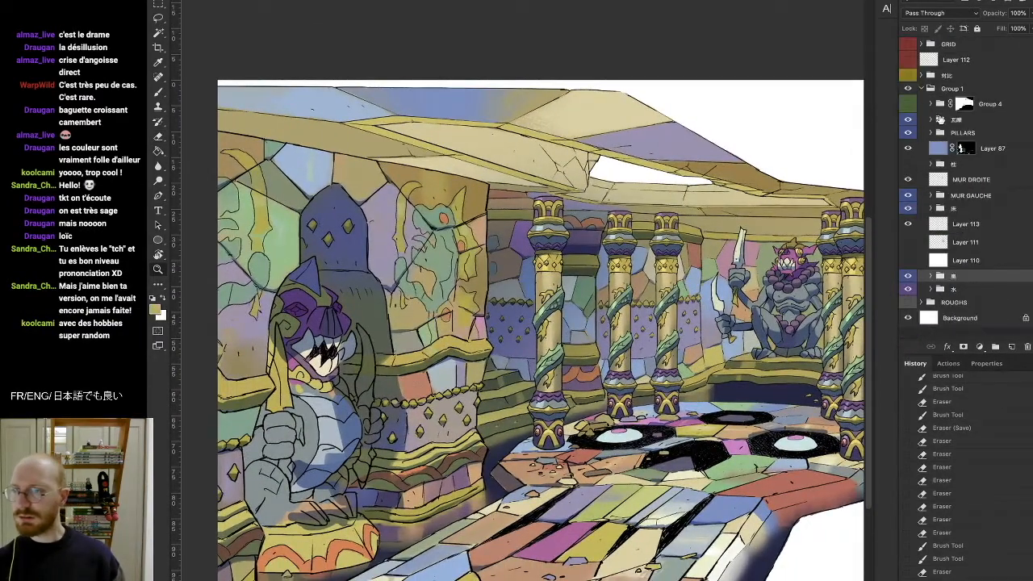
{"action": "left_click", "coordinate": [908, 148]}
{"action": "left_click", "coordinate": [909, 149]}
{"action": "left_click", "coordinate": [944, 154]}
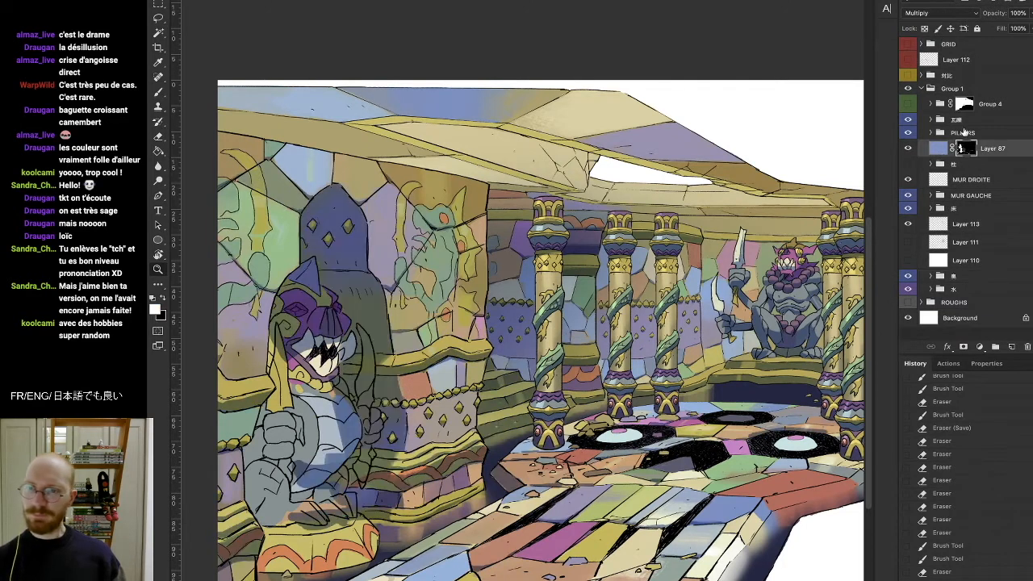
{"action": "left_click", "coordinate": [907, 59]}
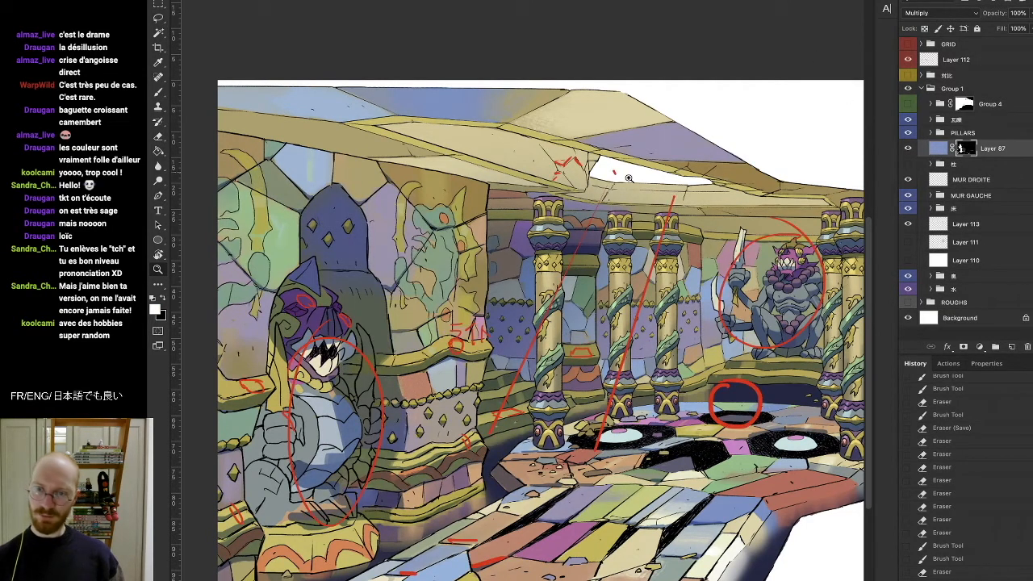
{"action": "left_click", "coordinate": [908, 62]}
Step: Undo the last stroke and examine the pillar capitals and broken ceiling from several angles
{"action": "left_click", "coordinate": [579, 169]}
{"action": "key", "text": "r"}
{"action": "left_click_drag", "start_coordinate": [528, 268], "coordinate": [473, 283]}
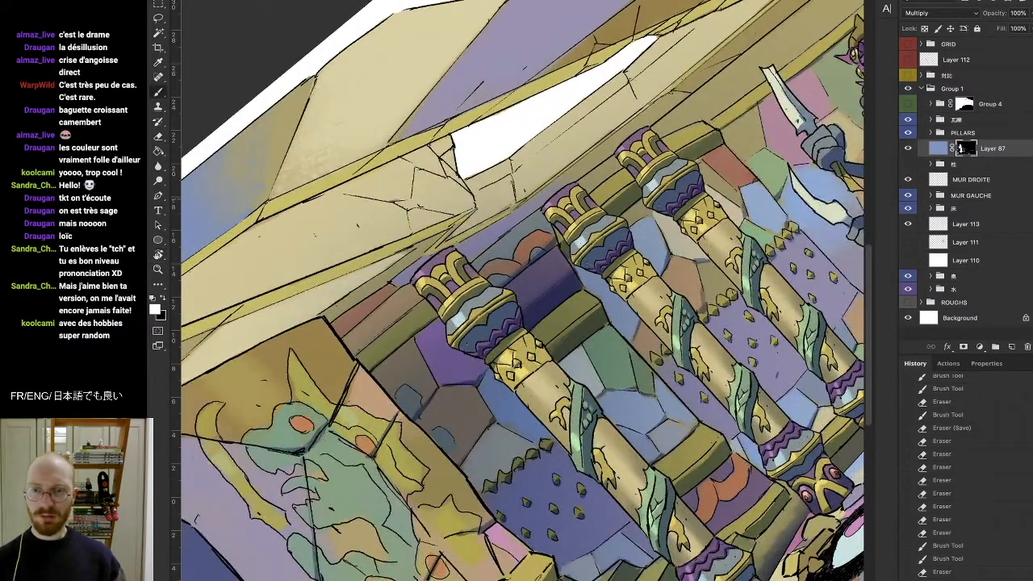
{"action": "key", "text": "super+z"}
{"action": "key", "text": "r"}
{"action": "left_click_drag", "start_coordinate": [467, 140], "coordinate": [351, 215]}
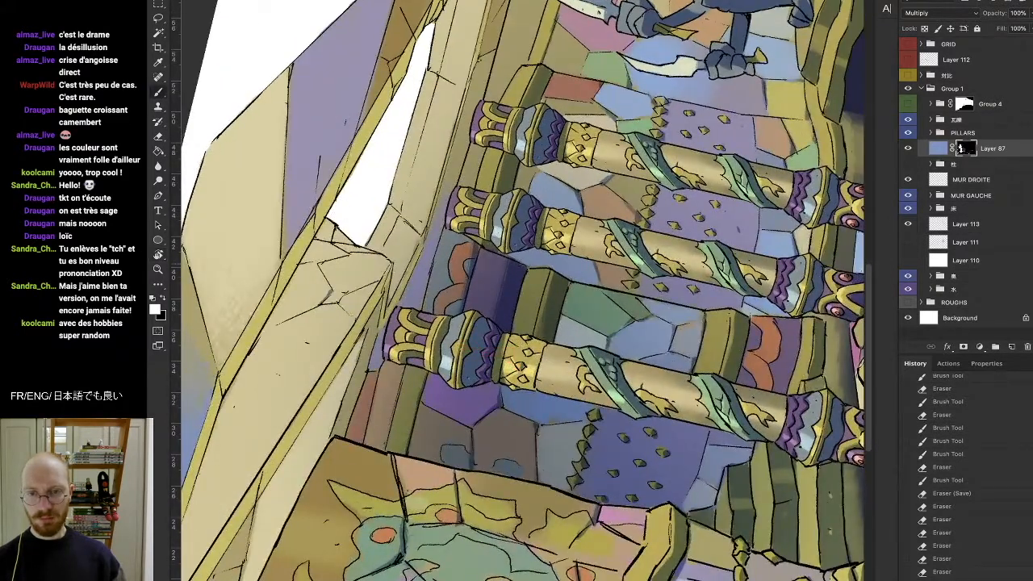
{"action": "key", "text": "r"}
{"action": "mouse_move", "coordinate": [350, 242]}
{"action": "left_mouse_down"}
{"action": "mouse_move", "coordinate": [546, 149]}
{"action": "mouse_move", "coordinate": [588, 159]}
{"action": "left_mouse_up"}
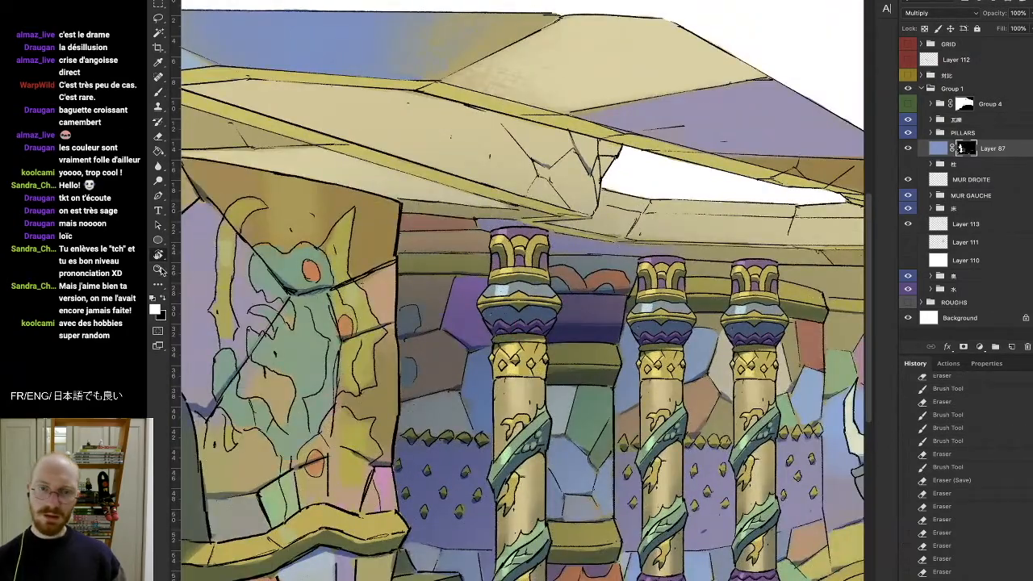
{"action": "key", "text": "super+0"}
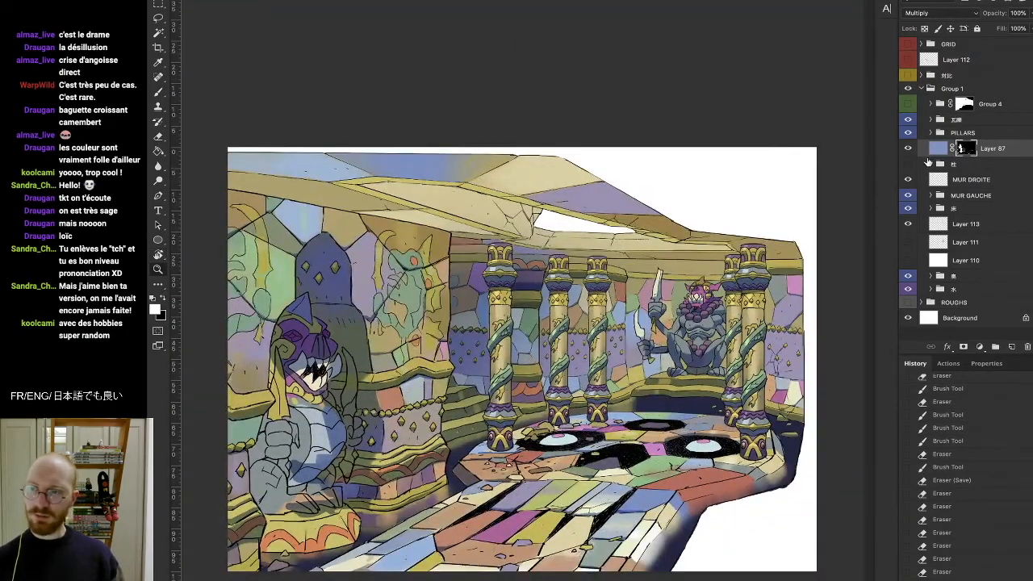
Step: Hide the floor group beneath MUR GAUCHE and check the MUR GAUCHE group by switching its visibility off and on
{"action": "left_click", "coordinate": [909, 207]}
{"action": "left_click", "coordinate": [909, 208]}
{"action": "left_click", "coordinate": [908, 208]}
{"action": "left_click", "coordinate": [909, 195]}
{"action": "left_click", "coordinate": [908, 195]}
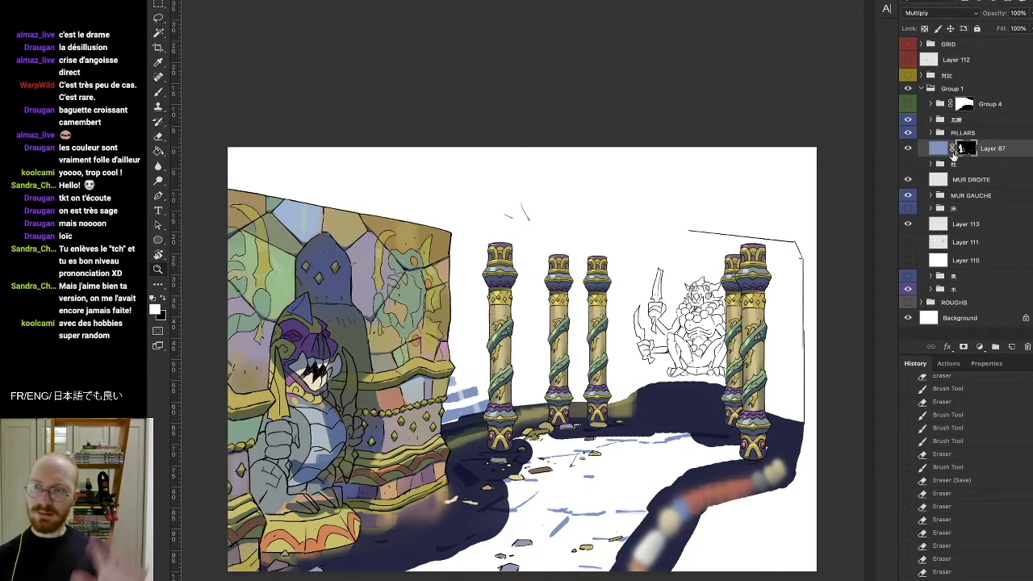
Step: Expand the background group and move Layer 113 into it, above Layer 115
{"action": "left_click", "coordinate": [931, 276]}
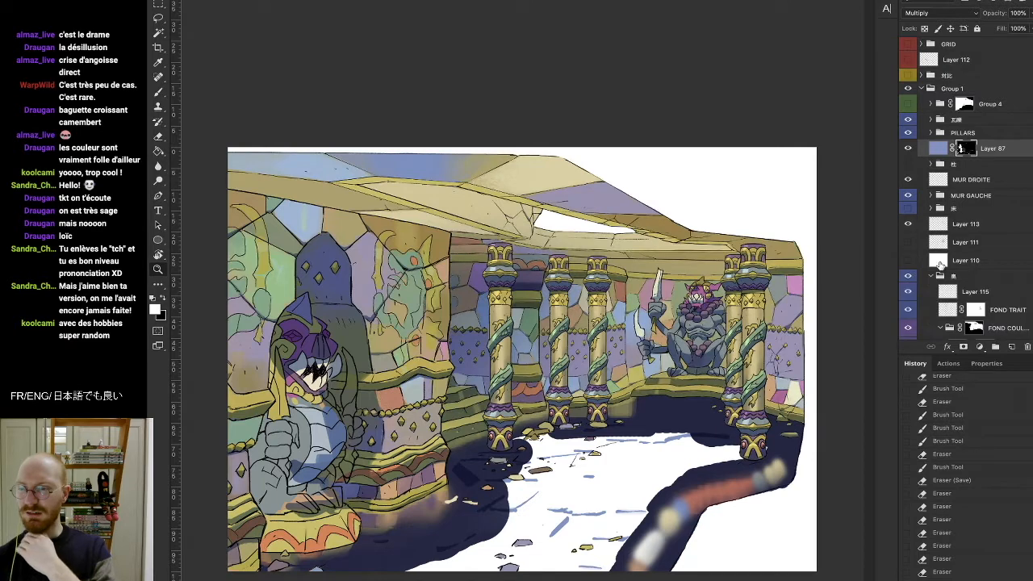
{"action": "left_click_drag", "start_coordinate": [966, 227], "coordinate": [966, 281]}
{"action": "left_click", "coordinate": [913, 227]}
{"action": "left_click", "coordinate": [914, 227]}
{"action": "left_click_drag", "start_coordinate": [965, 229], "coordinate": [967, 321]}
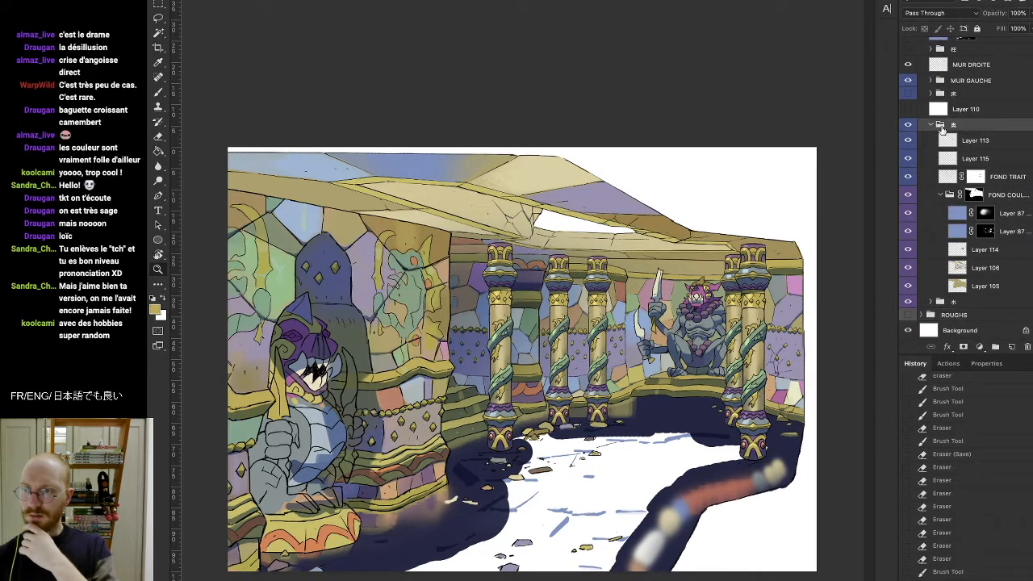
Step: Collapse the background group and select Layer 87's mask for further shading
{"action": "left_click", "coordinate": [933, 126]}
{"action": "left_click", "coordinate": [966, 150]}
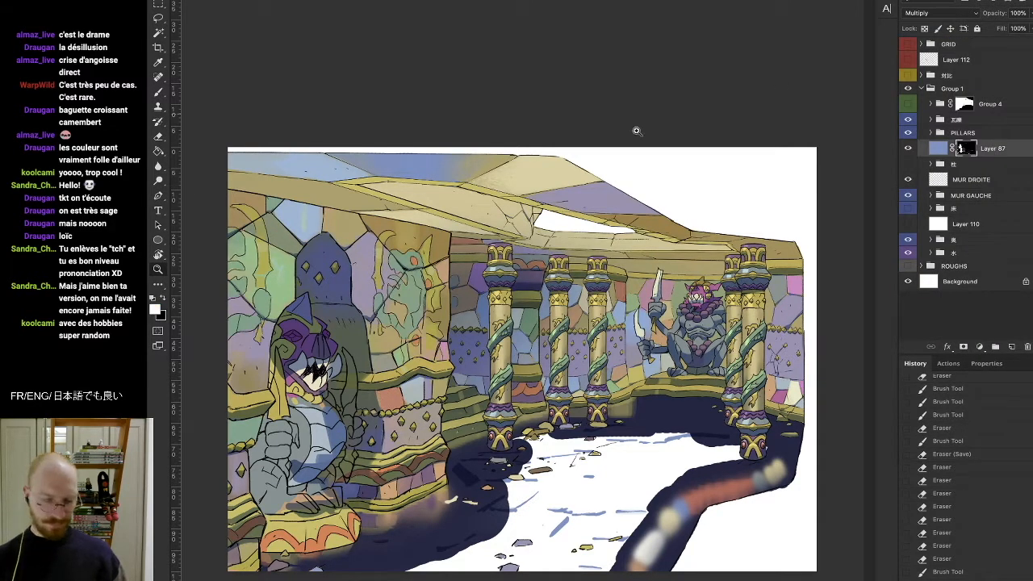
{"action": "left_click", "coordinate": [610, 340]}
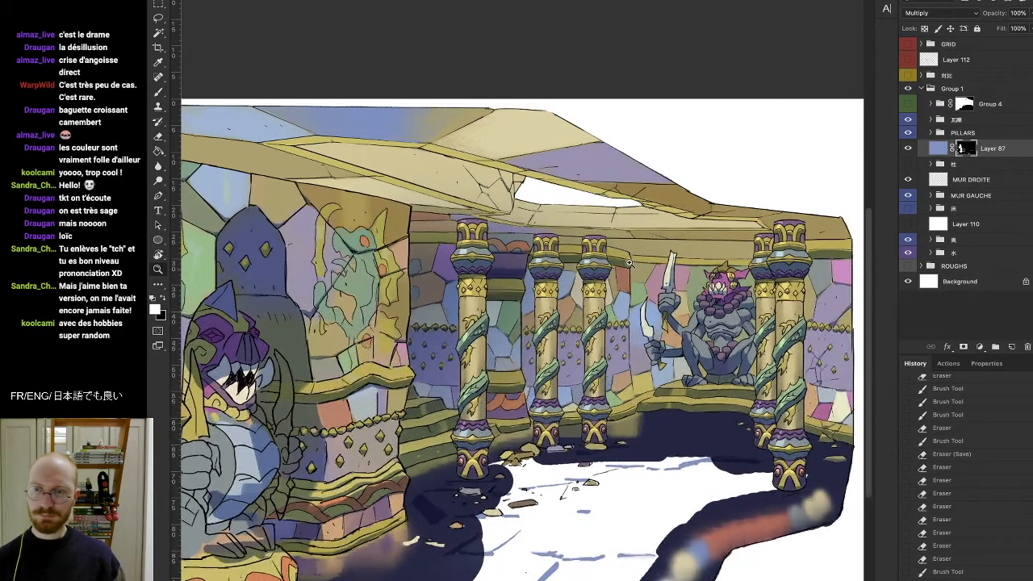
Step: Refine the blue shadow on Layer 87's mask across the back wall behind the three pillars by brushing and erasing
{"action": "left_click", "coordinate": [610, 341]}
{"action": "key", "text": "r"}
{"action": "left_click_drag", "start_coordinate": [610, 340], "coordinate": [619, 233]}
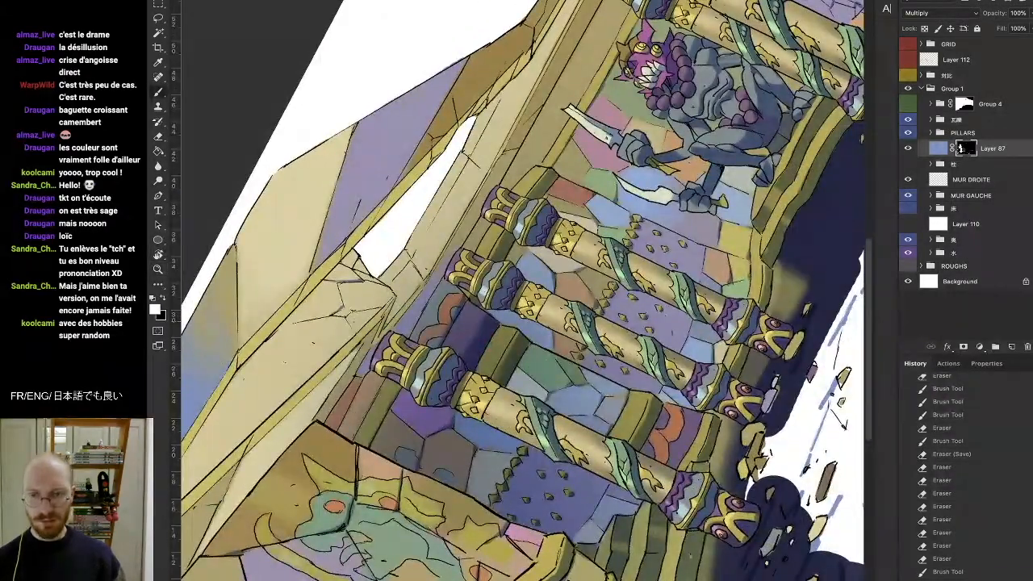
{"action": "key", "text": "e"}
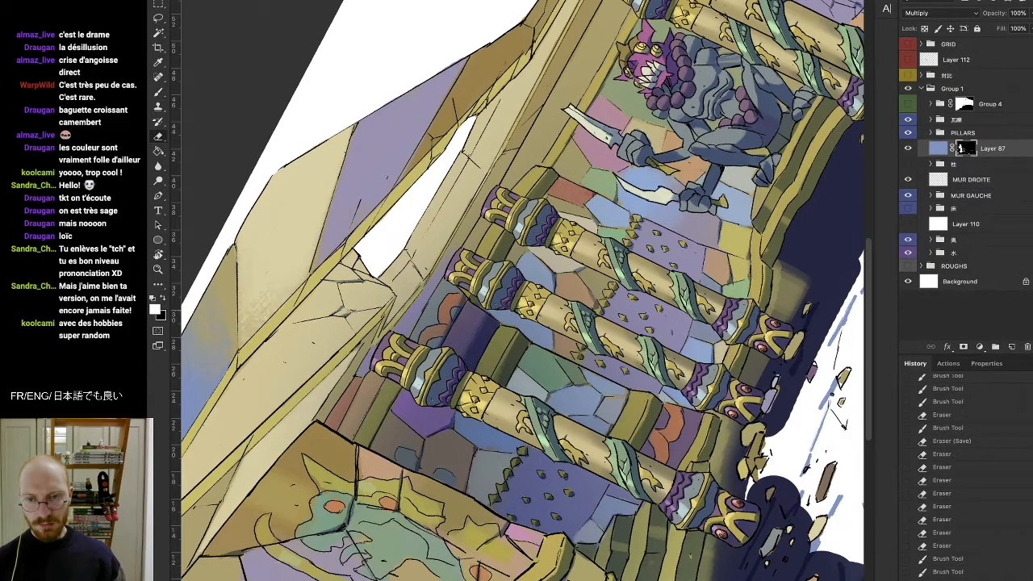
{"action": "key", "text": "b"}
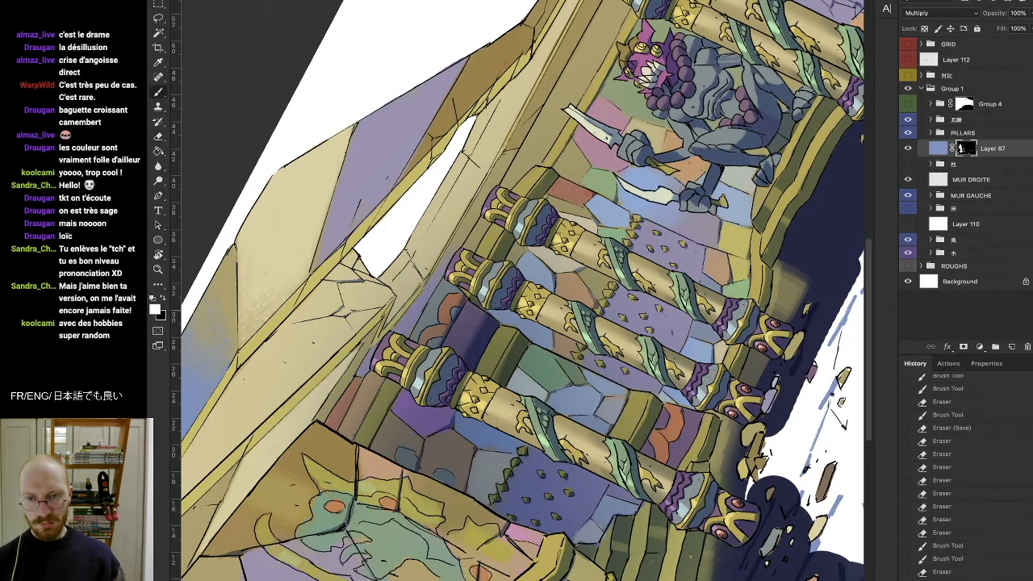
Step: Brush and erase Layer 87's mask to clean up the shadow edges on the wall beneath the broken ceiling
{"action": "key", "text": "r"}
{"action": "mouse_move", "coordinate": [406, 234]}
{"action": "left_mouse_down"}
{"action": "mouse_move", "coordinate": [450, 204]}
{"action": "mouse_move", "coordinate": [583, 198]}
{"action": "mouse_move", "coordinate": [530, 212]}
{"action": "left_mouse_up"}
{"action": "key", "text": "e"}
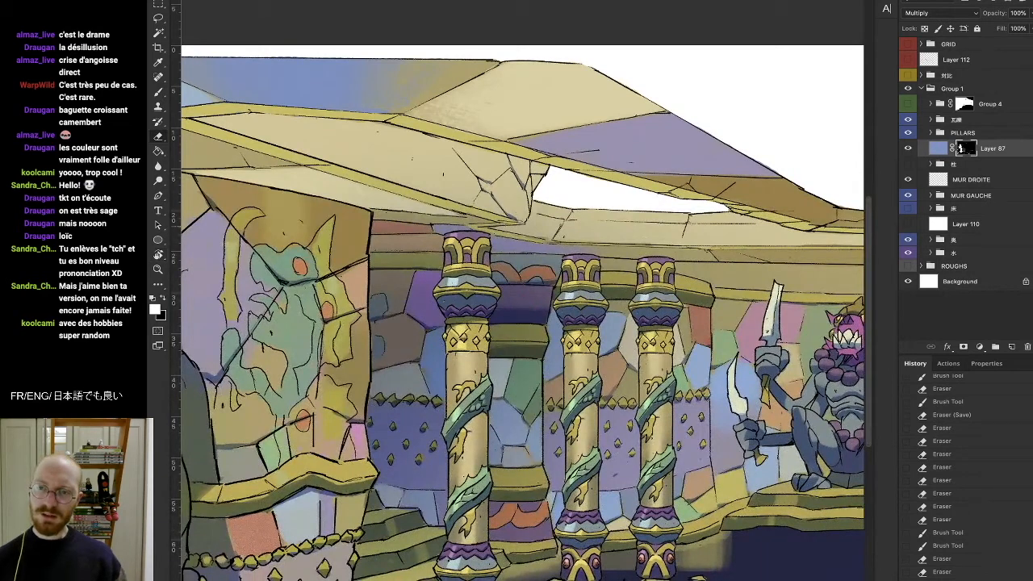
{"action": "key", "text": "b"}
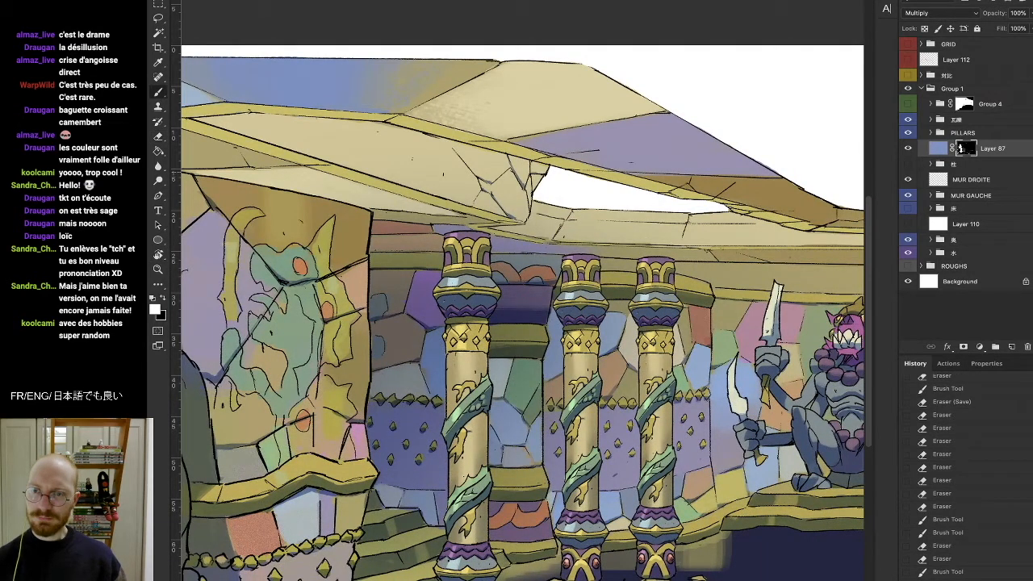
{"action": "key", "text": "e"}
{"action": "left_click_drag", "start_coordinate": [536, 168], "coordinate": [547, 168]}
{"action": "key", "text": "b"}
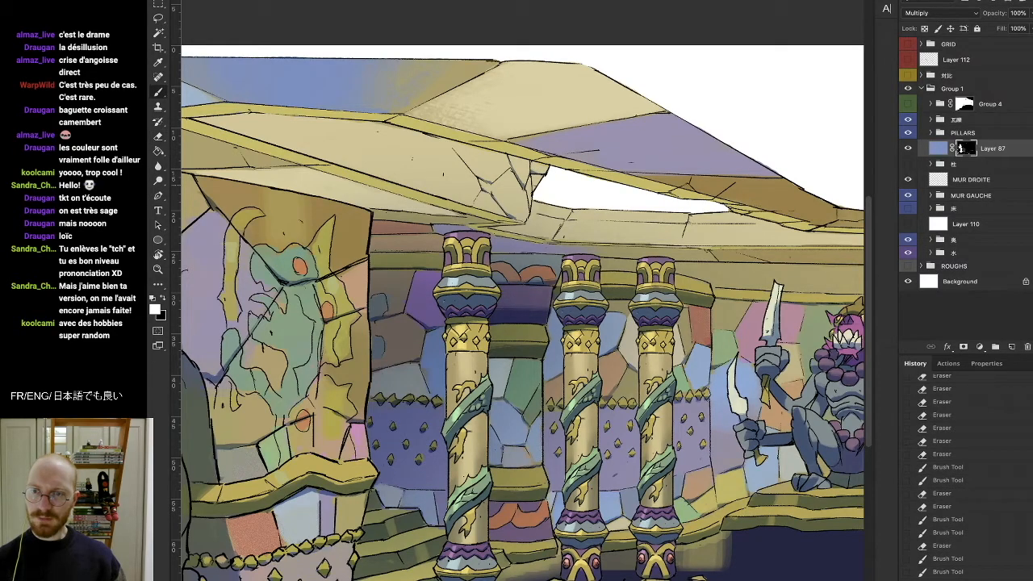
{"action": "key", "text": "e"}
Step: Shift Layer 87 one level down and back up, and touch up its mask around the pillars
{"action": "mouse_move", "coordinate": [536, 172]}
{"action": "left_mouse_down"}
{"action": "mouse_move", "coordinate": [546, 169]}
{"action": "mouse_move", "coordinate": [393, 121]}
{"action": "mouse_move", "coordinate": [338, 161]}
{"action": "left_mouse_up"}
{"action": "key", "text": "super+["}
{"action": "key", "text": "super+]"}
{"action": "key", "text": "r"}
{"action": "key", "text": "b"}
{"action": "left_click_drag", "start_coordinate": [349, 311], "coordinate": [353, 314]}
{"action": "key", "text": "e"}
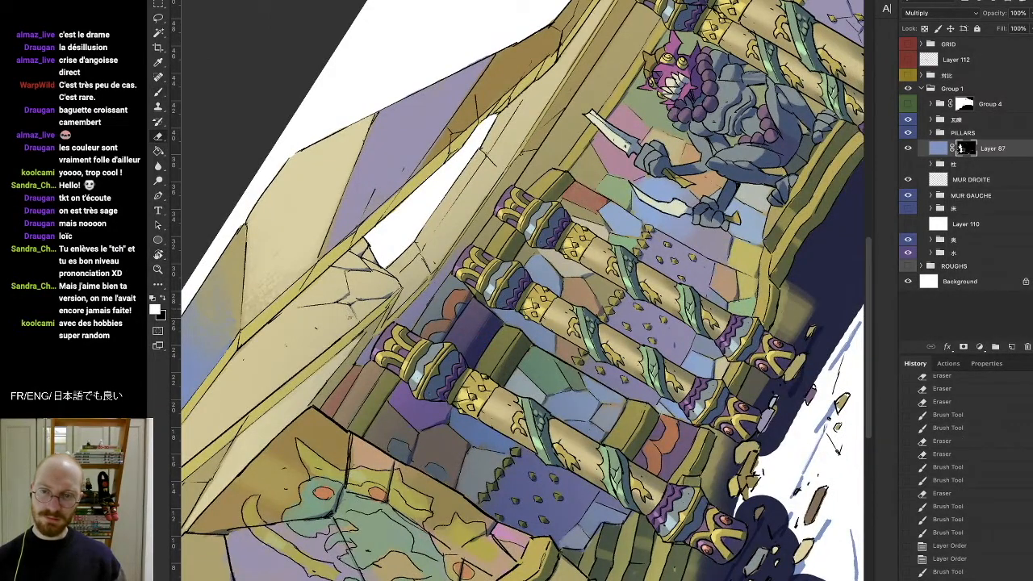
{"action": "key", "text": "b"}
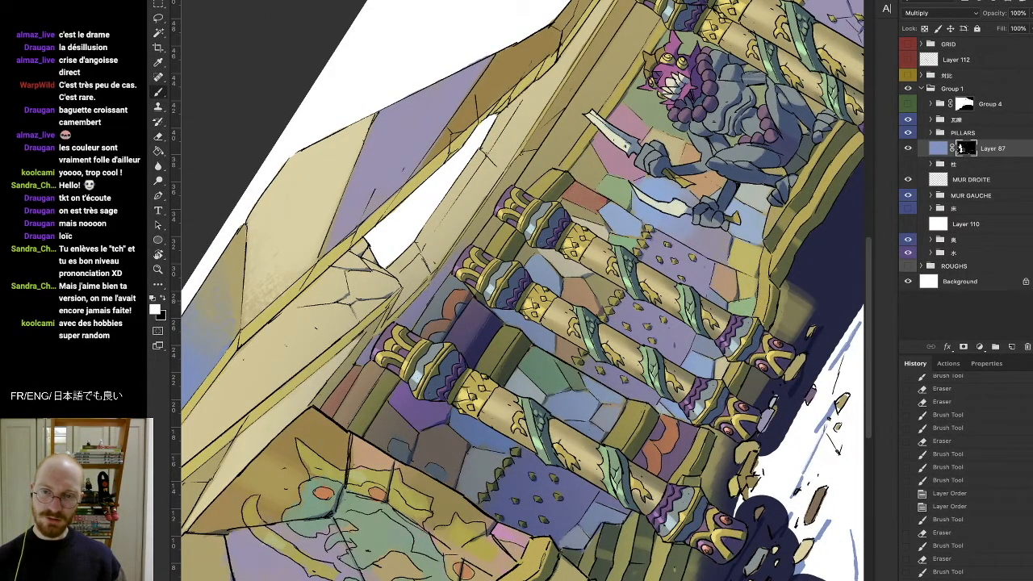
Step: Alternate brush and eraser strokes on Layer 87's mask to sharpen the shading between the pillars
{"action": "key", "text": "r"}
{"action": "mouse_move", "coordinate": [409, 223]}
{"action": "left_mouse_down"}
{"action": "mouse_move", "coordinate": [654, 188]}
{"action": "mouse_move", "coordinate": [628, 169]}
{"action": "left_mouse_up"}
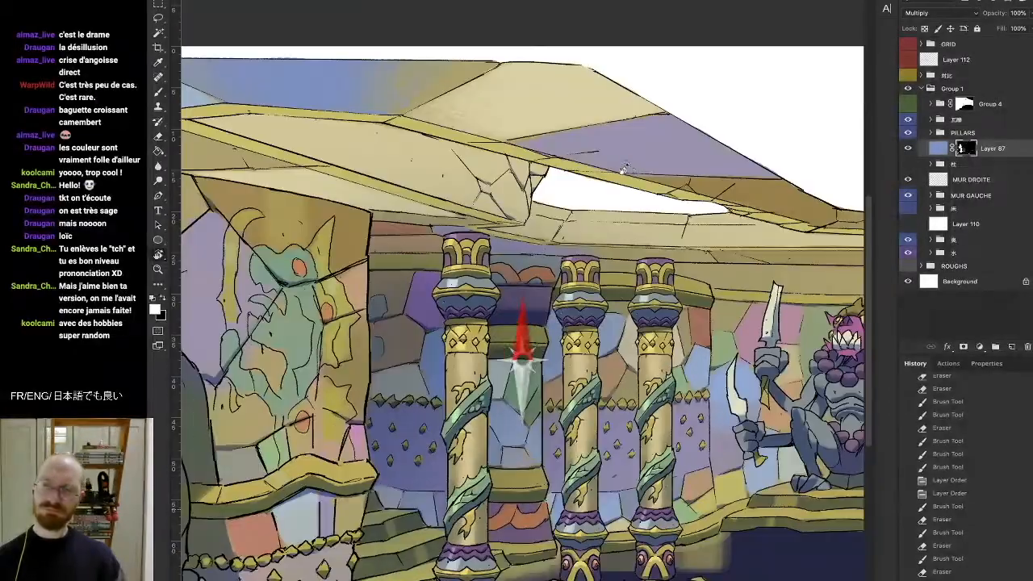
{"action": "key", "text": "b"}
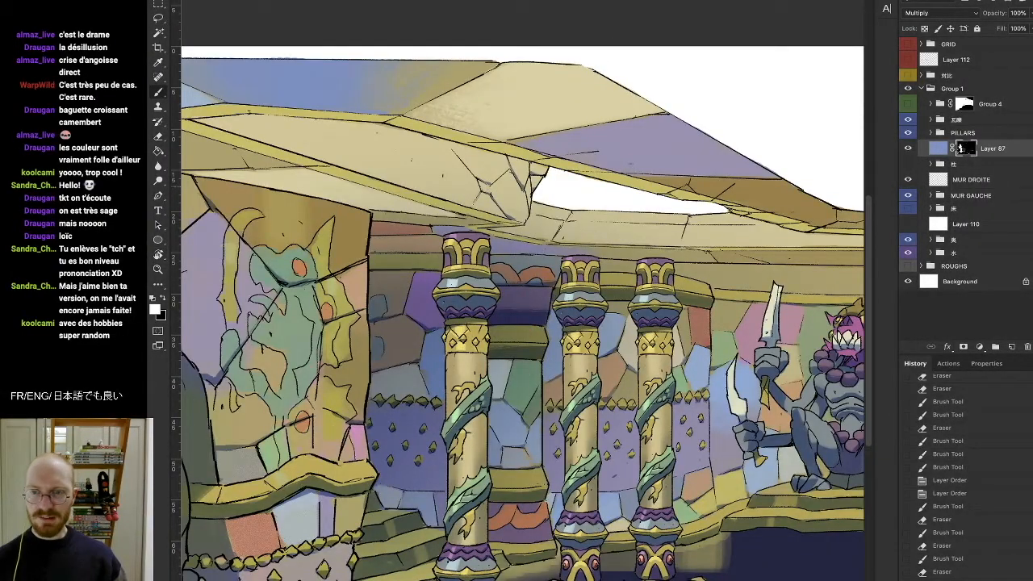
{"action": "key", "text": "e"}
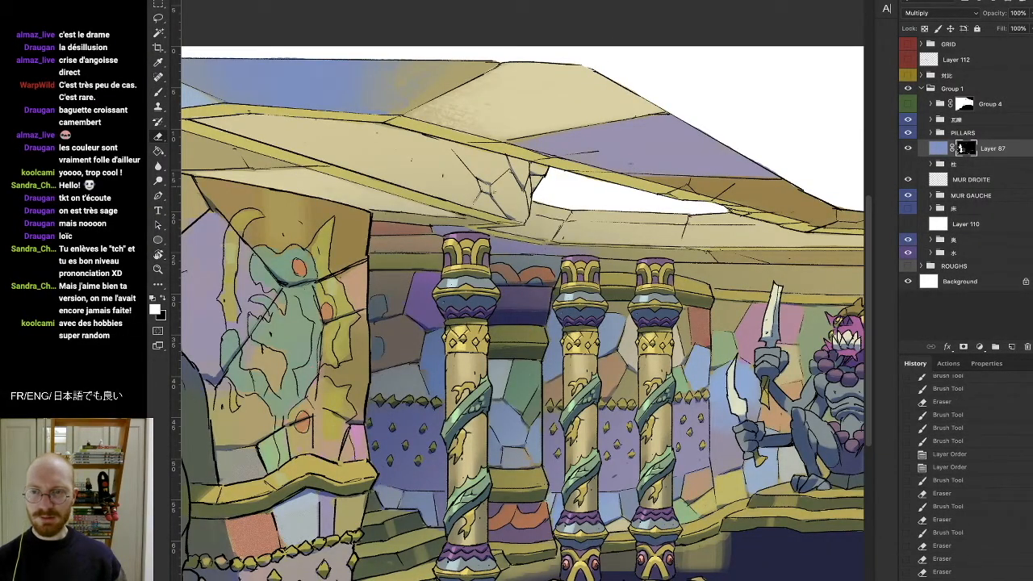
{"action": "key", "text": "b"}
{"action": "key", "text": "e"}
{"action": "key", "text": "b"}
{"action": "left_click", "coordinate": [441, 175]}
Step: Inspect the contents of the MUR GAUCHE group and isolate the background group to check what it contains
{"action": "key", "text": "r"}
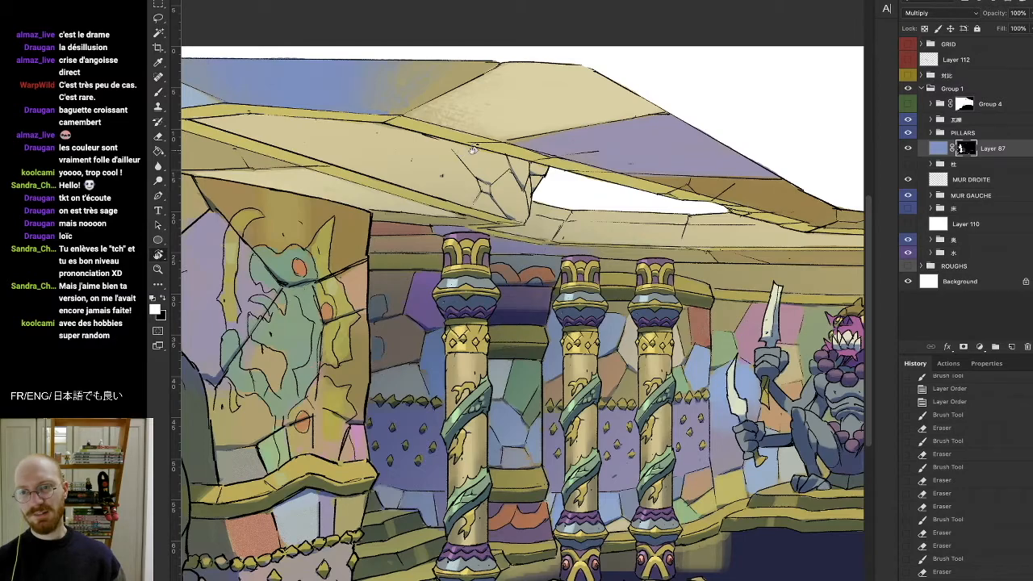
{"action": "left_click_drag", "start_coordinate": [472, 150], "coordinate": [363, 248]}
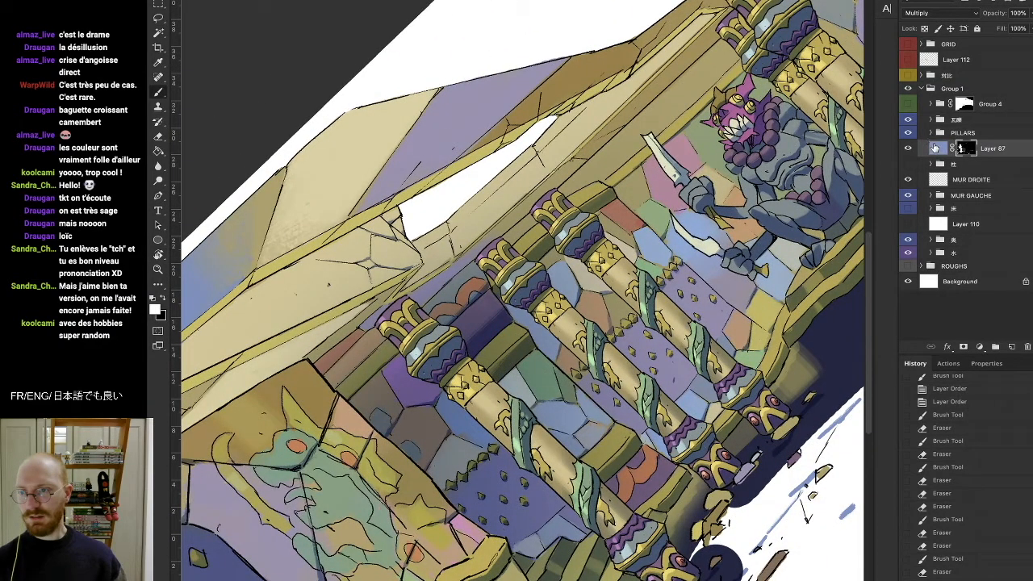
{"action": "left_click", "coordinate": [930, 195]}
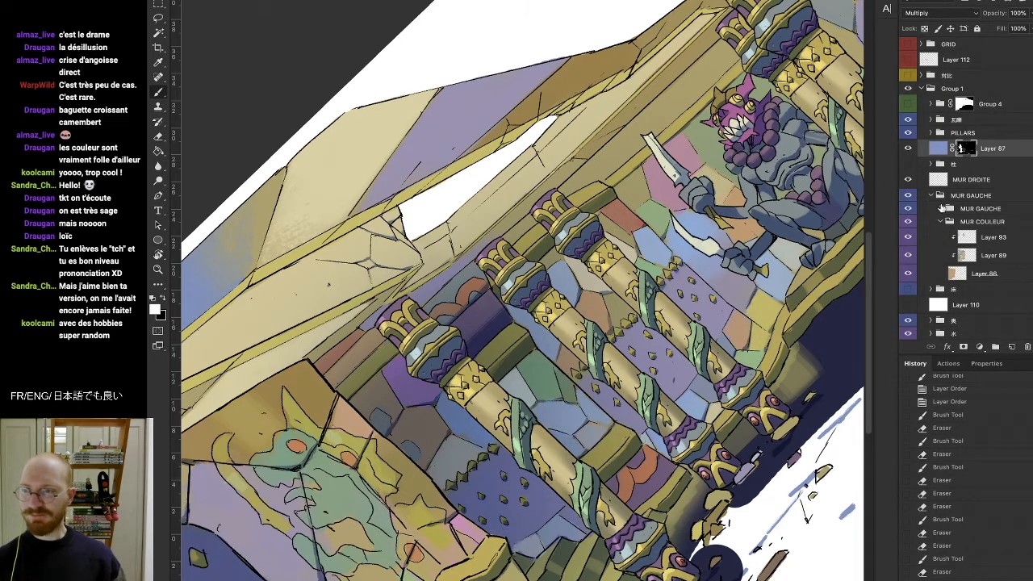
{"action": "left_click", "coordinate": [940, 221]}
{"action": "left_click", "coordinate": [930, 195]}
{"action": "left_click", "coordinate": [908, 239], "text": "alt"}
{"action": "left_click", "coordinate": [908, 239], "text": "alt"}
Step: Select Layer 106 in the background group's colour folder and paint a yellow trim along the lower edge of the ceiling opening
{"action": "left_click", "coordinate": [939, 240]}
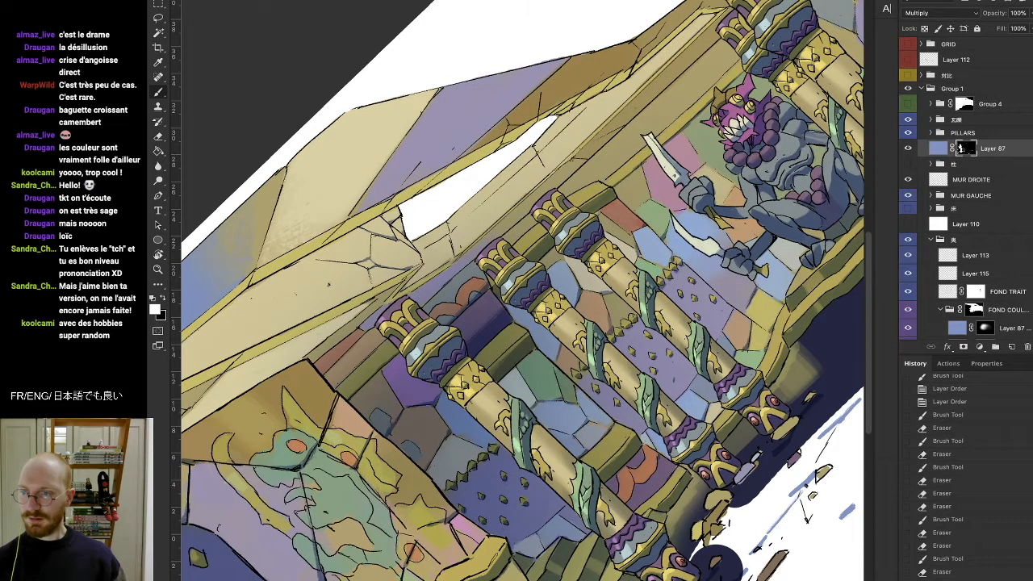
{"action": "scroll", "coordinate": [1004, 303], "scroll_direction": "down", "scroll_amount": 3}
{"action": "left_click", "coordinate": [993, 312]}
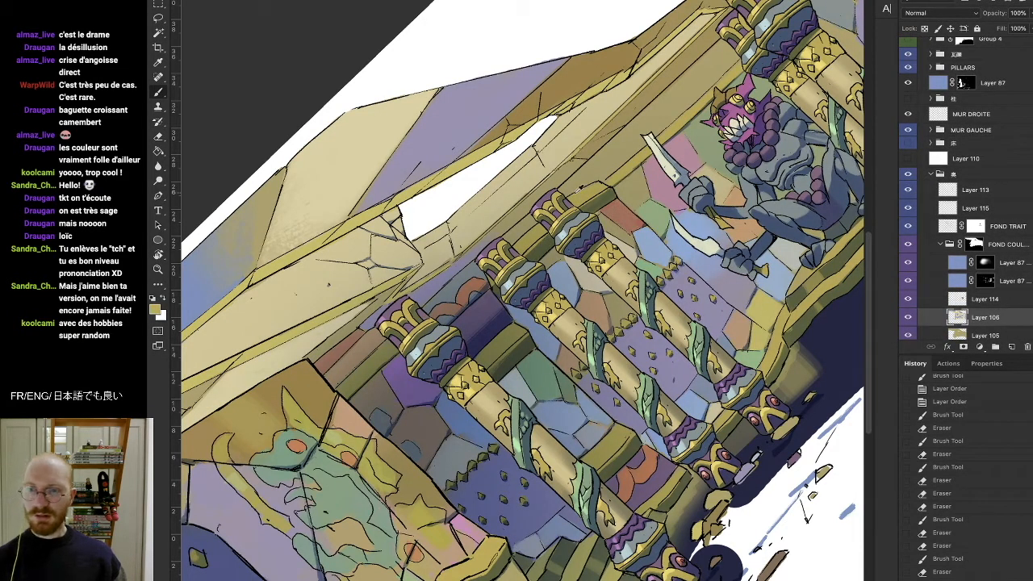
{"action": "left_click_drag", "start_coordinate": [500, 180], "coordinate": [537, 149]}
{"action": "left_click_drag", "start_coordinate": [462, 214], "coordinate": [433, 233]}
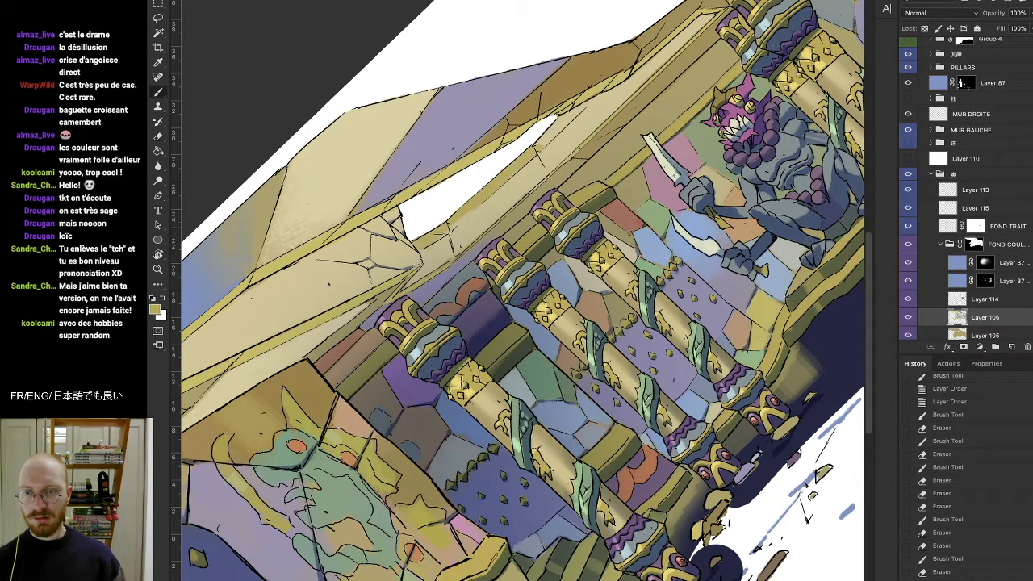
{"action": "left_click_drag", "start_coordinate": [516, 143], "coordinate": [532, 136]}
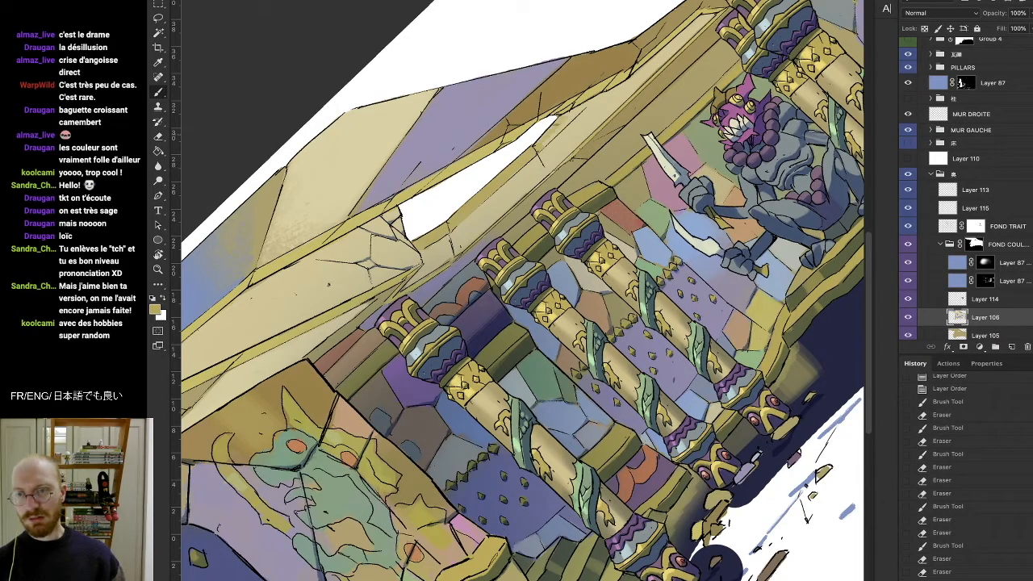
{"action": "mouse_move", "coordinate": [536, 132]}
{"action": "left_mouse_down"}
{"action": "mouse_move", "coordinate": [554, 119]}
{"action": "mouse_move", "coordinate": [767, 168]}
{"action": "left_mouse_up"}
{"action": "key", "text": "r"}
{"action": "key", "text": "b"}
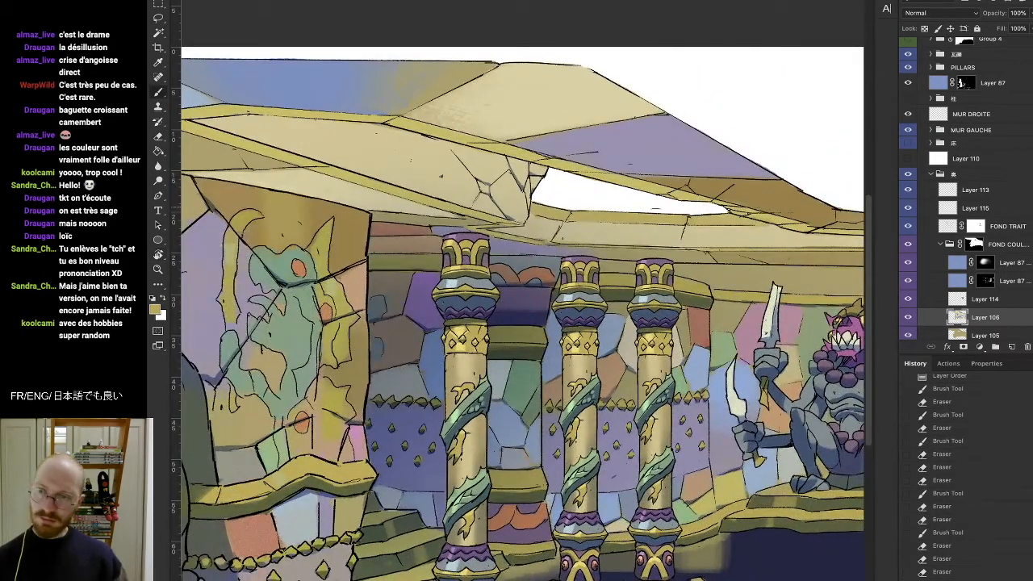
{"action": "left_click_drag", "start_coordinate": [400, 81], "coordinate": [379, 105]}
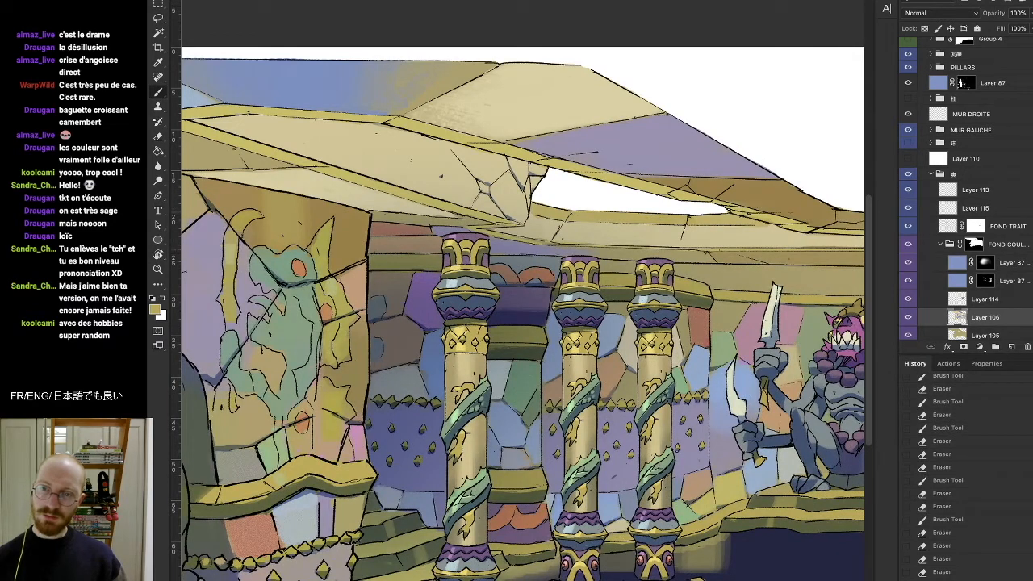
Step: Sample yellow tones from the artwork and finish the trim along the ceiling opening on Layer 106
{"action": "left_click", "coordinate": [460, 262], "text": "alt"}
{"action": "key", "text": "r"}
{"action": "left_click_drag", "start_coordinate": [580, 183], "coordinate": [541, 186]}
{"action": "key", "text": "b"}
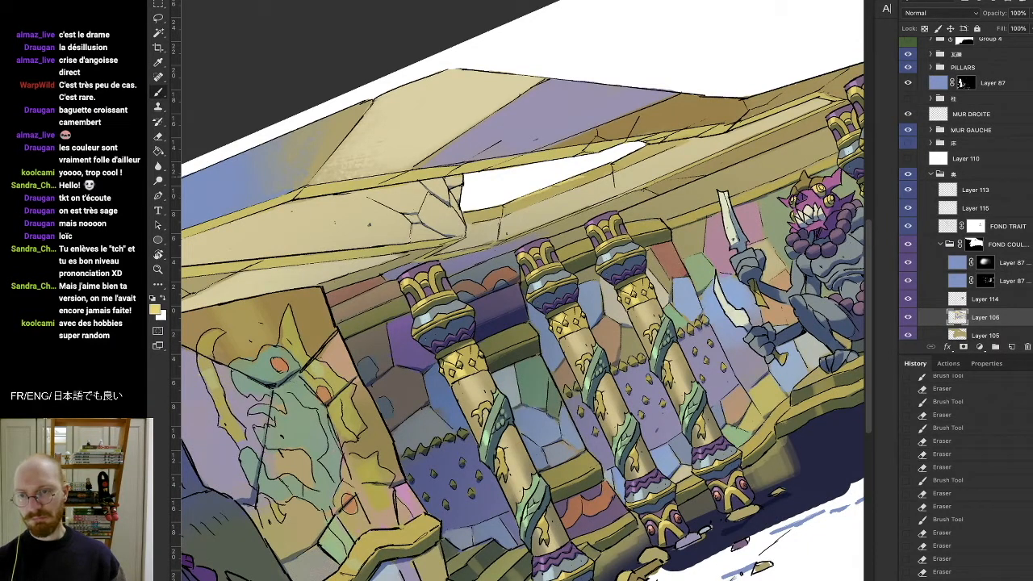
{"action": "mouse_move", "coordinate": [612, 166]}
{"action": "left_mouse_down"}
{"action": "mouse_move", "coordinate": [634, 157]}
{"action": "mouse_move", "coordinate": [596, 169]}
{"action": "left_mouse_up"}
{"action": "left_click", "coordinate": [634, 158], "text": "alt"}
{"action": "key", "text": "r"}
{"action": "mouse_move", "coordinate": [542, 81]}
{"action": "left_mouse_down"}
{"action": "mouse_move", "coordinate": [633, 53]}
{"action": "mouse_move", "coordinate": [677, 53]}
{"action": "left_mouse_up"}
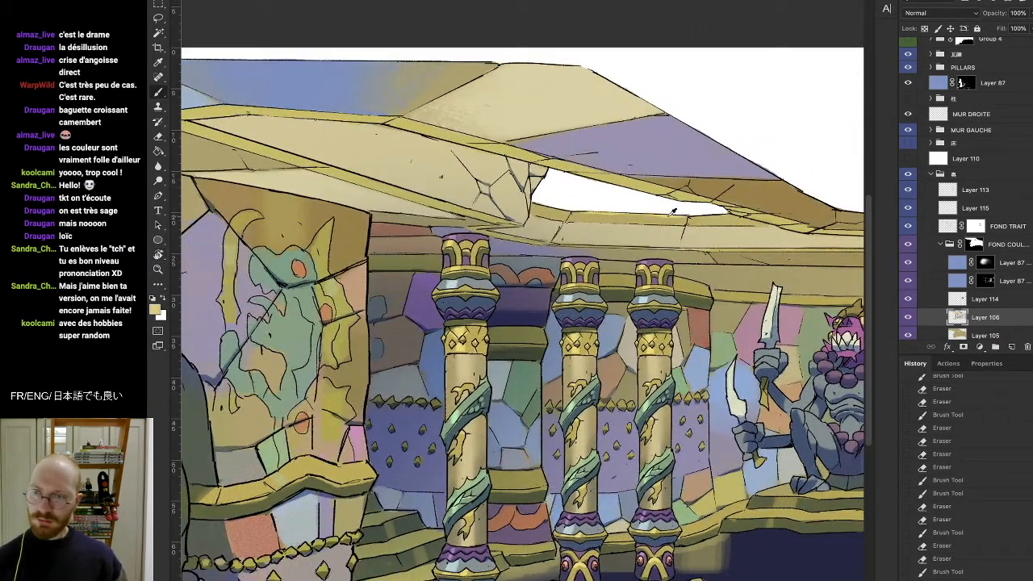
{"action": "left_click_drag", "start_coordinate": [671, 212], "coordinate": [685, 213]}
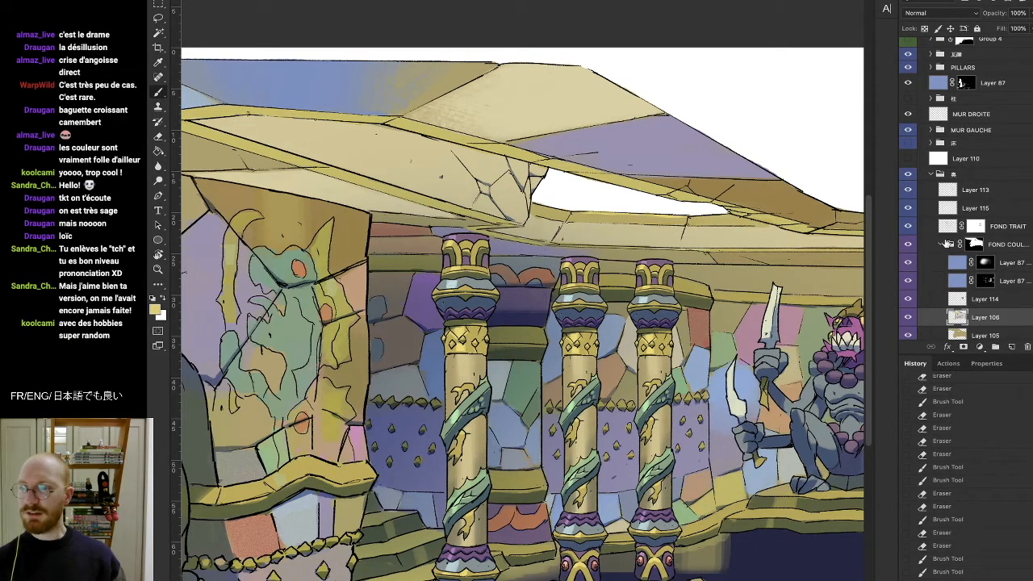
Step: Collapse the background colour folder, select Layer 87's mask again and rework the wall shadow behind the pillars
{"action": "left_click", "coordinate": [949, 244]}
{"action": "left_click", "coordinate": [960, 124]}
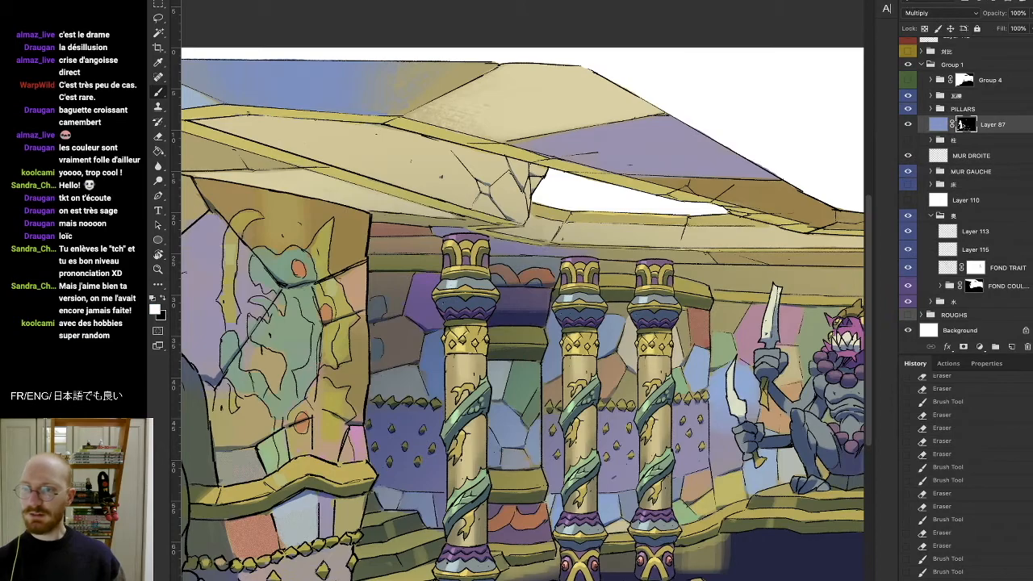
{"action": "key", "text": "r"}
{"action": "left_click_drag", "start_coordinate": [686, 316], "coordinate": [638, 222]}
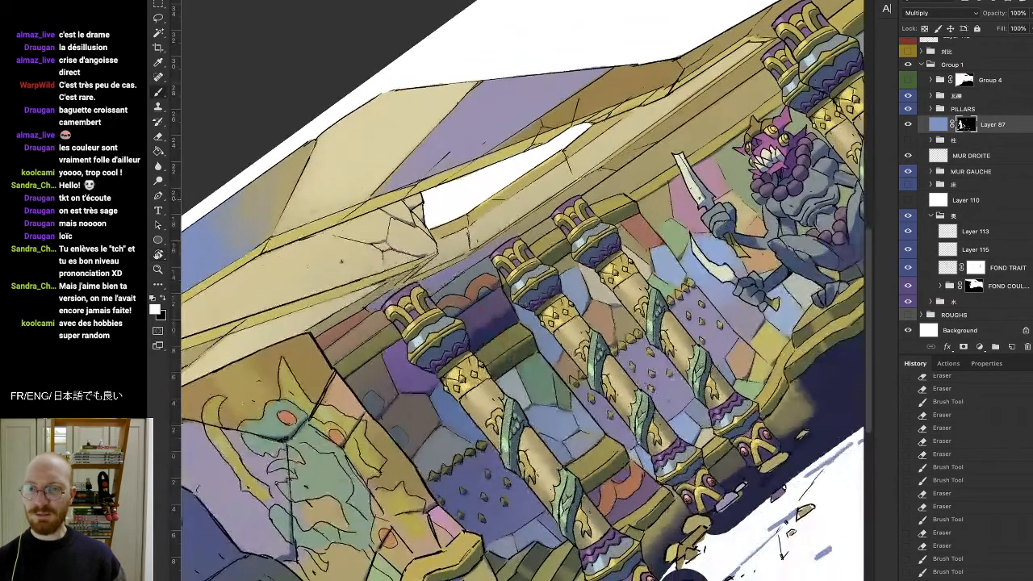
{"action": "left_click_drag", "start_coordinate": [516, 372], "coordinate": [533, 402]}
{"action": "key", "text": "e"}
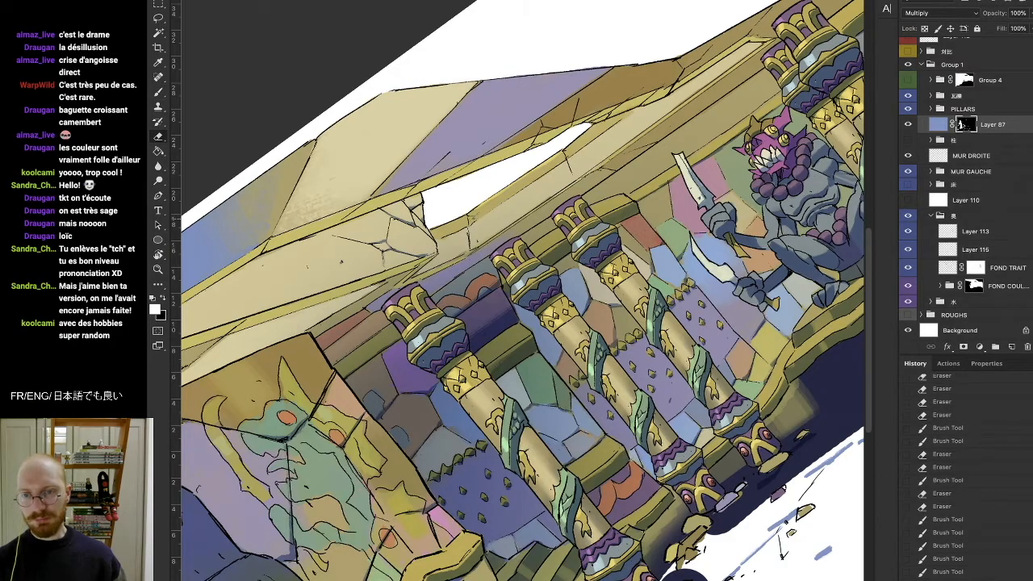
{"action": "key", "text": "b"}
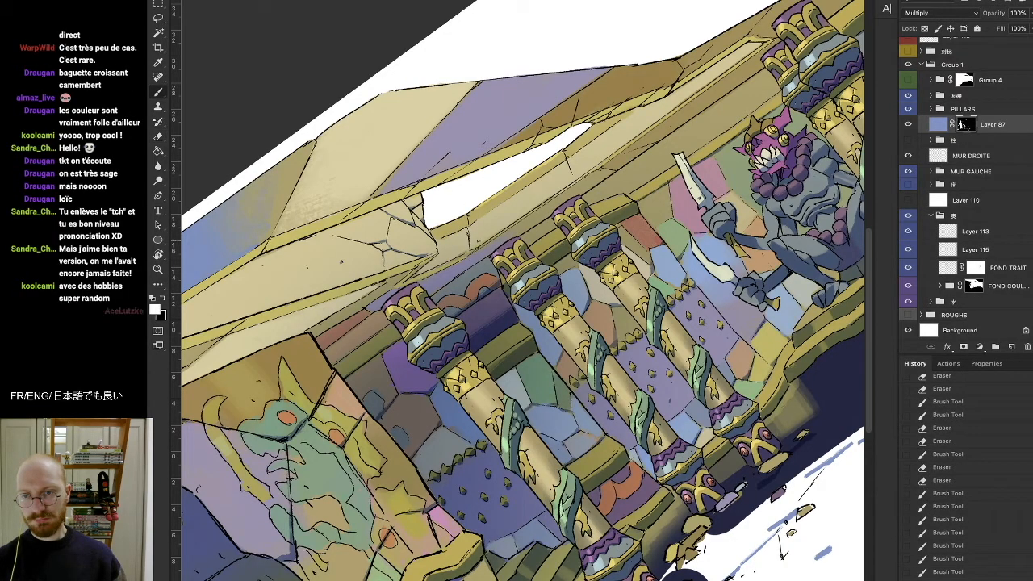
{"action": "key", "text": "r"}
{"action": "left_click_drag", "start_coordinate": [476, 240], "coordinate": [603, 127]}
{"action": "key", "text": "b"}
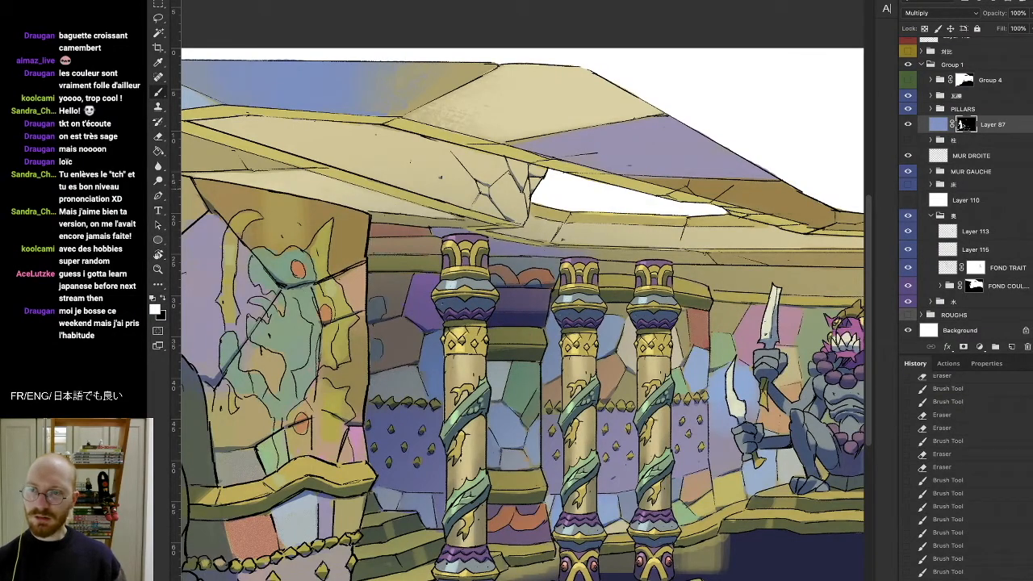
Step: Extend the Layer 87 shadow along the cornice beside the third pillar and trim its edges with the eraser
{"action": "left_click_drag", "start_coordinate": [663, 260], "coordinate": [700, 266]}
{"action": "key", "text": "r"}
{"action": "left_click_drag", "start_coordinate": [723, 168], "coordinate": [410, 104]}
{"action": "key", "text": "e"}
{"action": "left_click_drag", "start_coordinate": [211, 348], "coordinate": [232, 392]}
{"action": "key", "text": "b"}
{"action": "key", "text": "e"}
{"action": "mouse_move", "coordinate": [403, 151]}
{"action": "left_mouse_down"}
{"action": "mouse_move", "coordinate": [418, 153]}
{"action": "mouse_move", "coordinate": [451, 113]}
{"action": "left_mouse_up"}
Step: Refine the back wall's shadow shapes on Layer 87's mask with alternating brush and eraser strokes
{"action": "key", "text": "r"}
{"action": "key", "text": "b"}
{"action": "key", "text": "e"}
{"action": "key", "text": "b"}
{"action": "key", "text": "e"}
{"action": "key", "text": "b"}
{"action": "left_click_drag", "start_coordinate": [447, 121], "coordinate": [452, 113]}
{"action": "key", "text": "e"}
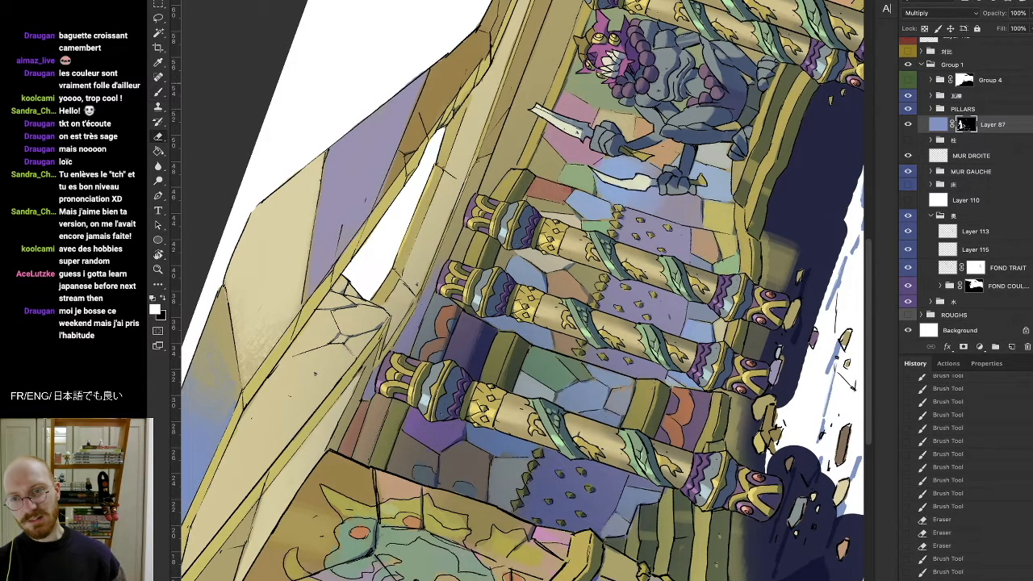
{"action": "key", "text": "r"}
{"action": "mouse_move", "coordinate": [521, 91]}
{"action": "left_mouse_down"}
{"action": "mouse_move", "coordinate": [627, 108]}
{"action": "mouse_move", "coordinate": [728, 230]}
{"action": "left_mouse_up"}
{"action": "key", "text": "b"}
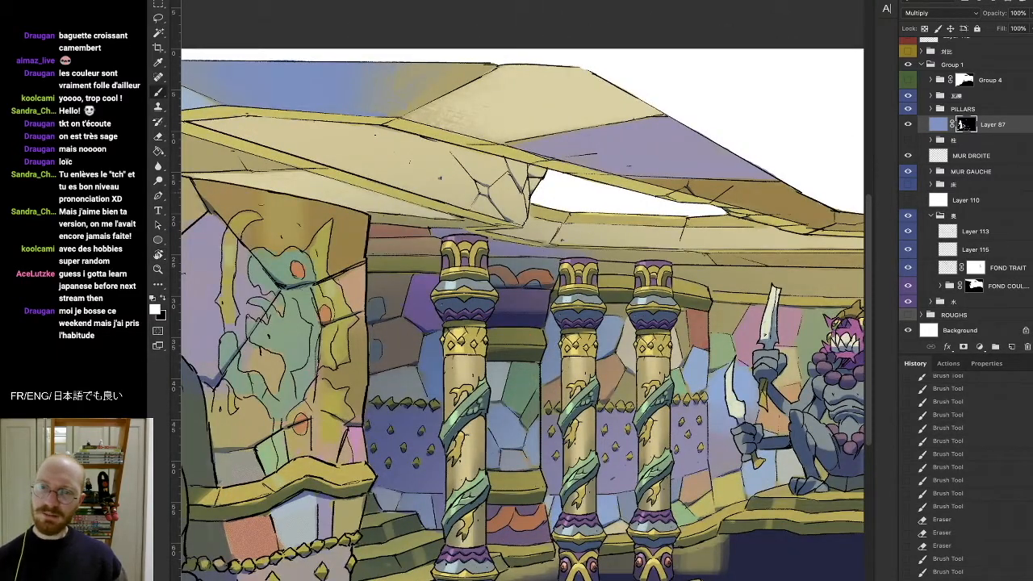
Step: Shade the left wall around the seated statue on Layer 87's mask
{"action": "key", "text": "z"}
{"action": "left_click", "coordinate": [515, 279], "text": "alt"}
{"action": "mouse_move", "coordinate": [491, 276]}
{"action": "left_mouse_down"}
{"action": "mouse_move", "coordinate": [515, 278]}
{"action": "mouse_move", "coordinate": [486, 288]}
{"action": "mouse_move", "coordinate": [538, 281]}
{"action": "mouse_move", "coordinate": [478, 285]}
{"action": "mouse_move", "coordinate": [558, 254]}
{"action": "mouse_move", "coordinate": [481, 280]}
{"action": "left_mouse_up"}
{"action": "key", "text": "e"}
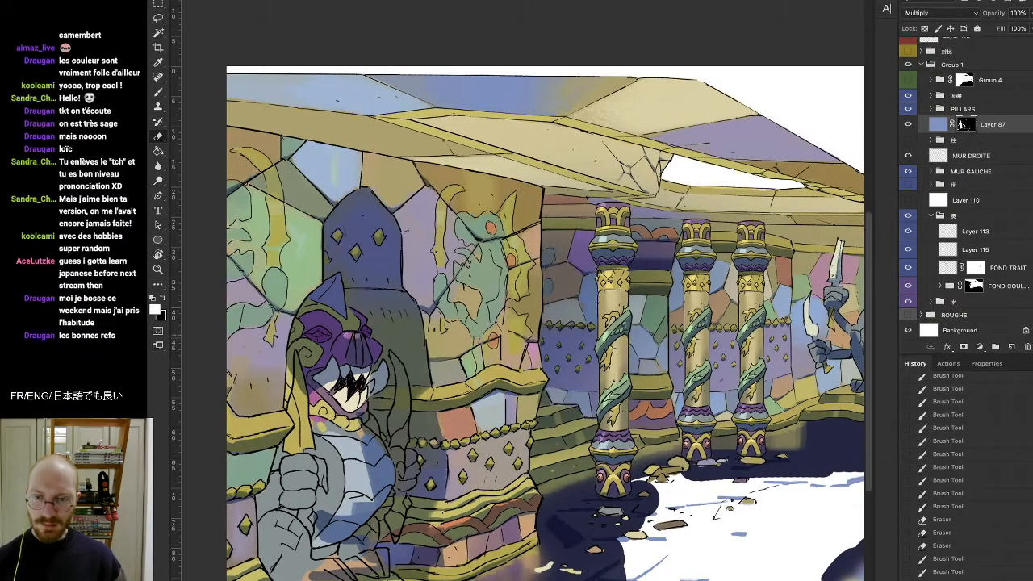
{"action": "key", "text": "b"}
{"action": "left_click_drag", "start_coordinate": [338, 338], "coordinate": [357, 343]}
Step: Brush and erase Layer 87's mask to shape the shadow across the left wall's mural and stones
{"action": "key", "text": "r"}
{"action": "mouse_move", "coordinate": [357, 343]}
{"action": "left_mouse_down"}
{"action": "mouse_move", "coordinate": [444, 499]}
{"action": "mouse_move", "coordinate": [417, 478]}
{"action": "mouse_move", "coordinate": [449, 477]}
{"action": "mouse_move", "coordinate": [442, 488]}
{"action": "left_mouse_up"}
{"action": "key", "text": "e"}
{"action": "key", "text": "b"}
{"action": "key", "text": "e"}
{"action": "key", "text": "b"}
Step: Touch up the shadow edges on the left wall between the mural and the statue using Layer 87's mask
{"action": "key", "text": "r"}
{"action": "key", "text": "b"}
{"action": "left_click_drag", "start_coordinate": [655, 313], "coordinate": [662, 318]}
{"action": "key", "text": "e"}
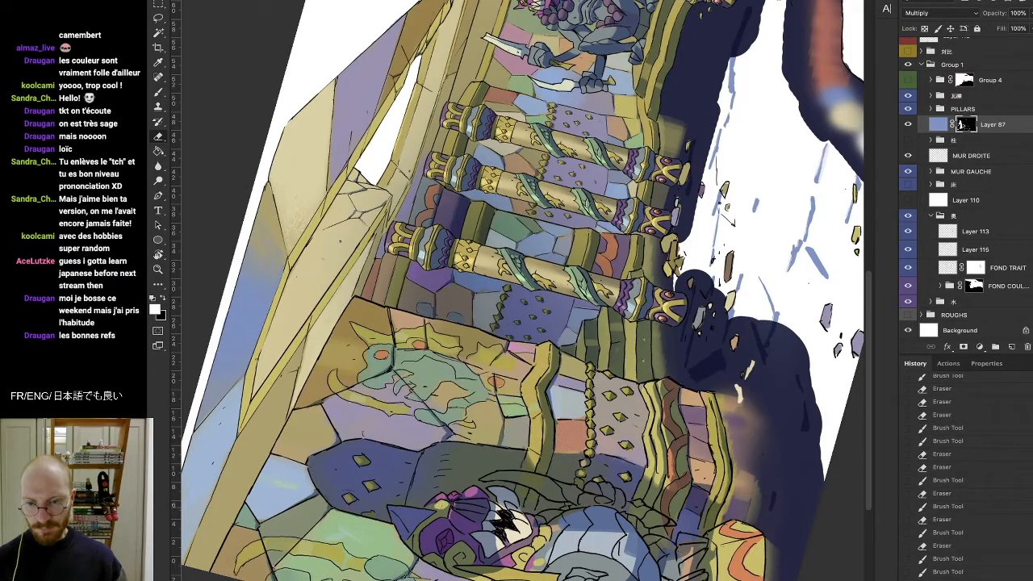
{"action": "left_click_drag", "start_coordinate": [484, 500], "coordinate": [492, 507]}
{"action": "key", "text": "b"}
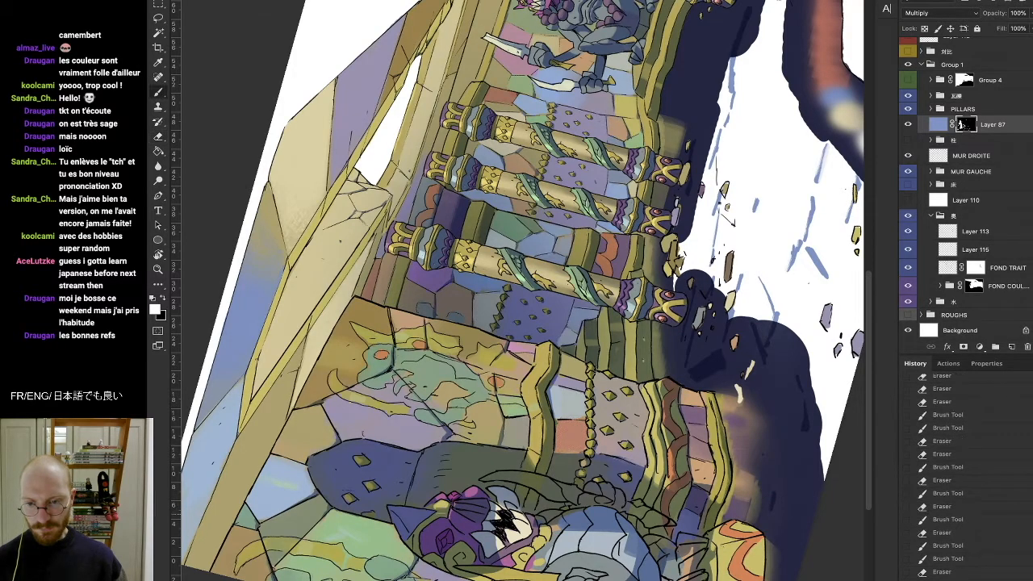
Step: Erase and repaint parts of the shadow around the statue's headdress on Layer 87's mask
{"action": "key", "text": "r"}
{"action": "mouse_move", "coordinate": [726, 404]}
{"action": "left_mouse_down"}
{"action": "mouse_move", "coordinate": [661, 501]}
{"action": "mouse_move", "coordinate": [553, 524]}
{"action": "mouse_move", "coordinate": [420, 506]}
{"action": "mouse_move", "coordinate": [363, 465]}
{"action": "left_mouse_up"}
{"action": "key", "text": "e"}
{"action": "left_click_drag", "start_coordinate": [478, 440], "coordinate": [487, 445]}
{"action": "mouse_move", "coordinate": [470, 202]}
{"action": "left_mouse_down"}
{"action": "mouse_move", "coordinate": [481, 213]}
{"action": "mouse_move", "coordinate": [470, 207]}
{"action": "left_mouse_up"}
{"action": "key", "text": "b"}
{"action": "key", "text": "e"}
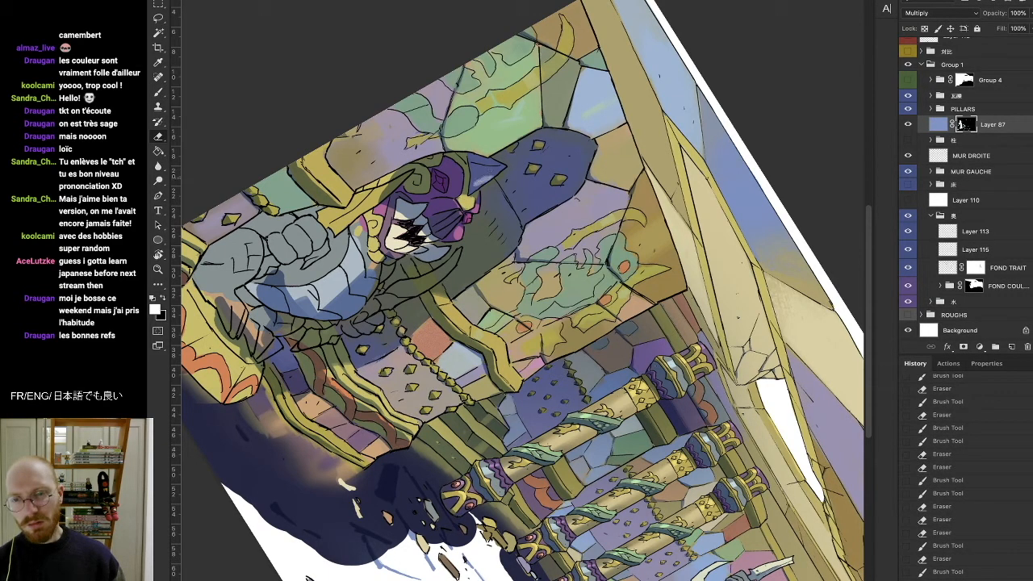
Step: Shade the base of the seated statue's blue horn and the adjoining headdress on Layer 87's mask
{"action": "left_click_drag", "start_coordinate": [476, 182], "coordinate": [482, 188]}
{"action": "key", "text": "r"}
{"action": "mouse_move", "coordinate": [480, 186]}
{"action": "left_mouse_down"}
{"action": "mouse_move", "coordinate": [430, 205]}
{"action": "mouse_move", "coordinate": [378, 251]}
{"action": "mouse_move", "coordinate": [375, 229]}
{"action": "mouse_move", "coordinate": [370, 239]}
{"action": "left_mouse_up"}
{"action": "key", "text": "b"}
{"action": "key", "text": "r"}
{"action": "mouse_move", "coordinate": [410, 205]}
{"action": "left_mouse_down"}
{"action": "mouse_move", "coordinate": [369, 244]}
{"action": "mouse_move", "coordinate": [357, 288]}
{"action": "mouse_move", "coordinate": [639, 434]}
{"action": "left_mouse_up"}
{"action": "key", "text": "r"}
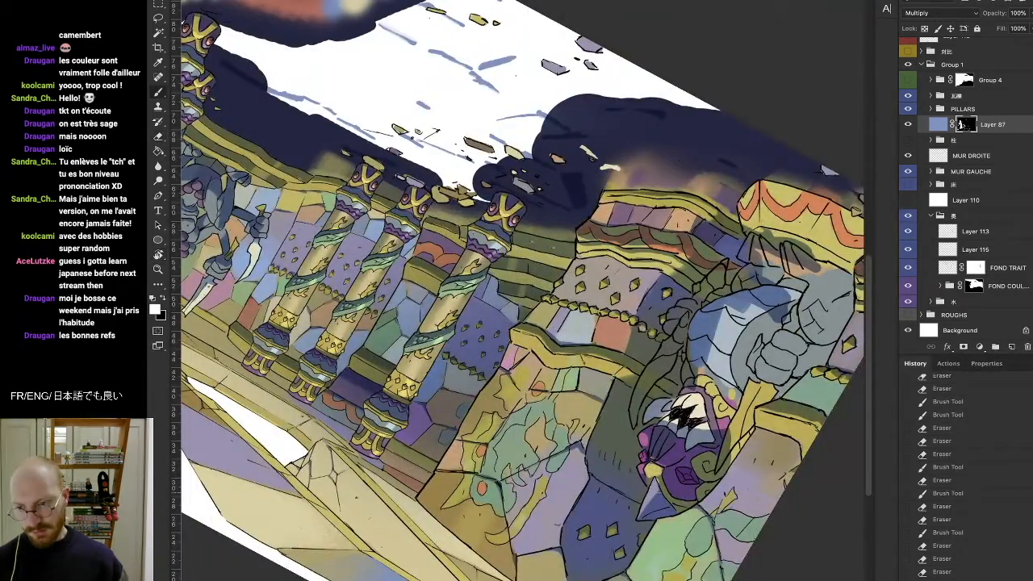
Step: Rework the shadow between the statue's horn and forehead ornament, brushing and erasing on Layer 87's mask
{"action": "left_click_drag", "start_coordinate": [655, 488], "coordinate": [661, 497]}
{"action": "mouse_move", "coordinate": [653, 489]}
{"action": "left_mouse_down"}
{"action": "mouse_move", "coordinate": [663, 498]}
{"action": "mouse_move", "coordinate": [672, 469]}
{"action": "mouse_move", "coordinate": [683, 468]}
{"action": "left_mouse_up"}
{"action": "key", "text": "e"}
{"action": "key", "text": "b"}
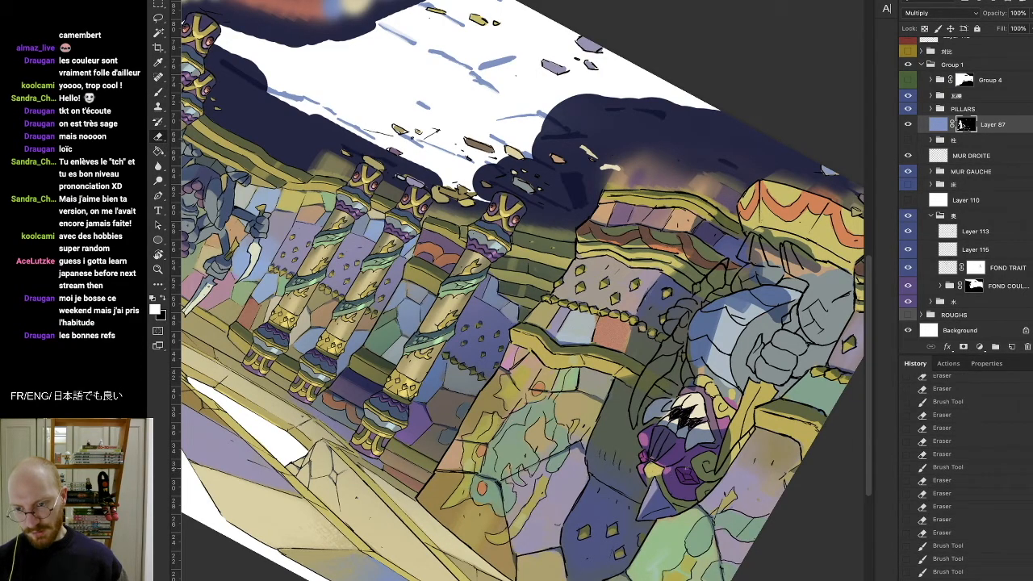
{"action": "key", "text": "r"}
{"action": "left_click_drag", "start_coordinate": [721, 567], "coordinate": [328, 288]}
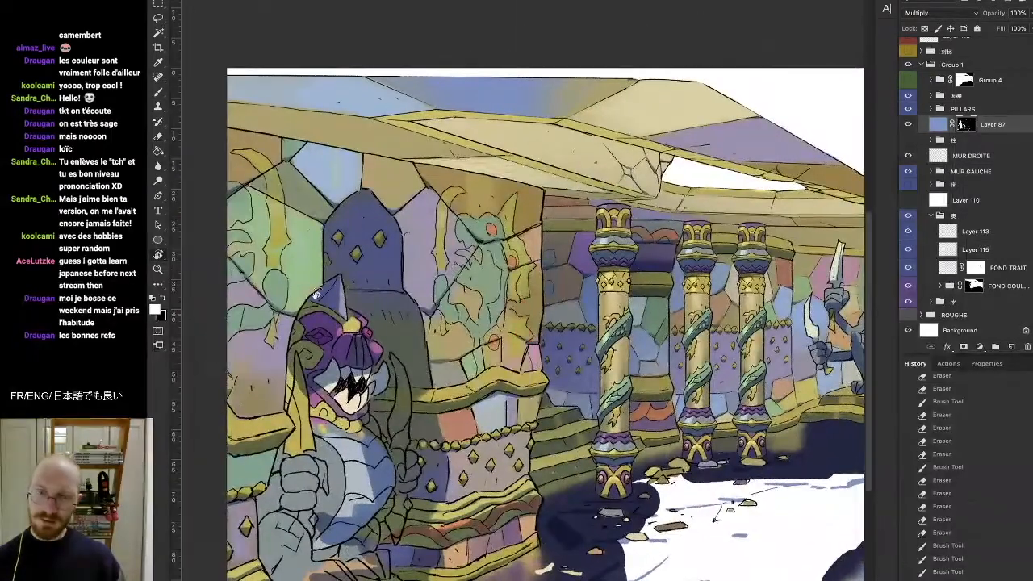
Step: Paint shadow over the statue's brow, snout and upper teeth on Layer 87's mask, erasing where light hits the headdress
{"action": "key", "text": "b"}
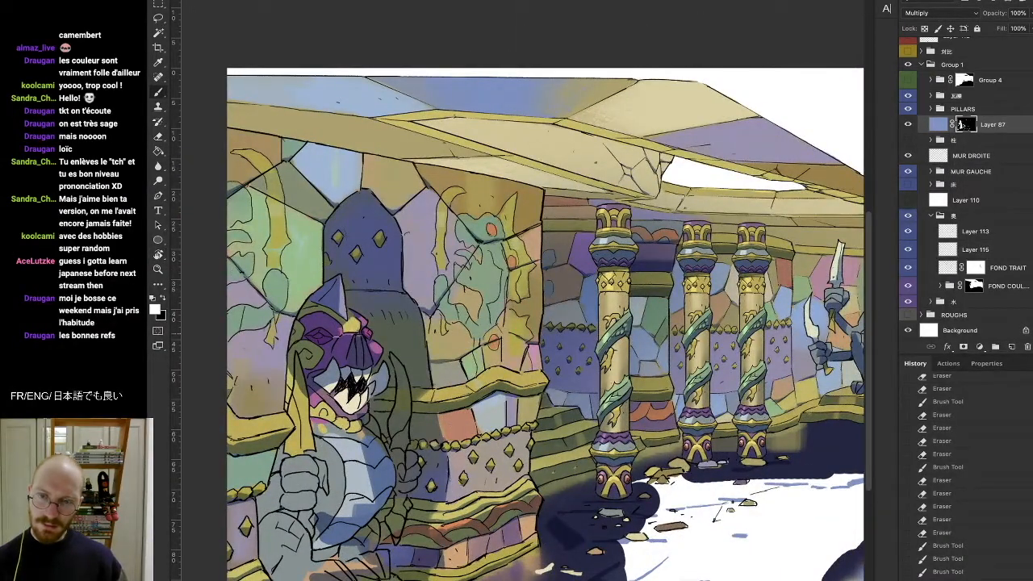
{"action": "key", "text": "e"}
{"action": "left_click_drag", "start_coordinate": [328, 321], "coordinate": [337, 327]}
{"action": "key", "text": "b"}
{"action": "left_click_drag", "start_coordinate": [365, 317], "coordinate": [371, 329]}
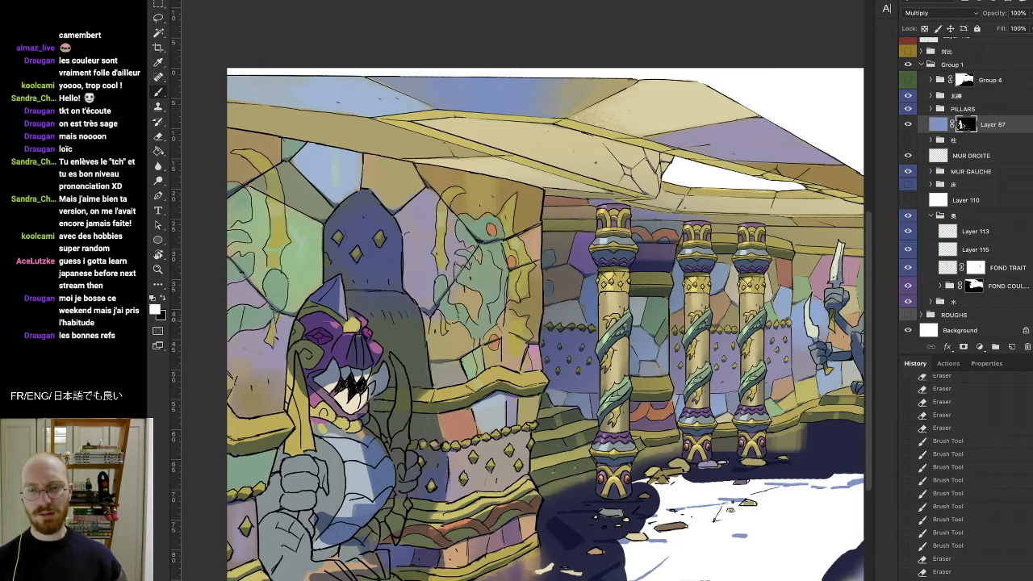
{"action": "left_click_drag", "start_coordinate": [368, 324], "coordinate": [372, 329]}
{"action": "left_click_drag", "start_coordinate": [369, 325], "coordinate": [372, 330]}
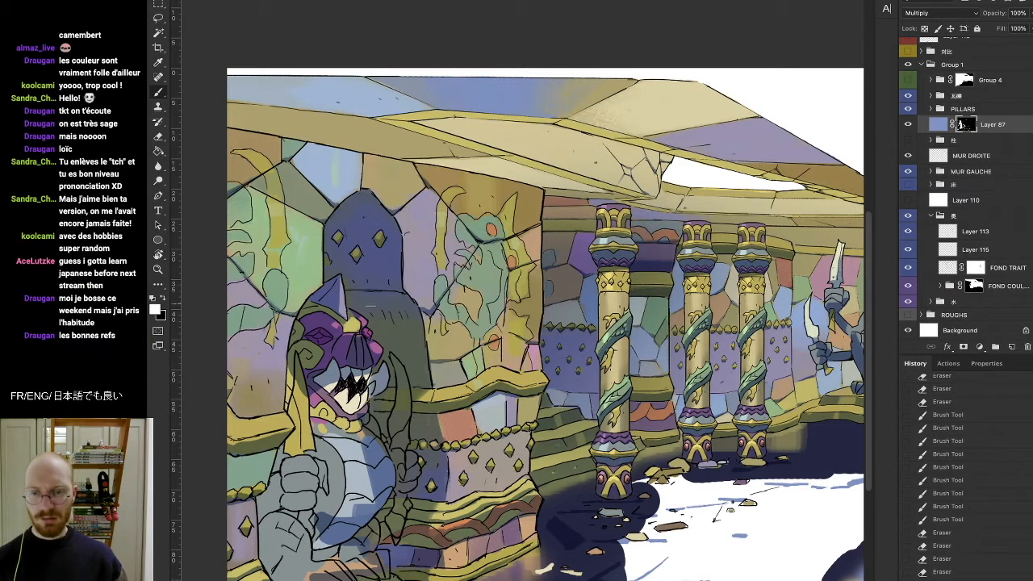
{"action": "left_click_drag", "start_coordinate": [357, 337], "coordinate": [360, 333]}
{"action": "mouse_move", "coordinate": [335, 391]}
{"action": "left_mouse_down"}
{"action": "mouse_move", "coordinate": [350, 397]}
{"action": "mouse_move", "coordinate": [366, 375]}
{"action": "left_mouse_up"}
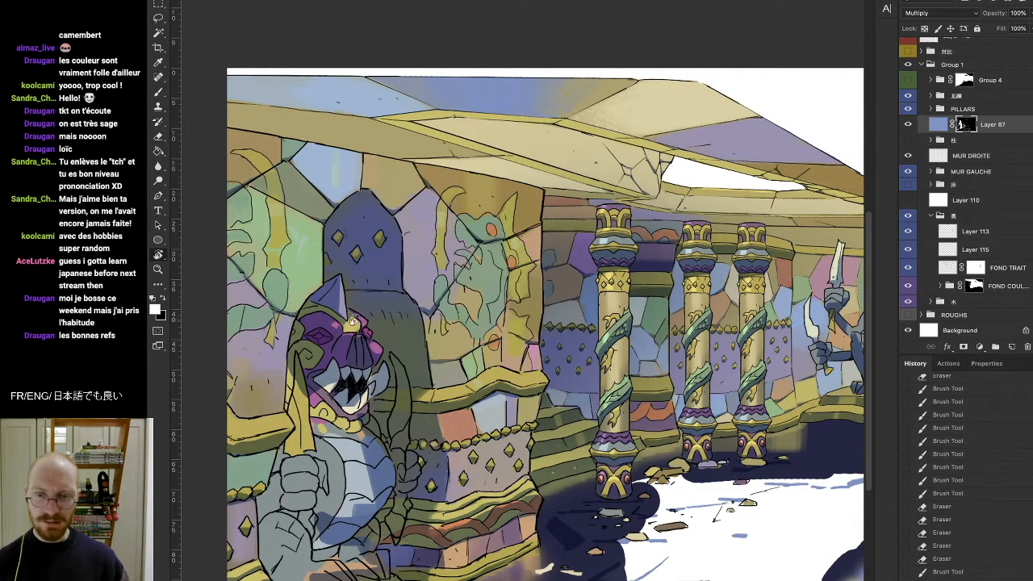
Step: Alternate erasing and brushing around the gold forehead ornament to define its shadow edges on Layer 87's mask
{"action": "key", "text": "e"}
{"action": "left_click", "coordinate": [350, 326]}
{"action": "key", "text": "b"}
{"action": "key", "text": "e"}
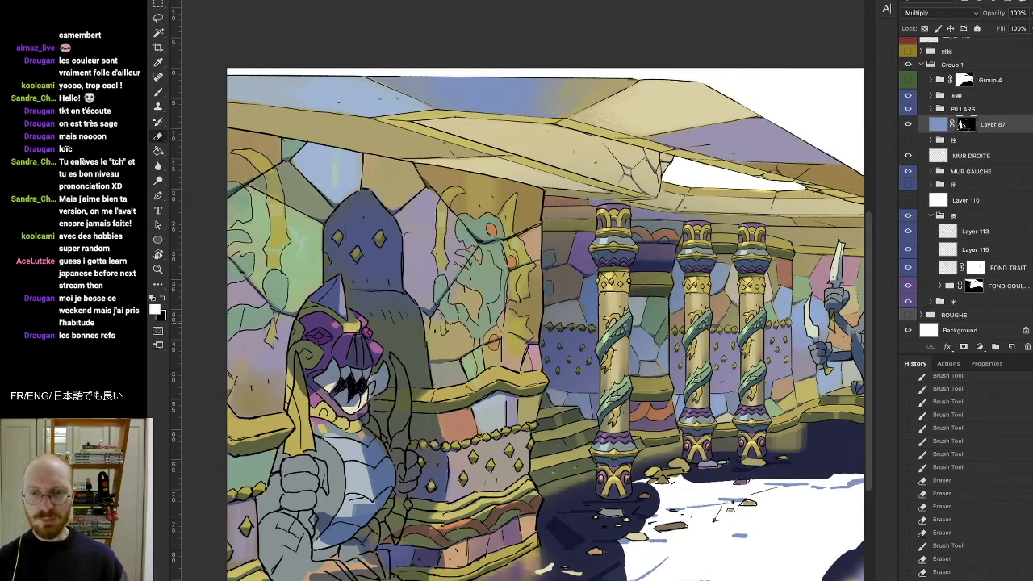
{"action": "key", "text": "b"}
{"action": "left_click", "coordinate": [354, 323]}
{"action": "left_click", "coordinate": [355, 322]}
{"action": "key", "text": "e"}
{"action": "left_click_drag", "start_coordinate": [347, 328], "coordinate": [331, 327]}
{"action": "key", "text": "b"}
{"action": "left_click", "coordinate": [373, 328]}
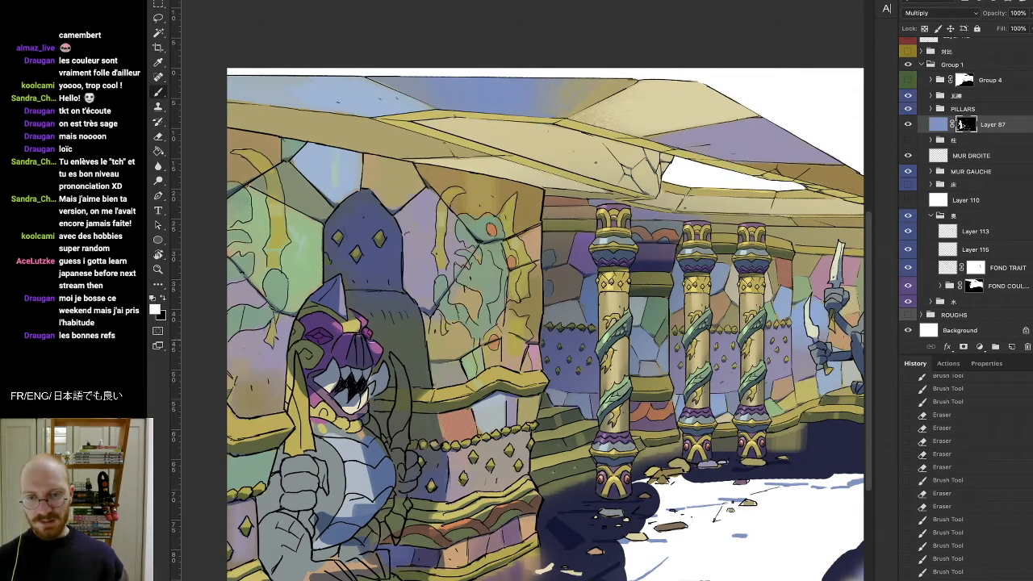
Step: Refine light and shadow around the statue's eye and upper jaw on Layer 87's mask
{"action": "key", "text": "e"}
{"action": "left_click", "coordinate": [333, 366]}
{"action": "key", "text": "b"}
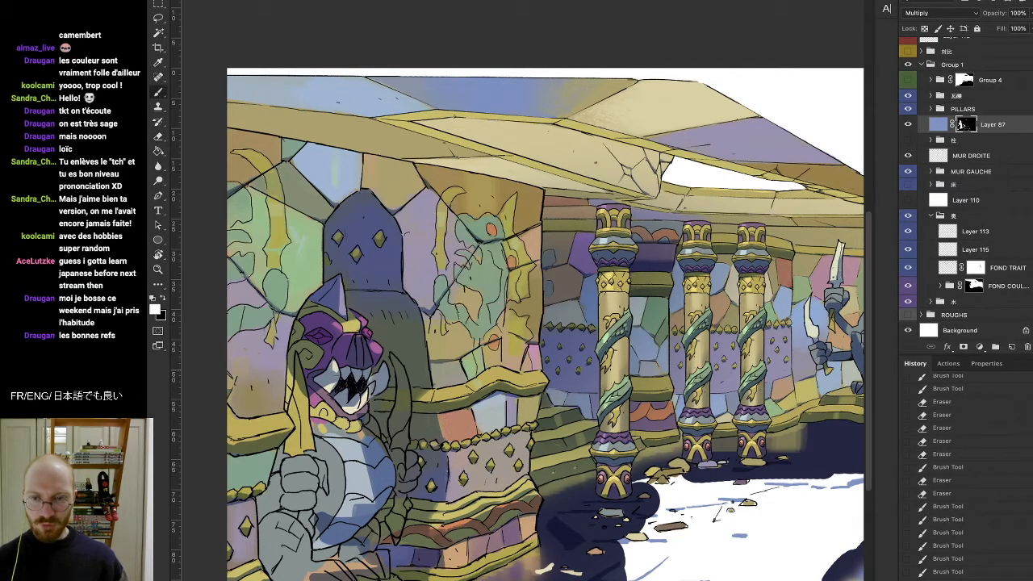
{"action": "key", "text": "e"}
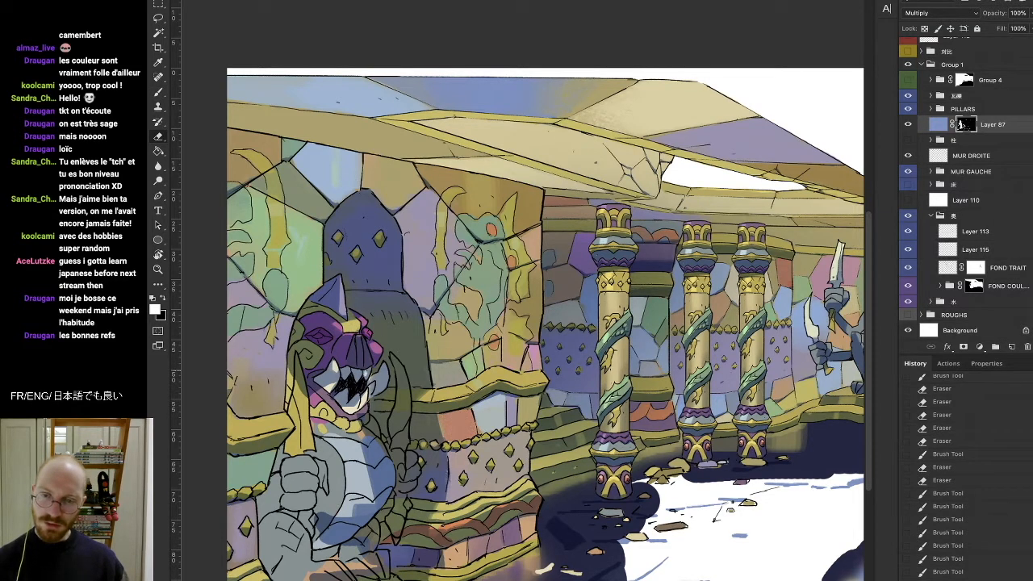
{"action": "key", "text": "b"}
{"action": "key", "text": "e"}
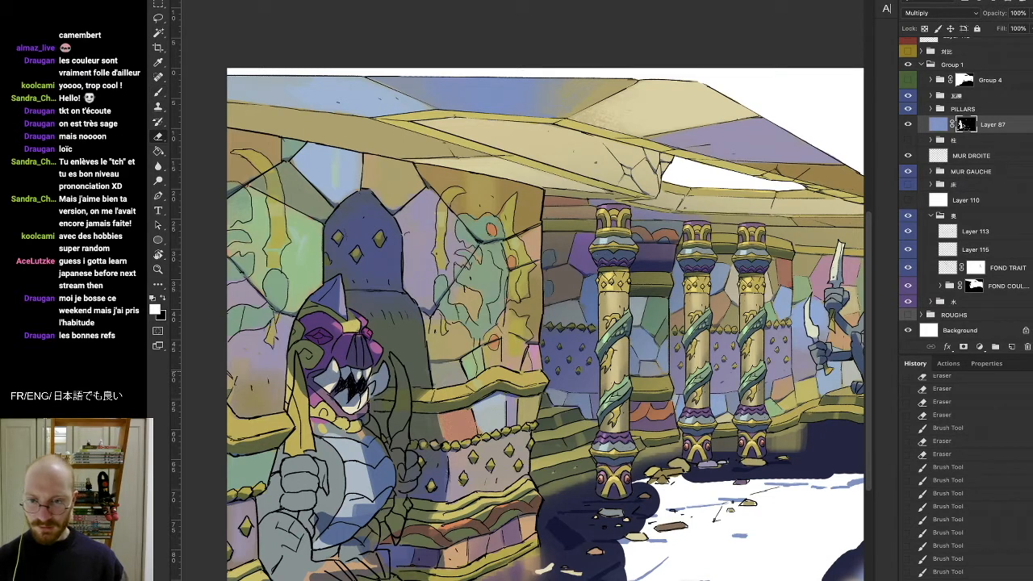
{"action": "key", "text": "b"}
{"action": "key", "text": "e"}
{"action": "key", "text": "b"}
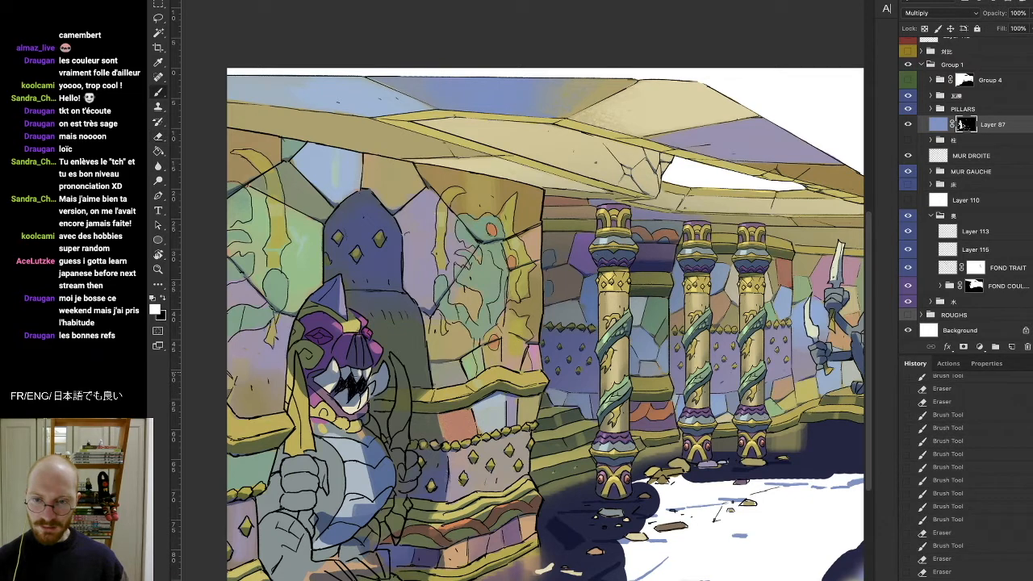
Step: Erase shadow from the statue's lower teeth and large tusk so they catch the light
{"action": "key", "text": "e"}
{"action": "mouse_move", "coordinate": [357, 395]}
{"action": "left_mouse_down"}
{"action": "mouse_move", "coordinate": [343, 410]}
{"action": "mouse_move", "coordinate": [353, 405]}
{"action": "left_mouse_up"}
{"action": "key", "text": "b"}
{"action": "key", "text": "e"}
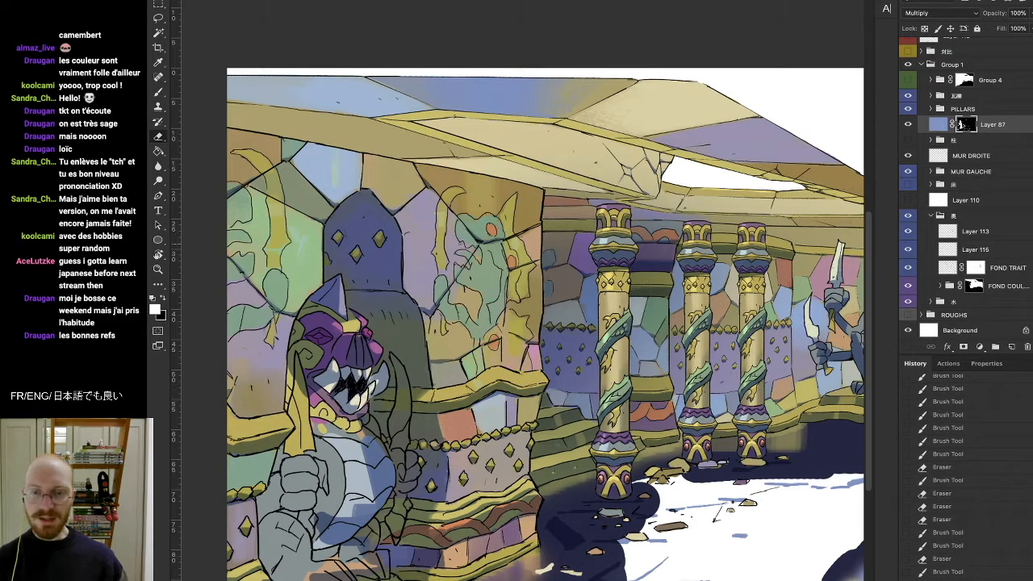
{"action": "left_click_drag", "start_coordinate": [379, 376], "coordinate": [387, 381]}
{"action": "key", "text": "b"}
{"action": "key", "text": "e"}
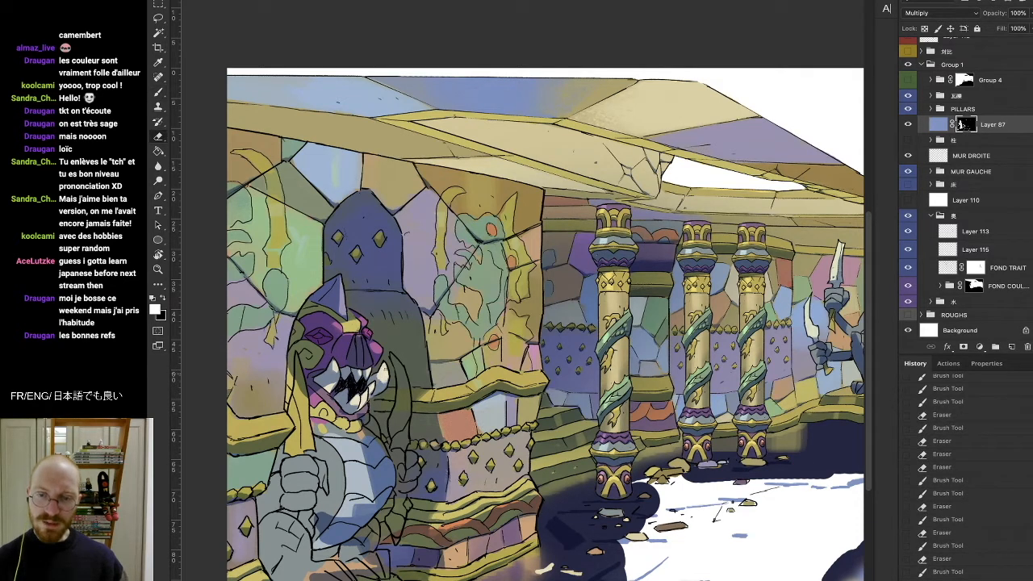
{"action": "left_click_drag", "start_coordinate": [382, 375], "coordinate": [378, 386]}
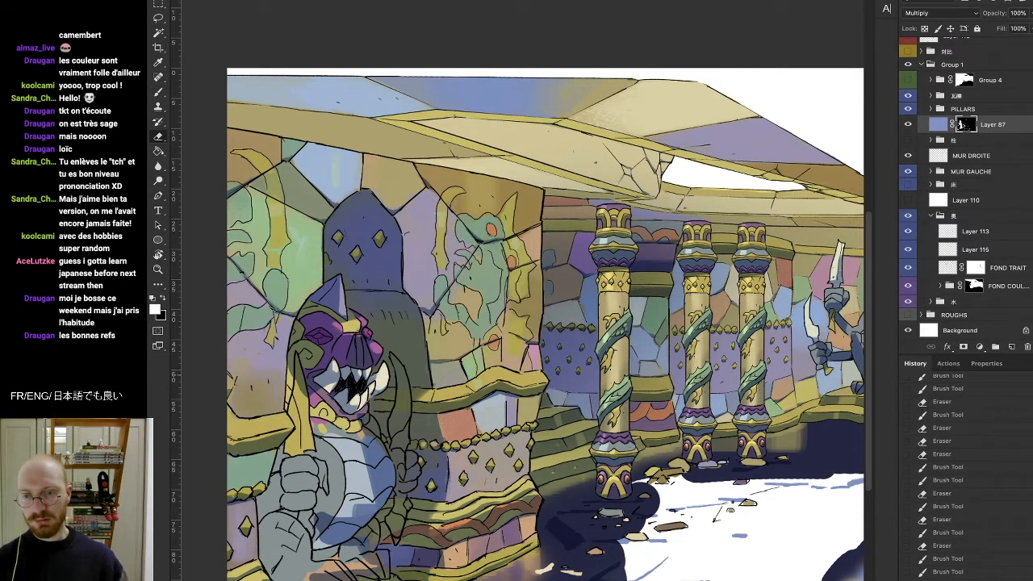
Step: Erase Layer 87's shadow along the statue's cheek and the corner of its jaw
{"action": "key", "text": "e"}
{"action": "left_click_drag", "start_coordinate": [330, 384], "coordinate": [308, 413]}
{"action": "key", "text": "space"}
{"action": "key", "text": "r"}
{"action": "mouse_move", "coordinate": [320, 361]}
{"action": "left_mouse_down"}
{"action": "mouse_move", "coordinate": [404, 509]}
{"action": "mouse_move", "coordinate": [449, 542]}
{"action": "mouse_move", "coordinate": [449, 516]}
{"action": "mouse_move", "coordinate": [463, 515]}
{"action": "mouse_move", "coordinate": [452, 519]}
{"action": "left_mouse_up"}
{"action": "key", "text": "e"}
{"action": "key", "text": "r"}
{"action": "left_click_drag", "start_coordinate": [484, 553], "coordinate": [297, 457]}
{"action": "key", "text": "e"}
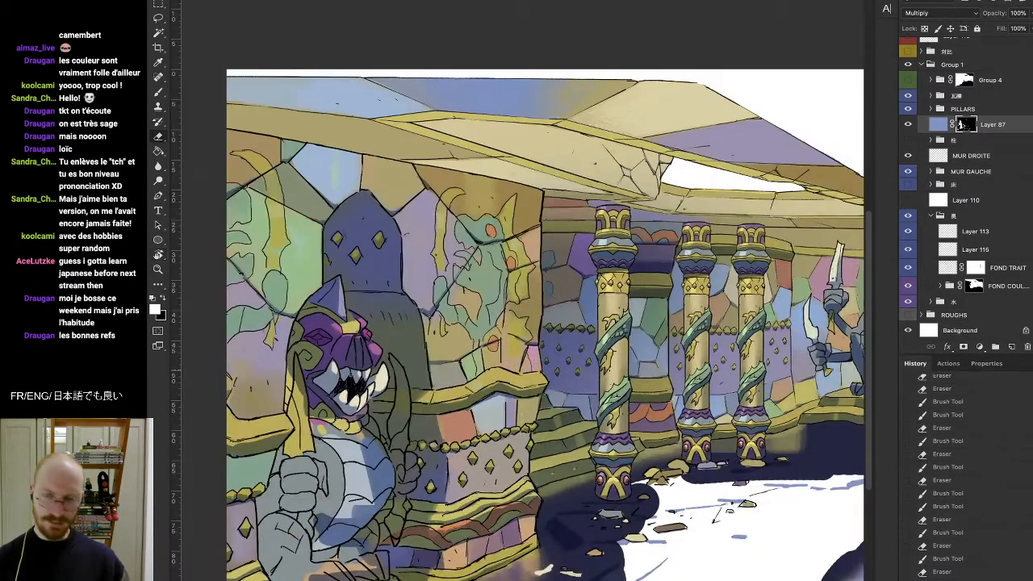
Step: Clean up the shadow between the teeth in the statue's open mouth on Layer 87's mask
{"action": "left_click_drag", "start_coordinate": [350, 392], "coordinate": [353, 397]}
{"action": "mouse_move", "coordinate": [351, 394]}
{"action": "left_mouse_down"}
{"action": "mouse_move", "coordinate": [342, 390]}
{"action": "mouse_move", "coordinate": [355, 399]}
{"action": "left_mouse_up"}
{"action": "key", "text": "b"}
{"action": "key", "text": "e"}
{"action": "left_click_drag", "start_coordinate": [350, 392], "coordinate": [347, 396]}
{"action": "left_click_drag", "start_coordinate": [345, 392], "coordinate": [357, 399]}
{"action": "key", "text": "b"}
{"action": "key", "text": "e"}
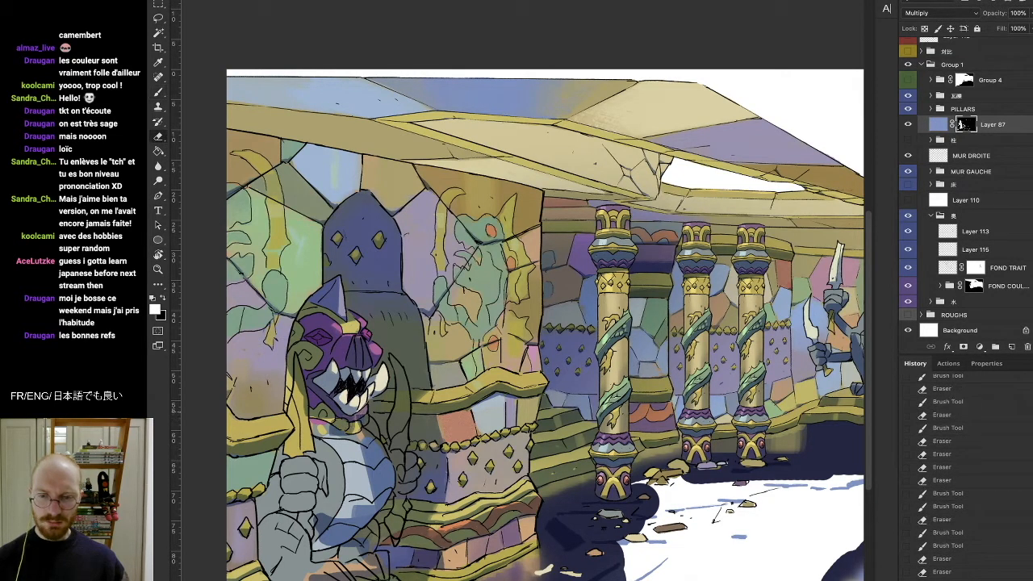
Step: Lighten the statue's lower jaw and chin by erasing and retouching Layer 87's mask
{"action": "mouse_move", "coordinate": [334, 411]}
{"action": "left_mouse_down"}
{"action": "mouse_move", "coordinate": [363, 423]}
{"action": "mouse_move", "coordinate": [374, 413]}
{"action": "left_mouse_up"}
{"action": "key", "text": "b"}
{"action": "key", "text": "e"}
{"action": "key", "text": "b"}
{"action": "key", "text": "e"}
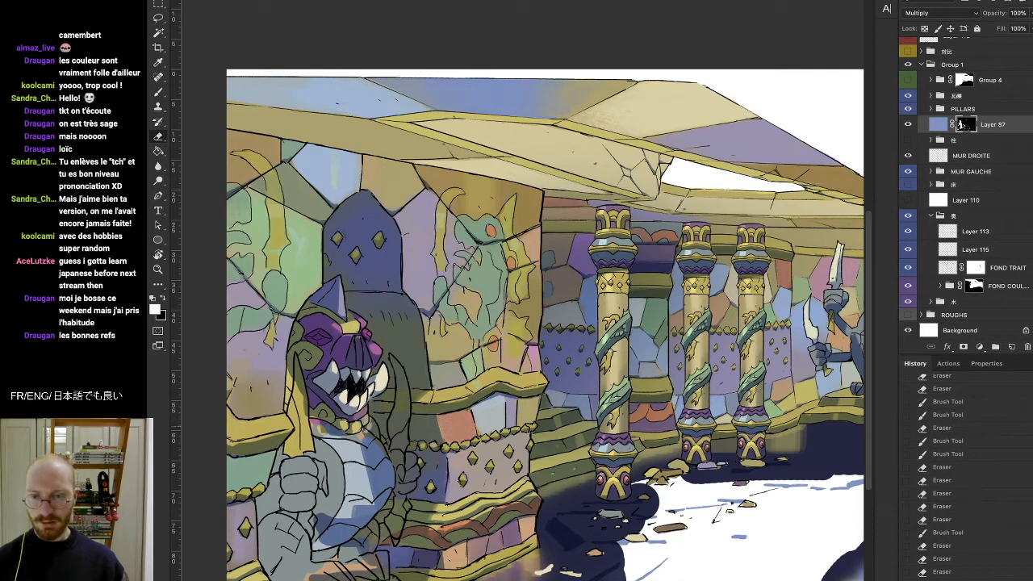
Step: Erase and repaint the shadow around the statue's cheek and the gold curl beside its face on Layer 87's mask
{"action": "mouse_move", "coordinate": [372, 426]}
{"action": "left_mouse_down"}
{"action": "mouse_move", "coordinate": [471, 517]}
{"action": "mouse_move", "coordinate": [682, 421]}
{"action": "left_mouse_up"}
{"action": "key", "text": "r"}
{"action": "mouse_move", "coordinate": [688, 502]}
{"action": "left_mouse_down"}
{"action": "mouse_move", "coordinate": [654, 515]}
{"action": "mouse_move", "coordinate": [666, 509]}
{"action": "left_mouse_up"}
{"action": "key", "text": "b"}
{"action": "key", "text": "e"}
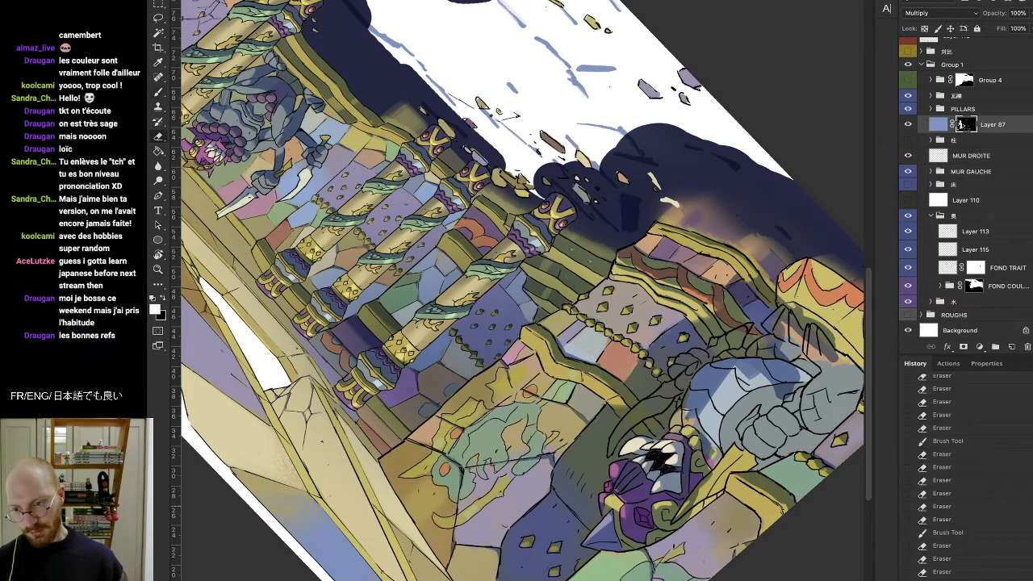
{"action": "key", "text": "b"}
{"action": "left_click_drag", "start_coordinate": [673, 505], "coordinate": [660, 515]}
{"action": "key", "text": "e"}
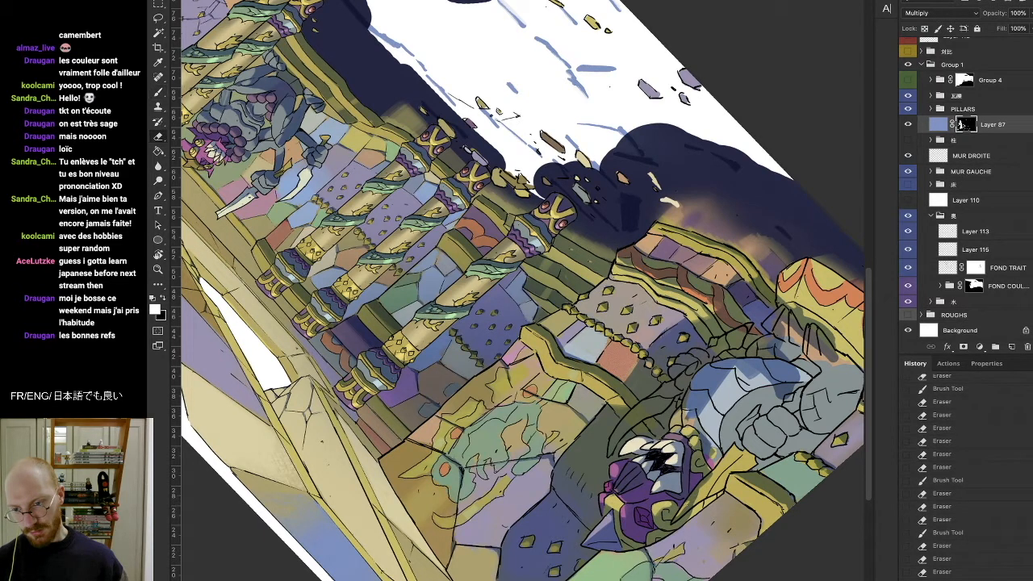
{"action": "mouse_move", "coordinate": [693, 503]}
{"action": "left_mouse_down"}
{"action": "mouse_move", "coordinate": [680, 514]}
{"action": "mouse_move", "coordinate": [691, 499]}
{"action": "mouse_move", "coordinate": [307, 363]}
{"action": "mouse_move", "coordinate": [309, 392]}
{"action": "mouse_move", "coordinate": [288, 390]}
{"action": "mouse_move", "coordinate": [282, 414]}
{"action": "left_mouse_up"}
{"action": "key", "text": "b"}
{"action": "key", "text": "r"}
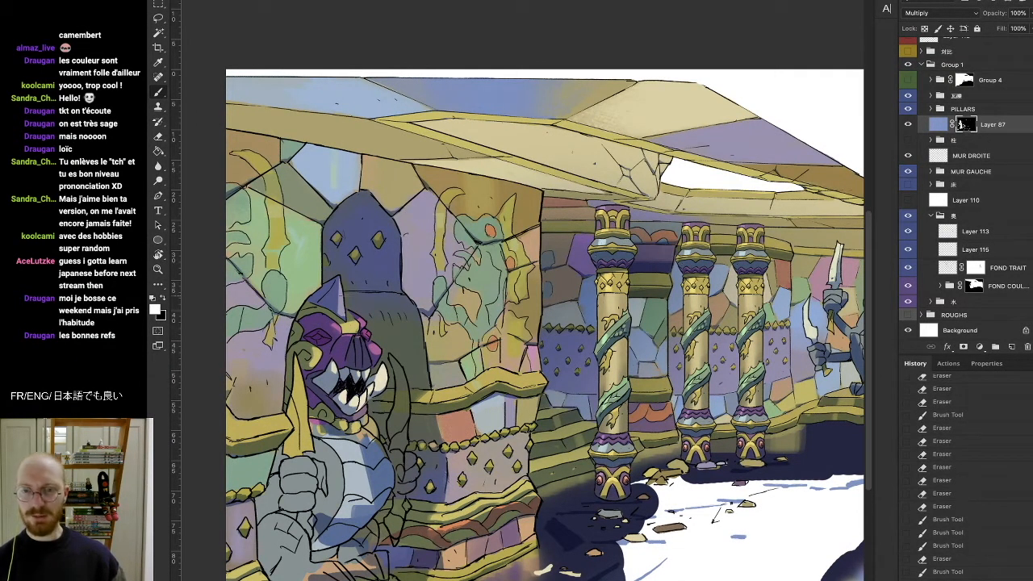
Step: Add shadow strokes across the front and side of the statue's headdress on Layer 87's mask
{"action": "mouse_move", "coordinate": [326, 322]}
{"action": "left_mouse_down"}
{"action": "mouse_move", "coordinate": [321, 331]}
{"action": "mouse_move", "coordinate": [332, 323]}
{"action": "left_mouse_up"}
{"action": "left_click_drag", "start_coordinate": [345, 316], "coordinate": [295, 347]}
{"action": "key", "text": "b"}
{"action": "key", "text": "e"}
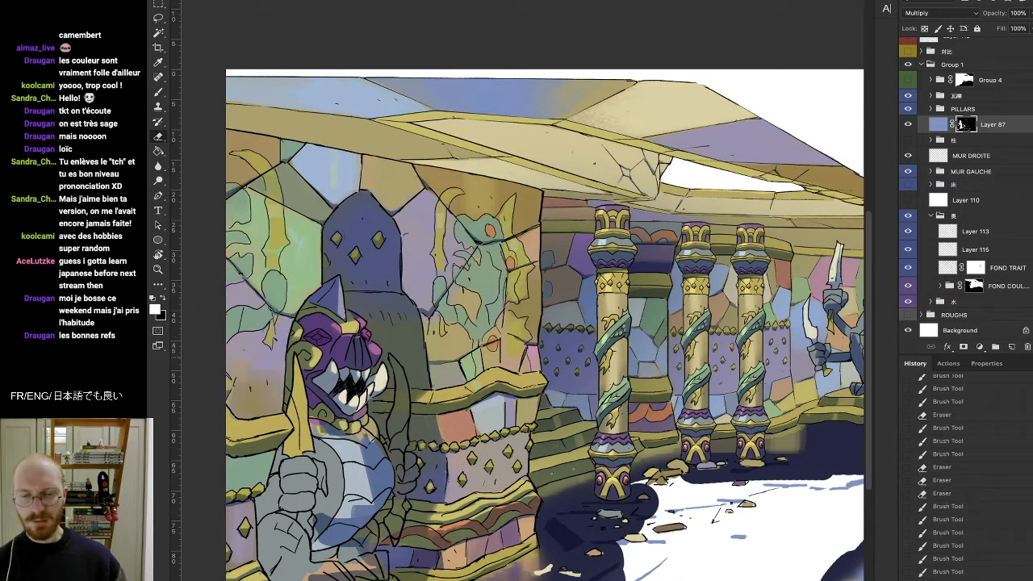
{"action": "key", "text": "b"}
Step: Shade the statue's gold collar and blue chest plates on Layer 87's mask, erasing the excess
{"action": "key", "text": "z"}
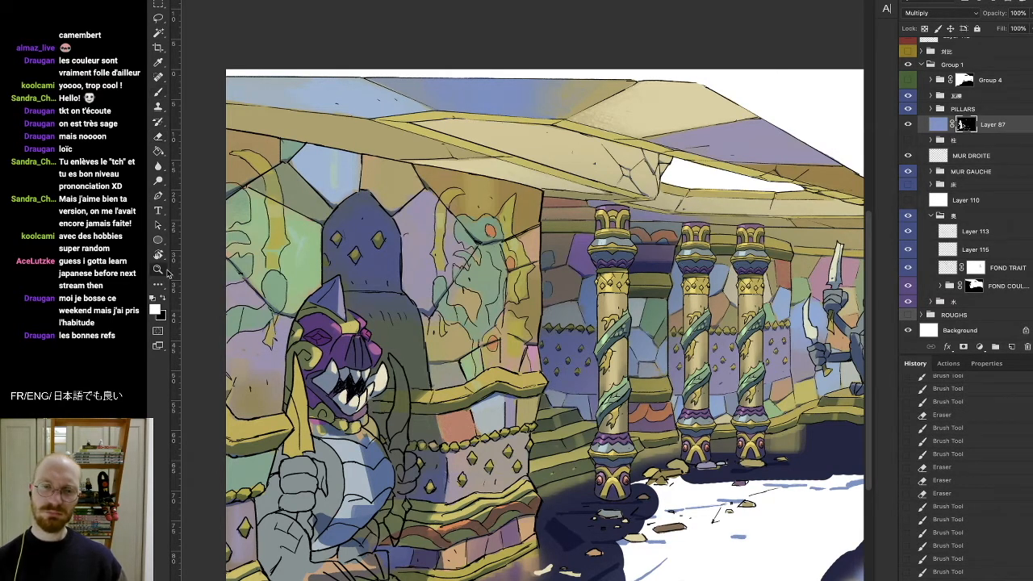
{"action": "mouse_move", "coordinate": [490, 360]}
{"action": "left_mouse_down"}
{"action": "mouse_move", "coordinate": [551, 379]}
{"action": "mouse_move", "coordinate": [367, 400]}
{"action": "left_mouse_up"}
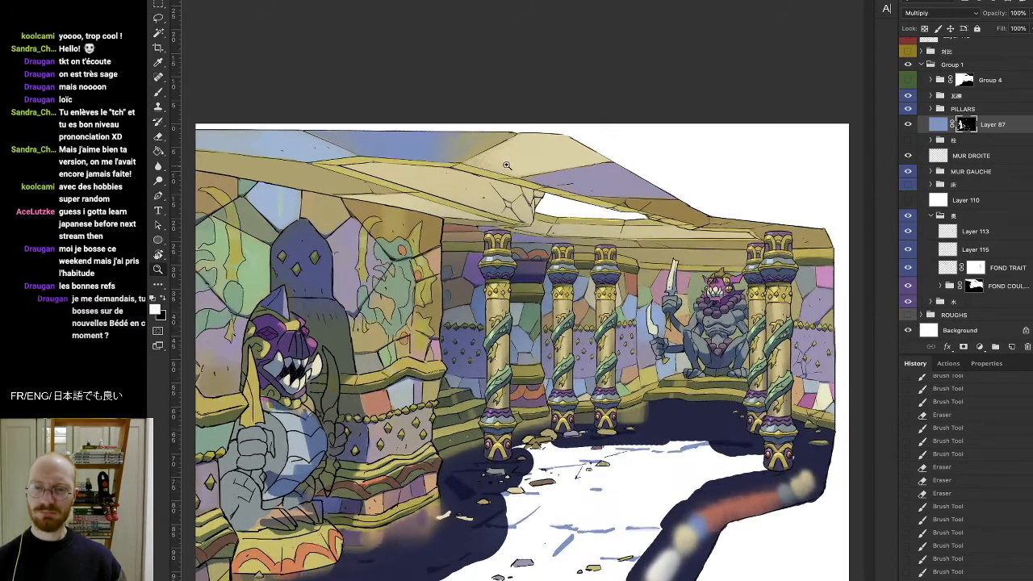
{"action": "left_click_drag", "start_coordinate": [291, 377], "coordinate": [317, 260]}
{"action": "key", "text": "b"}
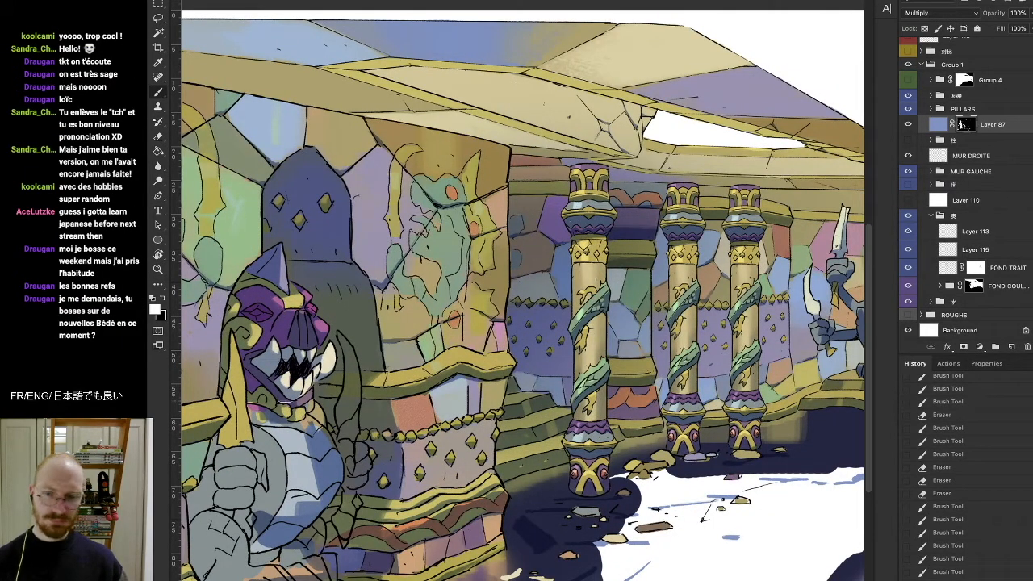
{"action": "left_click_drag", "start_coordinate": [281, 405], "coordinate": [285, 413]}
{"action": "key", "text": "e"}
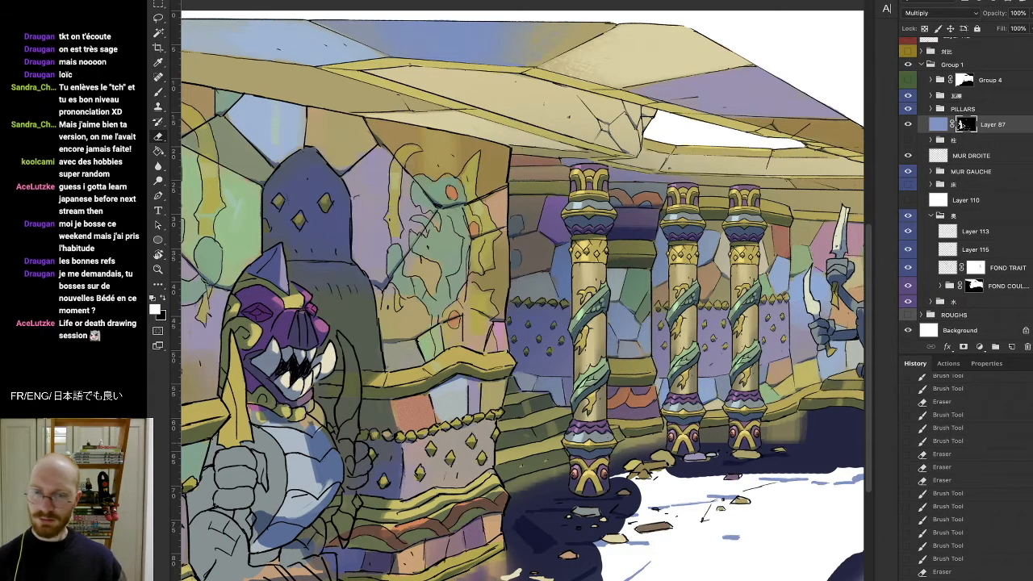
{"action": "key", "text": "b"}
{"action": "mouse_move", "coordinate": [284, 501]}
{"action": "left_mouse_down"}
{"action": "mouse_move", "coordinate": [312, 494]}
{"action": "mouse_move", "coordinate": [290, 505]}
{"action": "mouse_move", "coordinate": [327, 476]}
{"action": "left_mouse_up"}
{"action": "key", "text": "e"}
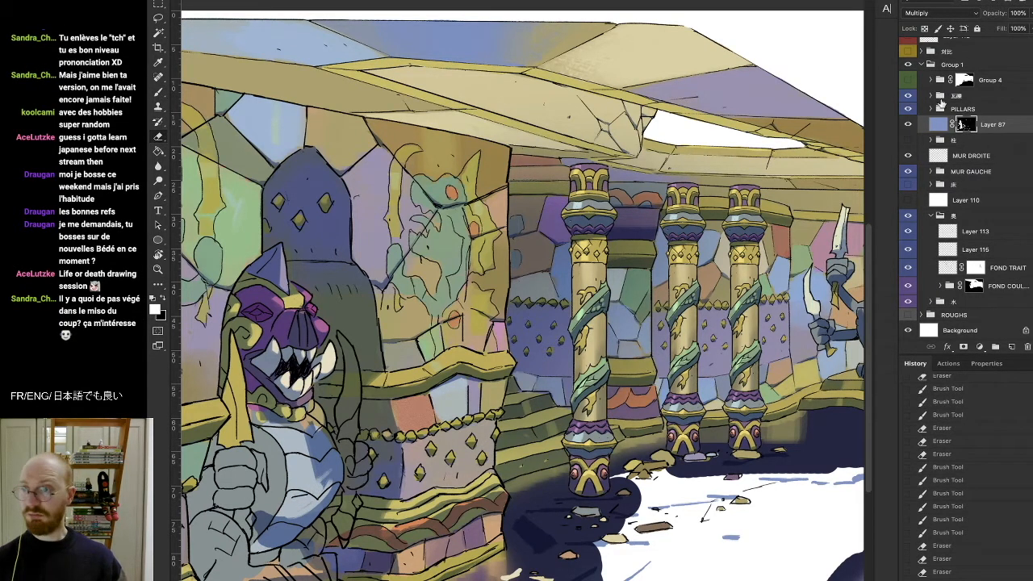
Step: Check the layers inside the group above PILLARS by toggling their visibility
{"action": "scroll", "coordinate": [963, 124], "scroll_direction": "up", "scroll_amount": 1}
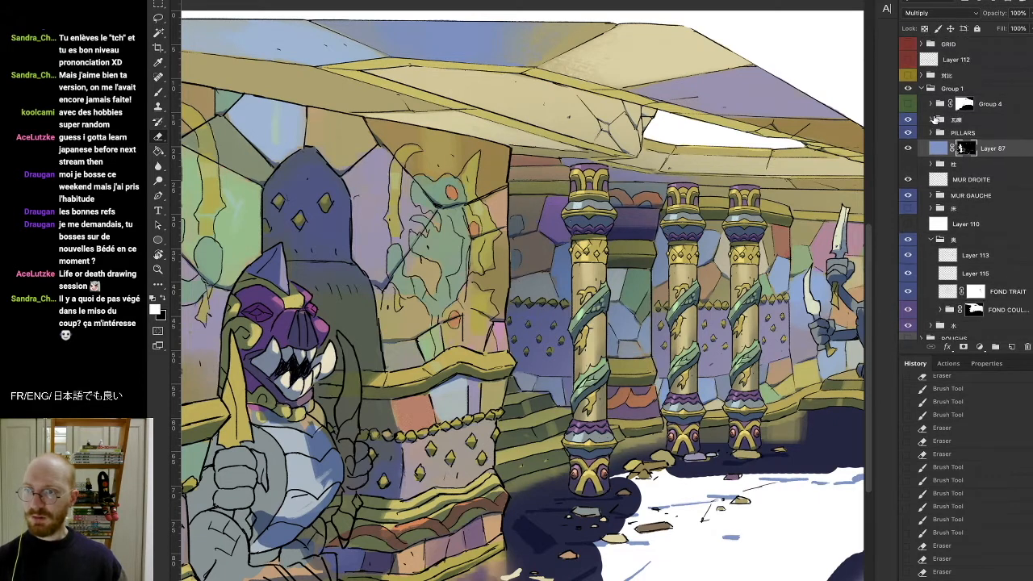
{"action": "left_click", "coordinate": [931, 119]}
{"action": "left_click", "coordinate": [912, 136]}
{"action": "left_click", "coordinate": [911, 137]}
{"action": "left_click", "coordinate": [911, 152]}
{"action": "left_click", "coordinate": [911, 152]}
{"action": "left_click", "coordinate": [932, 119]}
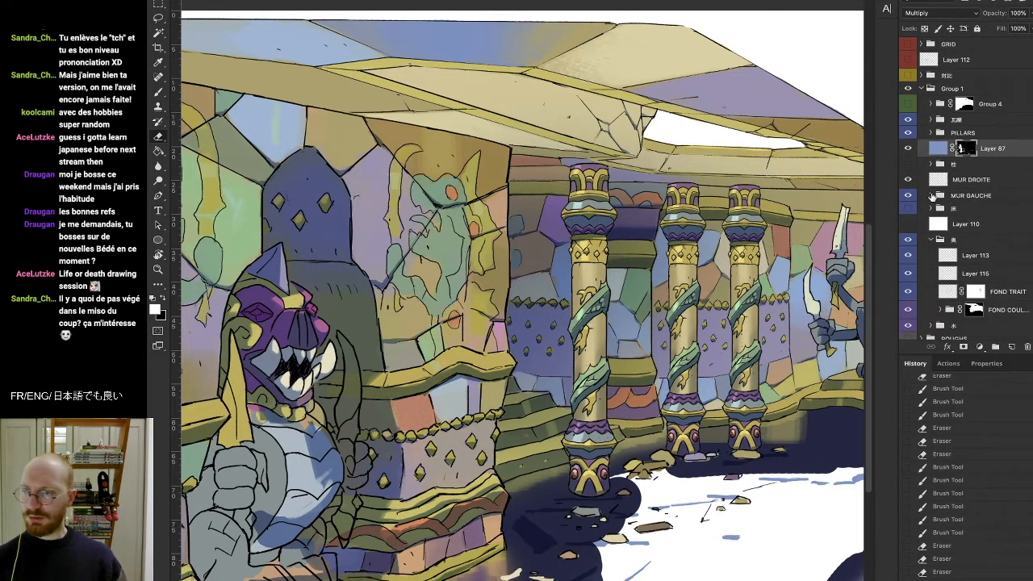
Step: Inspect the nested MUR GAUCHE group by toggling Layer 109, Layer 92 and the MUR GAUCHE line layer
{"action": "left_click", "coordinate": [932, 196]}
{"action": "left_click", "coordinate": [940, 209]}
{"action": "left_click", "coordinate": [908, 224]}
{"action": "left_click", "coordinate": [908, 224]}
{"action": "left_click", "coordinate": [909, 242]}
{"action": "left_click", "coordinate": [908, 242]}
{"action": "left_click", "coordinate": [908, 260]}
{"action": "left_click", "coordinate": [908, 260]}
{"action": "left_click", "coordinate": [977, 266]}
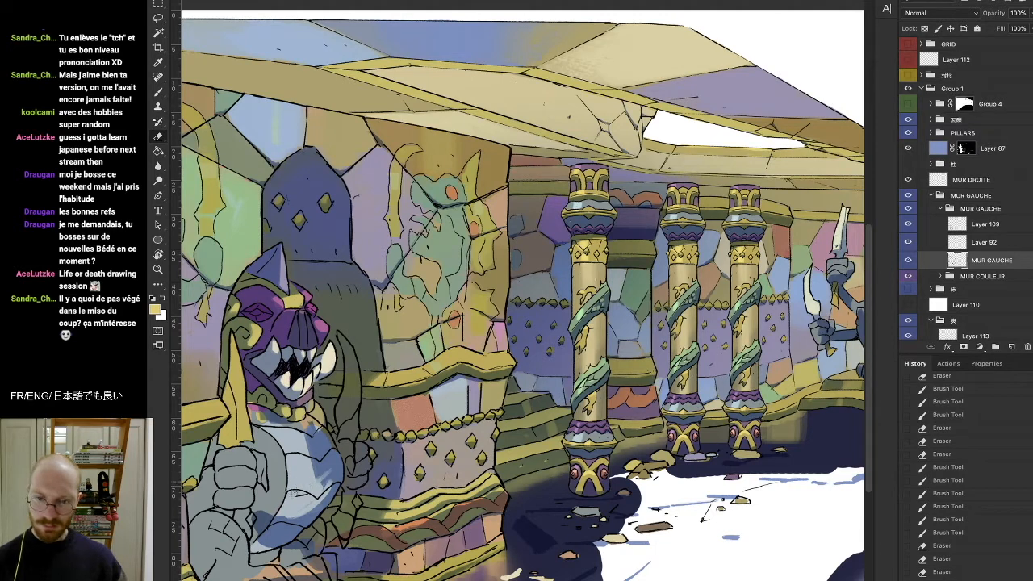
{"action": "left_click", "coordinate": [930, 195]}
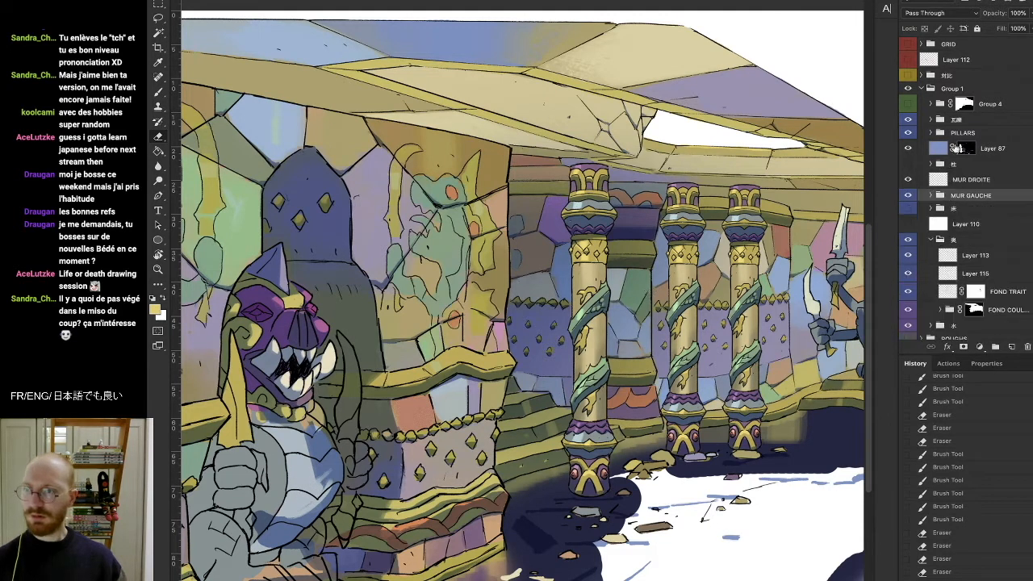
Step: Reselect Layer 87's mask and review the shading across the whole illustration
{"action": "left_click", "coordinate": [975, 148]}
{"action": "key", "text": "b"}
{"action": "left_click", "coordinate": [159, 268]}
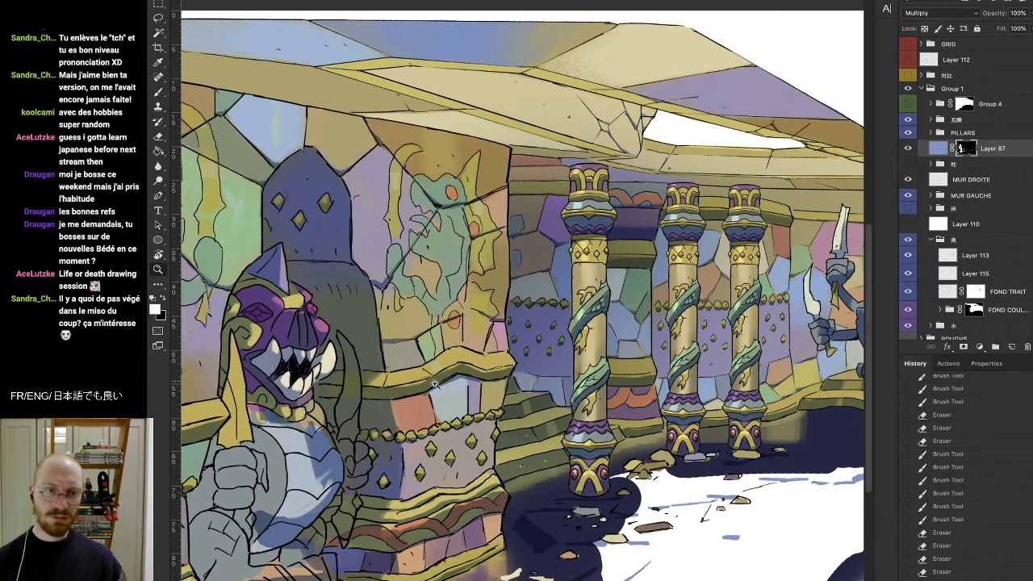
{"action": "left_click_drag", "start_coordinate": [438, 381], "coordinate": [419, 382]}
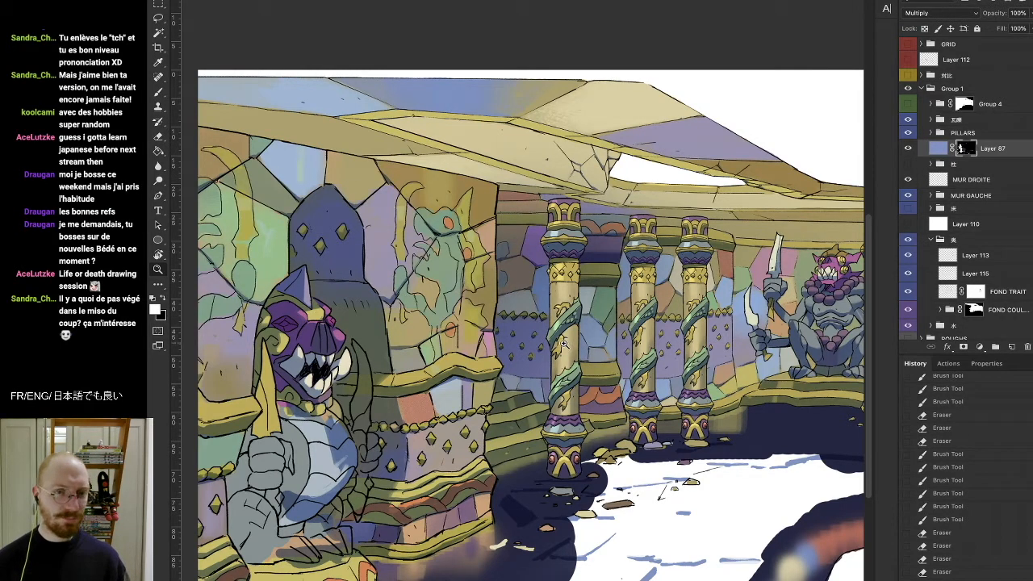
{"action": "scroll", "coordinate": [557, 349], "scroll_direction": "down", "scroll_amount": 1}
{"action": "scroll", "coordinate": [552, 349], "scroll_direction": "down", "scroll_amount": 1}
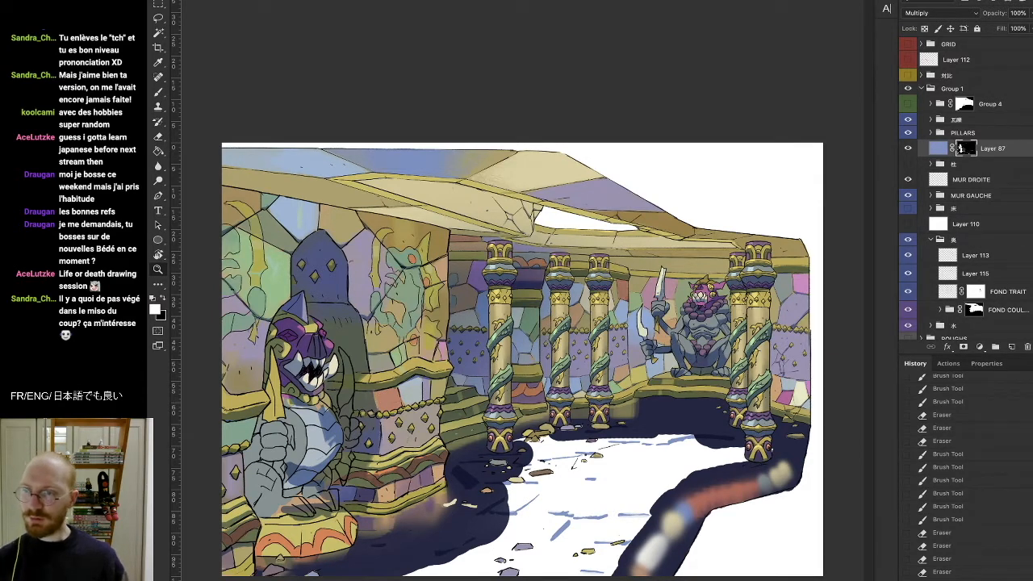
Step: Inspect the background layers around Layer 110 by toggling their visibility and expanding the FOND COUL... group and the group beneath it
{"action": "scroll", "coordinate": [935, 226], "scroll_direction": "down", "scroll_amount": 2}
{"action": "left_click", "coordinate": [908, 302]}
{"action": "left_click", "coordinate": [909, 302]}
{"action": "left_click", "coordinate": [939, 302]}
{"action": "scroll", "coordinate": [939, 305], "scroll_direction": "down", "scroll_amount": 2}
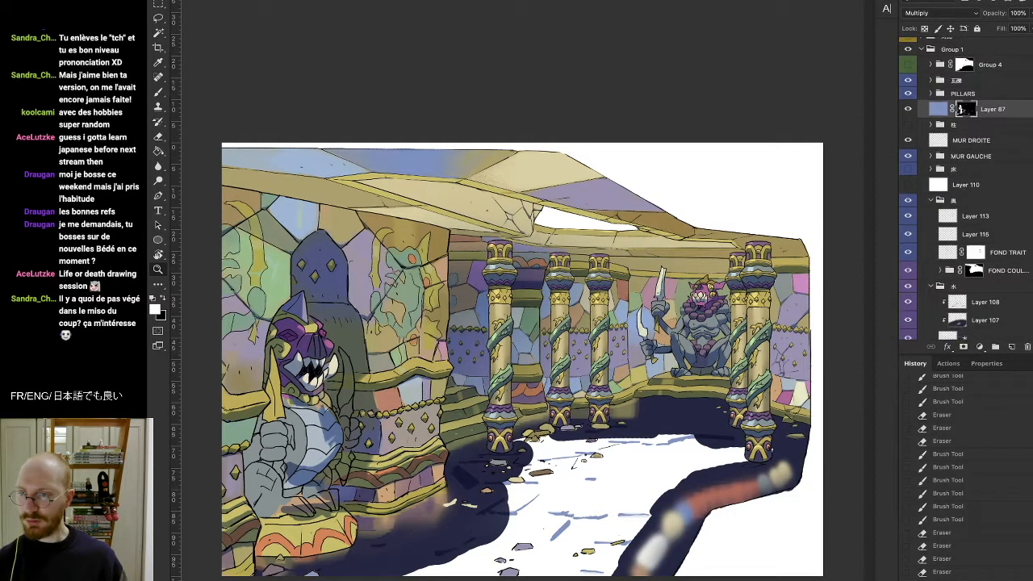
{"action": "scroll", "coordinate": [932, 247], "scroll_direction": "up", "scroll_amount": 2}
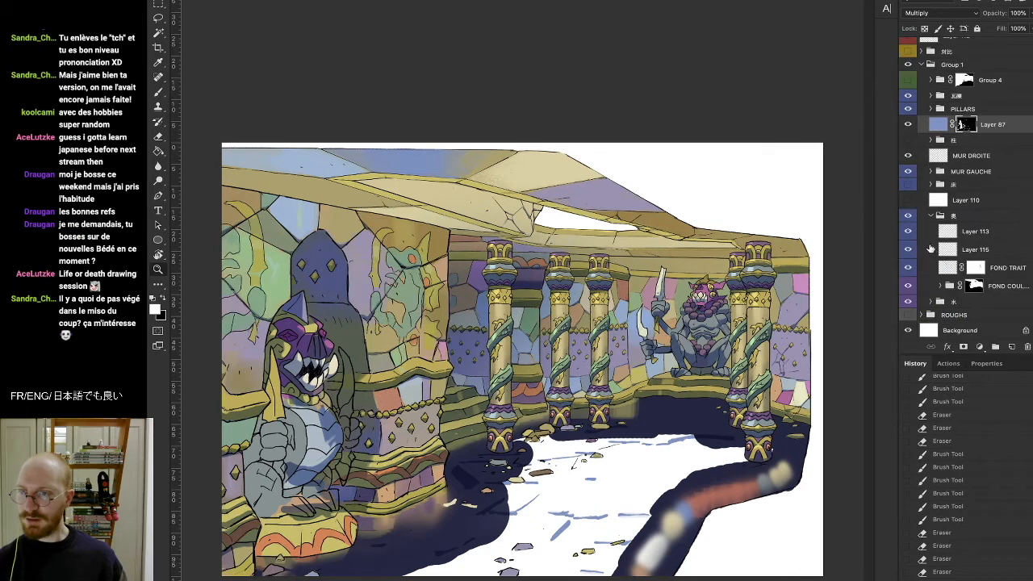
{"action": "left_click", "coordinate": [909, 202]}
{"action": "left_click", "coordinate": [915, 204]}
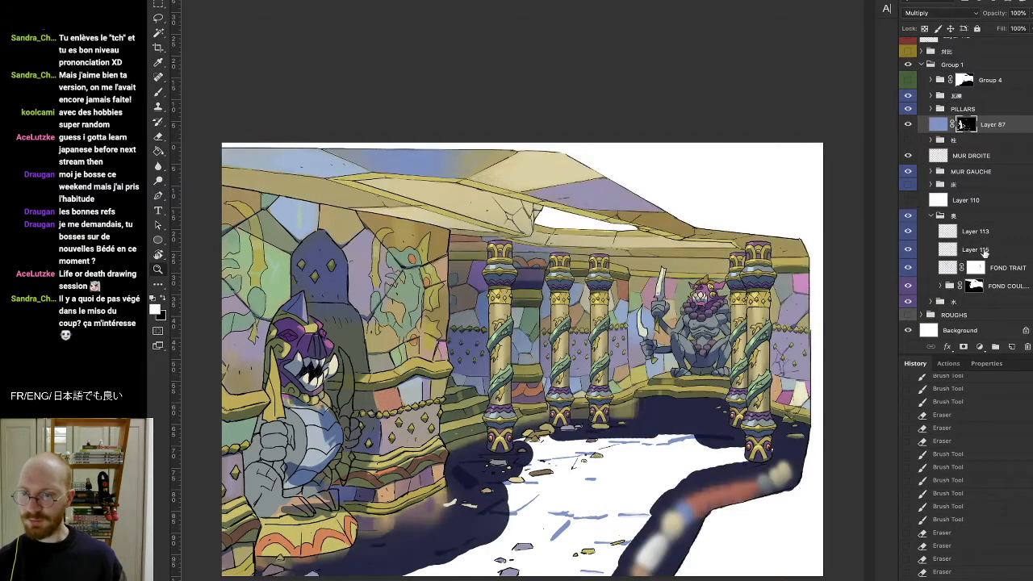
{"action": "left_click", "coordinate": [941, 286]}
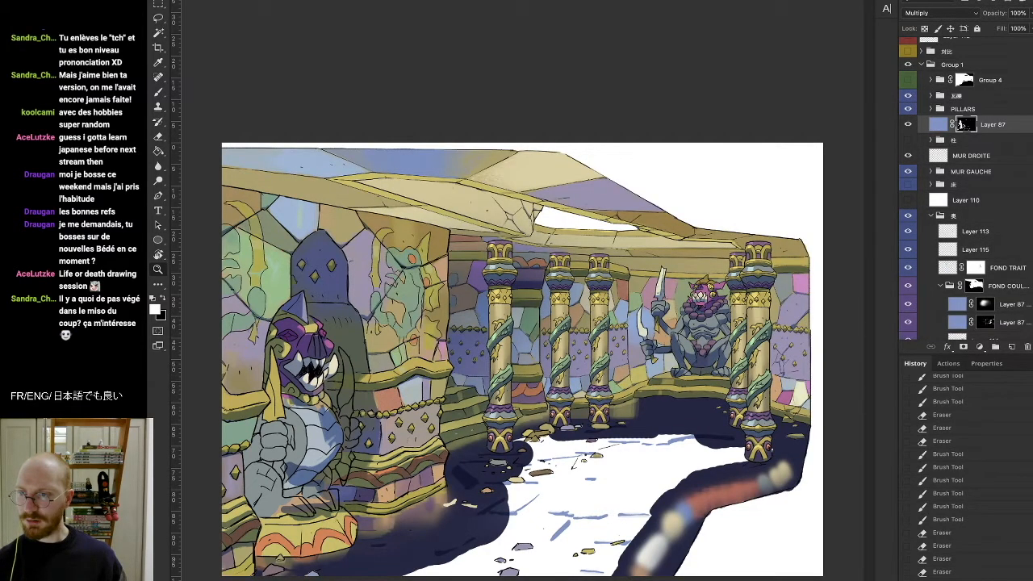
{"action": "scroll", "coordinate": [961, 242], "scroll_direction": "down", "scroll_amount": 3}
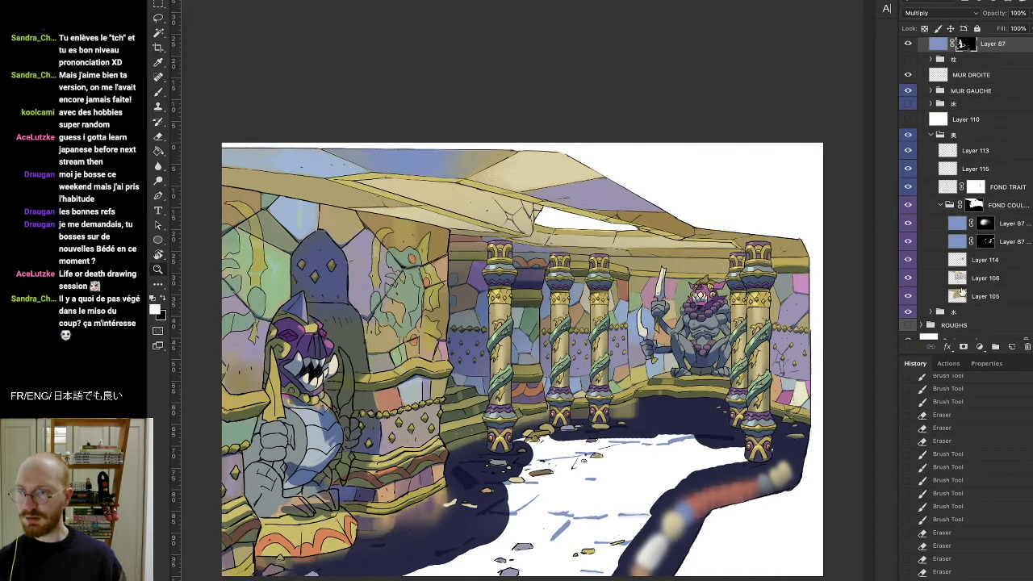
Step: Show the floor group above Layer 110 and collapse the background groups below it
{"action": "left_click", "coordinate": [941, 205]}
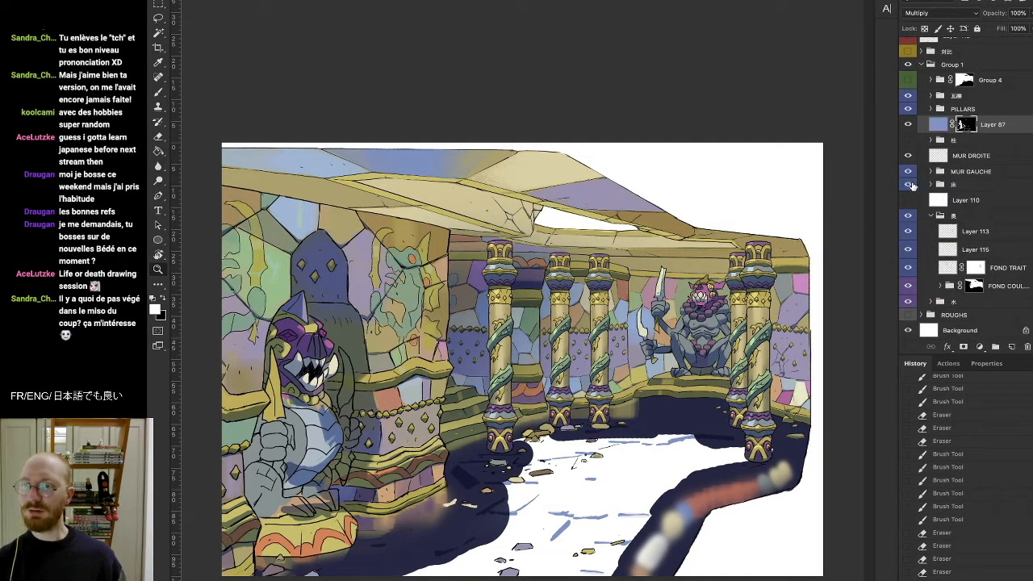
{"action": "left_click", "coordinate": [908, 185]}
{"action": "left_click", "coordinate": [931, 216]}
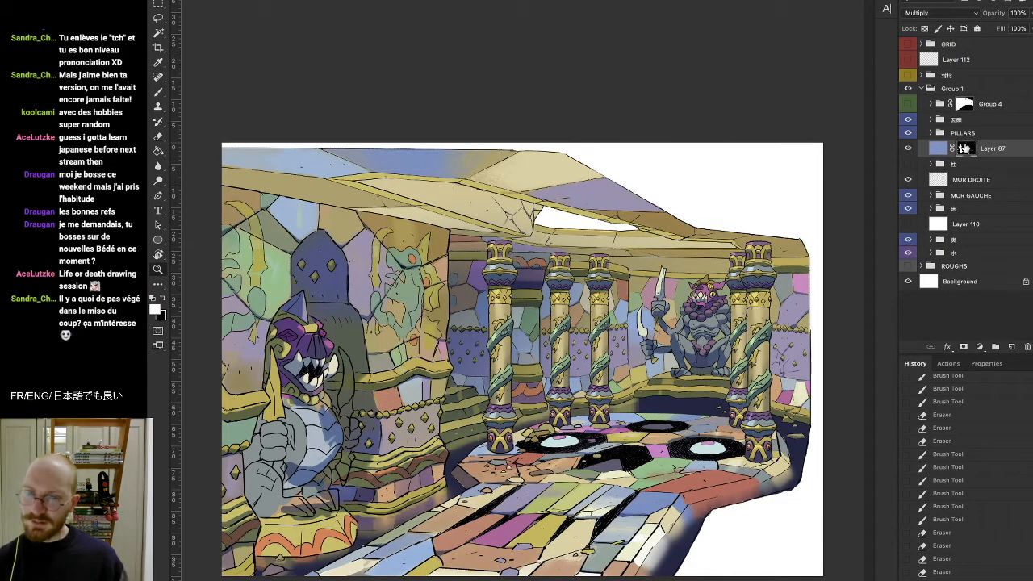
Step: Refine the blue shadow across the seated statue's chest plates and belly on Layer 87's mask, erasing the excess
{"action": "scroll", "coordinate": [321, 413], "scroll_direction": "up", "scroll_amount": 1}
{"action": "mouse_move", "coordinate": [321, 413]}
{"action": "left_mouse_down"}
{"action": "mouse_move", "coordinate": [335, 407]}
{"action": "mouse_move", "coordinate": [316, 421]}
{"action": "left_mouse_up"}
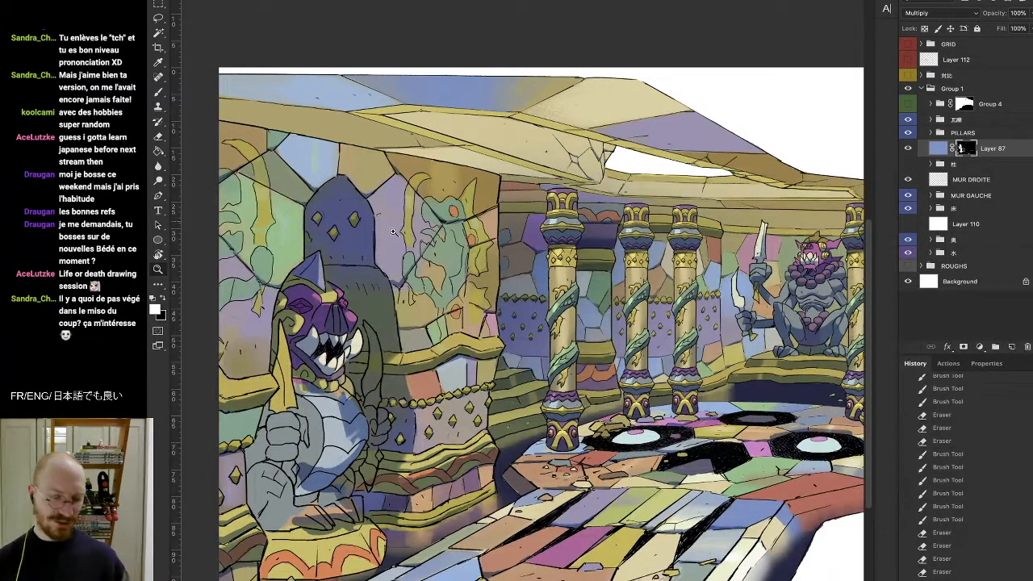
{"action": "key", "text": "b"}
{"action": "key", "text": "e"}
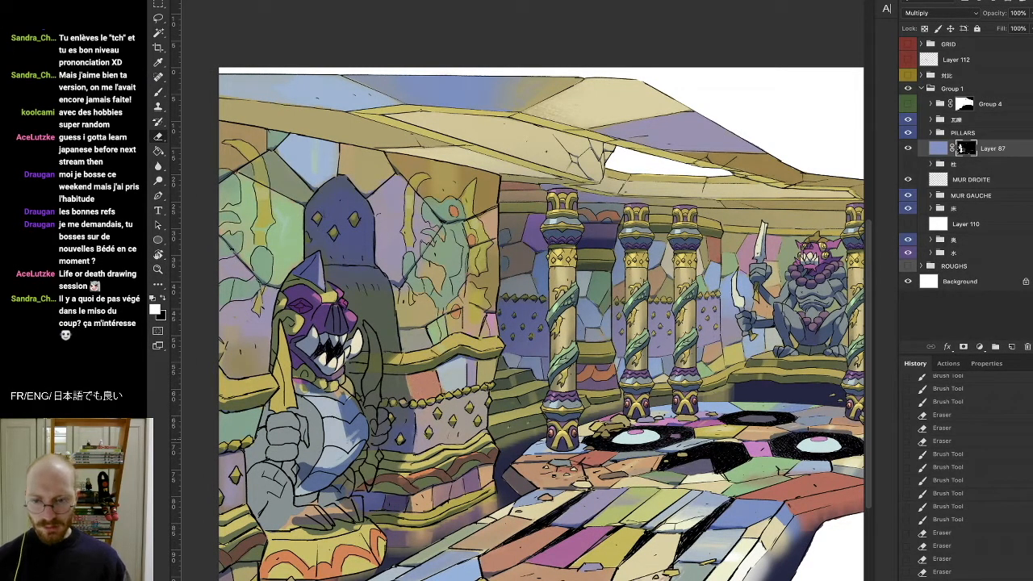
{"action": "left_click_drag", "start_coordinate": [359, 443], "coordinate": [345, 464]}
{"action": "key", "text": "r"}
{"action": "left_click_drag", "start_coordinate": [300, 427], "coordinate": [524, 61]}
{"action": "mouse_move", "coordinate": [603, 511]}
{"action": "left_mouse_down"}
{"action": "mouse_move", "coordinate": [634, 493]}
{"action": "mouse_move", "coordinate": [607, 518]}
{"action": "left_mouse_up"}
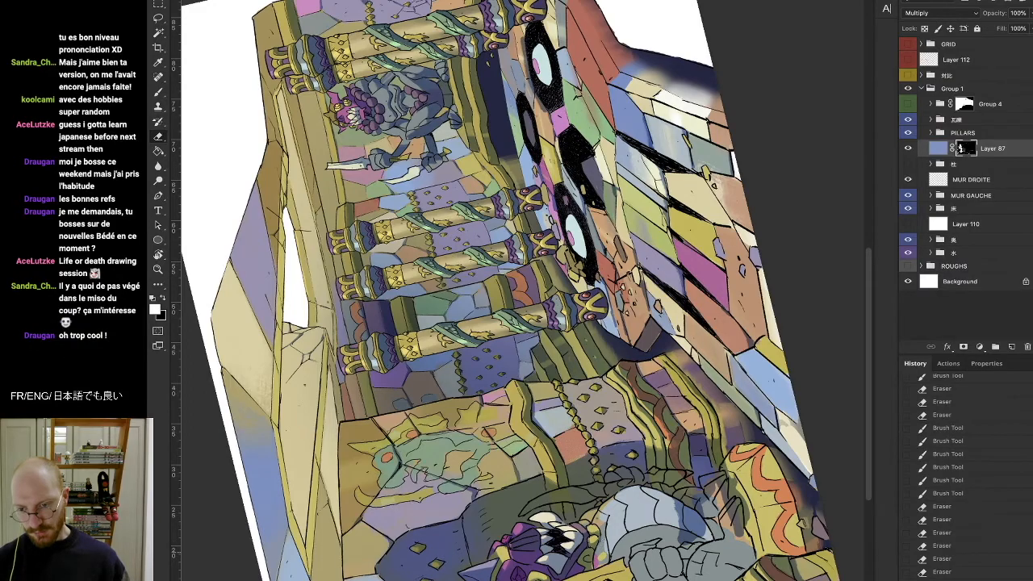
{"action": "key", "text": "r"}
{"action": "mouse_move", "coordinate": [535, 504]}
{"action": "left_mouse_down"}
{"action": "mouse_move", "coordinate": [276, 260]}
{"action": "mouse_move", "coordinate": [273, 286]}
{"action": "left_mouse_up"}
{"action": "key", "text": "b"}
{"action": "key", "text": "e"}
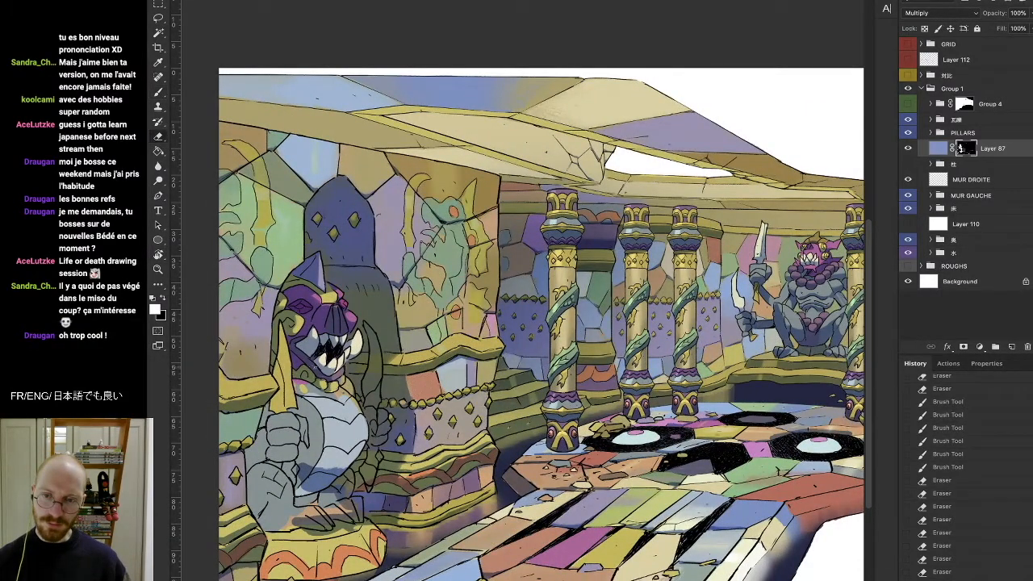
Step: Touch up the shadow from the statue's collar down to its lower chest plates, cleaning the belly edges with the Eraser
{"action": "mouse_move", "coordinate": [301, 382]}
{"action": "left_mouse_down"}
{"action": "mouse_move", "coordinate": [360, 383]}
{"action": "mouse_move", "coordinate": [365, 333]}
{"action": "left_mouse_up"}
{"action": "key", "text": "b"}
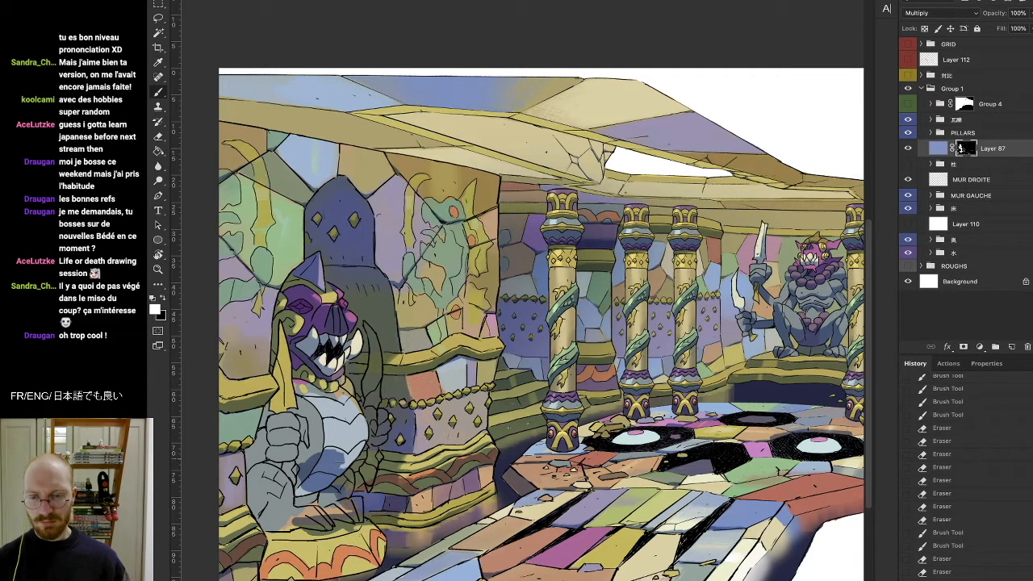
{"action": "left_click", "coordinate": [352, 459]}
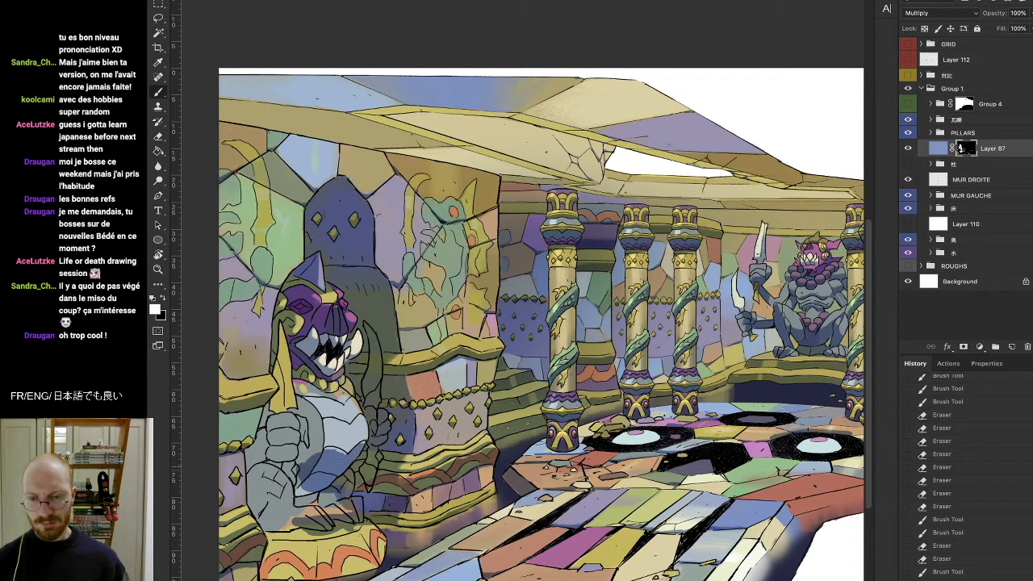
{"action": "left_click", "coordinate": [338, 457]}
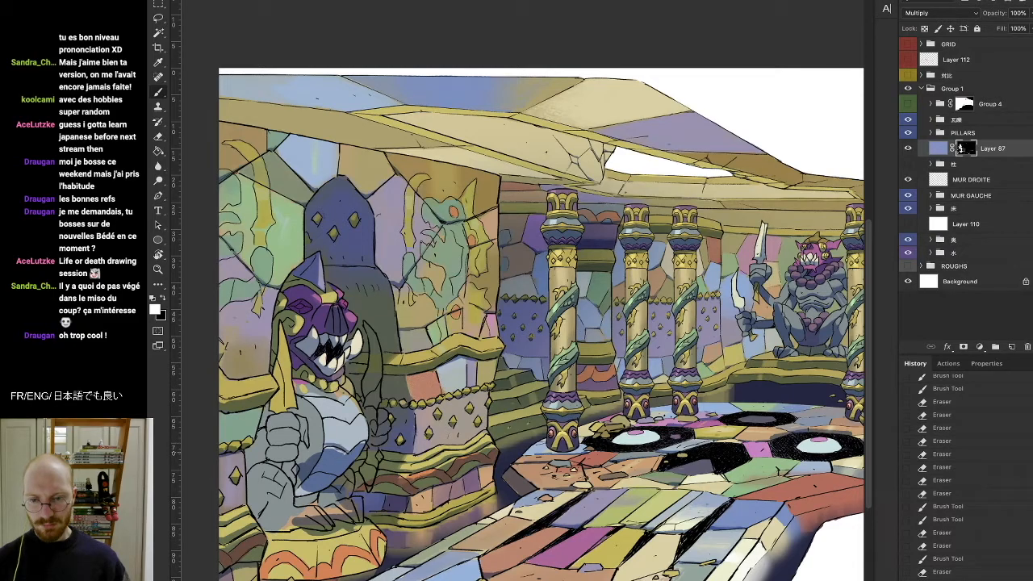
{"action": "key", "text": "e"}
{"action": "left_click", "coordinate": [341, 452]}
{"action": "left_click", "coordinate": [341, 453]}
Step: Rotate the canvas to shade the statue's lower belly plates along their outlines, and restore the upright view
{"action": "key", "text": "r"}
{"action": "left_click_drag", "start_coordinate": [340, 448], "coordinate": [400, 538]}
{"action": "mouse_move", "coordinate": [385, 500]}
{"action": "left_mouse_down"}
{"action": "mouse_move", "coordinate": [385, 461]}
{"action": "mouse_move", "coordinate": [432, 337]}
{"action": "left_mouse_up"}
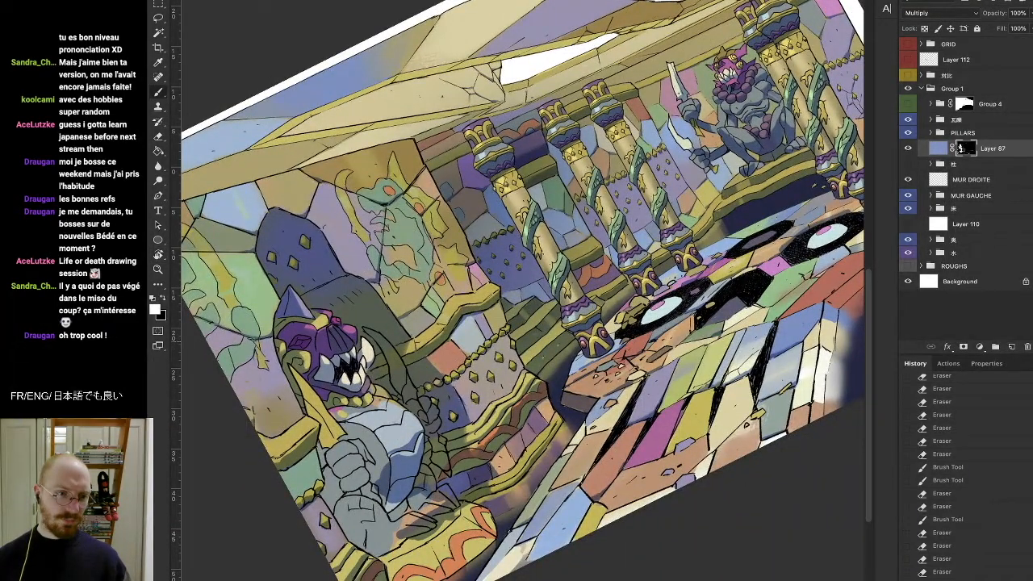
{"action": "left_click_drag", "start_coordinate": [488, 392], "coordinate": [668, 313]}
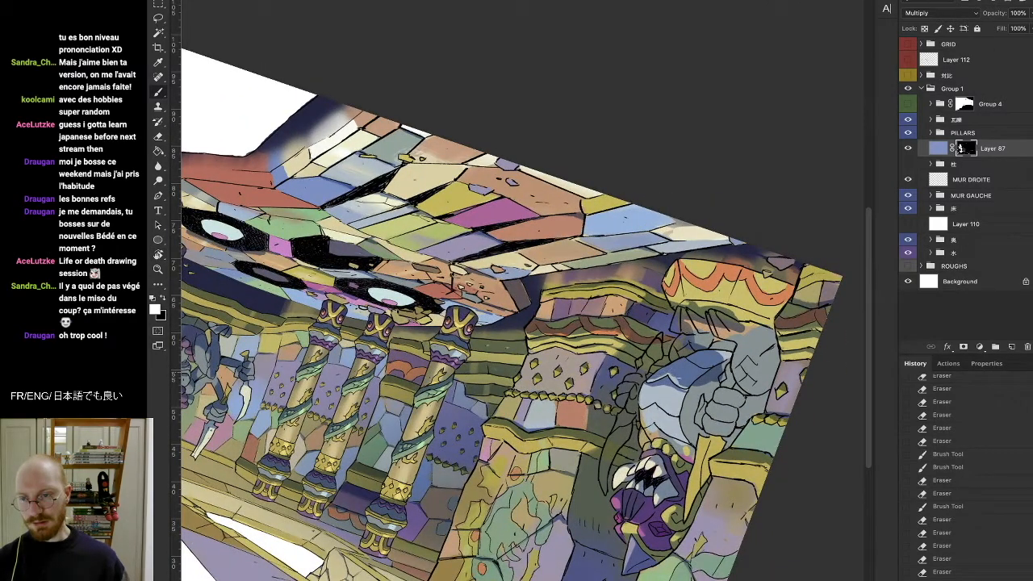
{"action": "left_click_drag", "start_coordinate": [668, 313], "coordinate": [651, 270]}
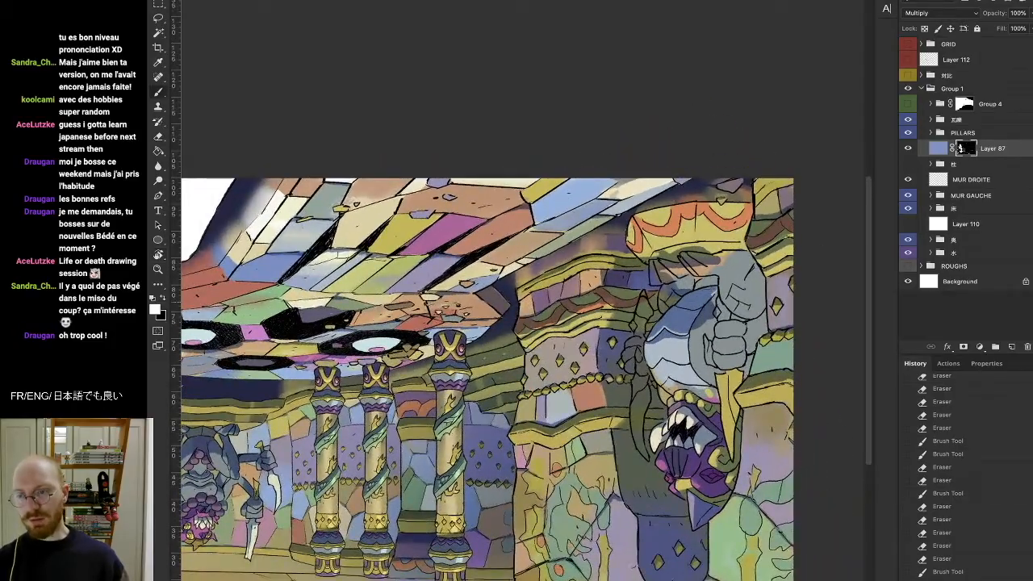
{"action": "left_click_drag", "start_coordinate": [714, 288], "coordinate": [716, 298]}
{"action": "key", "text": "r"}
{"action": "mouse_move", "coordinate": [646, 484]}
{"action": "left_mouse_down"}
{"action": "mouse_move", "coordinate": [374, 262]}
{"action": "mouse_move", "coordinate": [397, 231]}
{"action": "left_mouse_up"}
{"action": "key", "text": "b"}
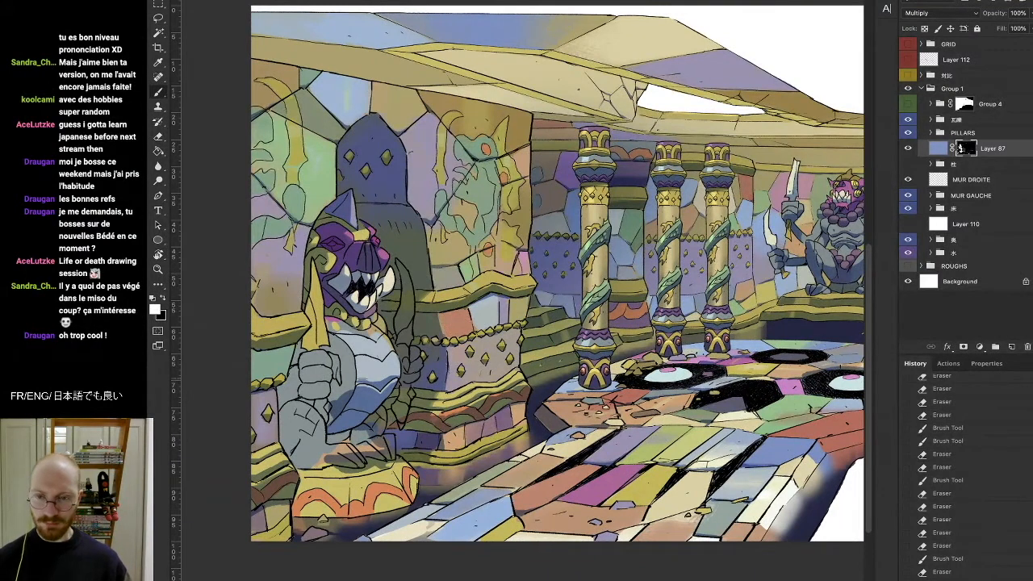
Step: Paint shadow on the statue's upper chest plates beside the hanging braid and trim it with the Eraser
{"action": "mouse_move", "coordinate": [355, 382]}
{"action": "left_mouse_down"}
{"action": "mouse_move", "coordinate": [400, 369]}
{"action": "mouse_move", "coordinate": [376, 375]}
{"action": "mouse_move", "coordinate": [389, 343]}
{"action": "left_mouse_up"}
{"action": "key", "text": "e"}
{"action": "left_click_drag", "start_coordinate": [396, 353], "coordinate": [392, 340]}
{"action": "key", "text": "b"}
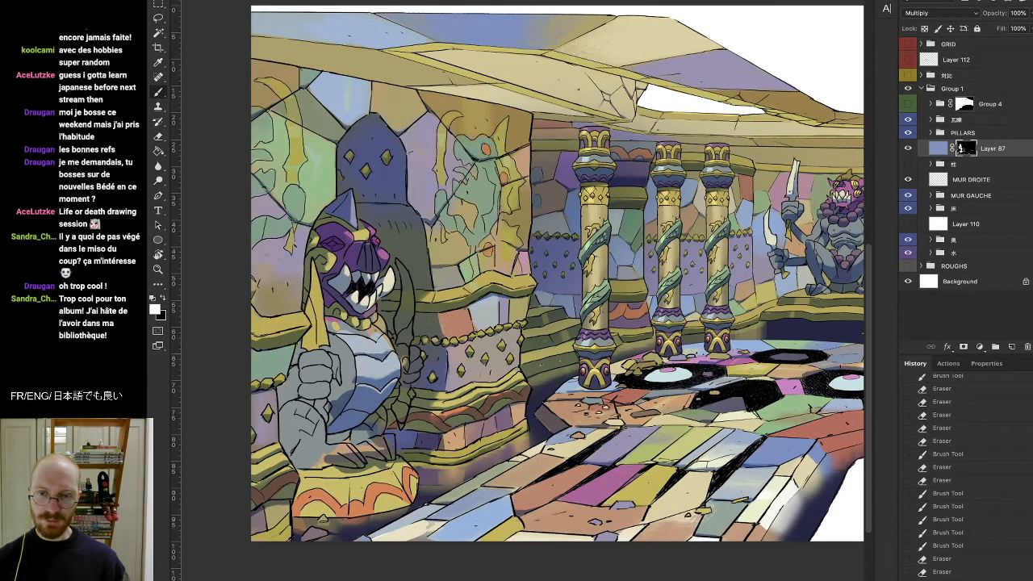
{"action": "key", "text": "e"}
{"action": "left_click_drag", "start_coordinate": [392, 351], "coordinate": [396, 343]}
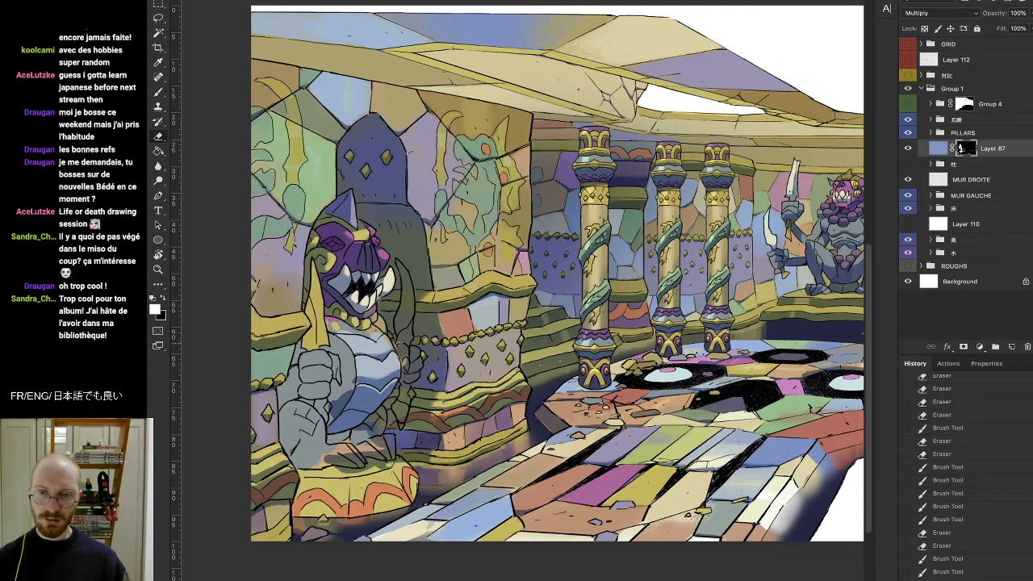
Step: Sharpen the edges of the shadow on the statue's middle chest plates, alternating Brush and Eraser
{"action": "mouse_move", "coordinate": [399, 359]}
{"action": "left_mouse_down"}
{"action": "mouse_move", "coordinate": [403, 351]}
{"action": "mouse_move", "coordinate": [385, 368]}
{"action": "left_mouse_up"}
{"action": "key", "text": "b"}
{"action": "key", "text": "e"}
{"action": "key", "text": "b"}
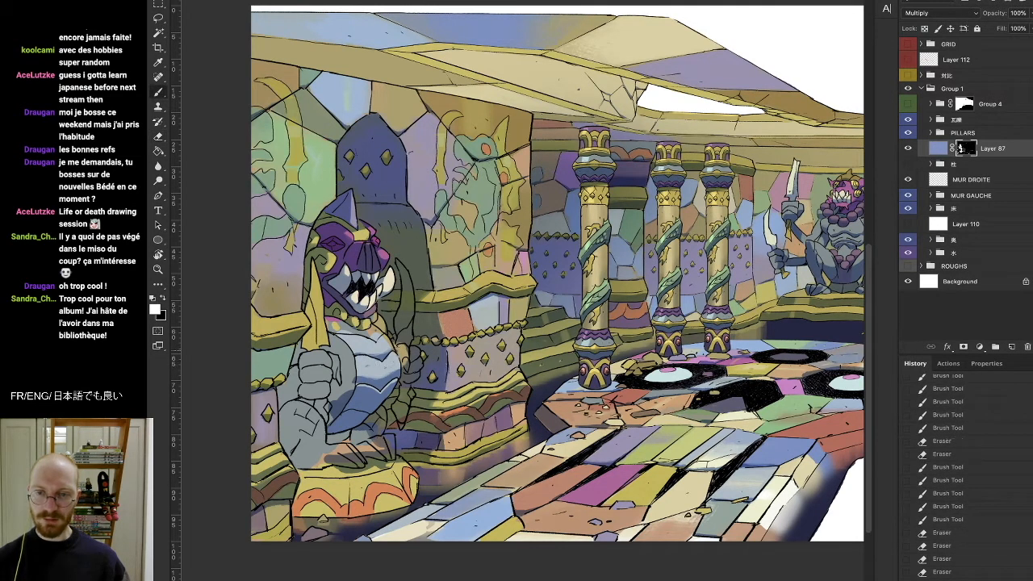
{"action": "key", "text": "b"}
{"action": "key", "text": "e"}
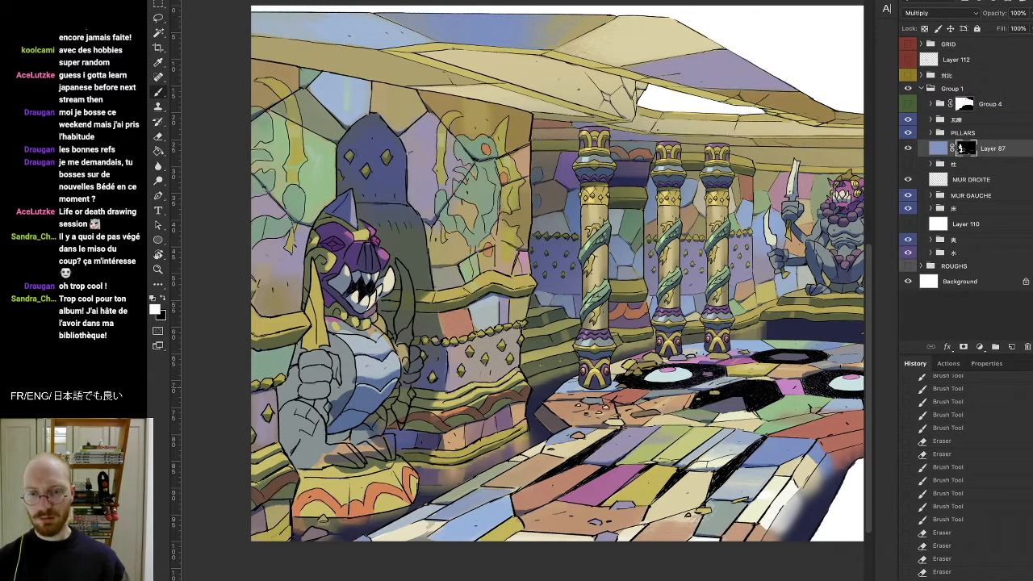
Step: Refine the shadow on the side of the statue's chest next to the raised fist, erasing the overspill
{"action": "left_click_drag", "start_coordinate": [333, 389], "coordinate": [339, 384]}
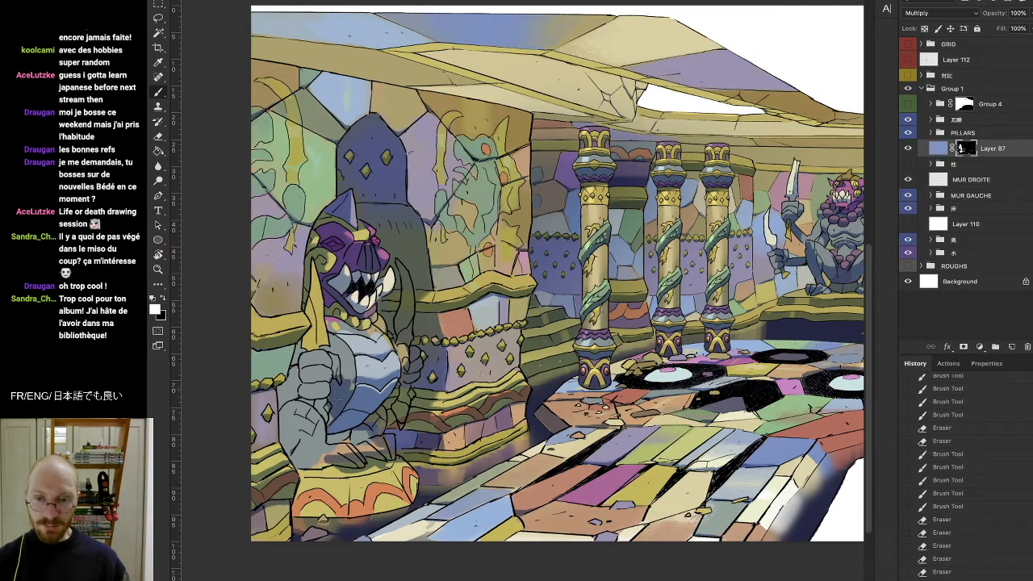
{"action": "key", "text": "e"}
{"action": "left_click_drag", "start_coordinate": [334, 380], "coordinate": [352, 377]}
{"action": "key", "text": "b"}
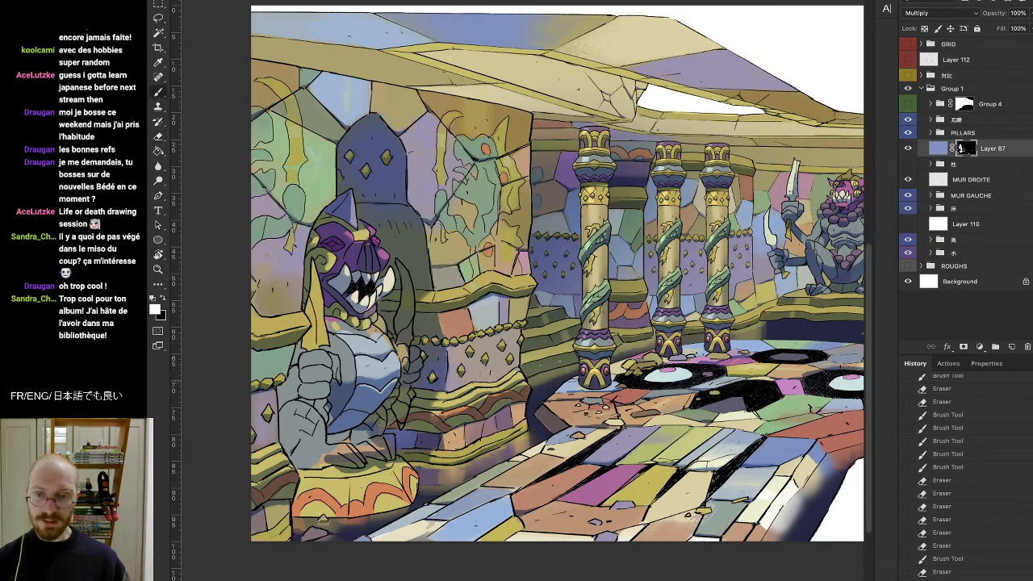
{"action": "key", "text": "e"}
{"action": "left_click_drag", "start_coordinate": [350, 379], "coordinate": [348, 377]}
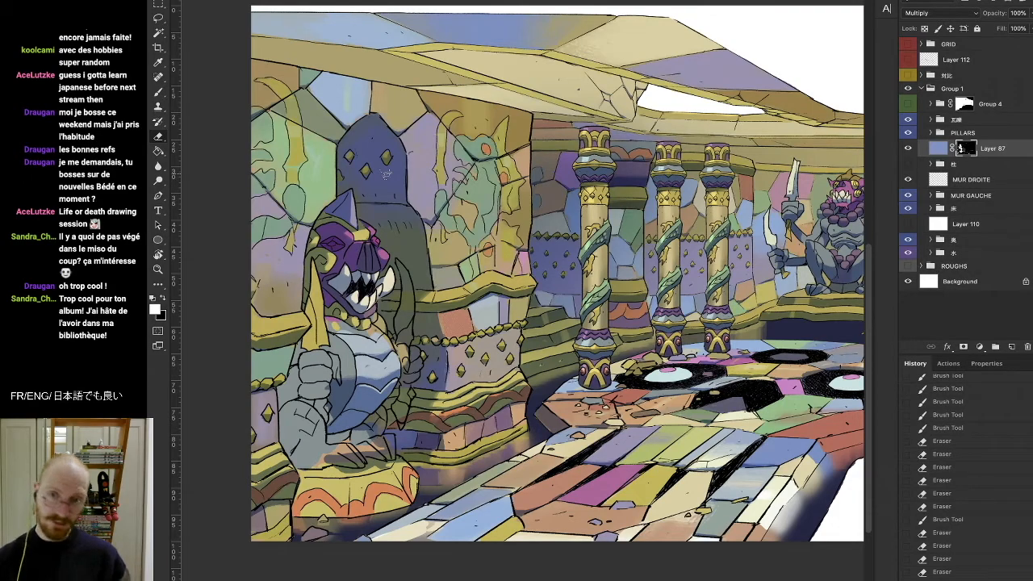
Step: Touch up the shadow near the statue's shoulder with the canvas rotated, and erase excess around its fanged face
{"action": "key", "text": "r"}
{"action": "mouse_move", "coordinate": [415, 145]}
{"action": "left_mouse_down"}
{"action": "mouse_move", "coordinate": [294, 288]}
{"action": "mouse_move", "coordinate": [278, 383]}
{"action": "left_mouse_up"}
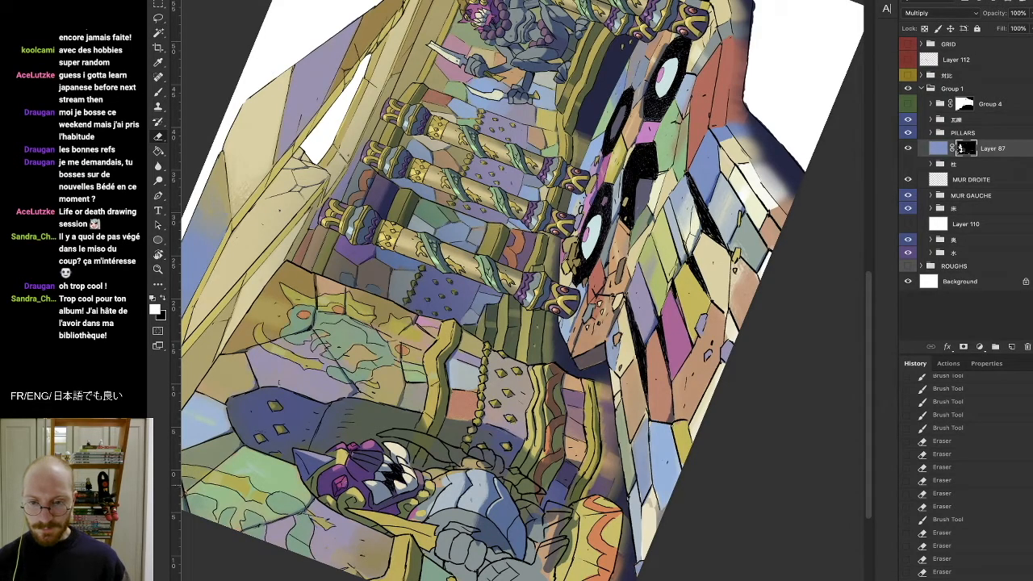
{"action": "key", "text": "b"}
{"action": "left_click_drag", "start_coordinate": [451, 513], "coordinate": [446, 508]}
{"action": "key", "text": "r"}
{"action": "mouse_move", "coordinate": [357, 463]}
{"action": "left_mouse_down"}
{"action": "mouse_move", "coordinate": [339, 436]}
{"action": "mouse_move", "coordinate": [328, 244]}
{"action": "left_mouse_up"}
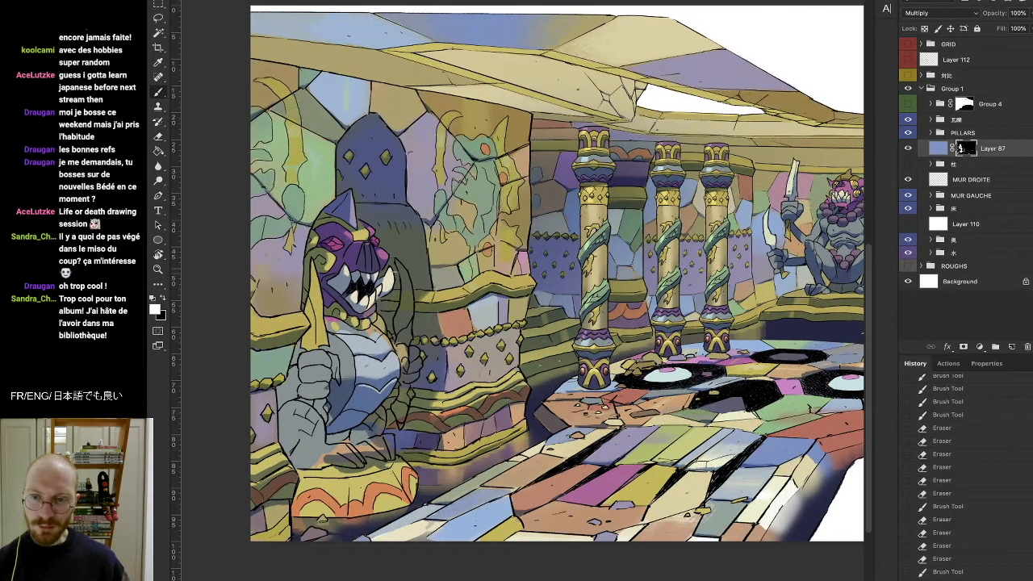
{"action": "key", "text": "e"}
{"action": "left_click_drag", "start_coordinate": [391, 256], "coordinate": [385, 265]}
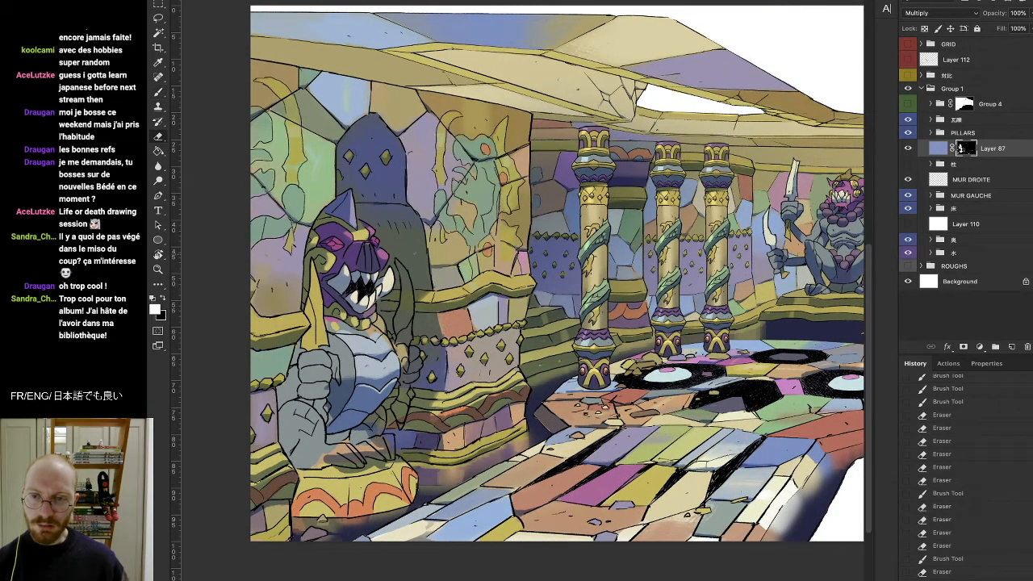
Step: Shade the top of the statue's fist below the gold blade, correcting the edges with the Eraser
{"action": "key", "text": "b"}
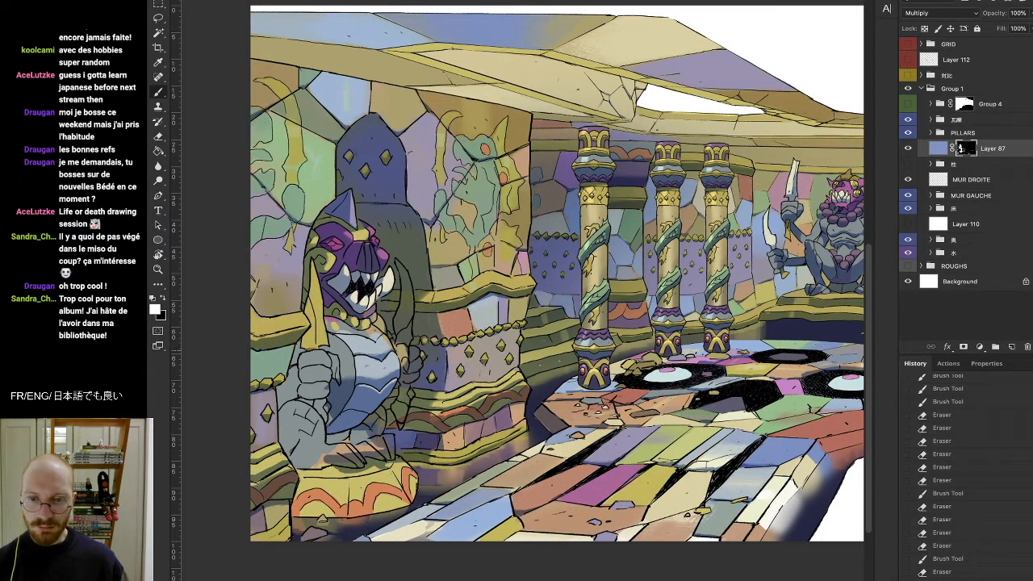
{"action": "mouse_move", "coordinate": [329, 342]}
{"action": "left_mouse_down"}
{"action": "mouse_move", "coordinate": [302, 350]}
{"action": "mouse_move", "coordinate": [313, 346]}
{"action": "left_mouse_up"}
{"action": "key", "text": "e"}
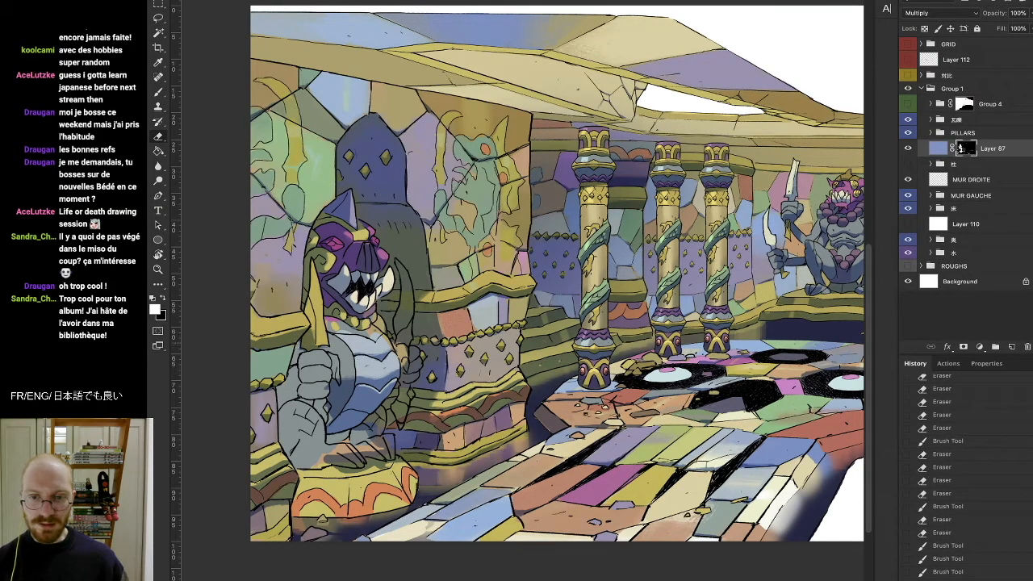
{"action": "key", "text": "b"}
{"action": "mouse_move", "coordinate": [302, 344]}
{"action": "left_mouse_down"}
{"action": "mouse_move", "coordinate": [289, 340]}
{"action": "mouse_move", "coordinate": [311, 353]}
{"action": "mouse_move", "coordinate": [312, 373]}
{"action": "mouse_move", "coordinate": [309, 355]}
{"action": "mouse_move", "coordinate": [321, 355]}
{"action": "left_mouse_up"}
{"action": "key", "text": "e"}
{"action": "key", "text": "b"}
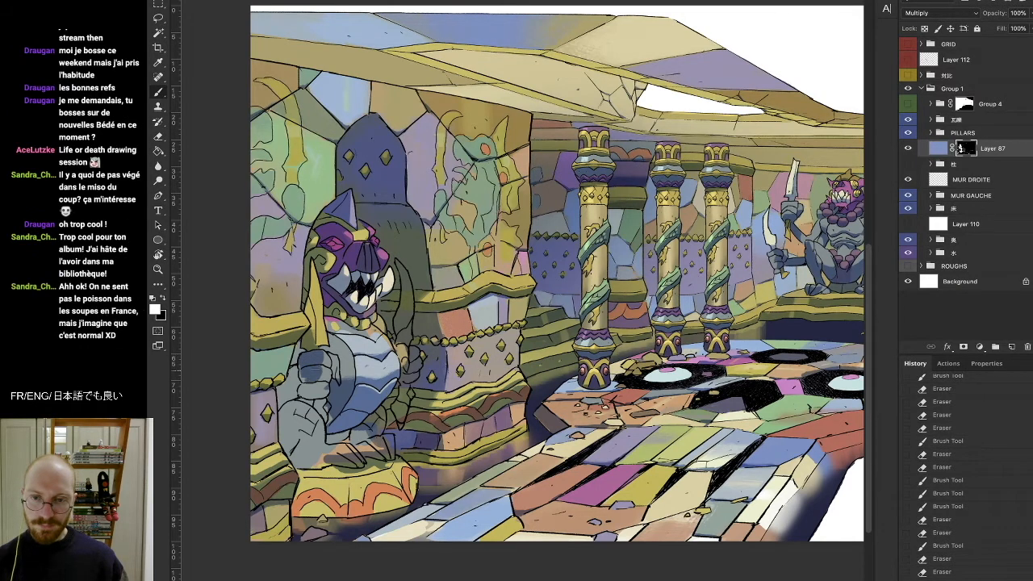
Step: Extend the shadow over the statue's lower fingers and wrist, cleaning the edge against the chest
{"action": "mouse_move", "coordinate": [301, 367]}
{"action": "left_mouse_down"}
{"action": "mouse_move", "coordinate": [320, 404]}
{"action": "mouse_move", "coordinate": [321, 384]}
{"action": "mouse_move", "coordinate": [342, 382]}
{"action": "left_mouse_up"}
{"action": "key", "text": "e"}
{"action": "key", "text": "b"}
{"action": "key", "text": "e"}
{"action": "left_click_drag", "start_coordinate": [336, 377], "coordinate": [342, 384]}
{"action": "key", "text": "b"}
{"action": "left_click_drag", "start_coordinate": [336, 378], "coordinate": [341, 384]}
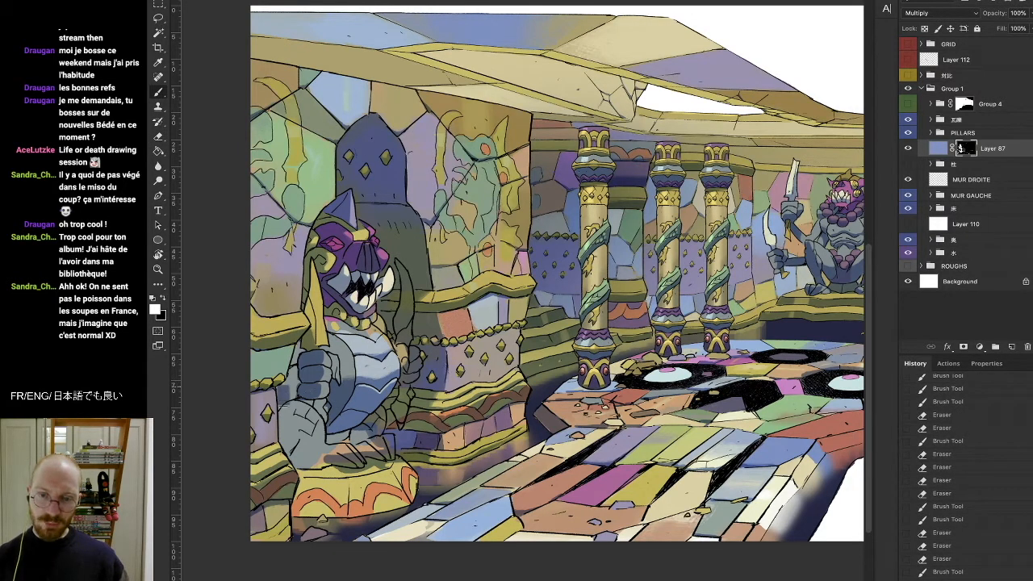
Step: Touch up the shadow on the wall beside the statue's raised arm and along the outer edge of its fist and forearm
{"action": "left_click_drag", "start_coordinate": [283, 389], "coordinate": [282, 399]}
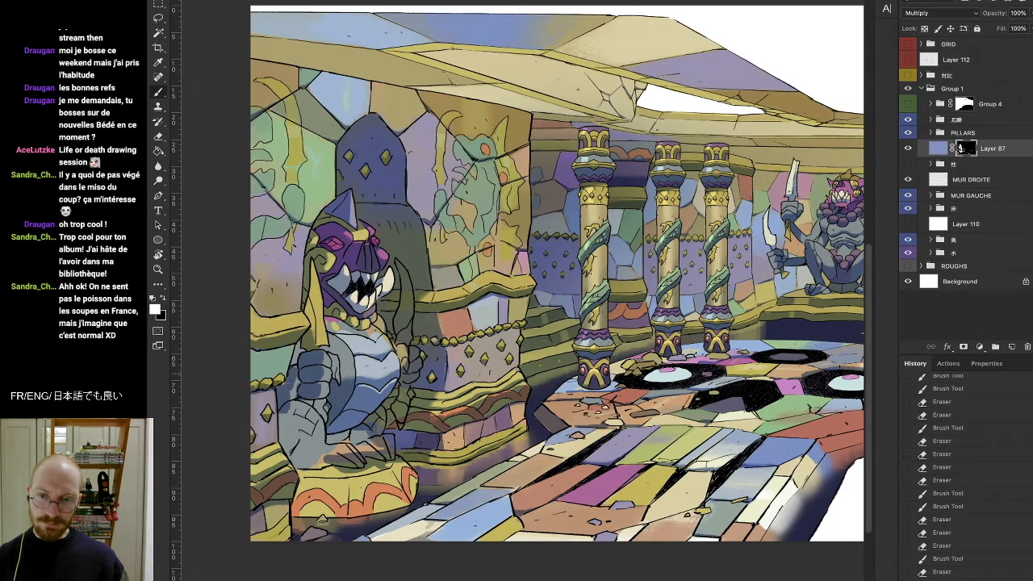
{"action": "left_click_drag", "start_coordinate": [296, 384], "coordinate": [300, 405]}
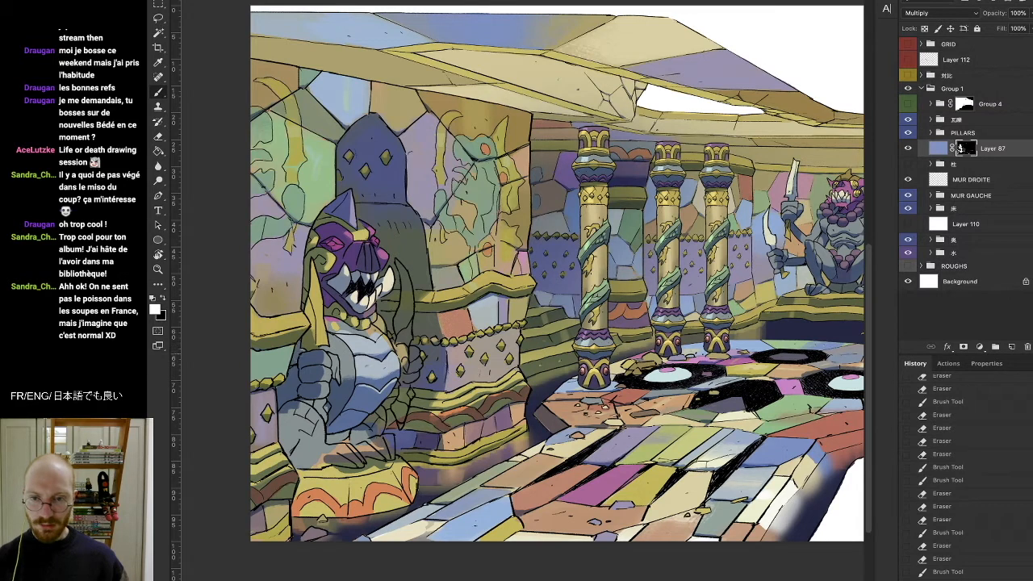
{"action": "left_click_drag", "start_coordinate": [300, 353], "coordinate": [299, 369]}
{"action": "key", "text": "e"}
{"action": "key", "text": "b"}
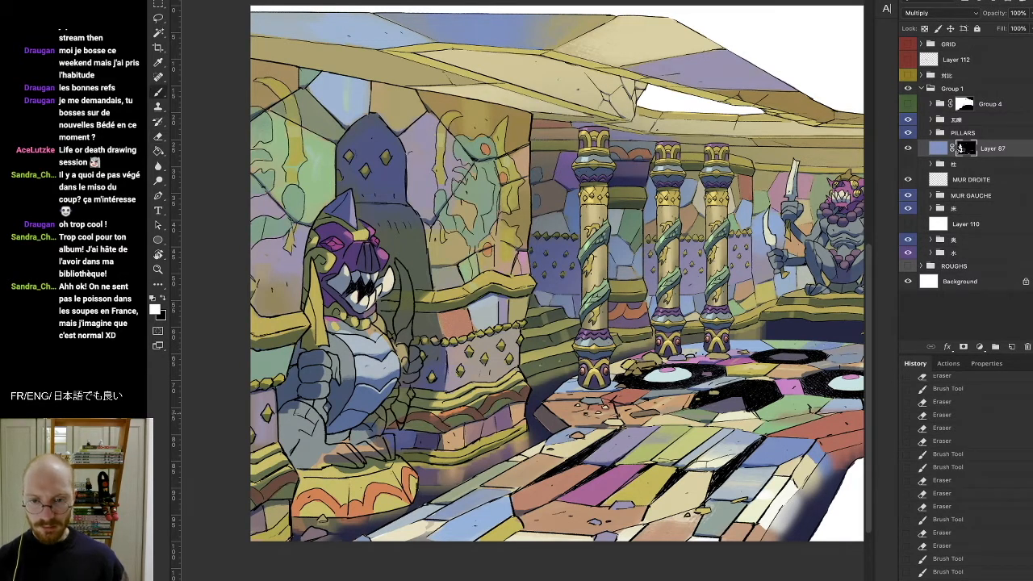
Step: Extend the shadow down the statue's bent leg below the fist, cleaning its edges with the Eraser
{"action": "mouse_move", "coordinate": [299, 413]}
{"action": "left_mouse_down"}
{"action": "mouse_move", "coordinate": [311, 434]}
{"action": "mouse_move", "coordinate": [288, 418]}
{"action": "mouse_move", "coordinate": [283, 433]}
{"action": "mouse_move", "coordinate": [291, 447]}
{"action": "mouse_move", "coordinate": [299, 440]}
{"action": "mouse_move", "coordinate": [297, 455]}
{"action": "mouse_move", "coordinate": [309, 451]}
{"action": "left_mouse_up"}
{"action": "key", "text": "e"}
{"action": "key", "text": "b"}
{"action": "key", "text": "e"}
{"action": "key", "text": "b"}
{"action": "key", "text": "e"}
{"action": "key", "text": "b"}
{"action": "key", "text": "e"}
{"action": "key", "text": "r"}
{"action": "mouse_move", "coordinate": [355, 427]}
{"action": "left_mouse_down"}
{"action": "mouse_move", "coordinate": [573, 540]}
{"action": "mouse_move", "coordinate": [686, 480]}
{"action": "left_mouse_up"}
{"action": "mouse_move", "coordinate": [686, 480]}
{"action": "left_mouse_down"}
{"action": "mouse_move", "coordinate": [593, 400]}
{"action": "mouse_move", "coordinate": [634, 438]}
{"action": "mouse_move", "coordinate": [330, 564]}
{"action": "mouse_move", "coordinate": [182, 380]}
{"action": "mouse_move", "coordinate": [176, 251]}
{"action": "left_mouse_up"}
{"action": "key", "text": "r"}
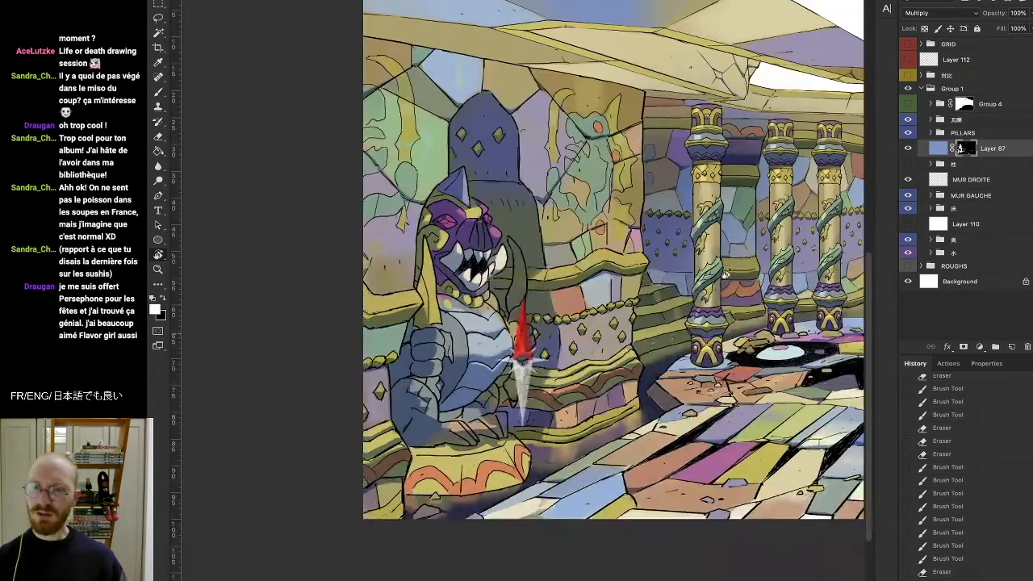
Step: Hide shadow Layer 87 and select colour Layer 89 in the MUR COULEUR group inside MUR GAUCHE
{"action": "left_click", "coordinate": [907, 149]}
{"action": "left_click_drag", "start_coordinate": [713, 186], "coordinate": [633, 193]}
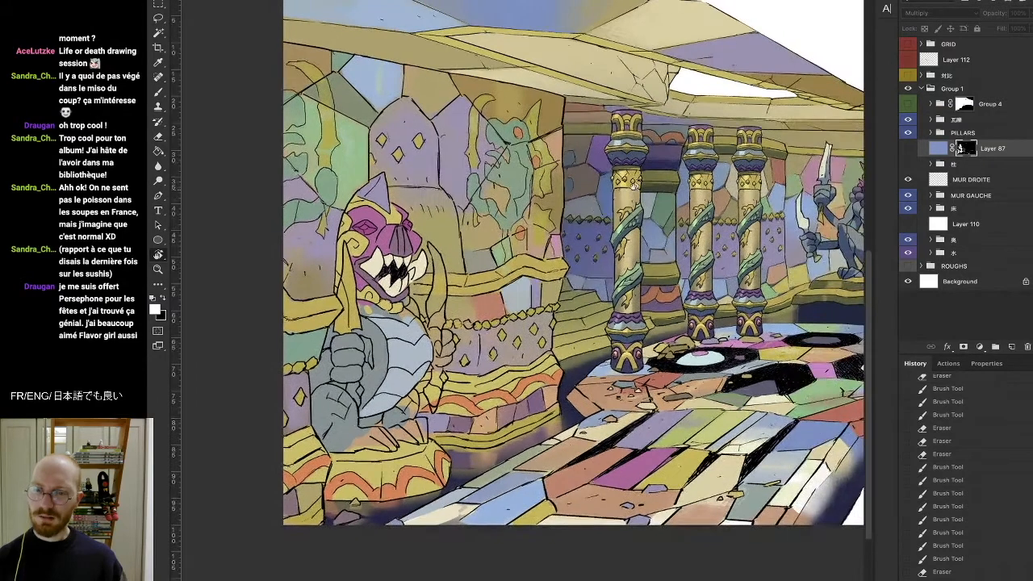
{"action": "key", "text": "b"}
{"action": "right_click", "coordinate": [633, 193]}
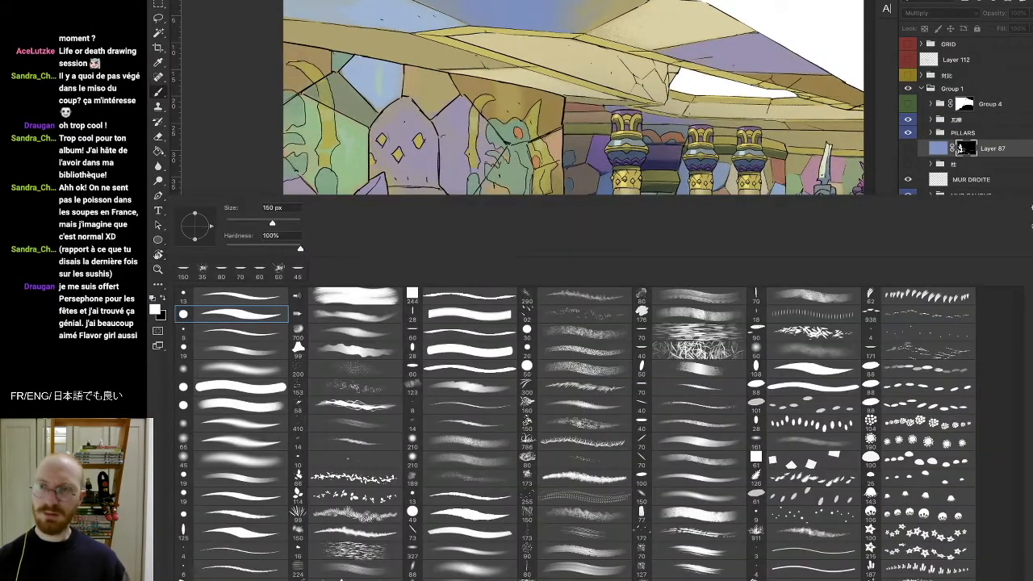
{"action": "key", "text": "Escape"}
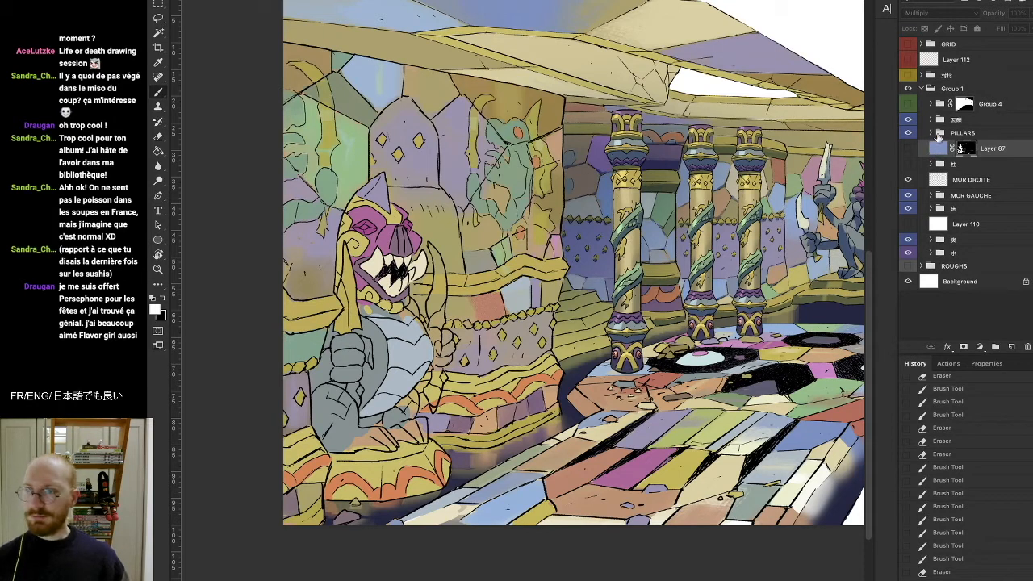
{"action": "left_click", "coordinate": [930, 196]}
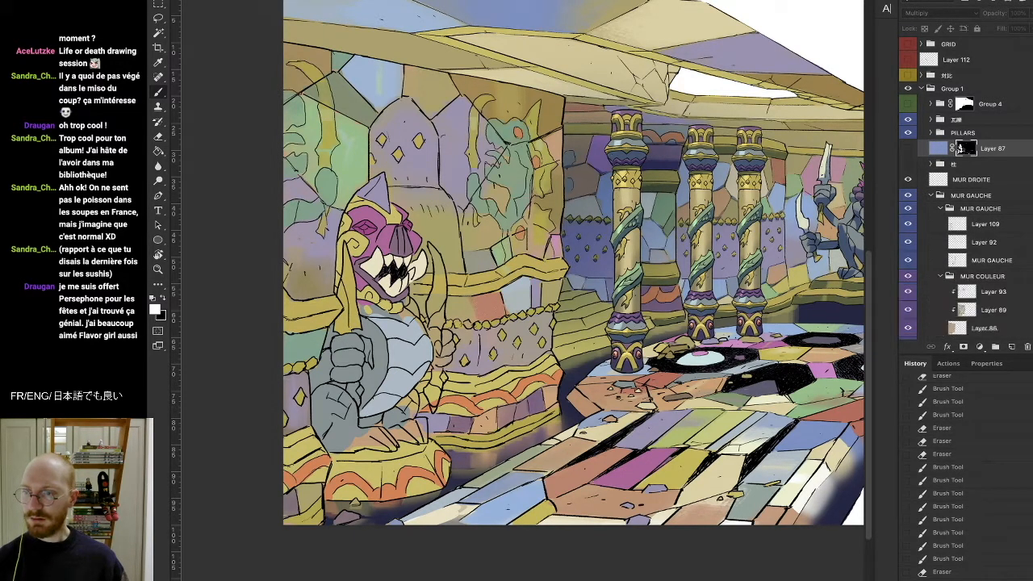
{"action": "scroll", "coordinate": [959, 149], "scroll_direction": "down", "scroll_amount": 3}
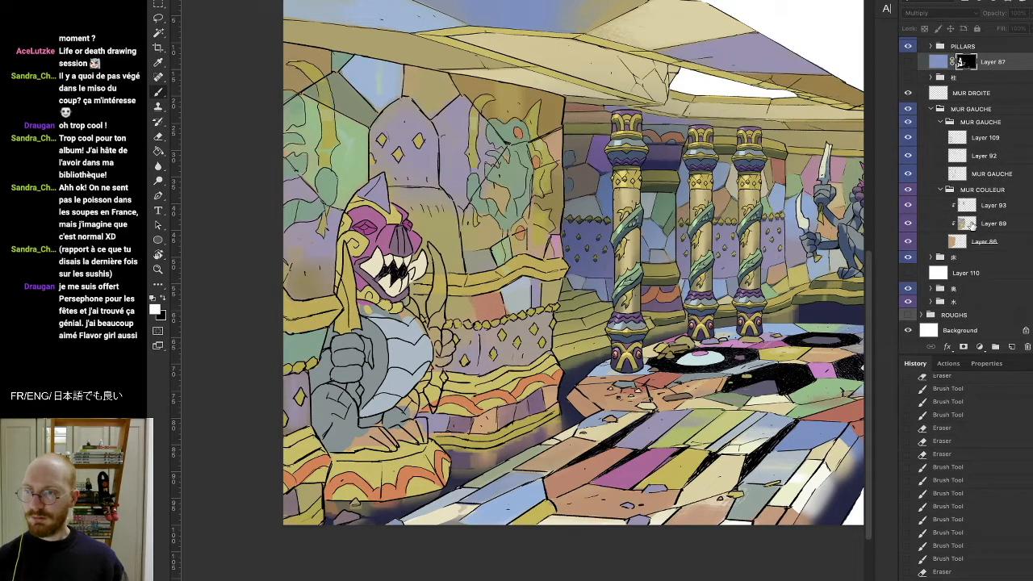
{"action": "left_click", "coordinate": [970, 227]}
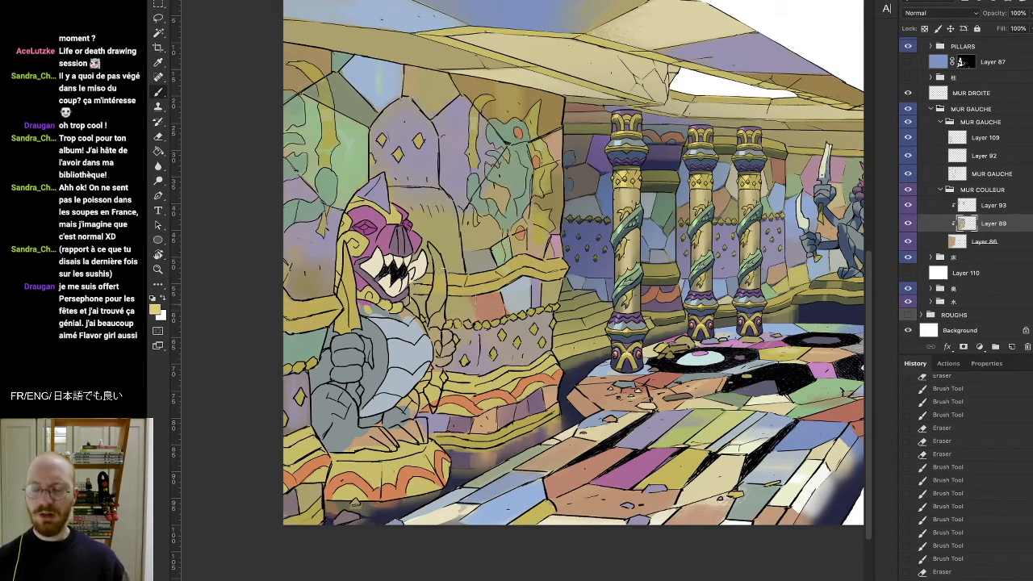
Step: Touch up the statue's chest and lower body with grey-blue tones sampled from it, rotating the canvas to suit the strokes
{"action": "left_click", "coordinate": [418, 346], "text": "alt"}
{"action": "key", "text": "r"}
{"action": "mouse_move", "coordinate": [735, 162]}
{"action": "left_mouse_down"}
{"action": "mouse_move", "coordinate": [563, 72]}
{"action": "mouse_move", "coordinate": [488, 71]}
{"action": "left_mouse_up"}
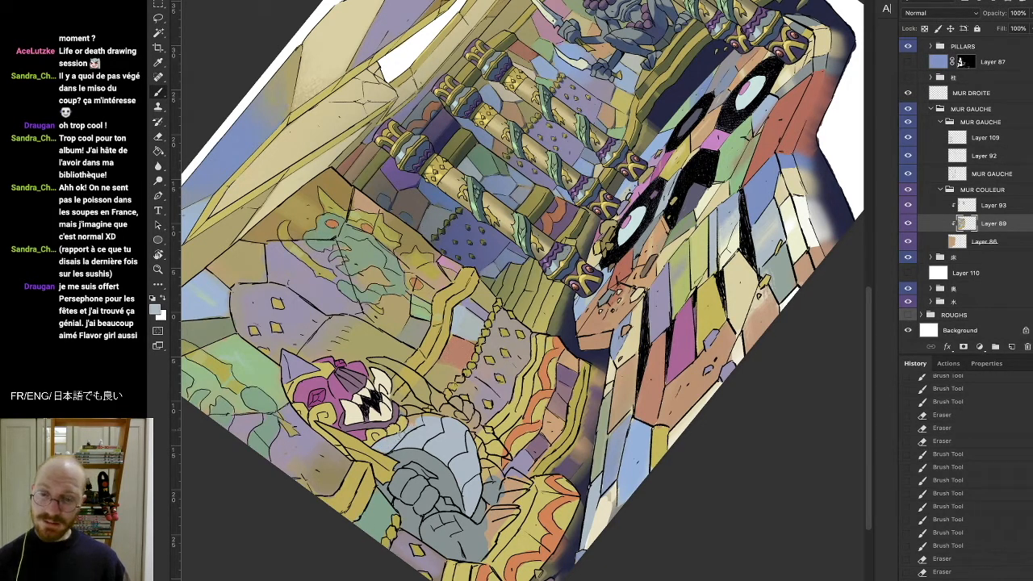
{"action": "left_click_drag", "start_coordinate": [422, 418], "coordinate": [438, 415]}
{"action": "left_click", "coordinate": [436, 449], "text": "alt"}
{"action": "key", "text": "r"}
{"action": "left_click_drag", "start_coordinate": [384, 337], "coordinate": [397, 154]}
{"action": "key", "text": "b"}
{"action": "left_click", "coordinate": [376, 322], "text": "alt"}
{"action": "left_click_drag", "start_coordinate": [407, 303], "coordinate": [413, 311]}
{"action": "key", "text": "r"}
{"action": "left_click_drag", "start_coordinate": [536, 272], "coordinate": [471, 357]}
{"action": "key", "text": "b"}
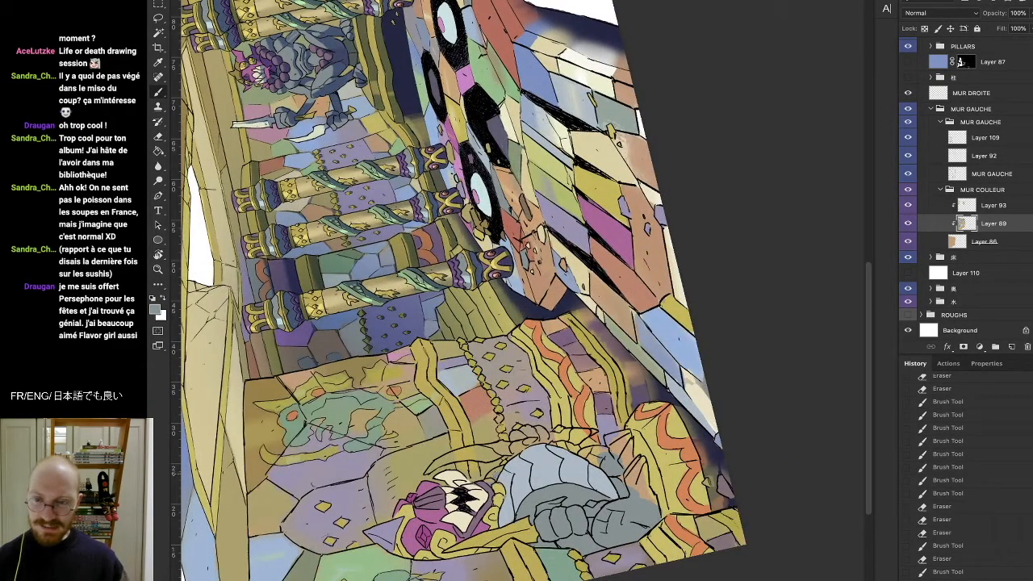
{"action": "mouse_move", "coordinate": [615, 485]}
{"action": "left_mouse_down"}
{"action": "mouse_move", "coordinate": [629, 496]}
{"action": "mouse_move", "coordinate": [374, 426]}
{"action": "mouse_move", "coordinate": [367, 409]}
{"action": "left_mouse_up"}
{"action": "key", "text": "r"}
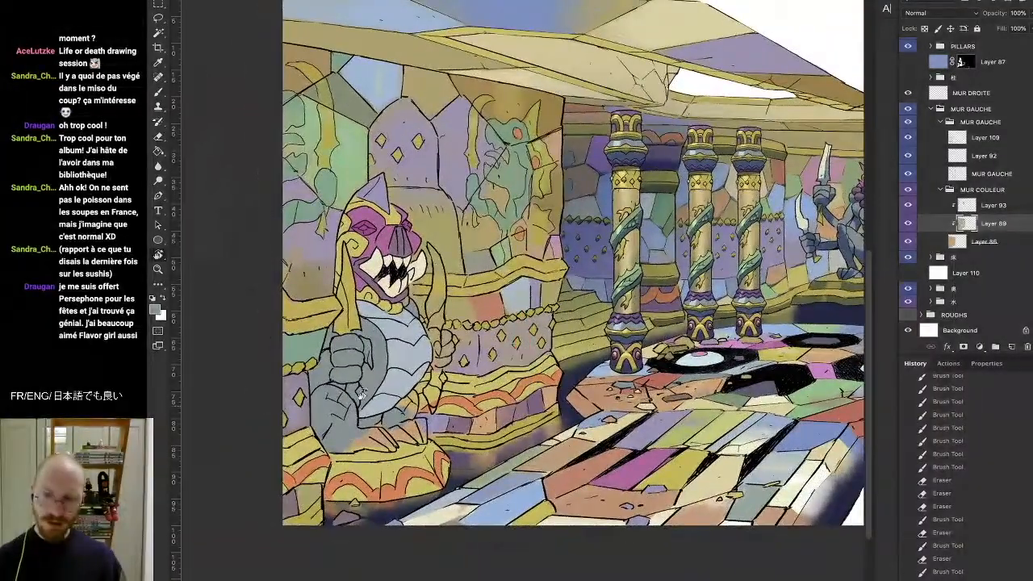
Step: Paint the statue's clawed feet and its far hand in the same grey as its body
{"action": "key", "text": "b"}
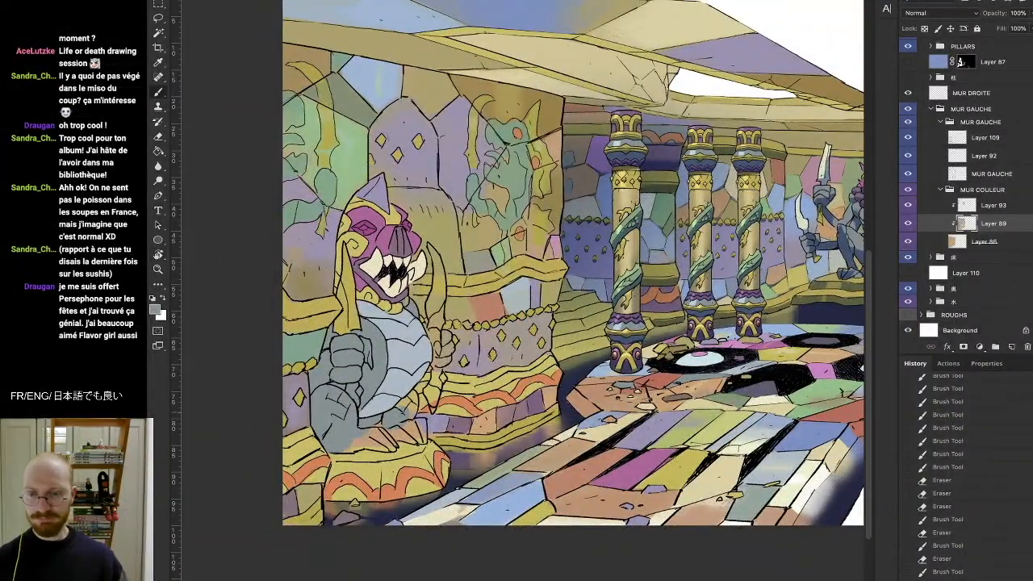
{"action": "mouse_move", "coordinate": [406, 401]}
{"action": "left_mouse_down"}
{"action": "mouse_move", "coordinate": [411, 429]}
{"action": "mouse_move", "coordinate": [422, 431]}
{"action": "mouse_move", "coordinate": [404, 440]}
{"action": "mouse_move", "coordinate": [423, 443]}
{"action": "left_mouse_up"}
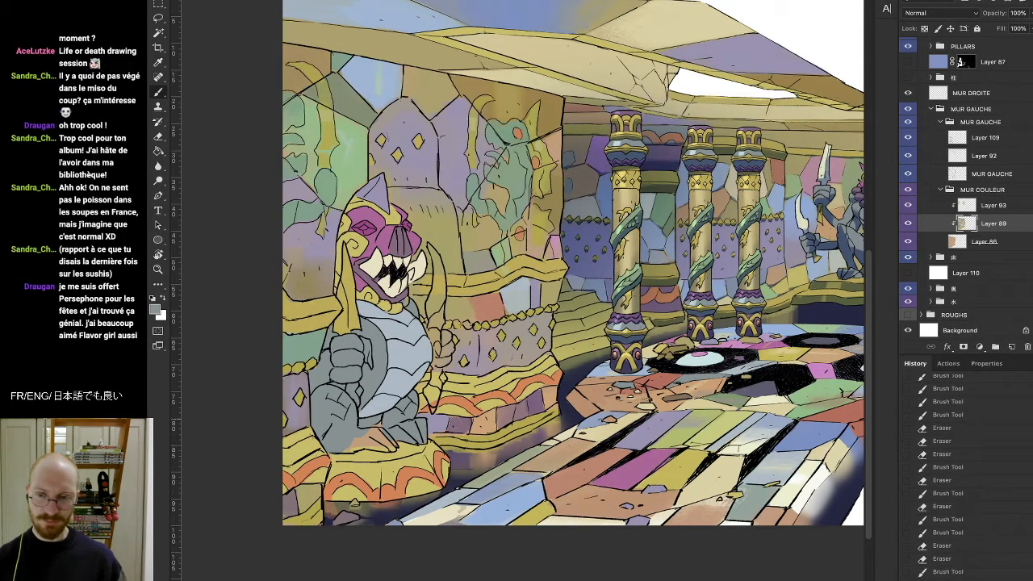
{"action": "mouse_move", "coordinate": [360, 439]}
{"action": "left_mouse_down"}
{"action": "mouse_move", "coordinate": [377, 430]}
{"action": "mouse_move", "coordinate": [343, 448]}
{"action": "mouse_move", "coordinate": [378, 443]}
{"action": "mouse_move", "coordinate": [400, 453]}
{"action": "left_mouse_up"}
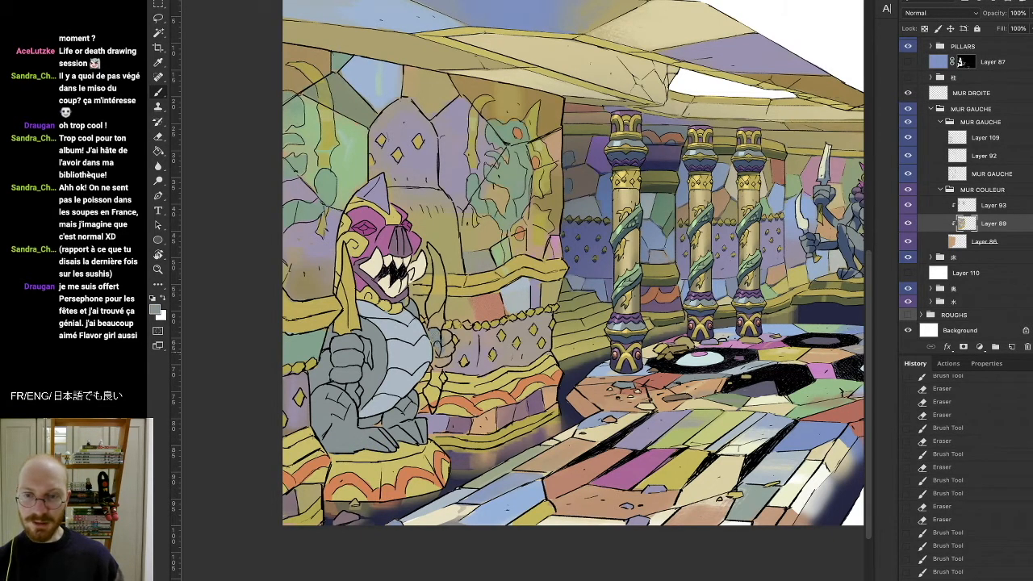
{"action": "left_click_drag", "start_coordinate": [434, 357], "coordinate": [441, 361]}
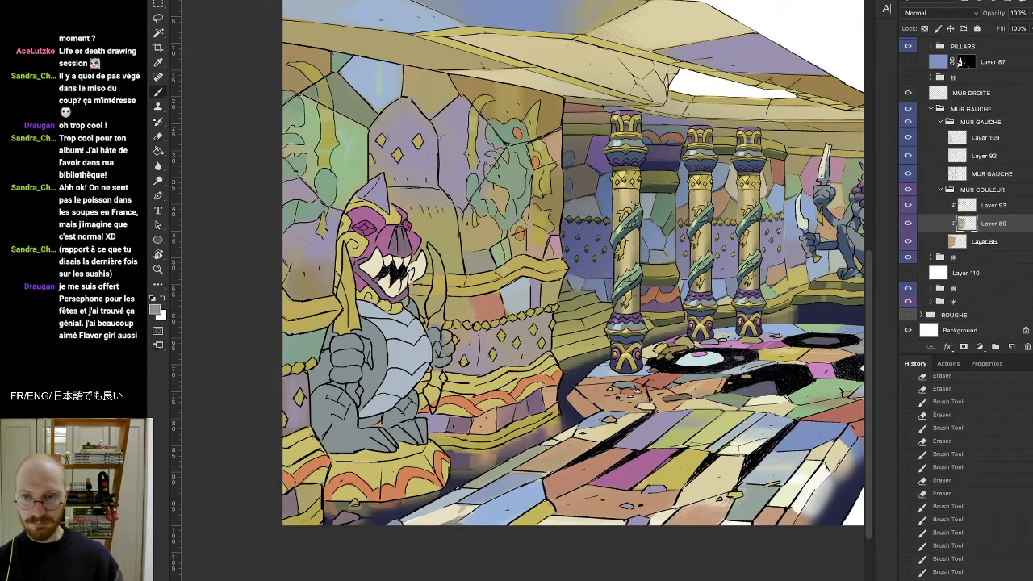
{"action": "left_click_drag", "start_coordinate": [448, 338], "coordinate": [449, 346]}
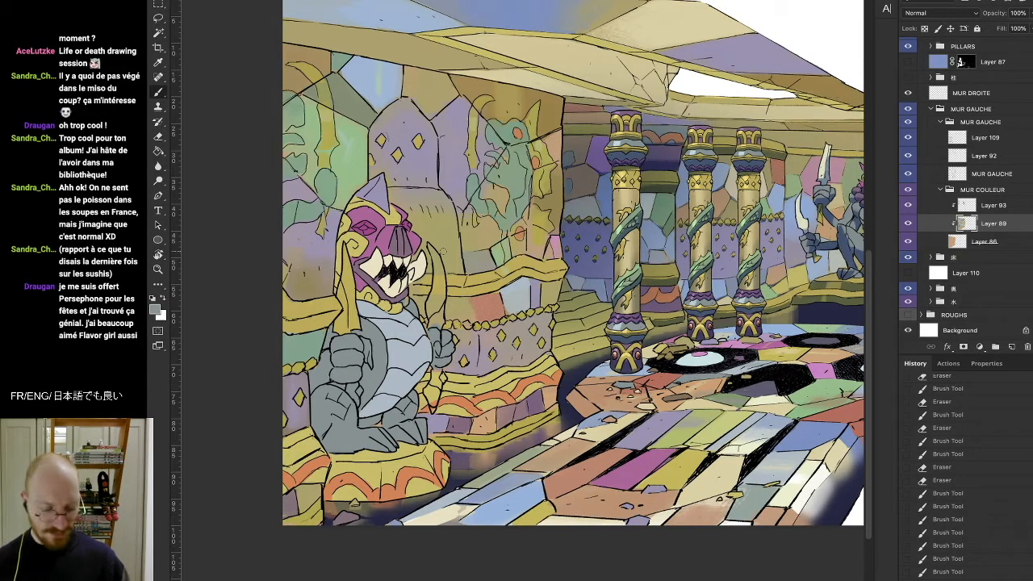
Step: Colour the blade's handle end below the statue's near fist, sampling tones from the gold blade and the face
{"action": "left_click", "coordinate": [353, 322], "text": "alt"}
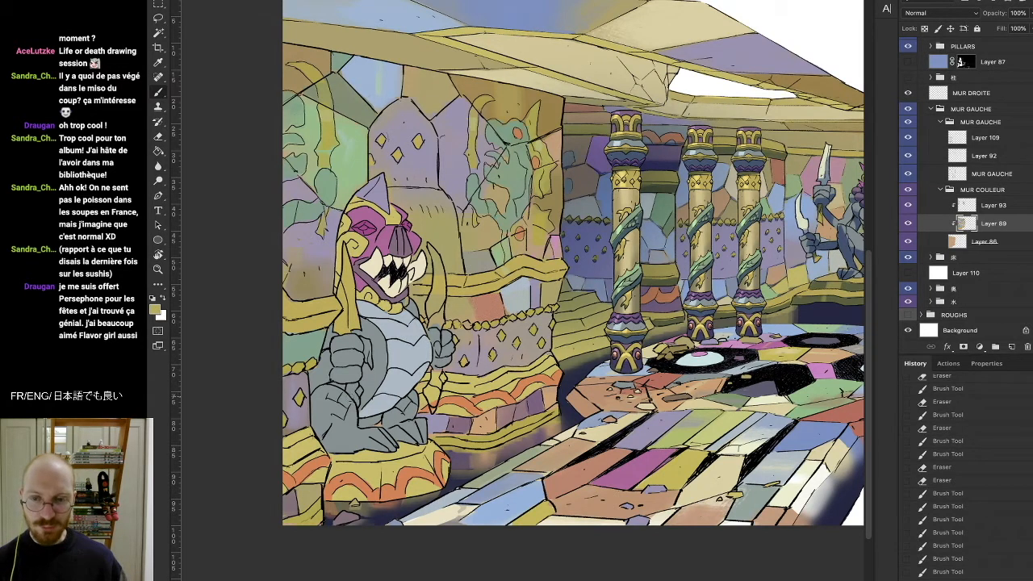
{"action": "left_click", "coordinate": [353, 387]}
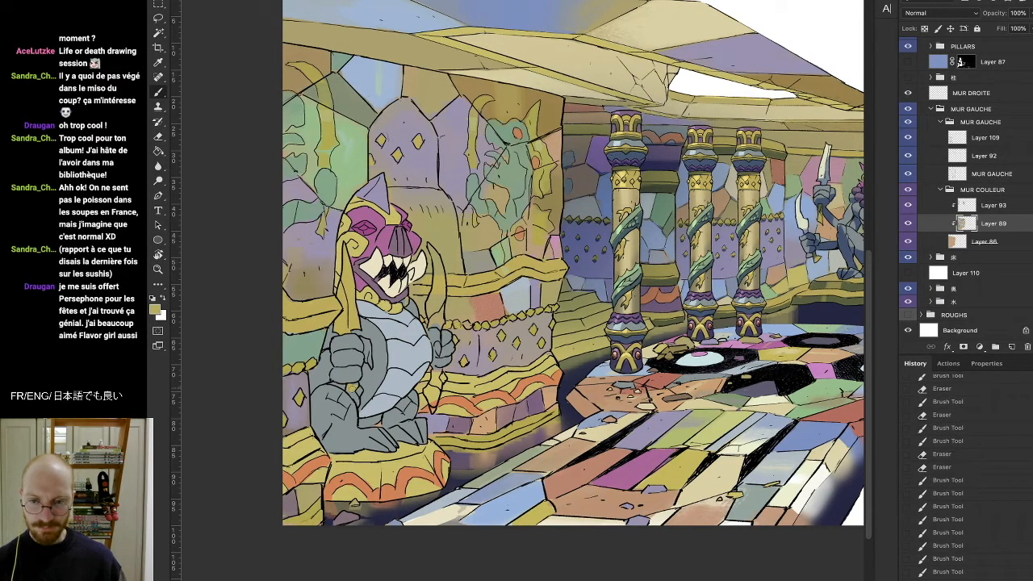
{"action": "left_click", "coordinate": [355, 385]}
{"action": "left_click_drag", "start_coordinate": [354, 384], "coordinate": [350, 396]}
{"action": "left_click", "coordinate": [380, 284], "text": "alt"}
{"action": "left_click_drag", "start_coordinate": [359, 382], "coordinate": [352, 391]}
{"action": "left_click", "coordinate": [355, 385], "text": "alt"}
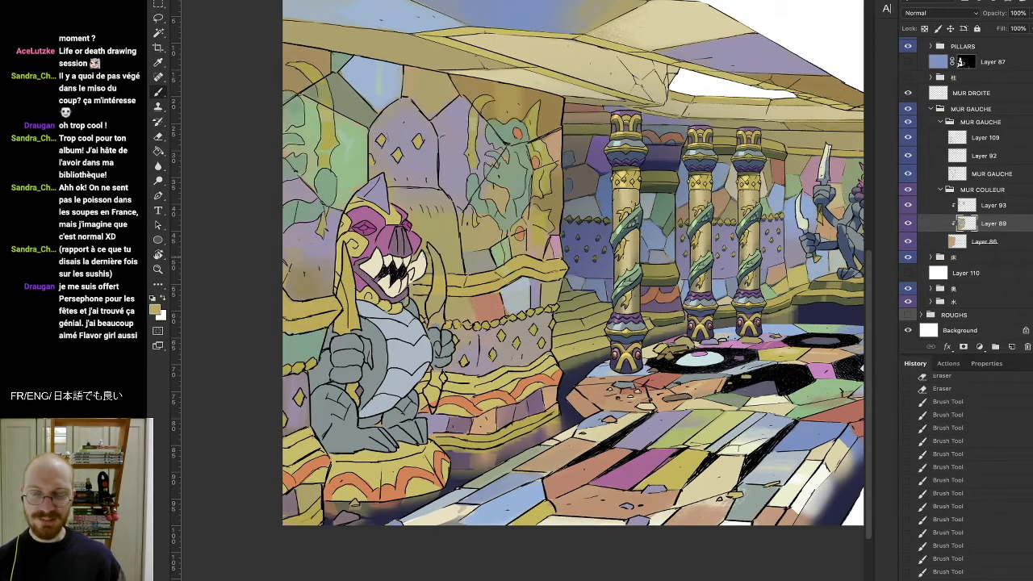
Step: Paint the far curved blade beside the statue's face gold with the canvas rotated, and restore the upright view
{"action": "key", "text": "r"}
{"action": "left_click_drag", "start_coordinate": [412, 279], "coordinate": [638, 436]}
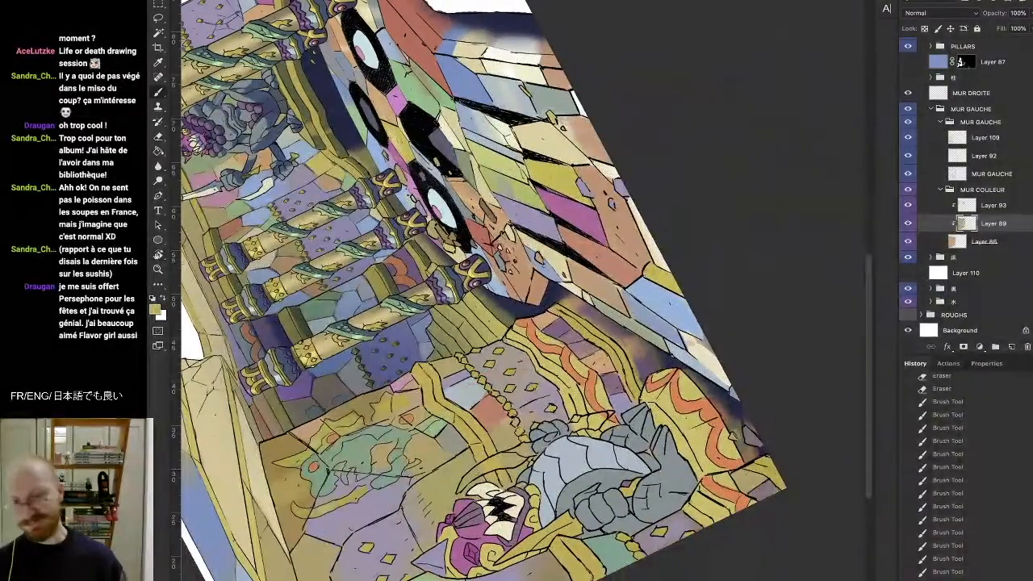
{"action": "left_click_drag", "start_coordinate": [458, 480], "coordinate": [466, 488]}
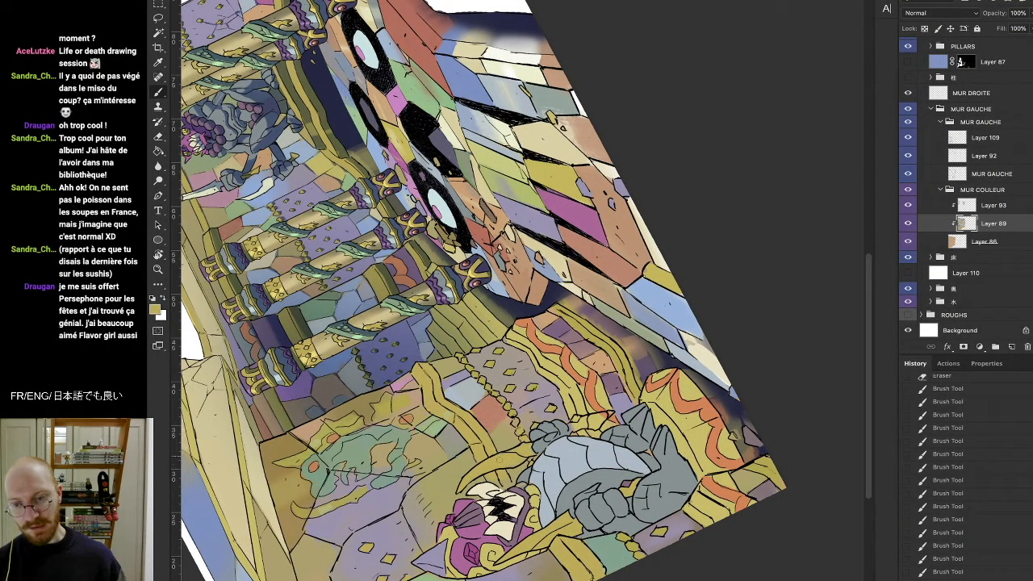
{"action": "left_click_drag", "start_coordinate": [347, 435], "coordinate": [372, 444]}
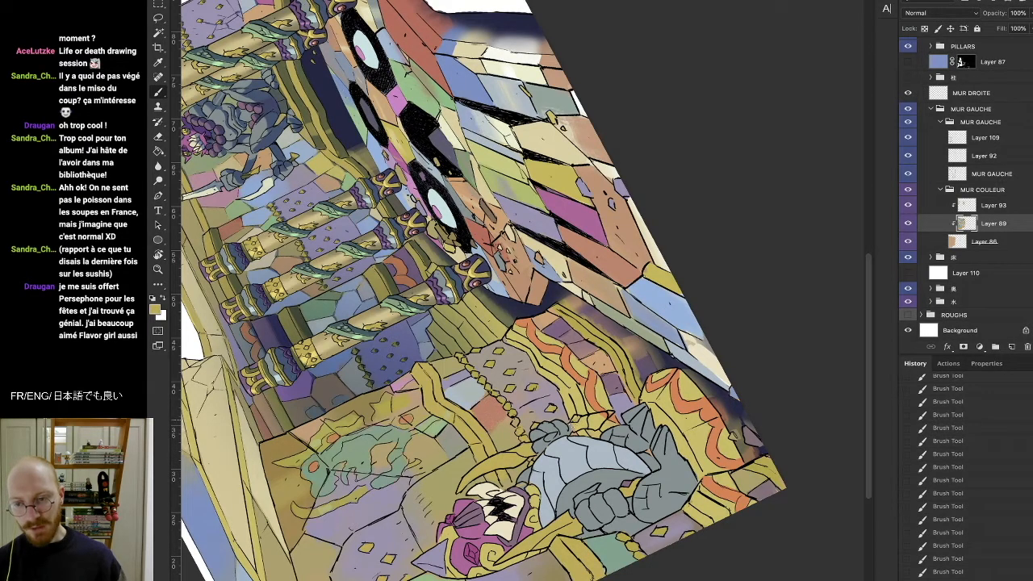
{"action": "key", "text": "r"}
{"action": "mouse_move", "coordinate": [636, 363]}
{"action": "left_mouse_down"}
{"action": "mouse_move", "coordinate": [613, 468]}
{"action": "mouse_move", "coordinate": [482, 544]}
{"action": "mouse_move", "coordinate": [463, 541]}
{"action": "left_mouse_up"}
{"action": "key", "text": "b"}
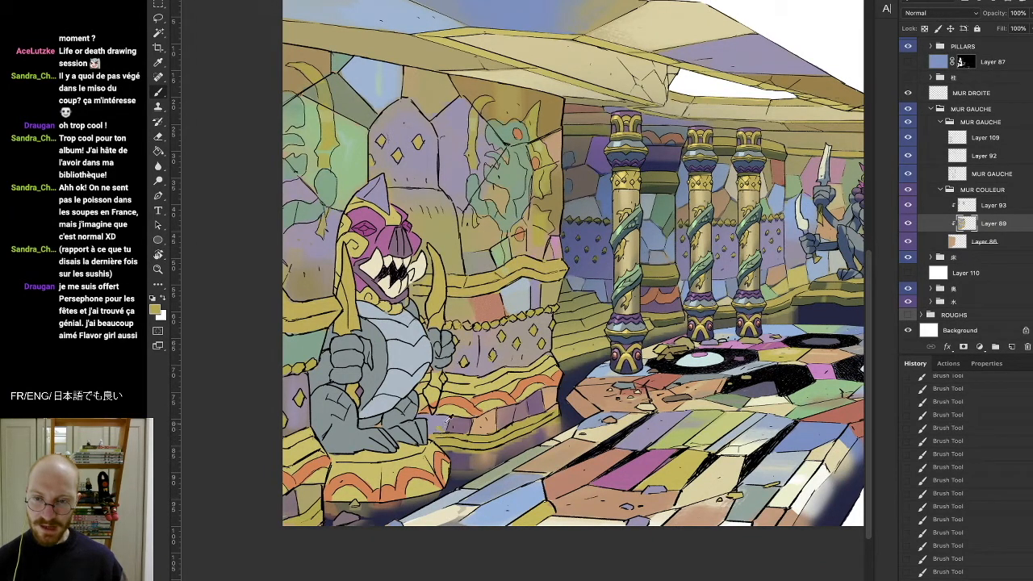
Step: Paint the far blade's handle below the statue's hand dusty purple, sampling the tone from the near handle
{"action": "left_click", "coordinate": [437, 418], "text": "alt"}
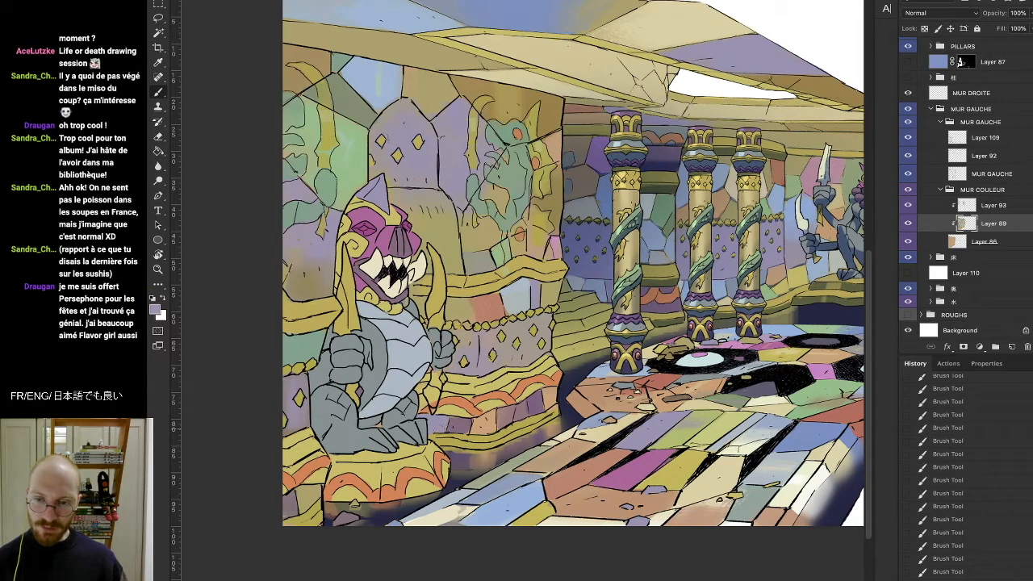
{"action": "left_click", "coordinate": [460, 420], "text": "alt"}
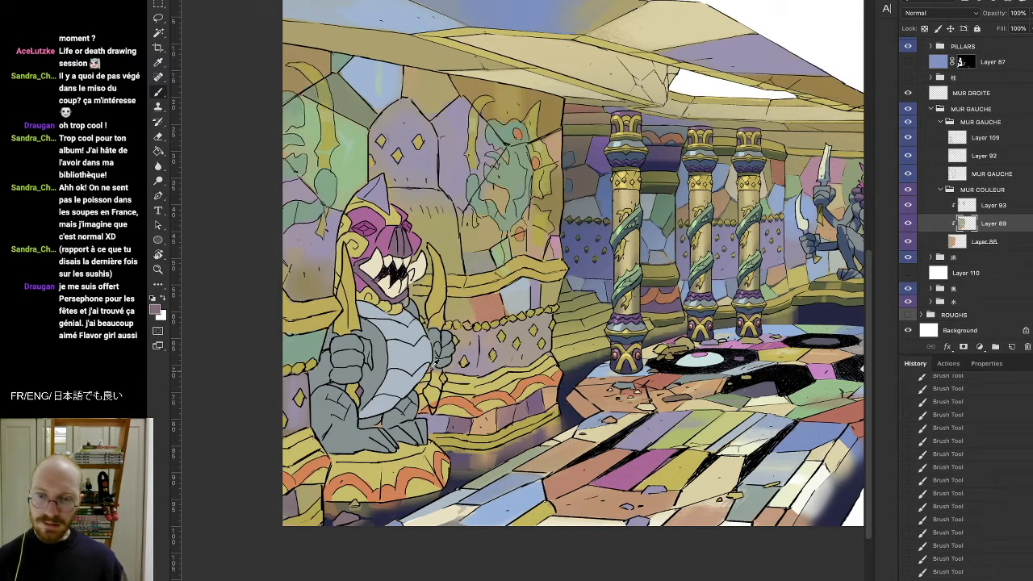
{"action": "left_click", "coordinate": [455, 274], "text": "alt"}
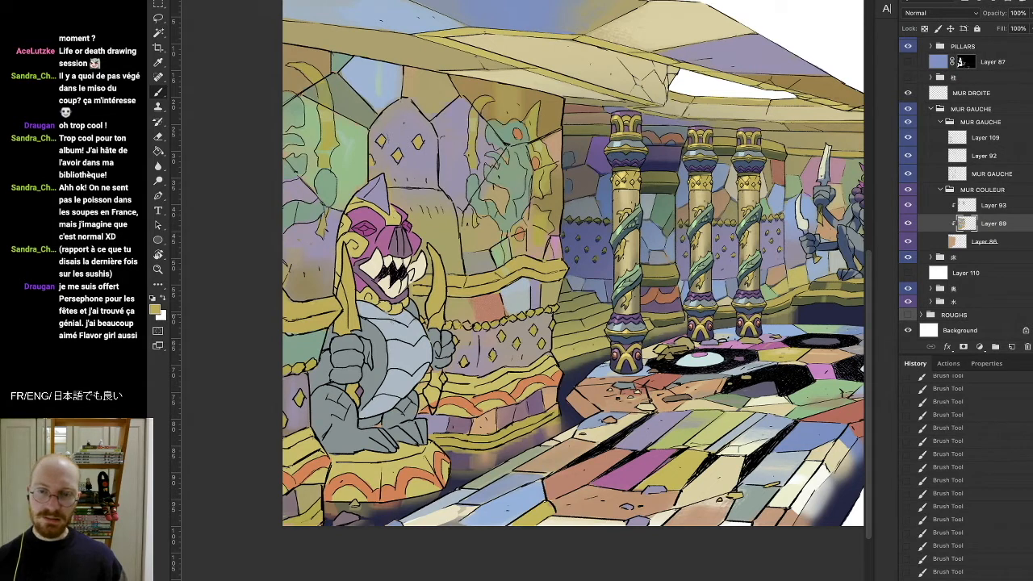
{"action": "left_click", "coordinate": [364, 387], "text": "alt"}
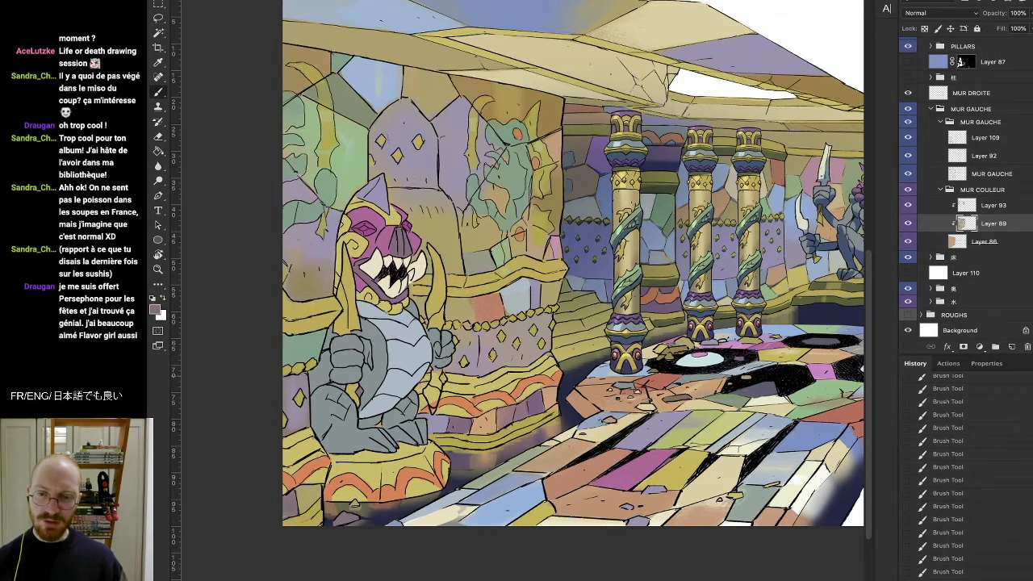
{"action": "mouse_move", "coordinate": [425, 388]}
{"action": "left_mouse_down"}
{"action": "mouse_move", "coordinate": [430, 398]}
{"action": "mouse_move", "coordinate": [437, 372]}
{"action": "mouse_move", "coordinate": [431, 395]}
{"action": "left_mouse_up"}
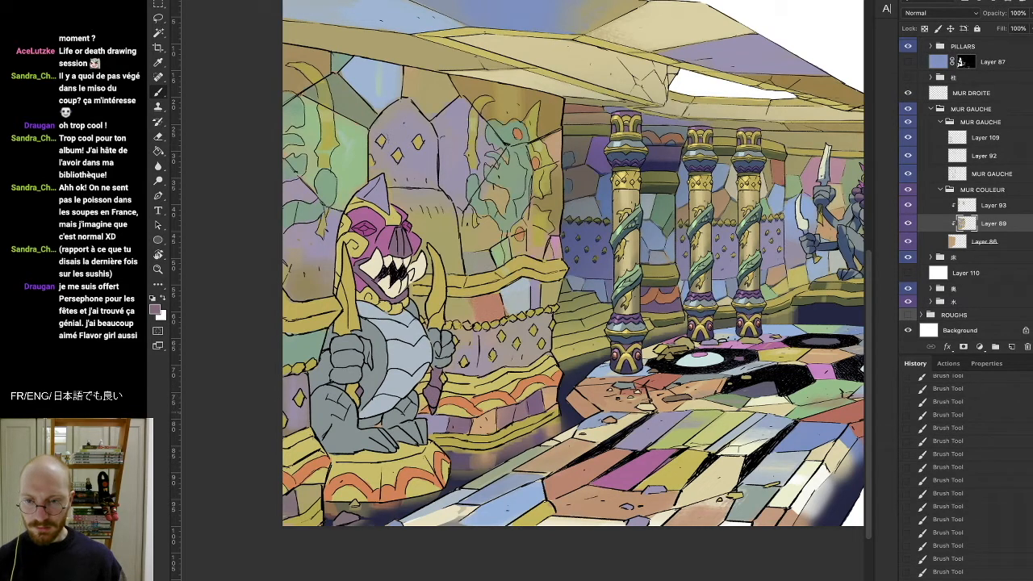
{"action": "left_click_drag", "start_coordinate": [433, 377], "coordinate": [432, 371]}
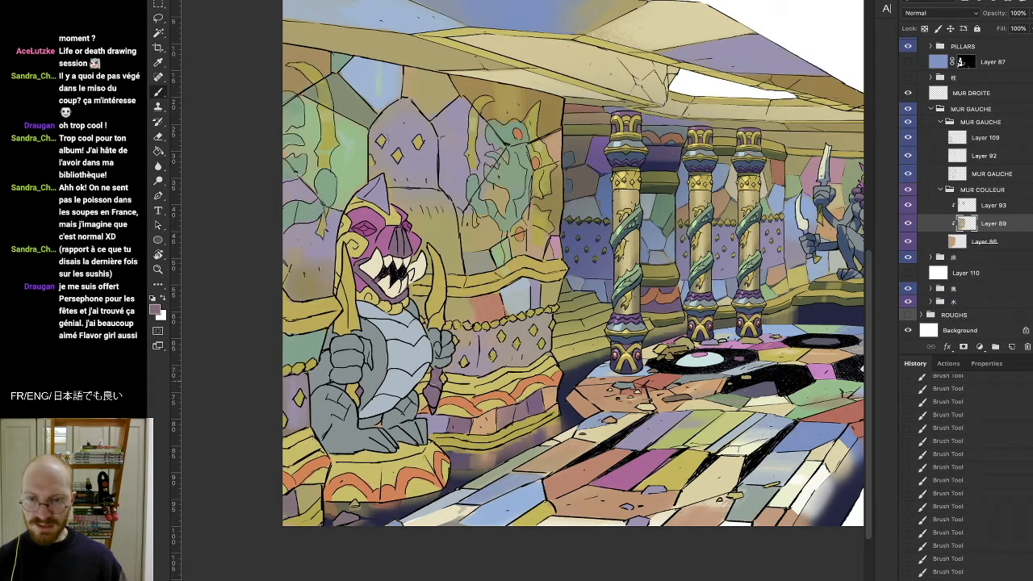
Step: Sample gold from the far blade, choose a recent 60 px brush and show shadow Layer 87 again
{"action": "left_click", "coordinate": [441, 289], "text": "alt"}
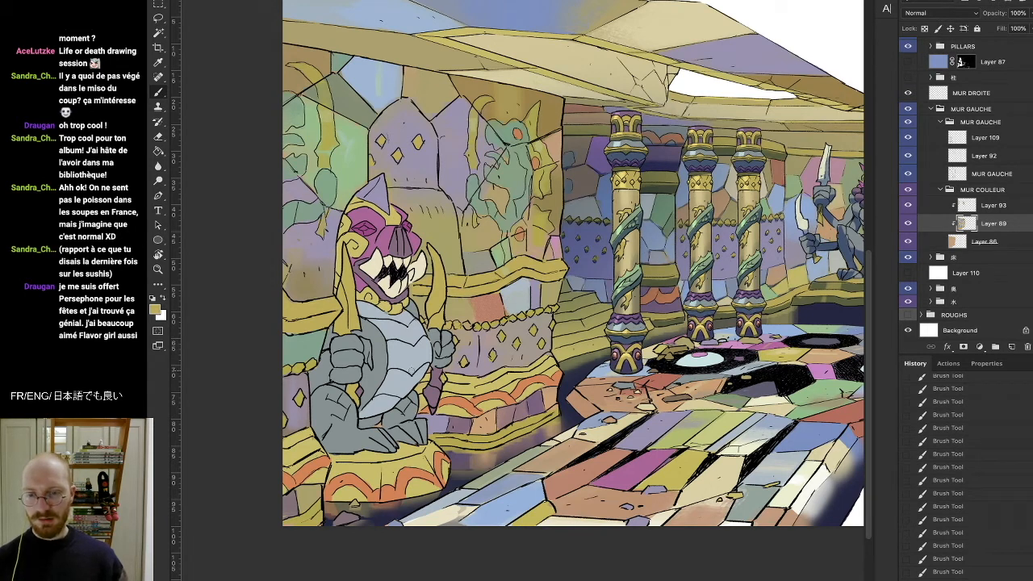
{"action": "right_click", "coordinate": [408, 303]}
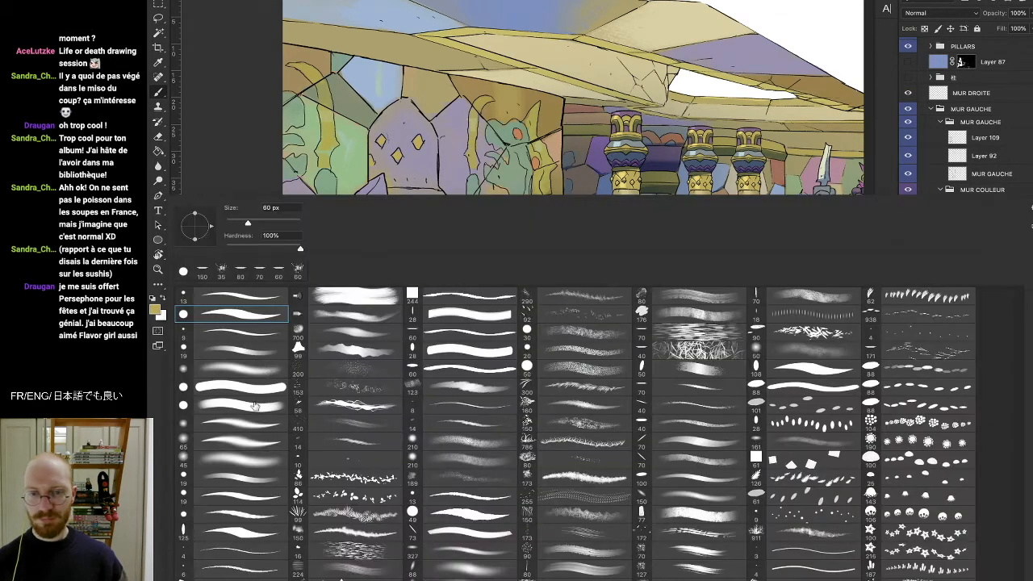
{"action": "left_click", "coordinate": [278, 271]}
{"action": "left_click", "coordinate": [745, 5]}
{"action": "left_click_drag", "start_coordinate": [736, 195], "coordinate": [412, 189]}
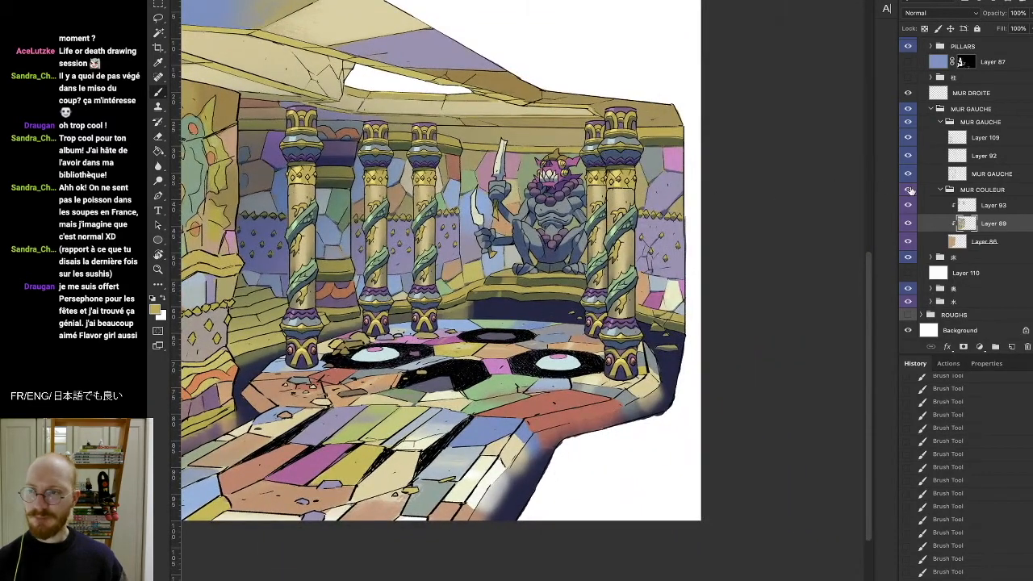
{"action": "left_click", "coordinate": [908, 62]}
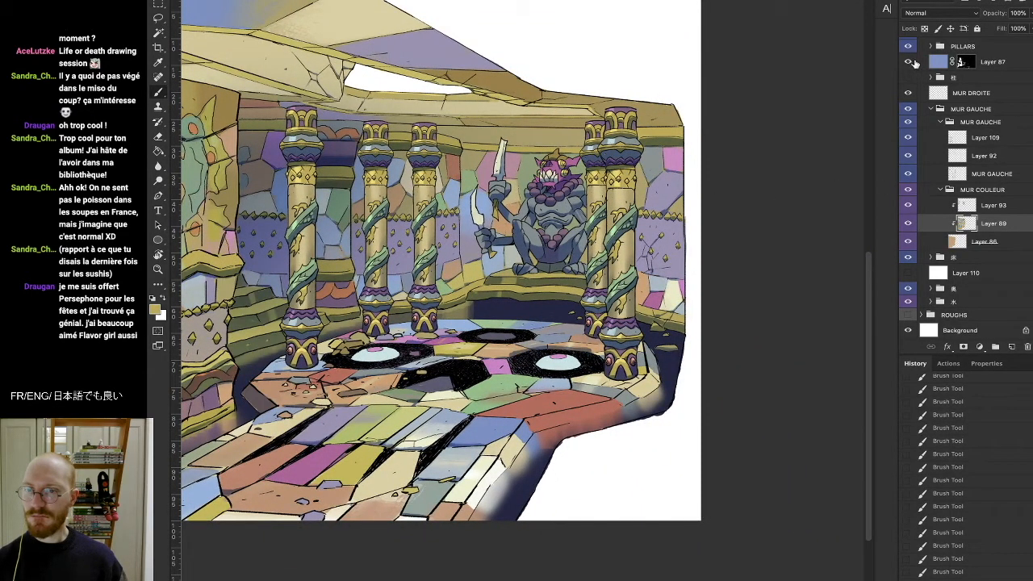
Step: Select Layer 87's mask and erase shadow from the blade's handle end below the near statue's fist
{"action": "left_click", "coordinate": [961, 62]}
{"action": "left_click_drag", "start_coordinate": [523, 225], "coordinate": [827, 169]}
{"action": "key", "text": "b"}
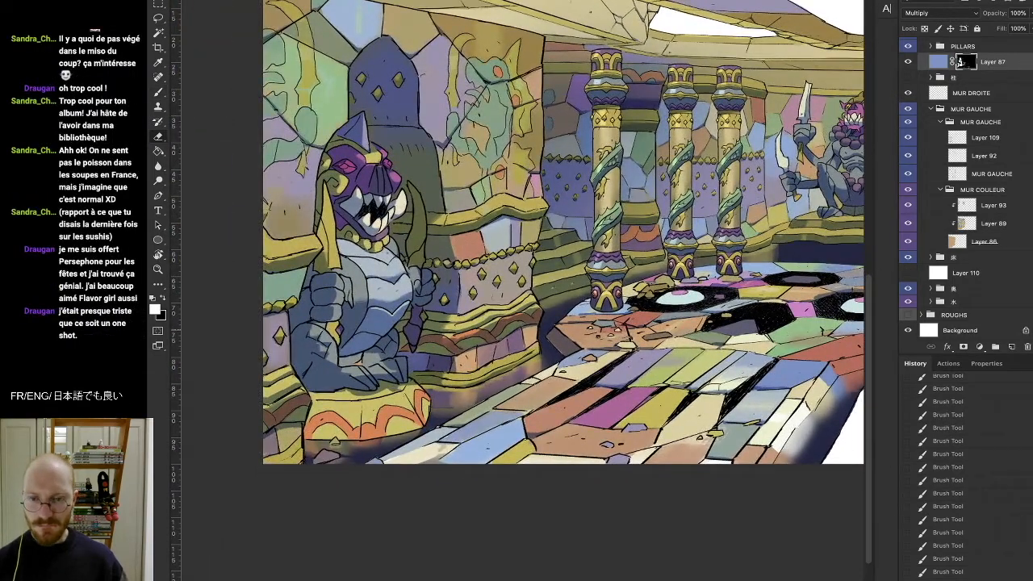
{"action": "key", "text": "b"}
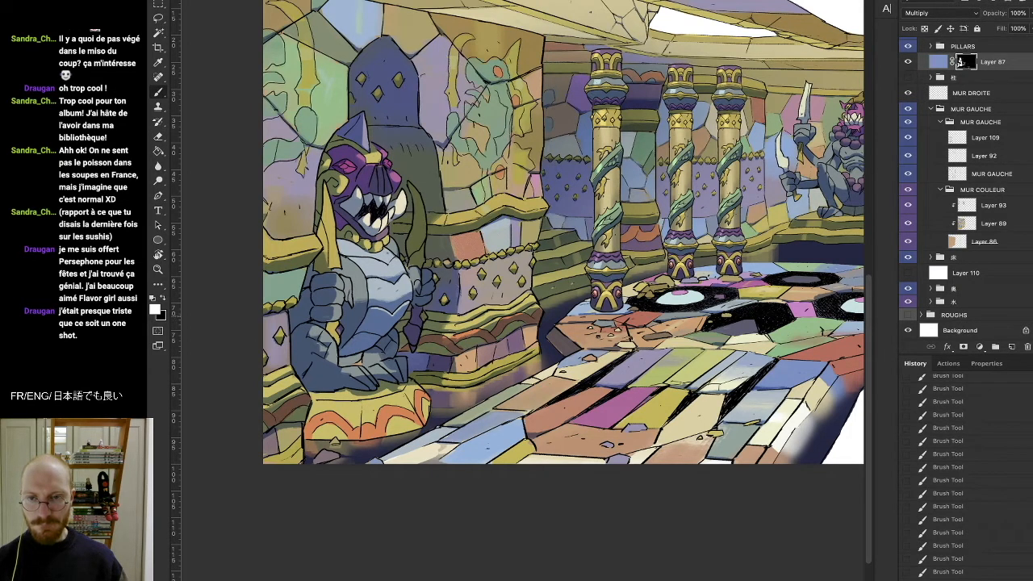
{"action": "key", "text": "e"}
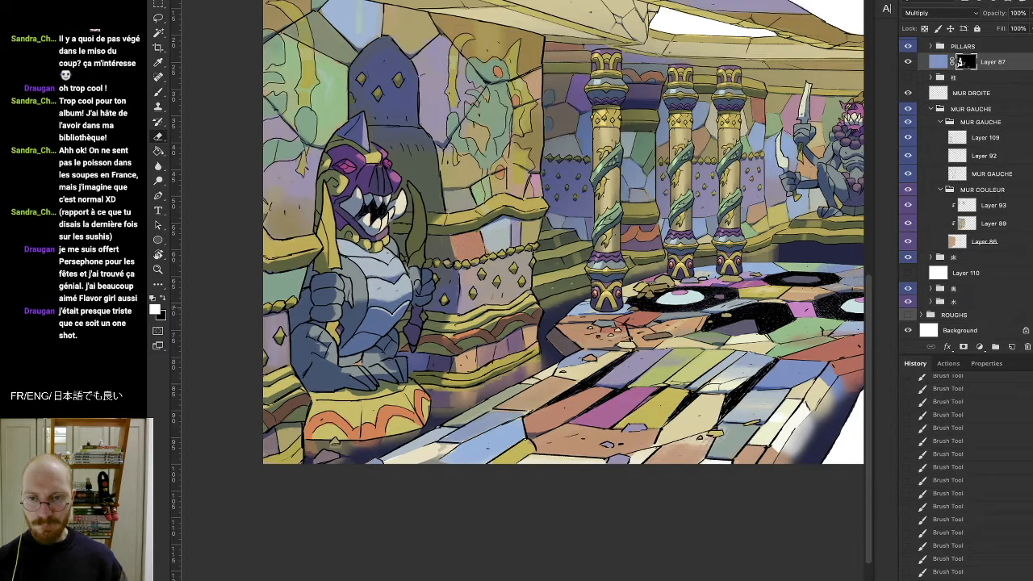
{"action": "key", "text": "b"}
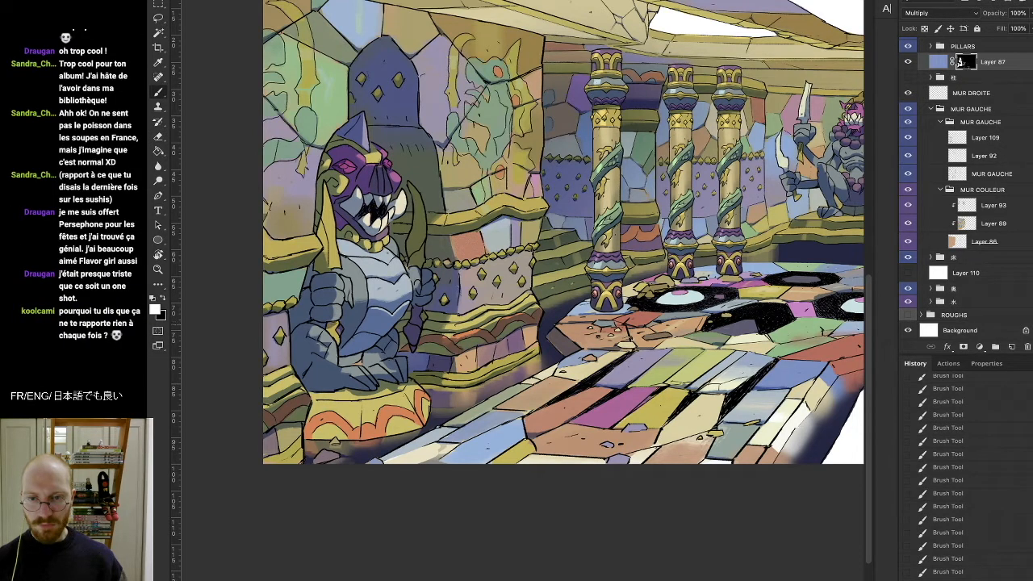
{"action": "key", "text": "e"}
{"action": "left_click_drag", "start_coordinate": [329, 322], "coordinate": [334, 329]}
{"action": "left_click_drag", "start_coordinate": [330, 322], "coordinate": [335, 327]}
Step: Refine the shadow's edge between the near blade's handle and the statue's belly with alternating brush and eraser strokes
{"action": "key", "text": "b"}
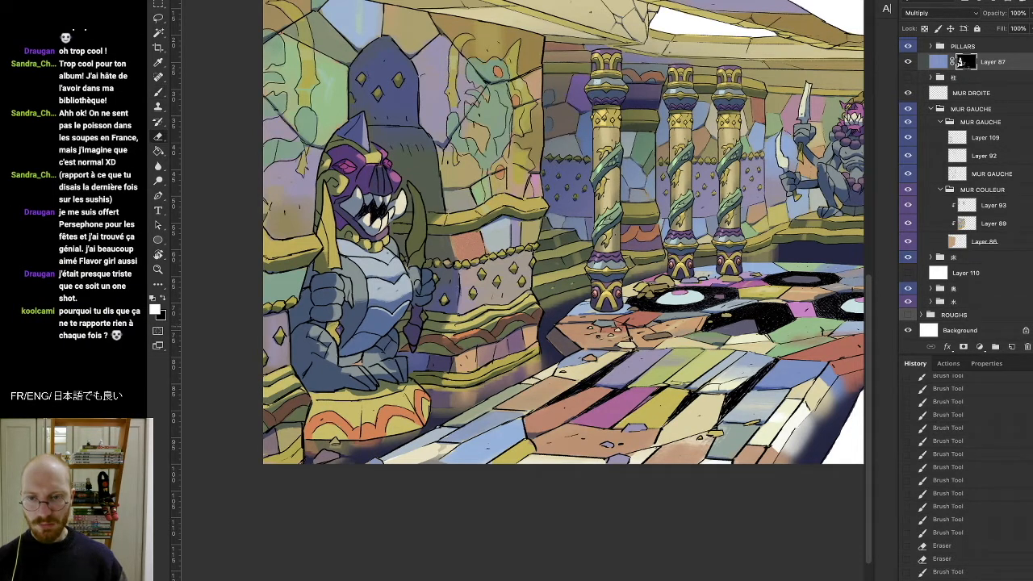
{"action": "key", "text": "e"}
{"action": "key", "text": "b"}
{"action": "left_click_drag", "start_coordinate": [342, 329], "coordinate": [341, 329]}
{"action": "key", "text": "e"}
{"action": "key", "text": "b"}
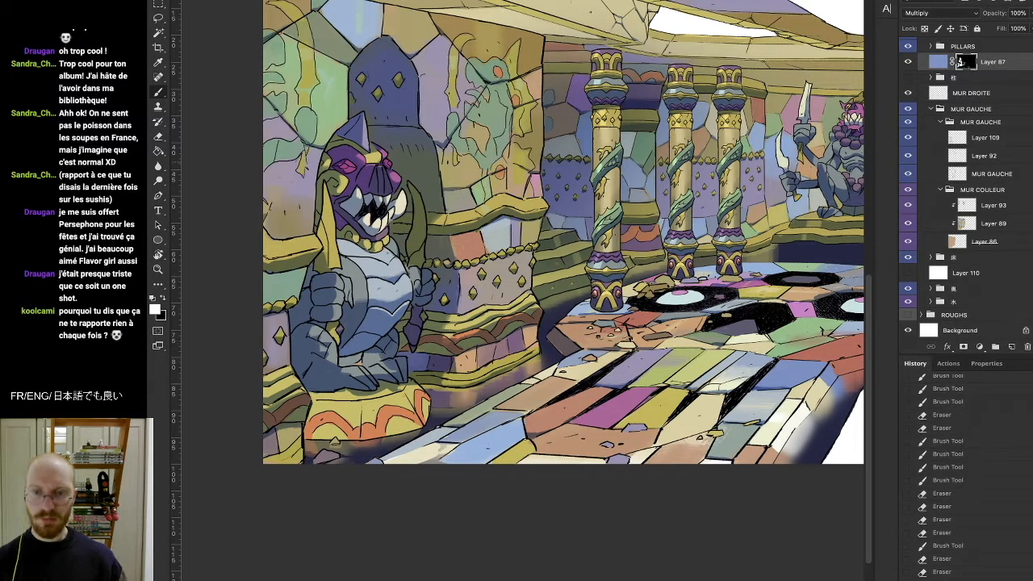
Step: Rework the shadow on the statue's near foot and inner leg in Layer 87's mask
{"action": "key", "text": "e"}
{"action": "key", "text": "b"}
{"action": "key", "text": "e"}
{"action": "mouse_move", "coordinate": [341, 377]}
{"action": "left_mouse_down"}
{"action": "mouse_move", "coordinate": [359, 380]}
{"action": "mouse_move", "coordinate": [350, 384]}
{"action": "mouse_move", "coordinate": [364, 372]}
{"action": "left_mouse_up"}
{"action": "key", "text": "b"}
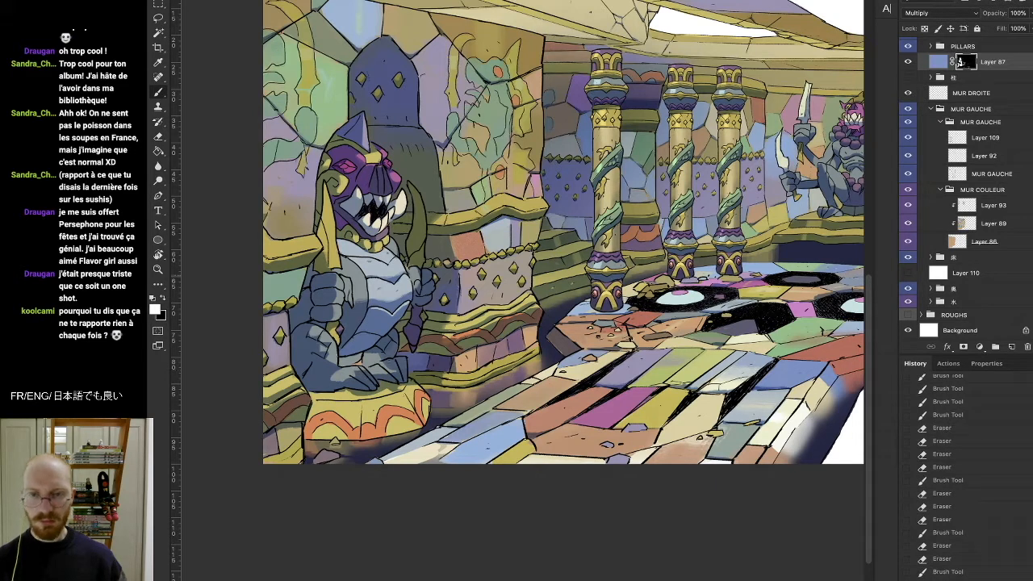
{"action": "mouse_move", "coordinate": [370, 376]}
{"action": "left_mouse_down"}
{"action": "mouse_move", "coordinate": [395, 369]}
{"action": "mouse_move", "coordinate": [371, 359]}
{"action": "mouse_move", "coordinate": [389, 363]}
{"action": "left_mouse_up"}
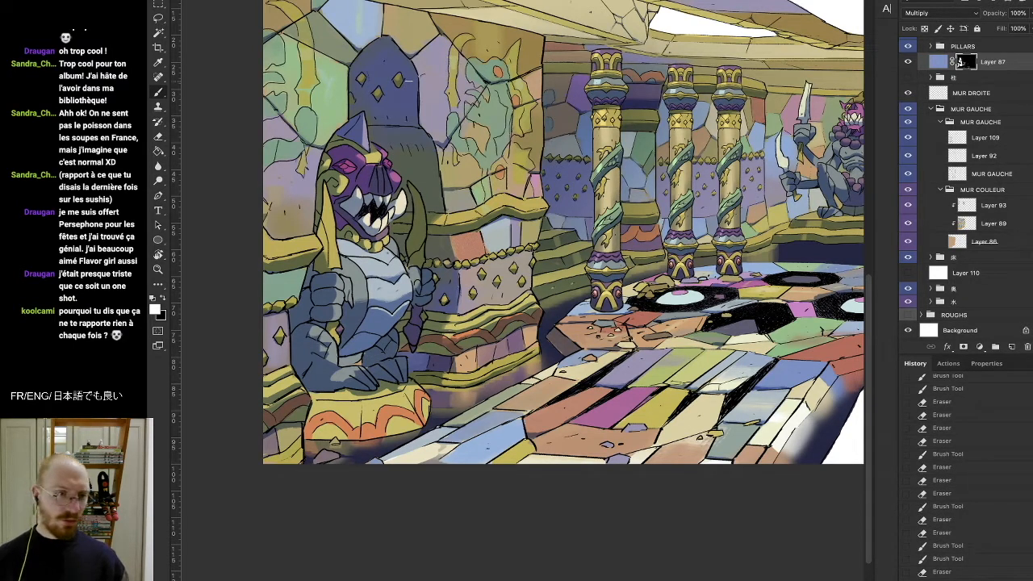
{"action": "mouse_move", "coordinate": [353, 355]}
{"action": "left_mouse_down"}
{"action": "mouse_move", "coordinate": [344, 363]}
{"action": "mouse_move", "coordinate": [361, 353]}
{"action": "left_mouse_up"}
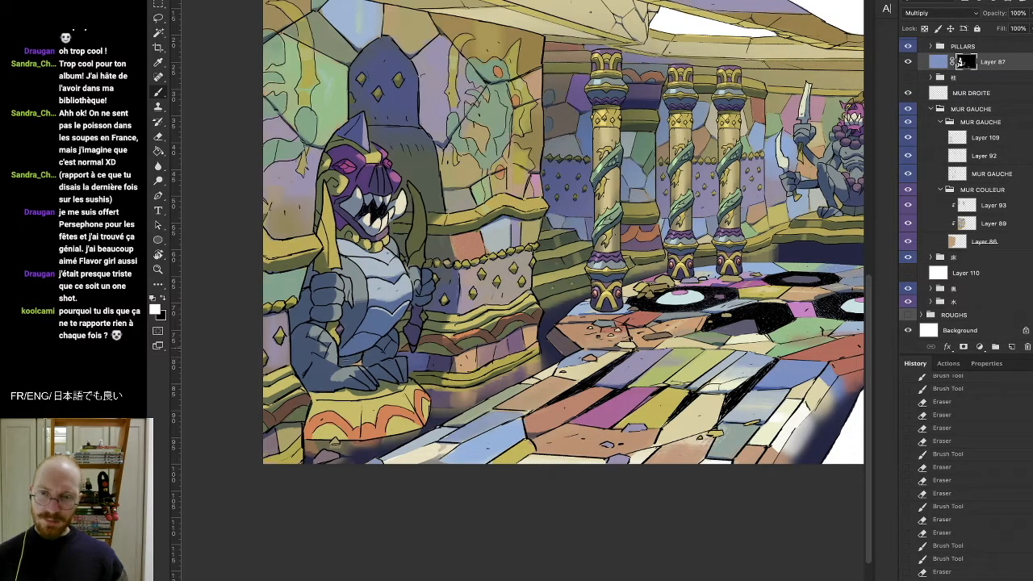
Step: Erase and repaint the shadow around the statue's far knee and foot
{"action": "key", "text": "e"}
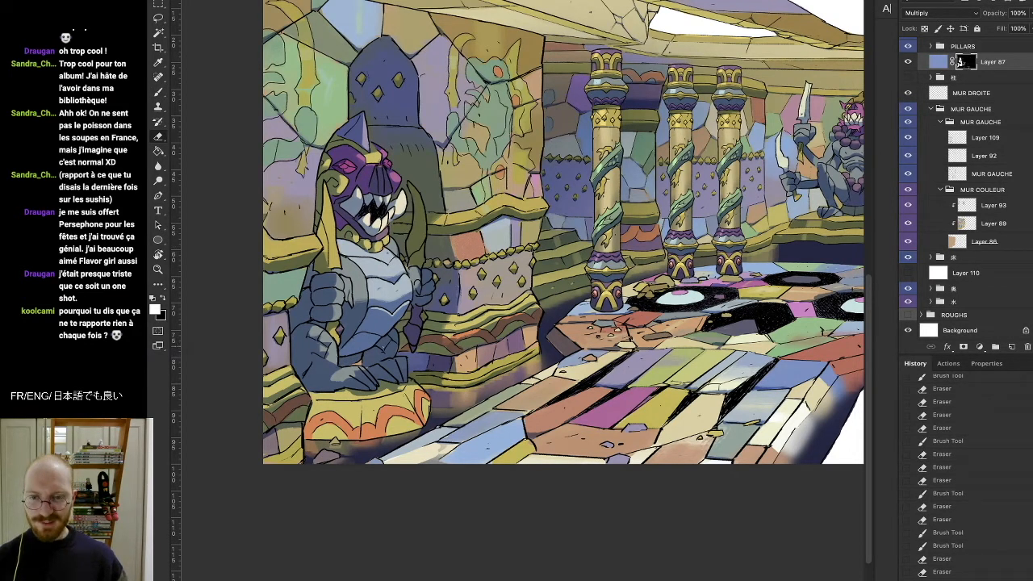
{"action": "mouse_move", "coordinate": [384, 348]}
{"action": "left_mouse_down"}
{"action": "mouse_move", "coordinate": [416, 351]}
{"action": "mouse_move", "coordinate": [394, 352]}
{"action": "left_mouse_up"}
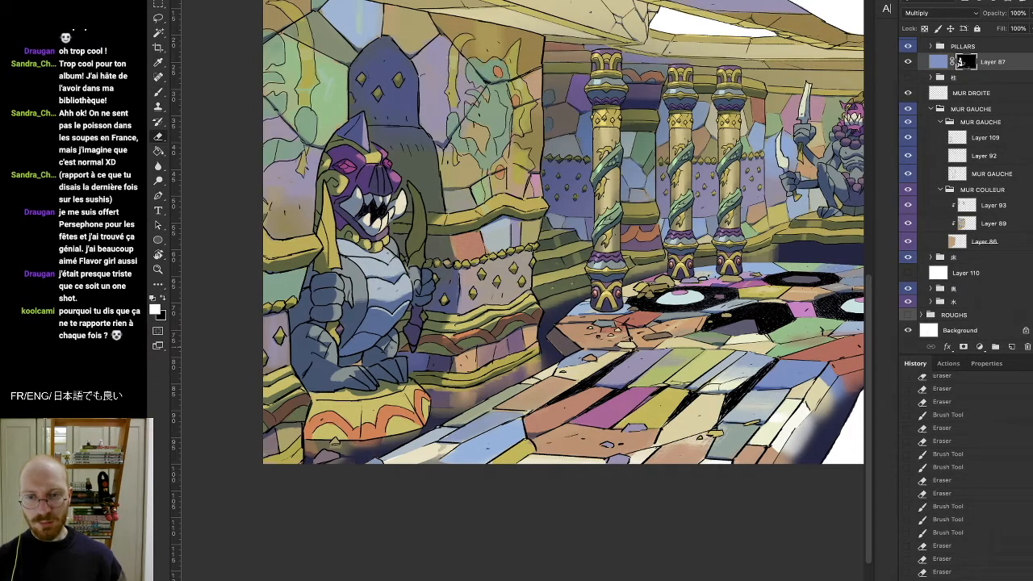
{"action": "key", "text": "b"}
{"action": "left_click_drag", "start_coordinate": [392, 345], "coordinate": [395, 352]}
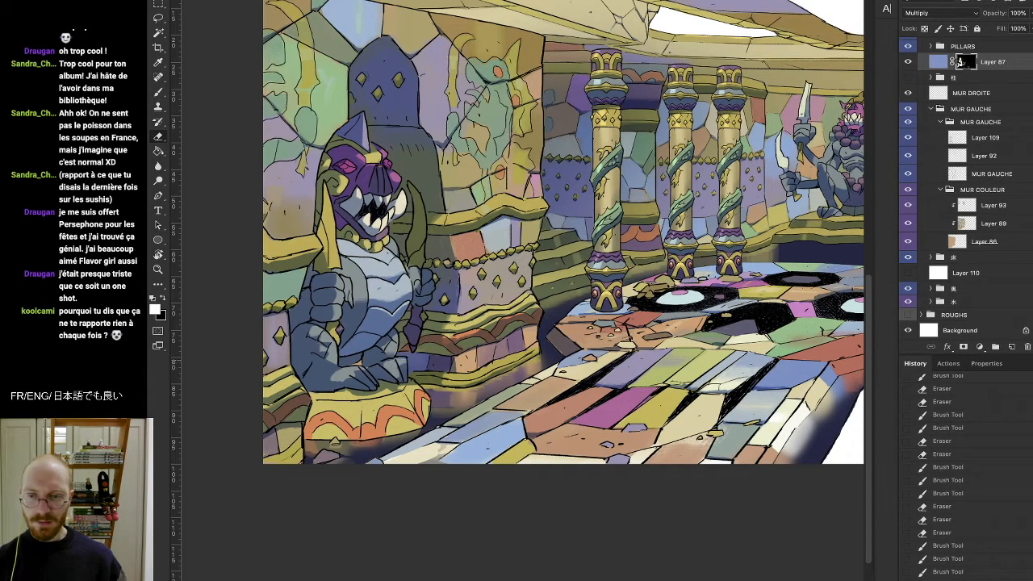
{"action": "left_click_drag", "start_coordinate": [381, 364], "coordinate": [384, 368]}
{"action": "key", "text": "e"}
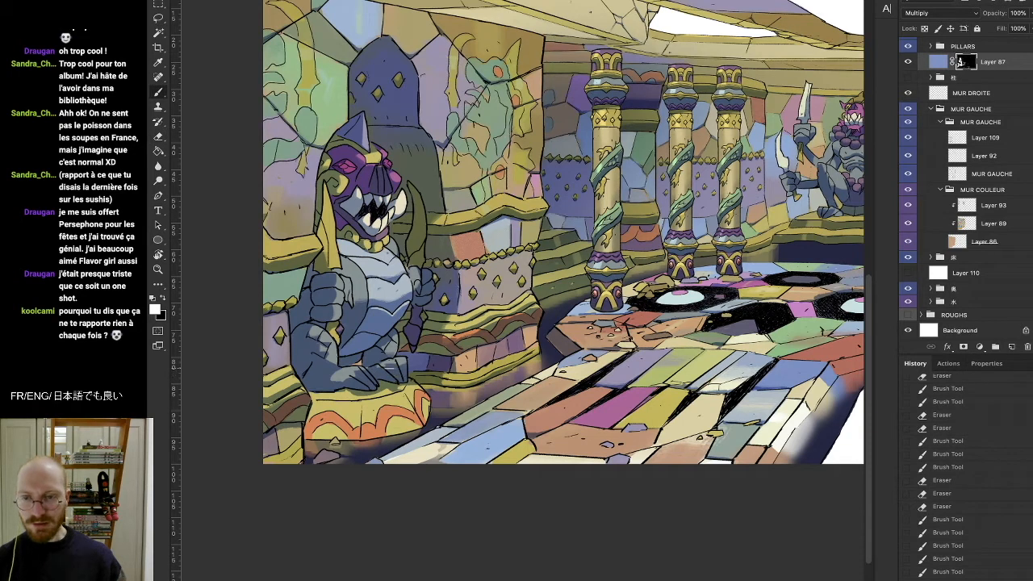
{"action": "mouse_move", "coordinate": [388, 366]}
{"action": "left_mouse_down"}
{"action": "mouse_move", "coordinate": [395, 364]}
{"action": "mouse_move", "coordinate": [381, 371]}
{"action": "left_mouse_up"}
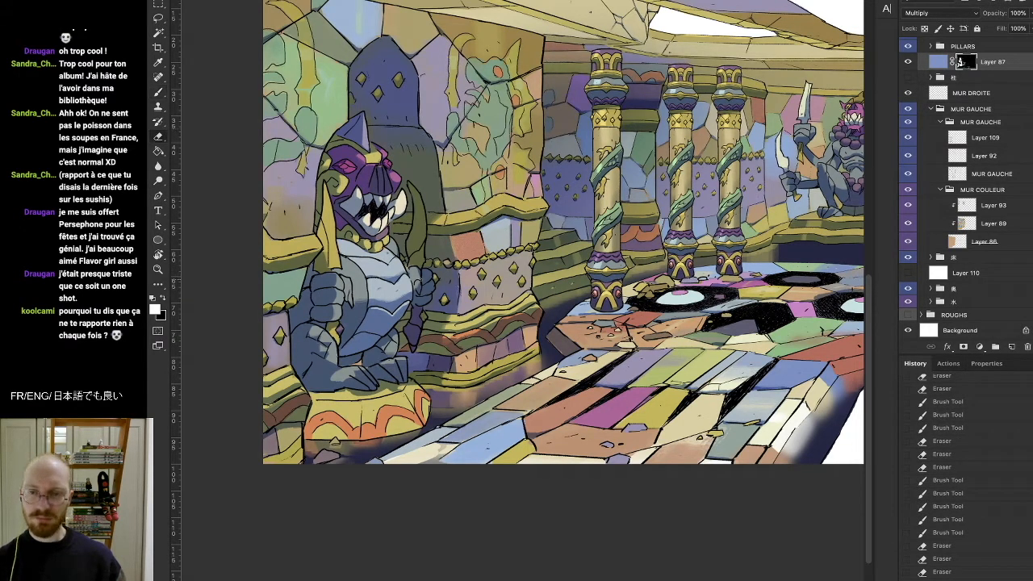
Step: Erase shadow from the statue's far hand and along the far curved blade, rotating the canvas for the strokes
{"action": "left_click_drag", "start_coordinate": [418, 277], "coordinate": [414, 283]}
{"action": "key", "text": "e"}
{"action": "mouse_move", "coordinate": [412, 283]}
{"action": "left_mouse_down"}
{"action": "mouse_move", "coordinate": [410, 293]}
{"action": "mouse_move", "coordinate": [429, 279]}
{"action": "mouse_move", "coordinate": [421, 288]}
{"action": "mouse_move", "coordinate": [524, 476]}
{"action": "left_mouse_up"}
{"action": "key", "text": "b"}
{"action": "key", "text": "b"}
{"action": "key", "text": "e"}
{"action": "key", "text": "r"}
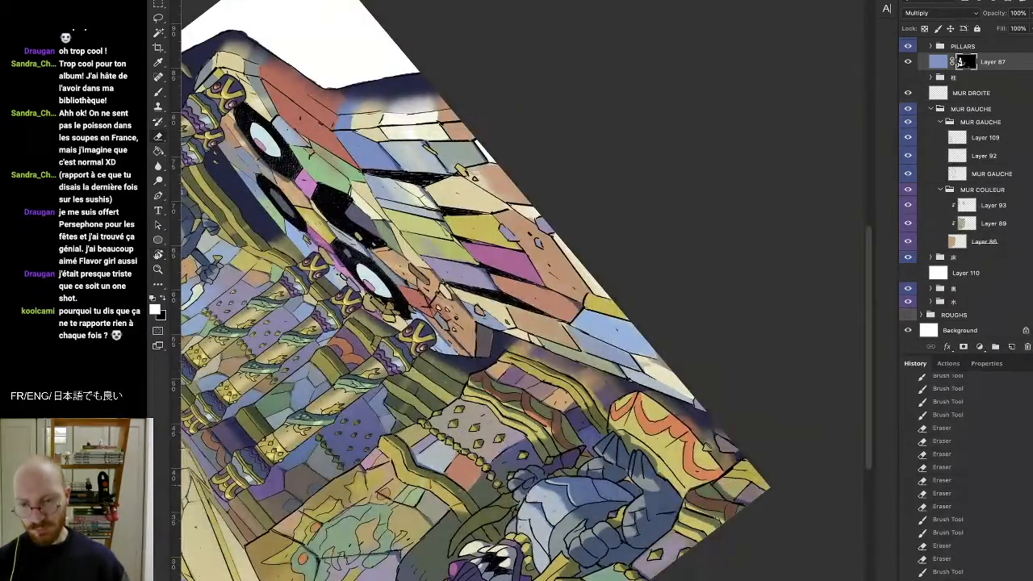
{"action": "left_click_drag", "start_coordinate": [458, 533], "coordinate": [505, 497]}
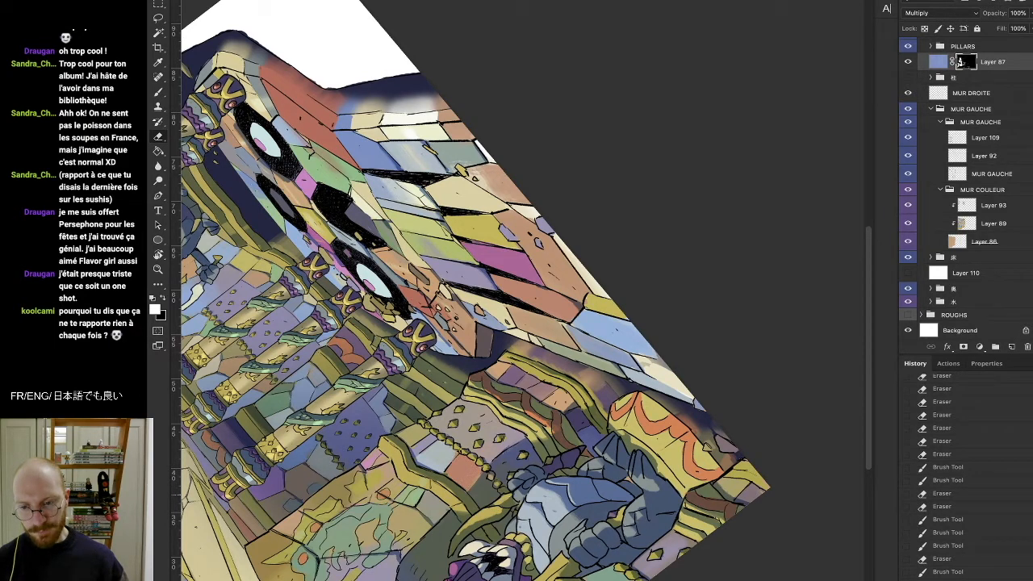
{"action": "left_click_drag", "start_coordinate": [495, 508], "coordinate": [508, 492]}
{"action": "key", "text": "e"}
{"action": "left_click_drag", "start_coordinate": [476, 525], "coordinate": [460, 533]}
{"action": "mouse_move", "coordinate": [474, 522]}
{"action": "left_mouse_down"}
{"action": "mouse_move", "coordinate": [461, 531]}
{"action": "mouse_move", "coordinate": [501, 512]}
{"action": "left_mouse_up"}
Step: Clean up the remaining shadow edge on the far blade and restore the upright view
{"action": "key", "text": "b"}
{"action": "key", "text": "b"}
{"action": "key", "text": "e"}
{"action": "mouse_move", "coordinate": [489, 520]}
{"action": "left_mouse_down"}
{"action": "mouse_move", "coordinate": [524, 519]}
{"action": "mouse_move", "coordinate": [347, 379]}
{"action": "mouse_move", "coordinate": [314, 311]}
{"action": "left_mouse_up"}
{"action": "key", "text": "r"}
{"action": "key", "text": "e"}
{"action": "left_click_drag", "start_coordinate": [442, 397], "coordinate": [468, 395]}
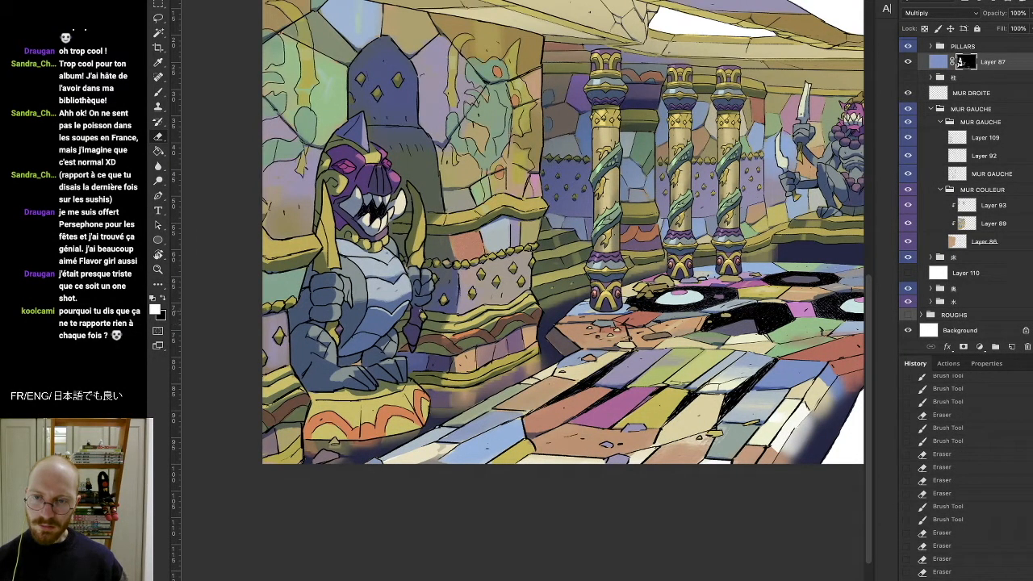
Step: Lighten the purple handle below the statue's far hand and touch up the shadow around its tip
{"action": "left_click_drag", "start_coordinate": [416, 310], "coordinate": [423, 302]}
{"action": "key", "text": "b"}
{"action": "key", "text": "b"}
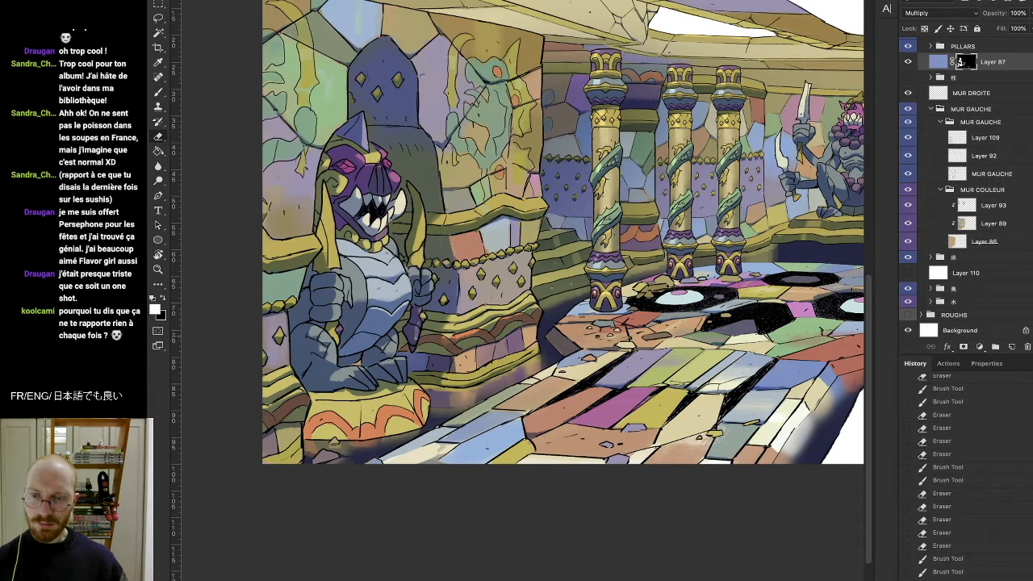
{"action": "key", "text": "b"}
{"action": "left_click_drag", "start_coordinate": [417, 325], "coordinate": [415, 341]}
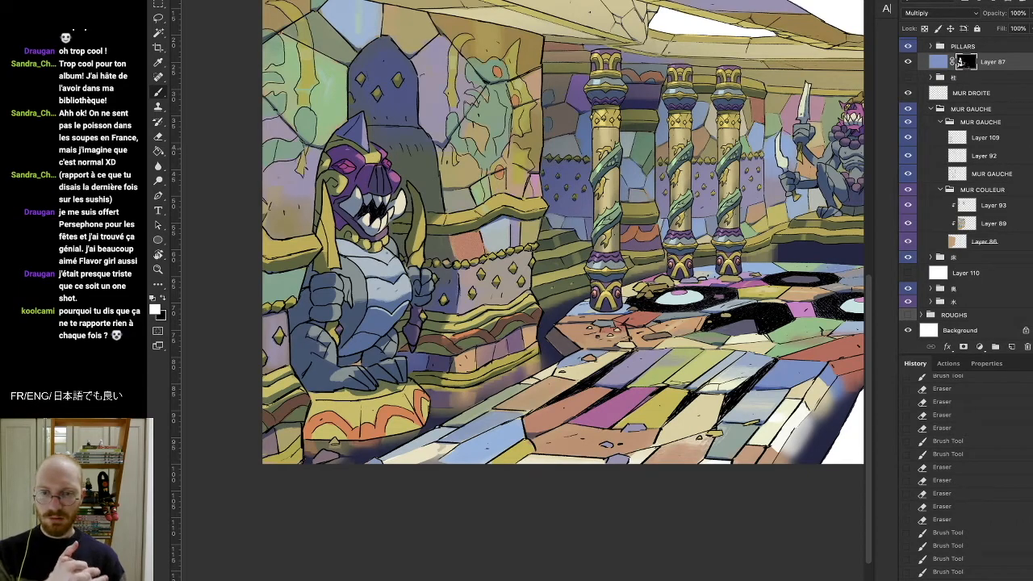
Step: Refine the shadow along the pedestal's top under the statue's feet with the canvas tilted, and restore the upright view
{"action": "key", "text": "r"}
{"action": "left_click_drag", "start_coordinate": [320, 410], "coordinate": [396, 484]}
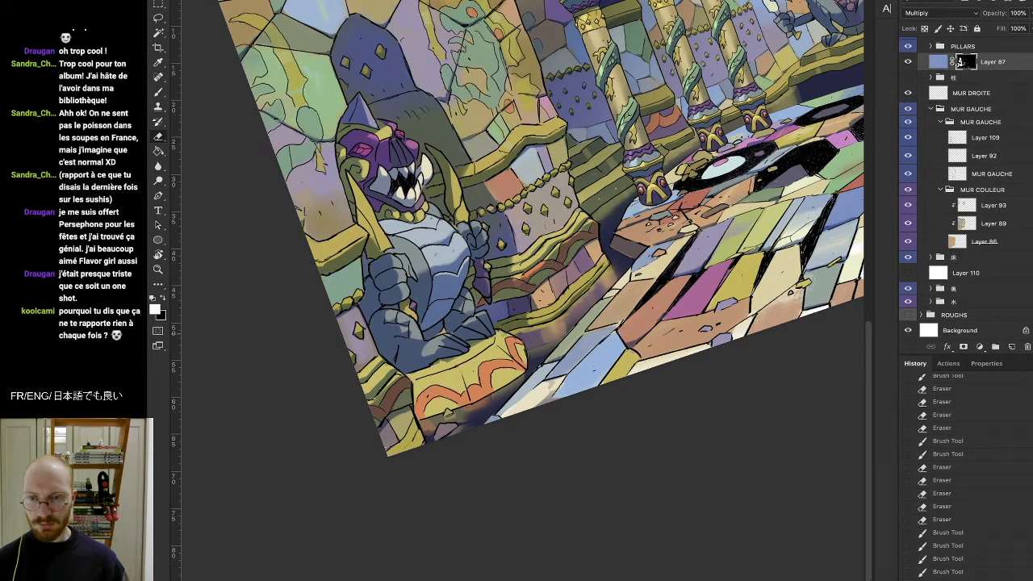
{"action": "key", "text": "e"}
{"action": "mouse_move", "coordinate": [427, 363]}
{"action": "left_mouse_down"}
{"action": "mouse_move", "coordinate": [447, 373]}
{"action": "mouse_move", "coordinate": [416, 375]}
{"action": "left_mouse_up"}
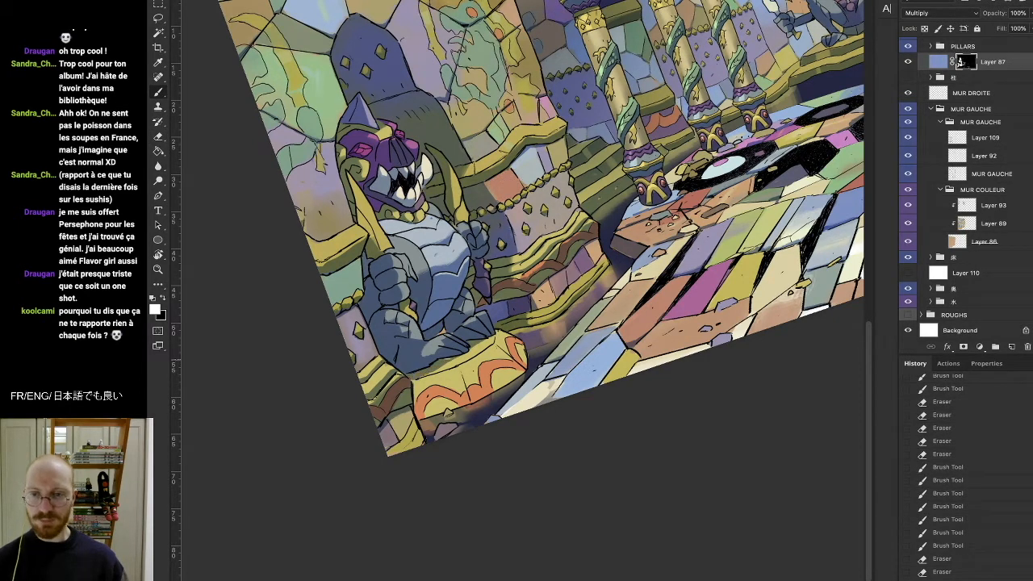
{"action": "key", "text": "e"}
{"action": "mouse_move", "coordinate": [468, 352]}
{"action": "left_mouse_down"}
{"action": "mouse_move", "coordinate": [433, 376]}
{"action": "mouse_move", "coordinate": [475, 355]}
{"action": "left_mouse_up"}
{"action": "left_click_drag", "start_coordinate": [498, 346], "coordinate": [506, 338]}
{"action": "key", "text": "b"}
{"action": "key", "text": "r"}
{"action": "left_click_drag", "start_coordinate": [408, 334], "coordinate": [423, 299]}
Step: Paint blue Multiply shadow over the near side of the pedestal's patterned front face
{"action": "key", "text": "b"}
{"action": "mouse_move", "coordinate": [421, 348]}
{"action": "left_mouse_down"}
{"action": "mouse_move", "coordinate": [416, 378]}
{"action": "mouse_move", "coordinate": [442, 348]}
{"action": "mouse_move", "coordinate": [451, 355]}
{"action": "mouse_move", "coordinate": [452, 375]}
{"action": "mouse_move", "coordinate": [440, 380]}
{"action": "mouse_move", "coordinate": [457, 367]}
{"action": "mouse_move", "coordinate": [442, 389]}
{"action": "mouse_move", "coordinate": [435, 381]}
{"action": "mouse_move", "coordinate": [467, 347]}
{"action": "mouse_move", "coordinate": [456, 347]}
{"action": "left_mouse_up"}
{"action": "key", "text": "b"}
{"action": "key", "text": "e"}
{"action": "key", "text": "b"}
{"action": "key", "text": "e"}
{"action": "key", "text": "b"}
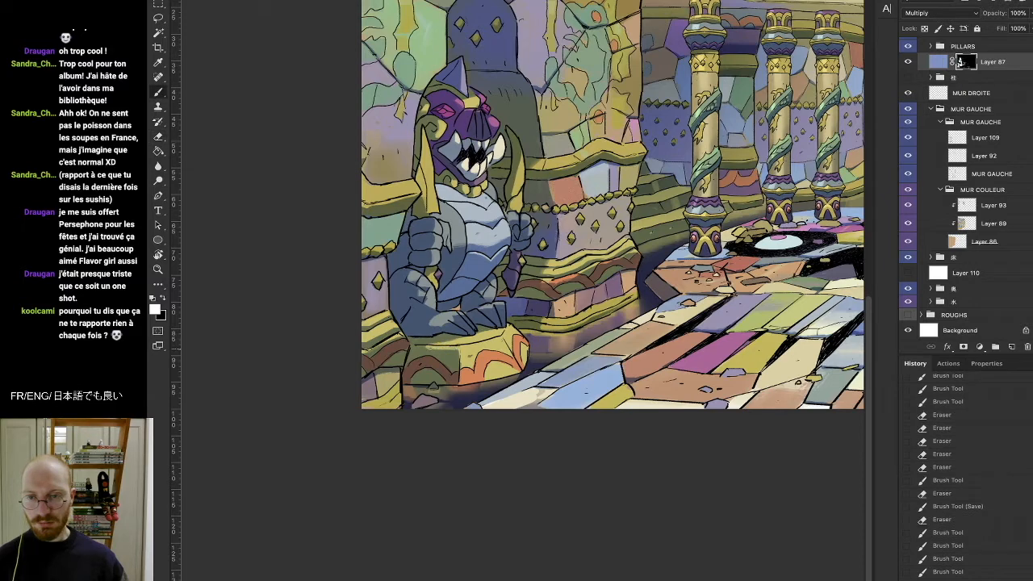
Step: Sharpen the pedestal shadow's edges at the rim and near corner with alternating brush and eraser strokes
{"action": "left_click_drag", "start_coordinate": [463, 352], "coordinate": [468, 347]}
{"action": "key", "text": "e"}
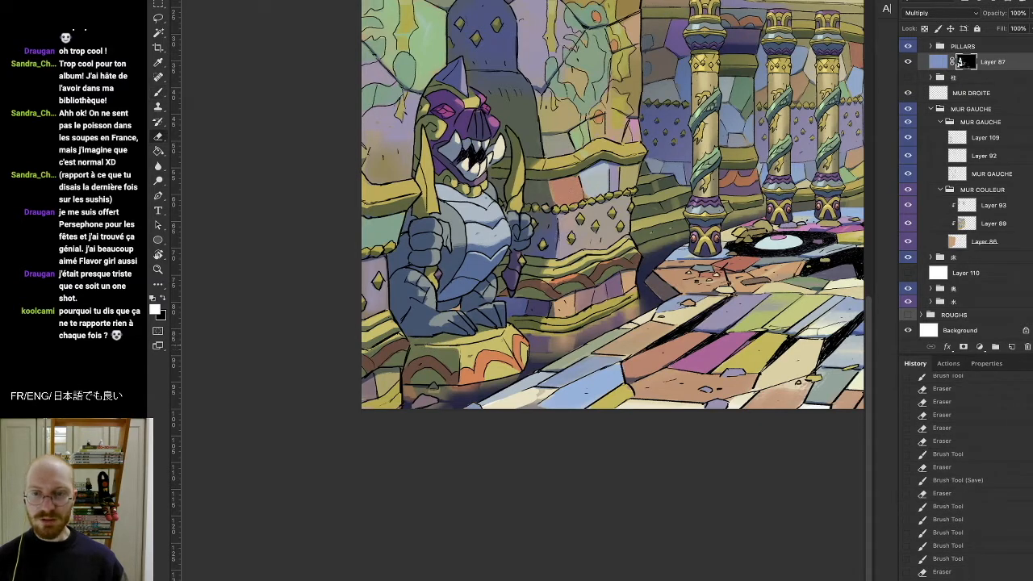
{"action": "key", "text": "b"}
{"action": "mouse_move", "coordinate": [417, 346]}
{"action": "left_mouse_down"}
{"action": "mouse_move", "coordinate": [434, 346]}
{"action": "mouse_move", "coordinate": [431, 360]}
{"action": "left_mouse_up"}
{"action": "key", "text": "e"}
{"action": "key", "text": "b"}
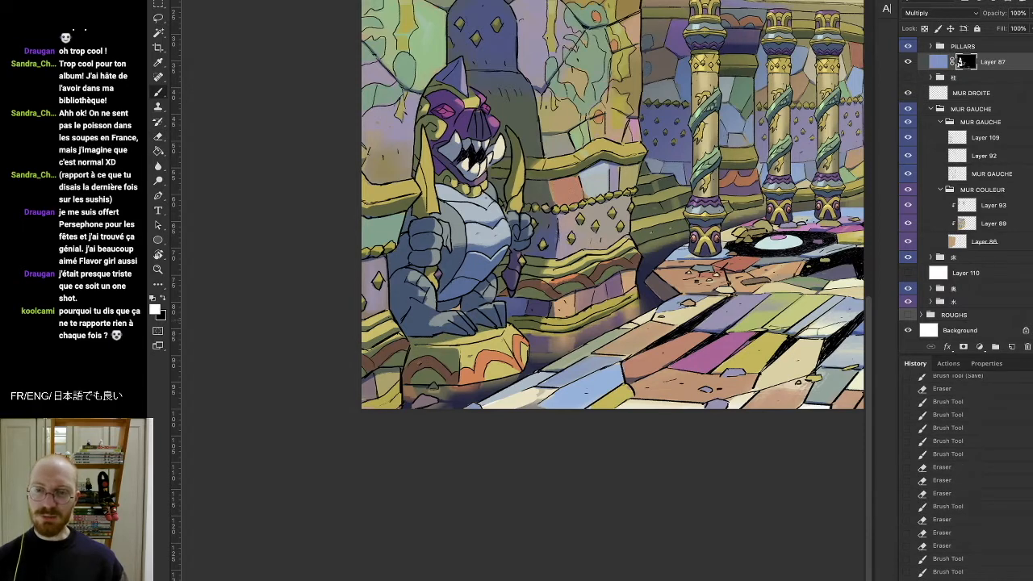
{"action": "key", "text": "e"}
{"action": "key", "text": "b"}
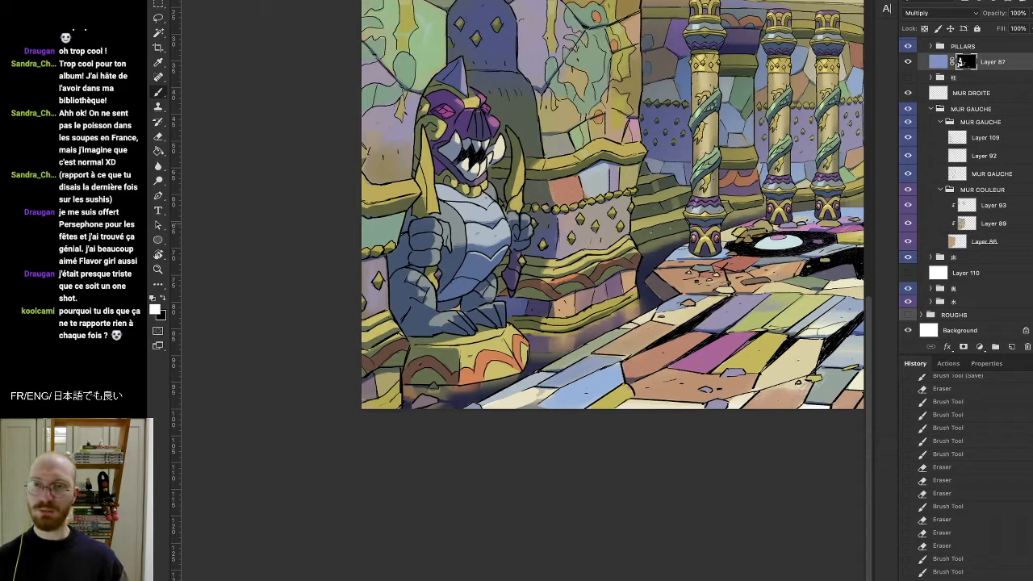
Step: Touch up the shadow mask beside the statue's near blade and shoulder in a wider view
{"action": "left_click_drag", "start_coordinate": [617, 286], "coordinate": [554, 296]}
{"action": "left_click", "coordinate": [160, 268]}
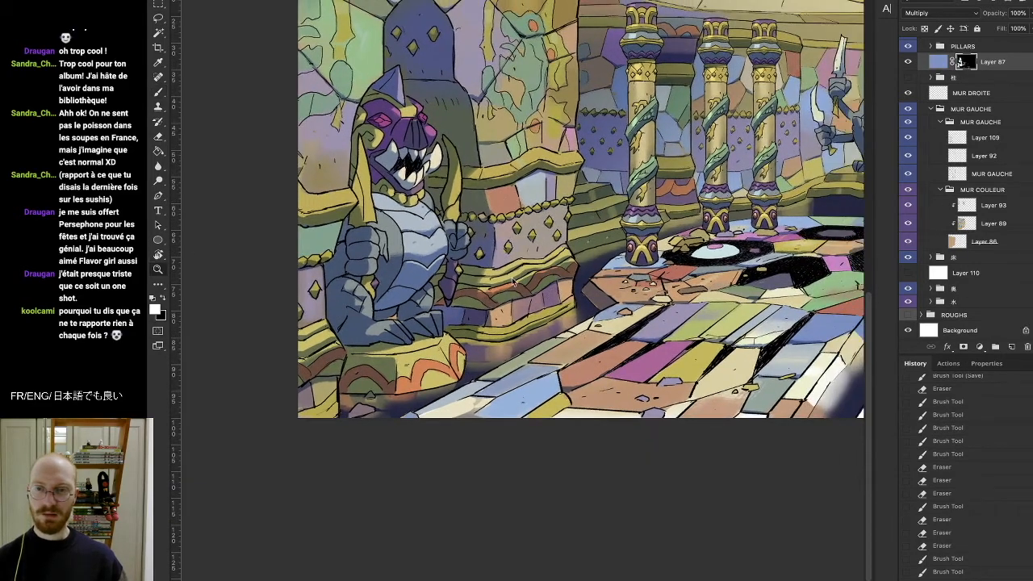
{"action": "left_click", "coordinate": [581, 315], "text": "alt"}
{"action": "left_click", "coordinate": [463, 368]}
{"action": "left_click_drag", "start_coordinate": [358, 405], "coordinate": [487, 361]}
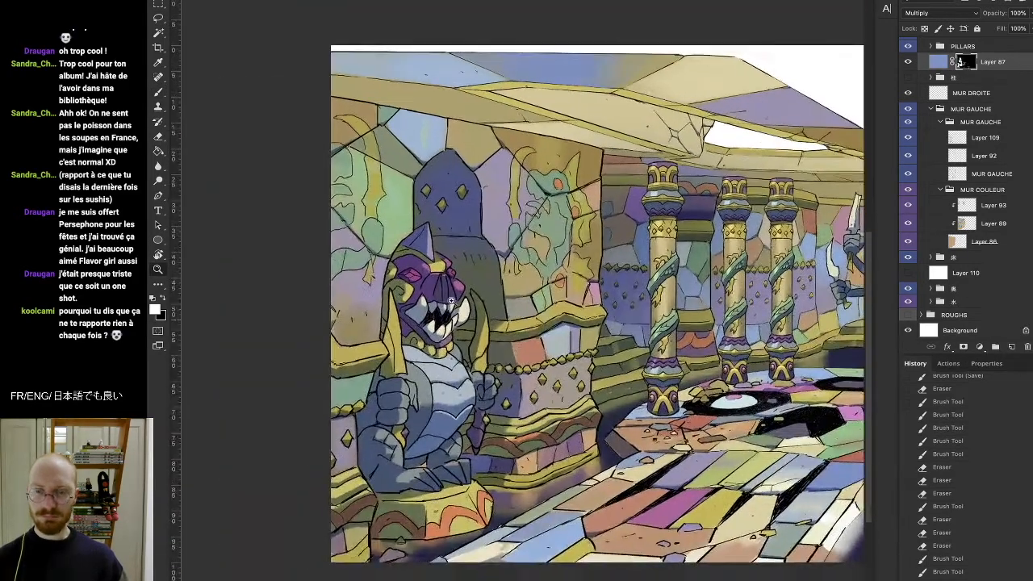
{"action": "left_click_drag", "start_coordinate": [401, 344], "coordinate": [408, 353]}
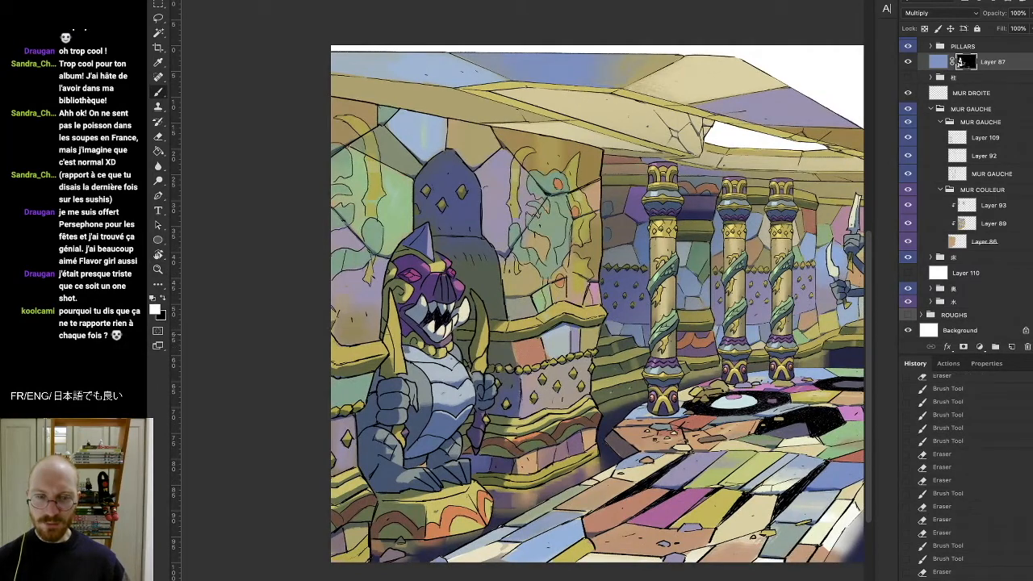
{"action": "key", "text": "super+Tab"}
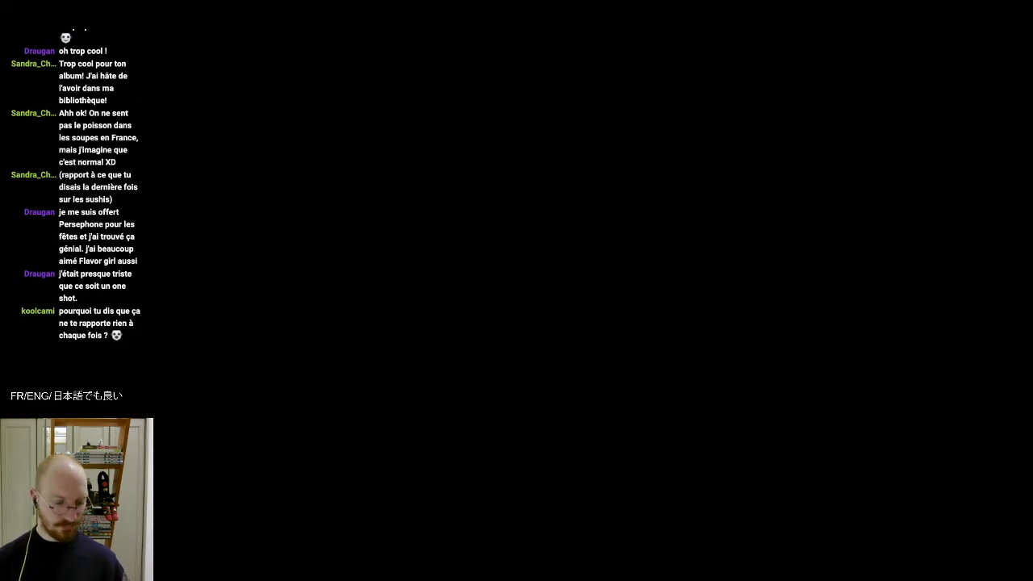
{"action": "key", "text": "super+Tab"}
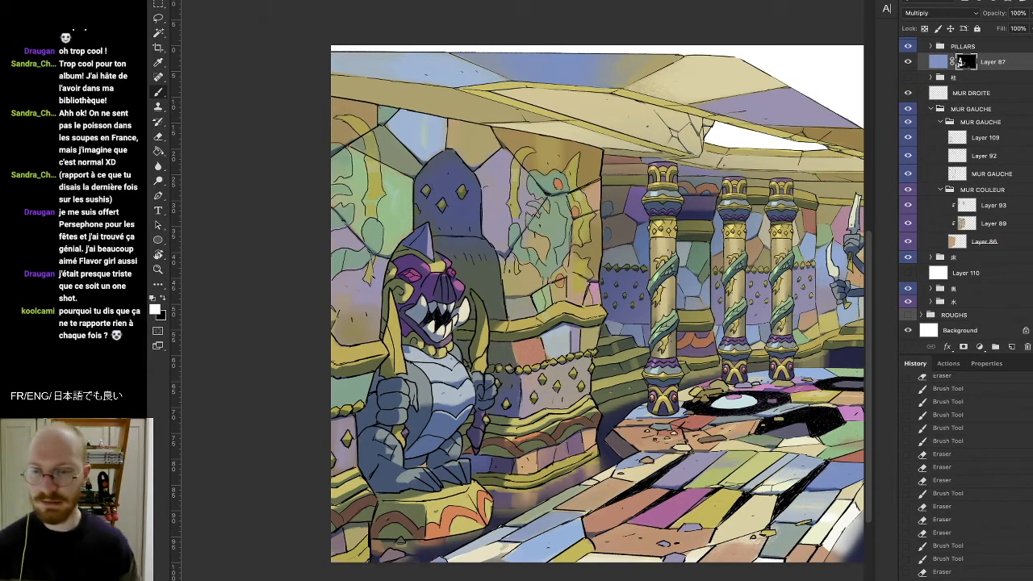
Step: Show the 对比 group with the standing character and Layer 112's red correction marks over the illustration
{"action": "key", "text": "ctrl+minus"}
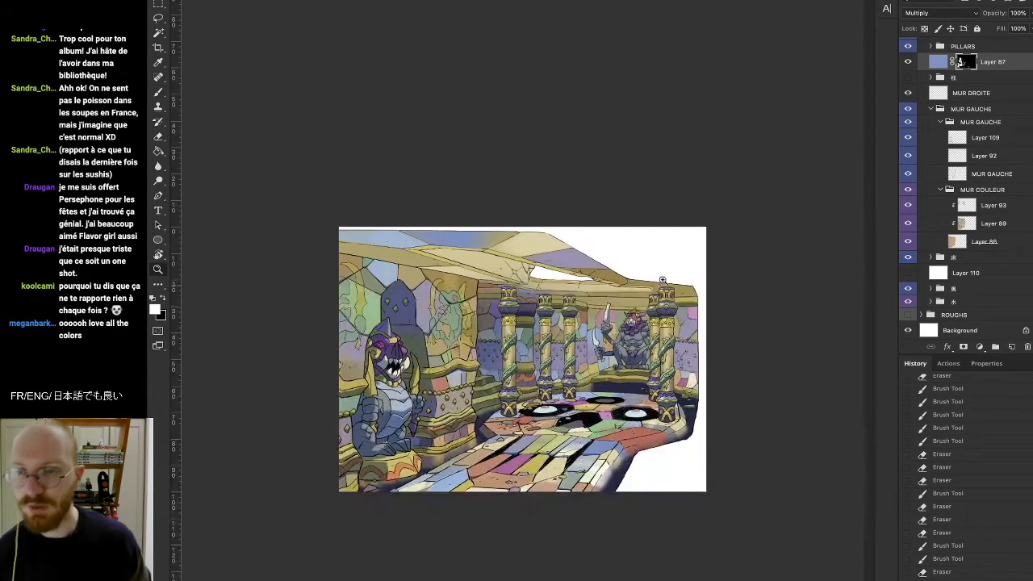
{"action": "scroll", "coordinate": [927, 75], "scroll_direction": "up", "scroll_amount": 5}
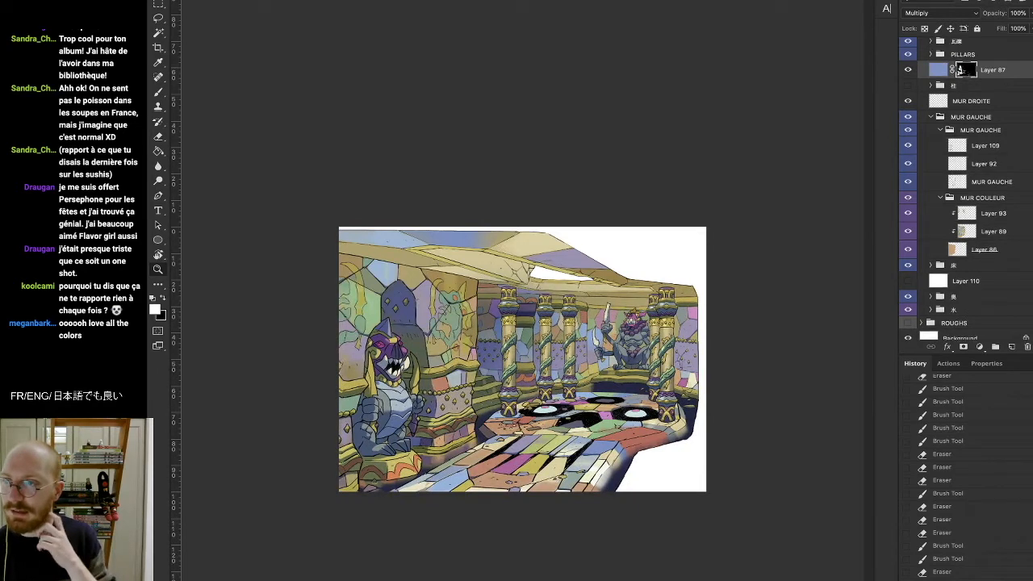
{"action": "left_click", "coordinate": [911, 75]}
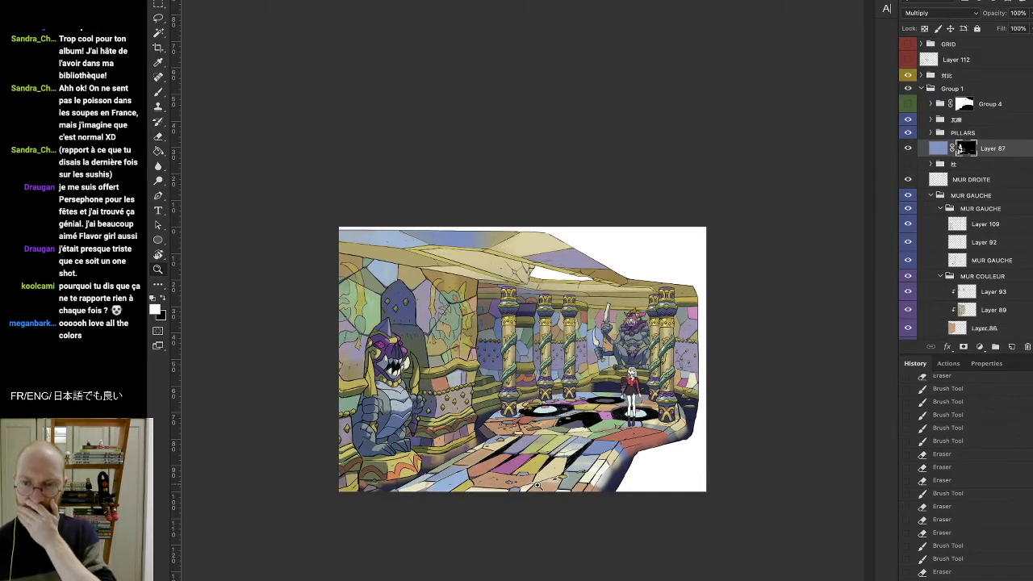
{"action": "key", "text": "ctrl+plus"}
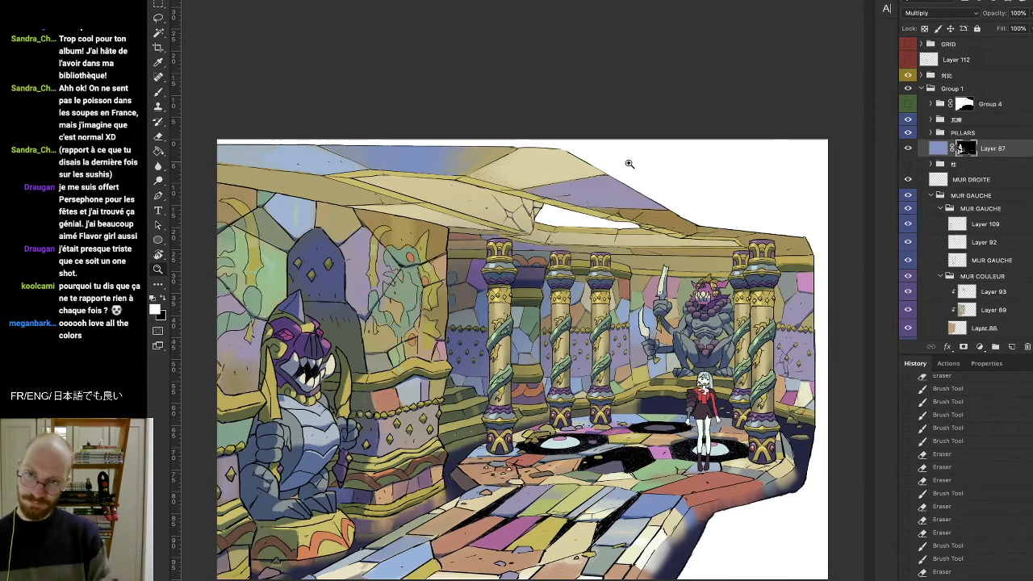
{"action": "left_click", "coordinate": [907, 60]}
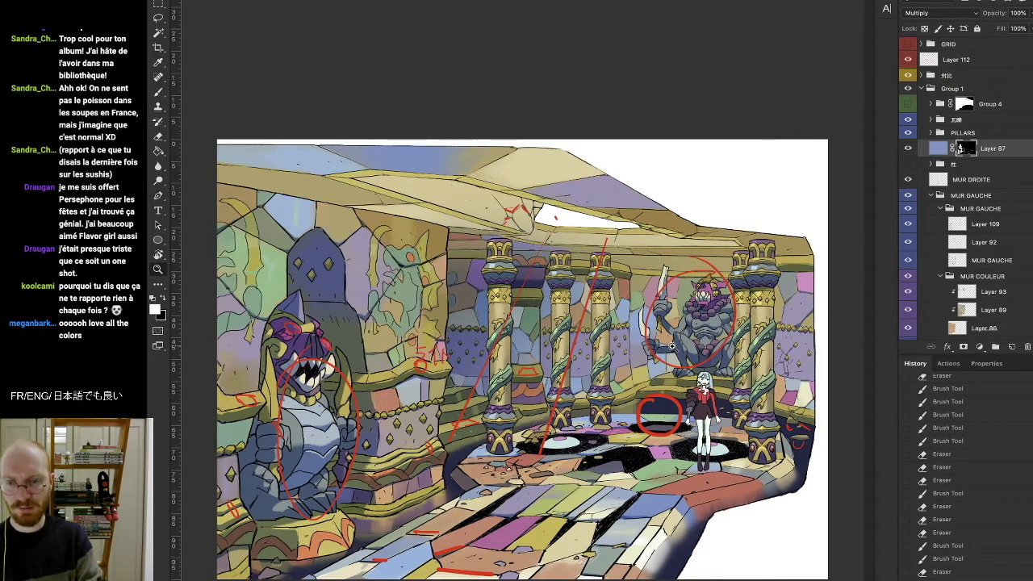
Step: Compare the illustration with and without Layer 87's blue shadow, and hide Layer 112's red correction marks
{"action": "left_click", "coordinate": [908, 148]}
{"action": "left_click", "coordinate": [909, 149]}
{"action": "left_click", "coordinate": [908, 58]}
{"action": "key", "text": "super+plus"}
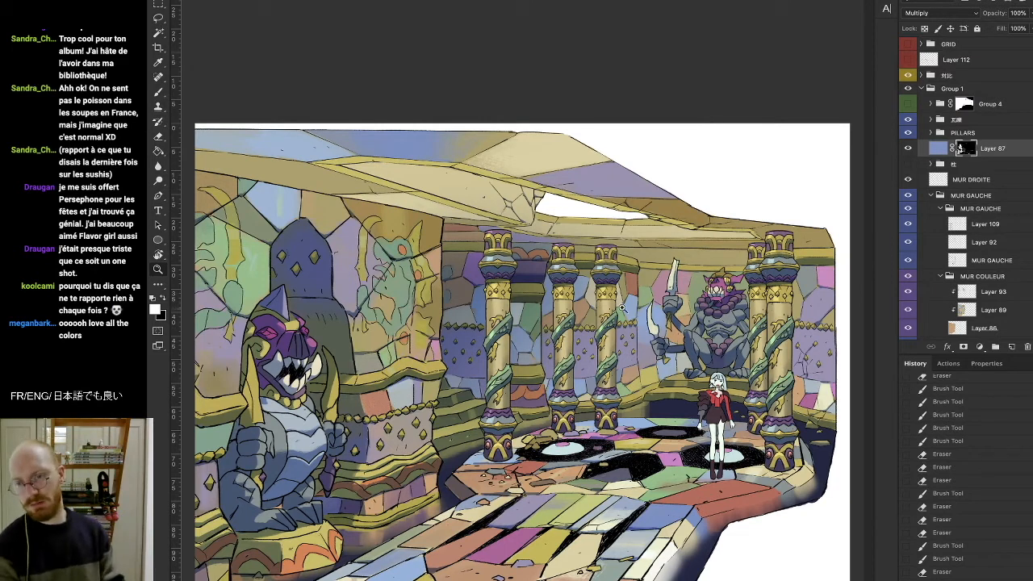
{"action": "left_click_drag", "start_coordinate": [617, 311], "coordinate": [610, 313]}
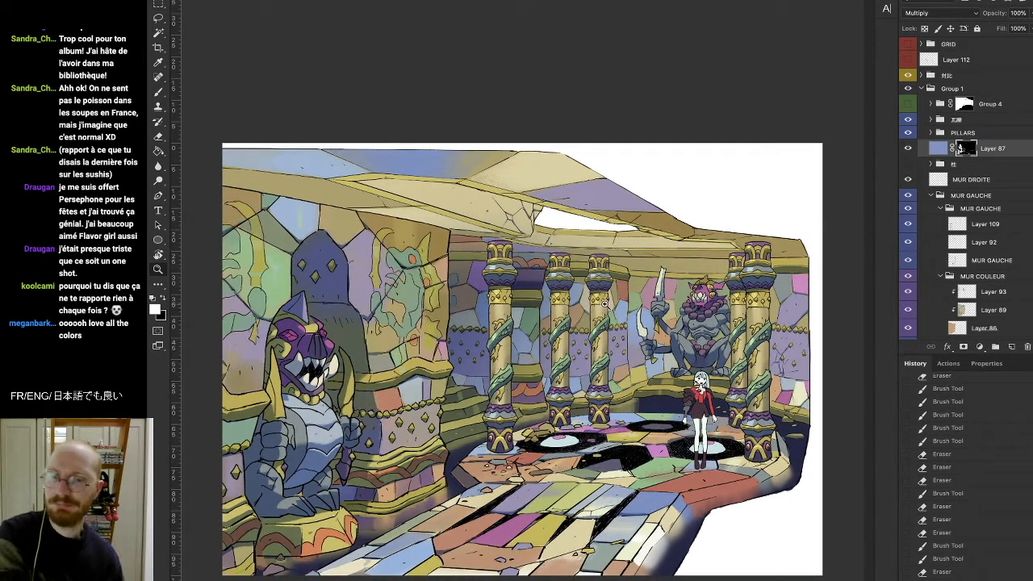
Step: Show Group 4's shading over the ceiling and back walls, comparing the illustration with and without it
{"action": "left_click", "coordinate": [908, 104]}
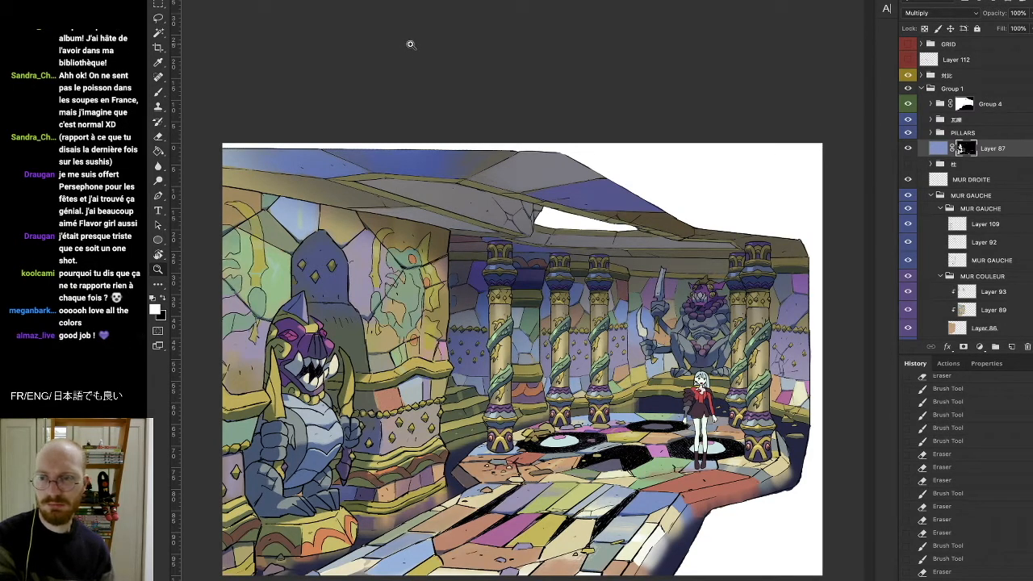
{"action": "left_click", "coordinate": [908, 104]}
{"action": "left_click", "coordinate": [909, 104]}
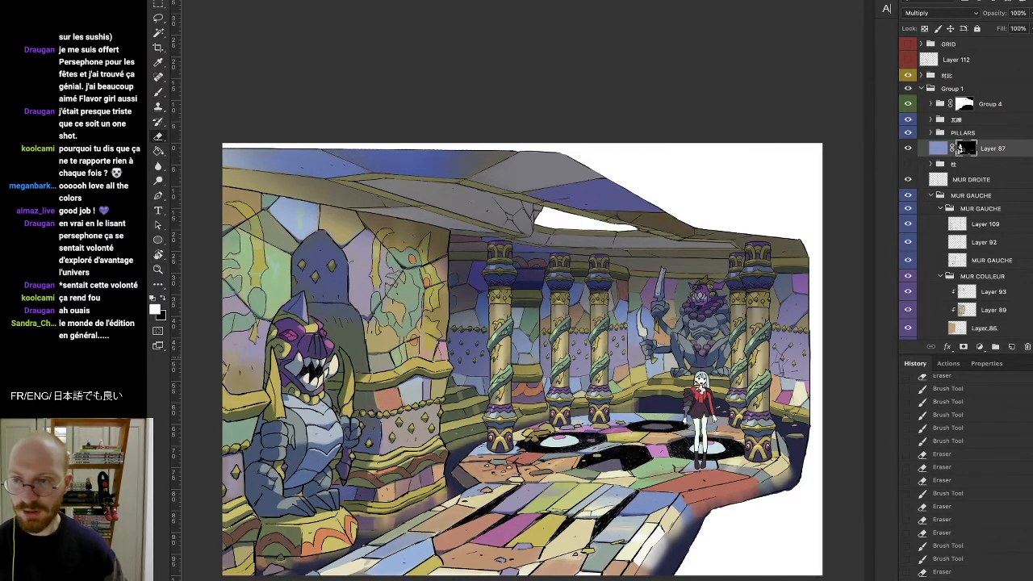
Step: Rotate the canvas nearly upside down, touch up Layer 87's shadow mask at the far seated statue, and compare the shadow on and off
{"action": "key", "text": "r"}
{"action": "mouse_move", "coordinate": [730, 345]}
{"action": "left_mouse_down"}
{"action": "mouse_move", "coordinate": [724, 278]}
{"action": "mouse_move", "coordinate": [300, 181]}
{"action": "left_mouse_up"}
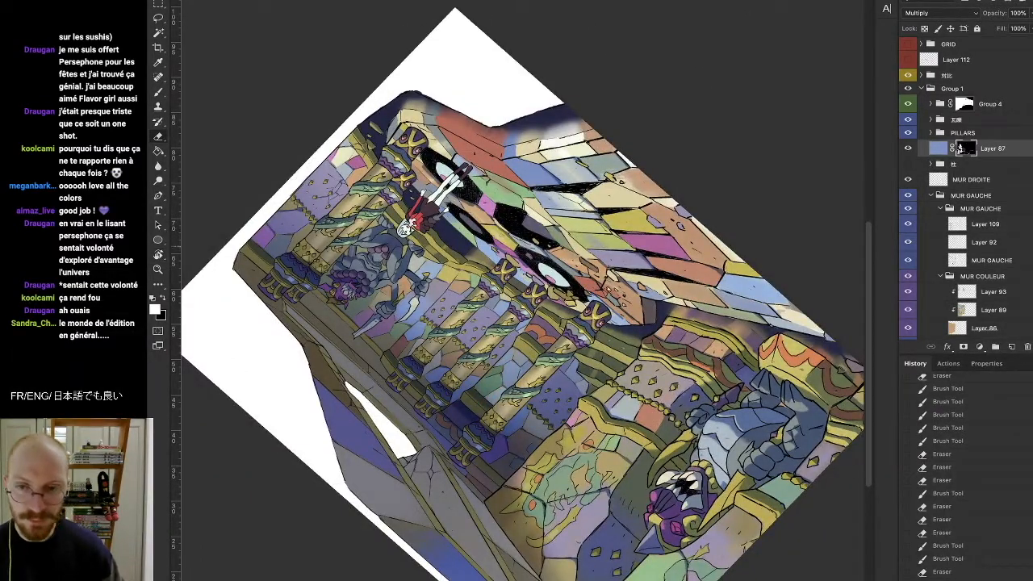
{"action": "left_click", "coordinate": [418, 252]}
{"action": "left_click", "coordinate": [908, 149]}
{"action": "left_click", "coordinate": [909, 149]}
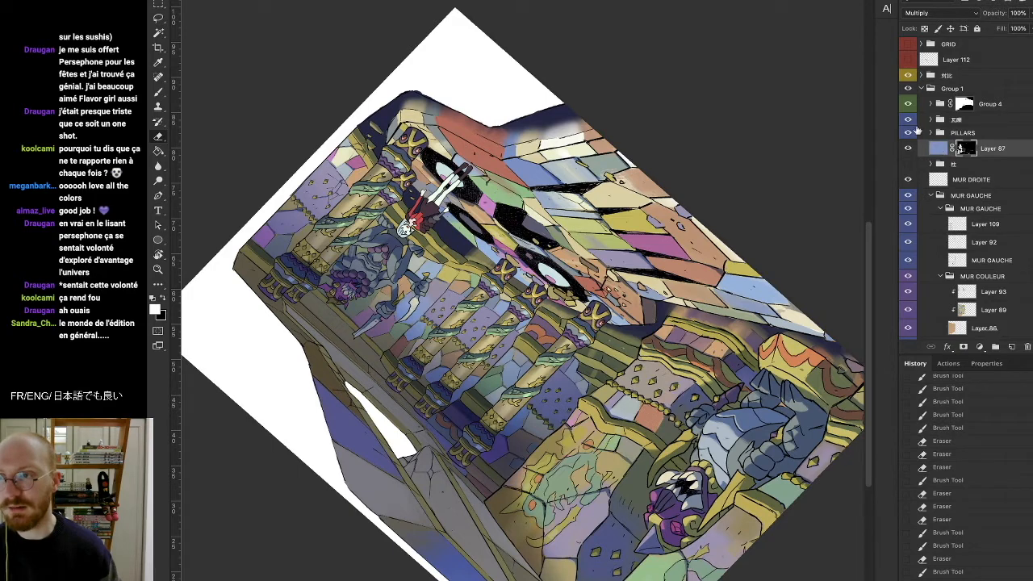
Step: Check what the PILLARS, floor and background groups contribute by toggling their visibility, collapsing MUR GAUCHE and expanding the background group
{"action": "left_click", "coordinate": [908, 130]}
{"action": "left_click", "coordinate": [907, 130]}
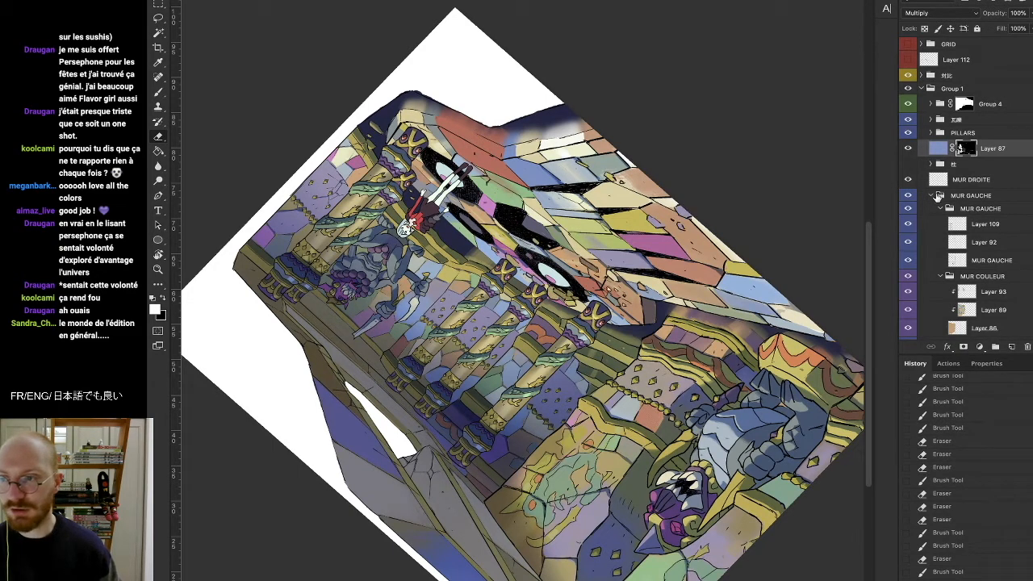
{"action": "left_click", "coordinate": [938, 196]}
{"action": "left_click", "coordinate": [908, 209]}
{"action": "left_click", "coordinate": [908, 209]}
{"action": "left_click", "coordinate": [909, 241]}
{"action": "left_click", "coordinate": [908, 240]}
{"action": "left_click", "coordinate": [930, 240]}
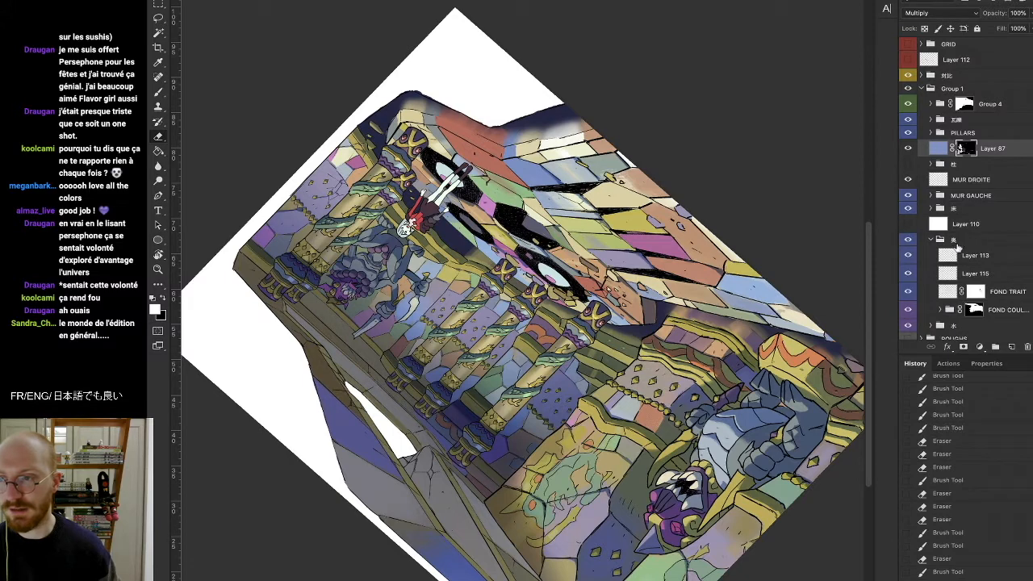
Step: Expand the FOND COUL... group, compare its lower blue Multiply layer on and off, and select that layer for editing
{"action": "scroll", "coordinate": [948, 300], "scroll_direction": "down", "scroll_amount": 1}
{"action": "left_click", "coordinate": [941, 286]}
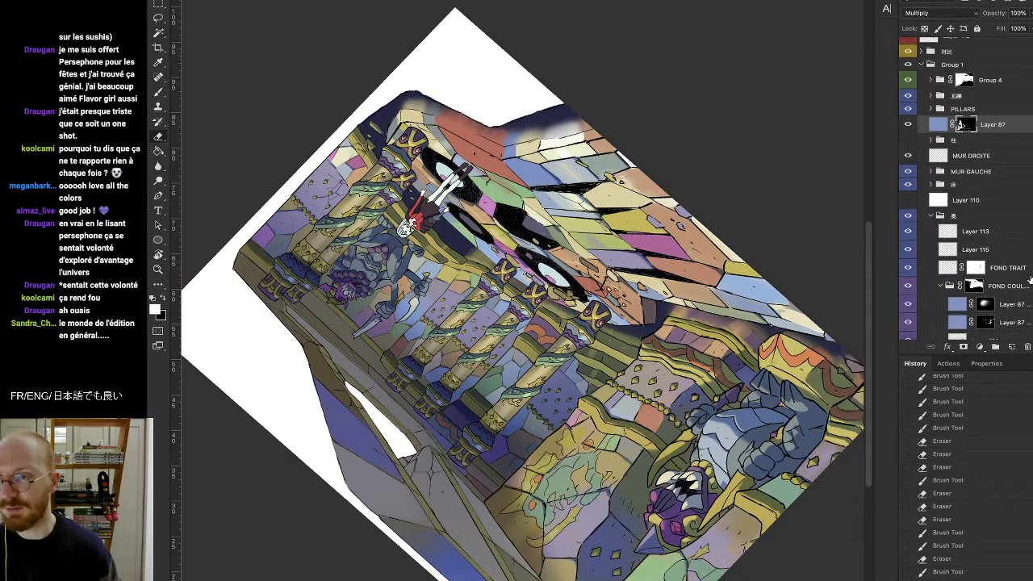
{"action": "left_click", "coordinate": [909, 322]}
{"action": "left_click", "coordinate": [909, 322]}
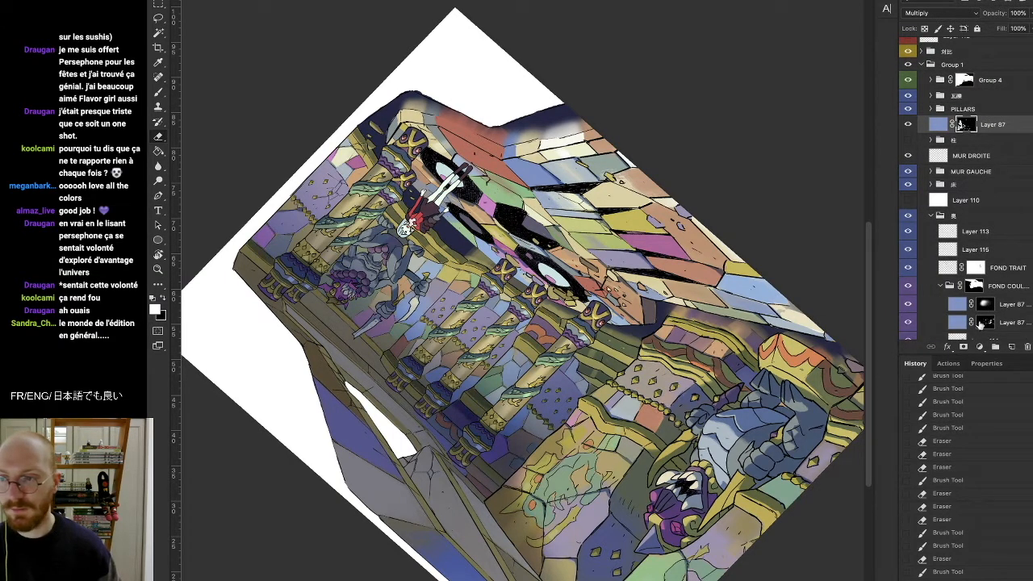
{"action": "left_click", "coordinate": [978, 324]}
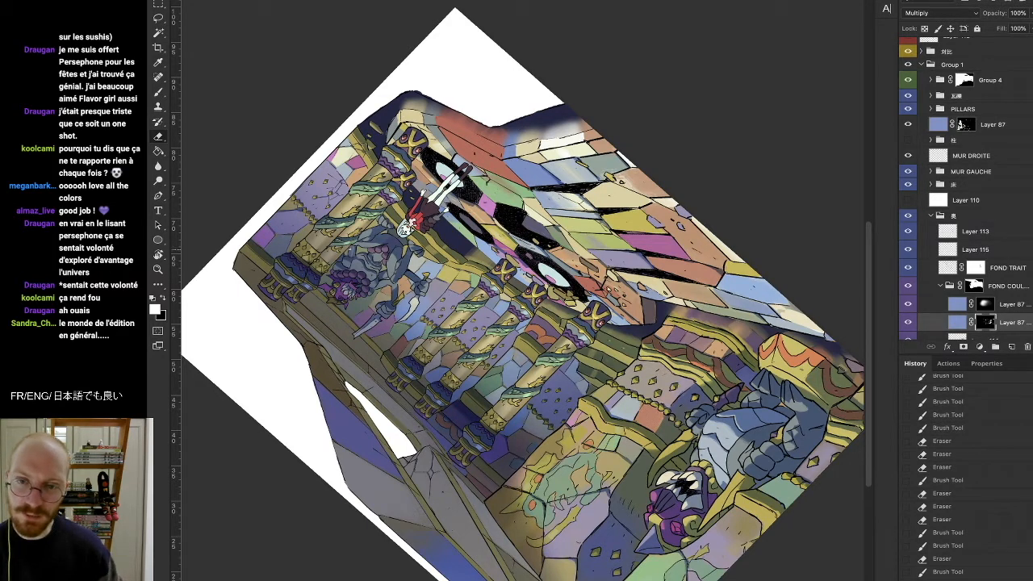
{"action": "key", "text": "super+2"}
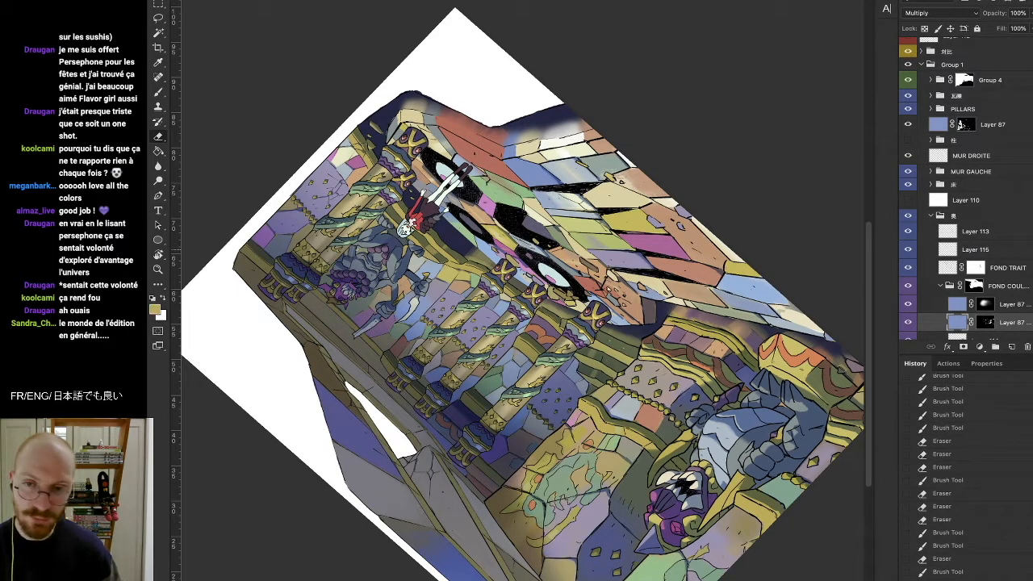
Step: Try a short stroke beside the far statue, undo it, and rotate the canvas back to upright
{"action": "left_click_drag", "start_coordinate": [359, 251], "coordinate": [362, 254]}
{"action": "key", "text": "super+z"}
{"action": "mouse_move", "coordinate": [360, 251]}
{"action": "left_mouse_down"}
{"action": "mouse_move", "coordinate": [463, 171]}
{"action": "mouse_move", "coordinate": [724, 273]}
{"action": "mouse_move", "coordinate": [734, 350]}
{"action": "left_mouse_up"}
{"action": "key", "text": "r"}
Step: Collapse the FOND COUL... and background groups, and reselect Layer 87's mask for editing
{"action": "left_click", "coordinate": [941, 286]}
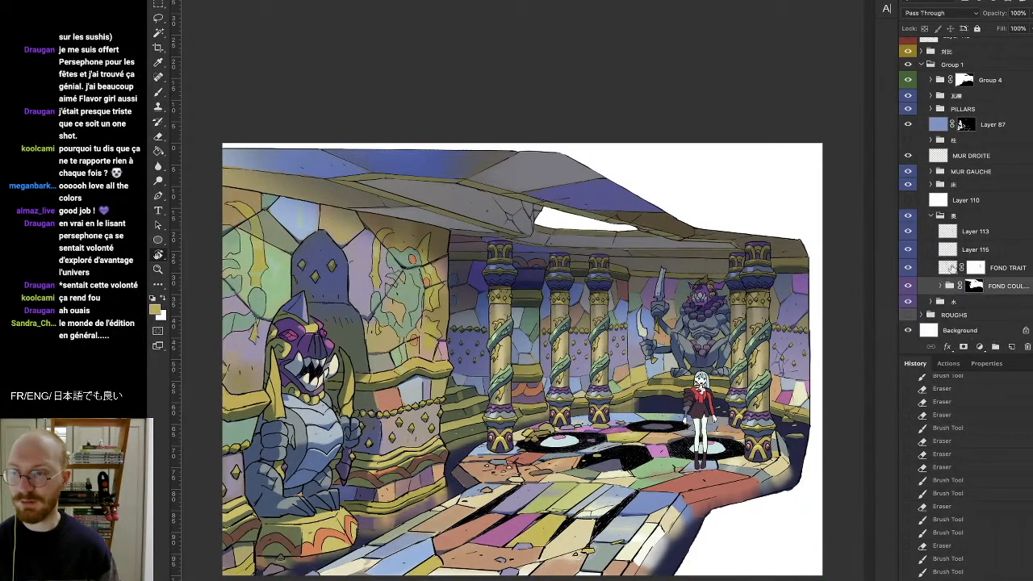
{"action": "left_click", "coordinate": [929, 216]}
{"action": "left_click", "coordinate": [988, 148]}
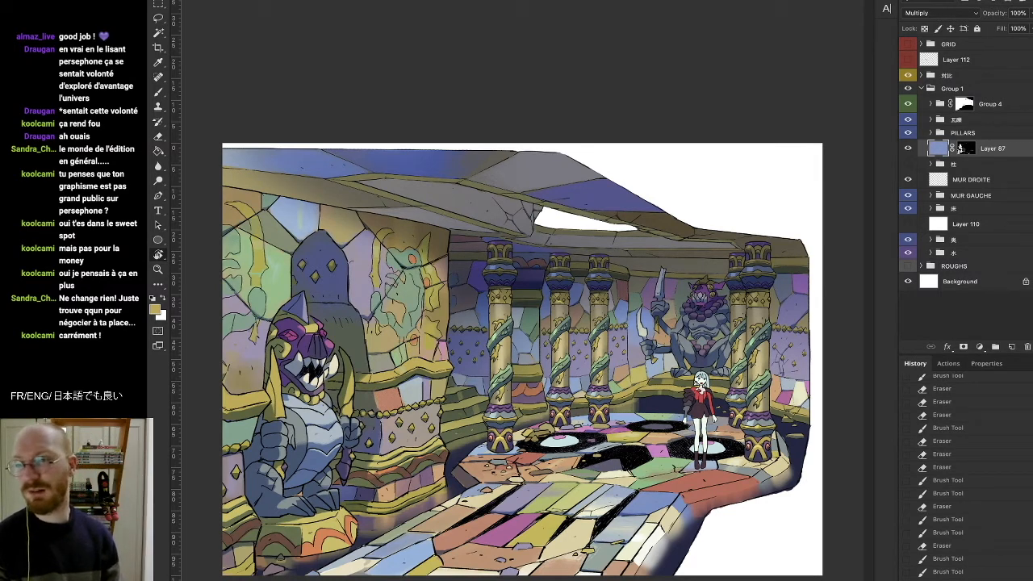
{"action": "left_click", "coordinate": [965, 148]}
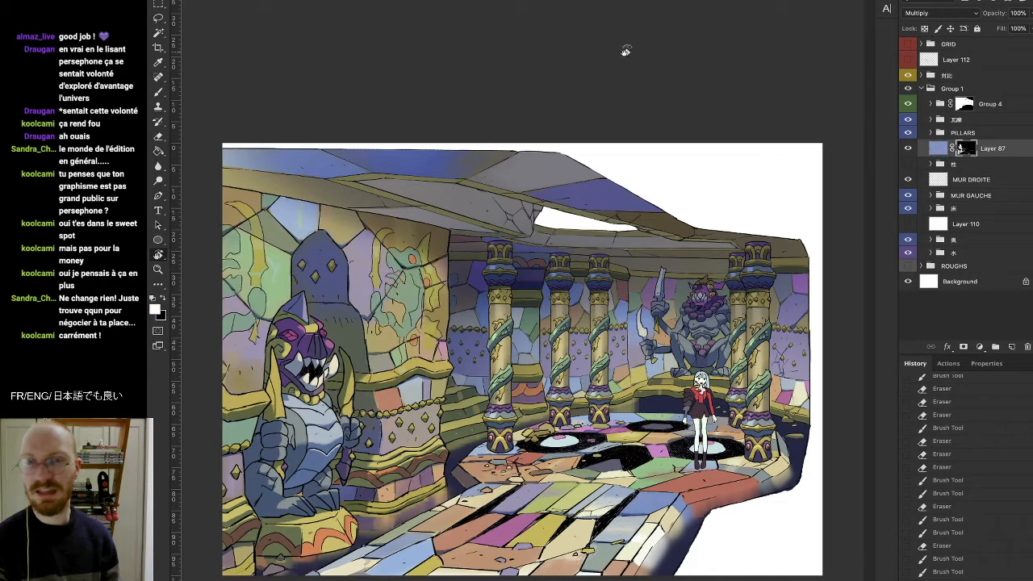